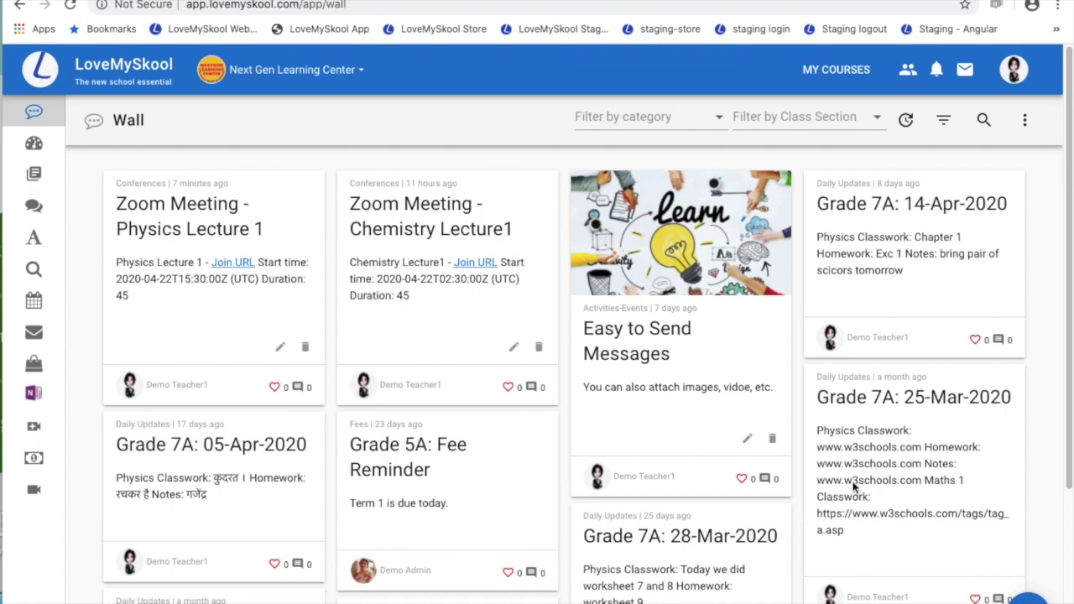
{"action": "left_click", "coordinate": [1012, 73]}
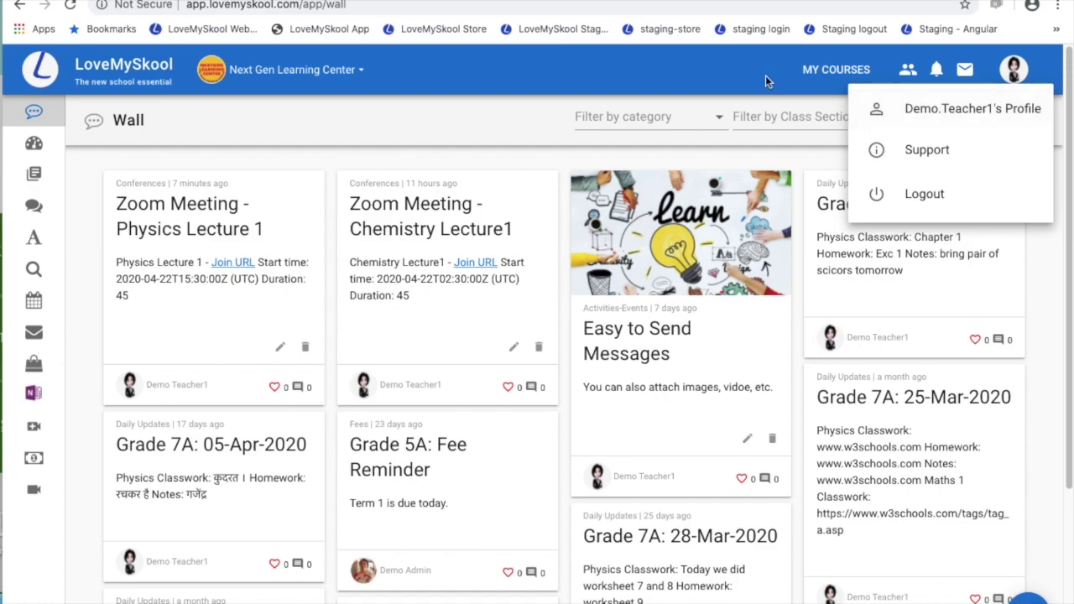
{"action": "left_click", "coordinate": [521, 131]}
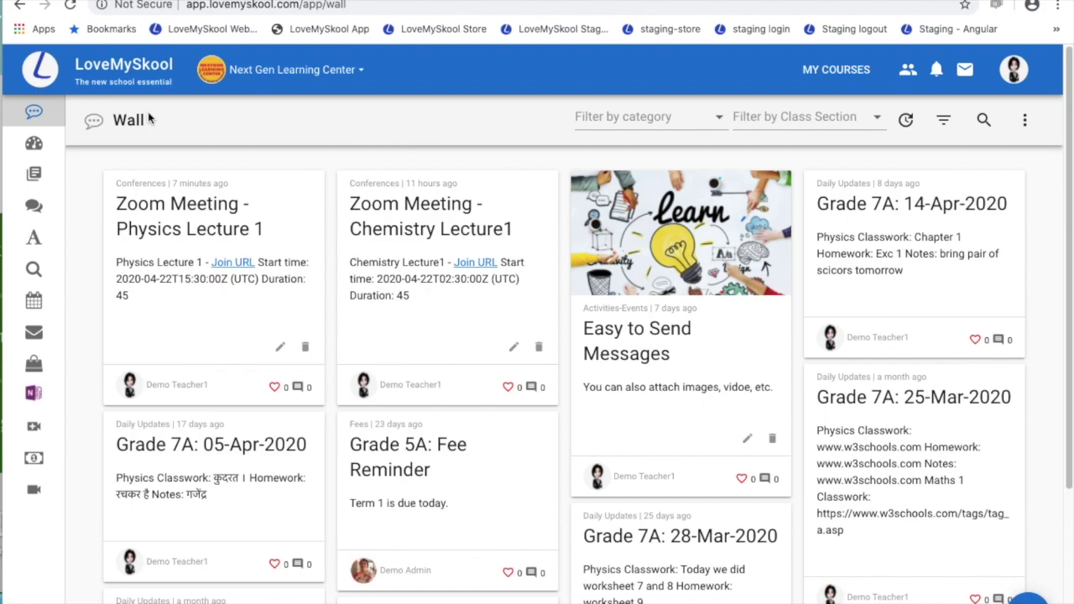
{"action": "left_click_drag", "start_coordinate": [94, 121], "coordinate": [162, 122]}
{"action": "mouse_move", "coordinate": [50, 124]}
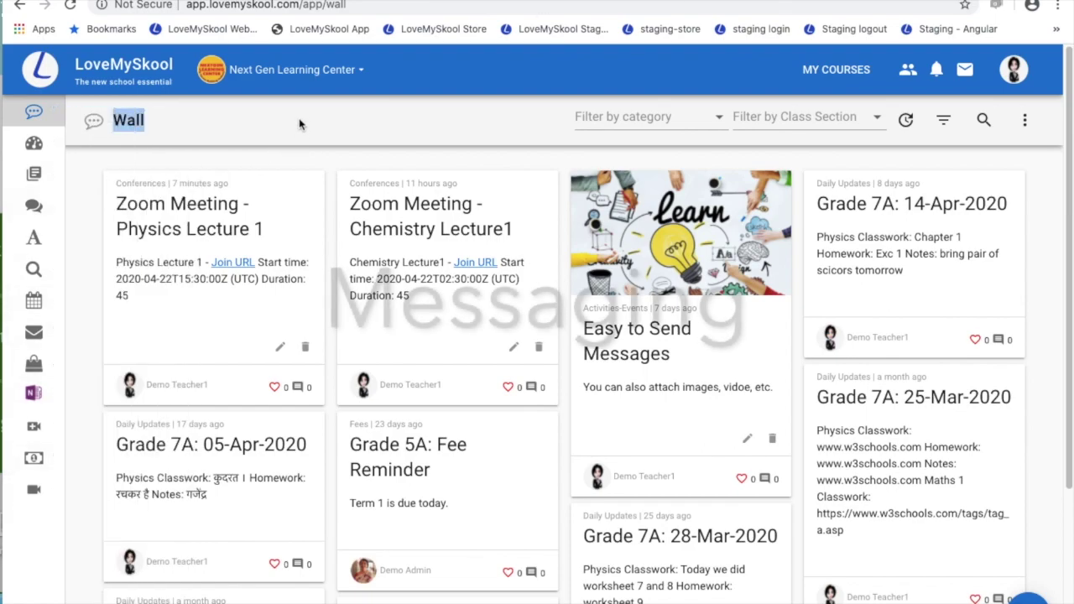
{"action": "left_click", "coordinate": [239, 118]}
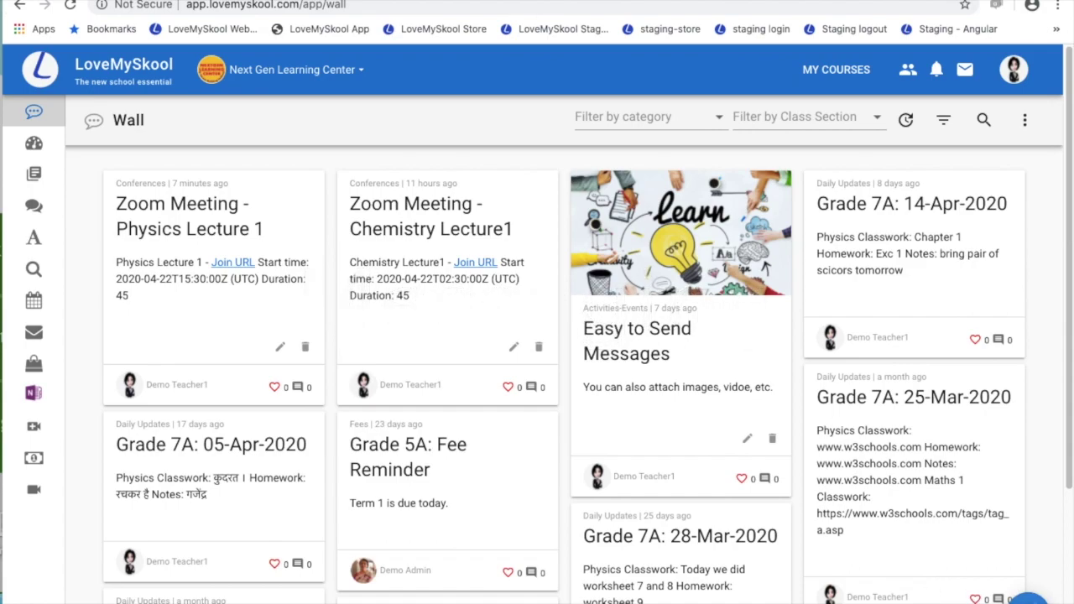
Step: Start a new wall update in the Activities-Events category with the title "title" and the text "Message"
{"action": "left_click", "coordinate": [1027, 600]}
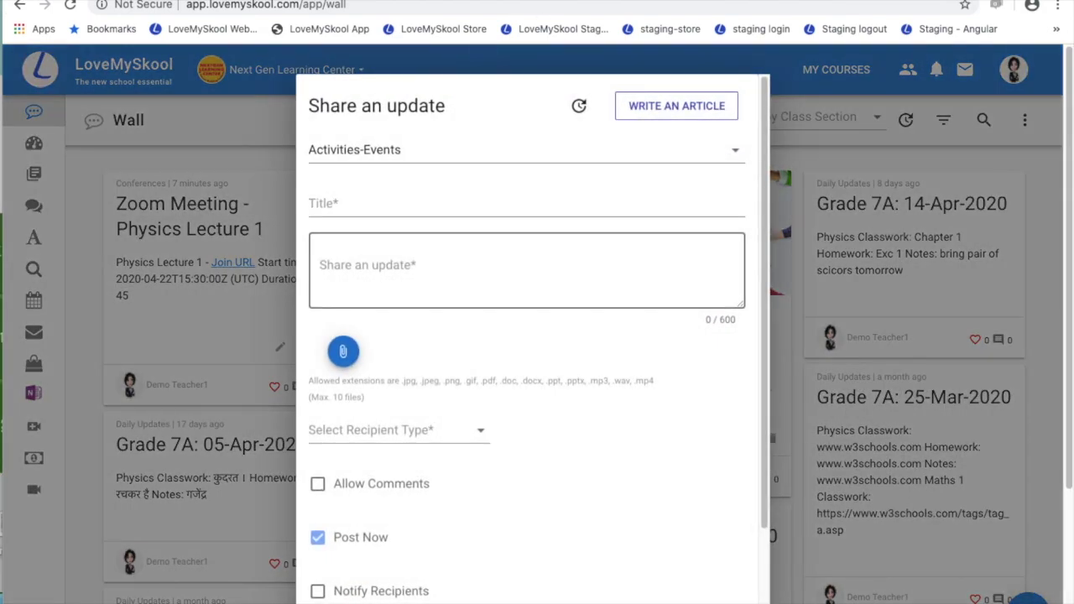
{"action": "left_click", "coordinate": [434, 163]}
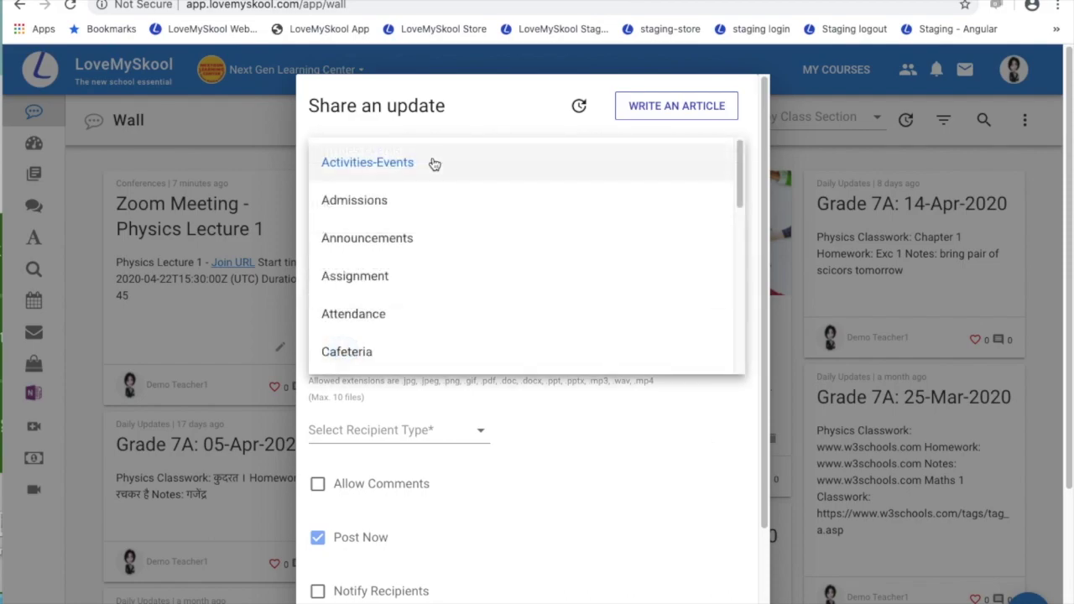
{"action": "left_click", "coordinate": [422, 175]}
{"action": "left_click", "coordinate": [394, 202]}
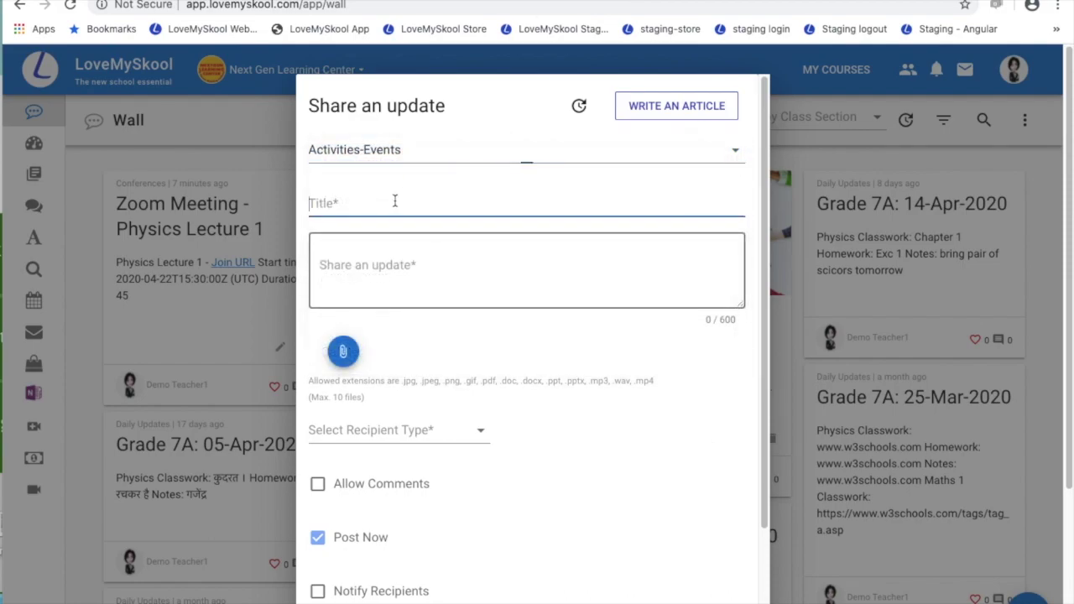
{"action": "type", "text": "title"}
{"action": "left_click", "coordinate": [412, 251]}
{"action": "type", "text": "Message"}
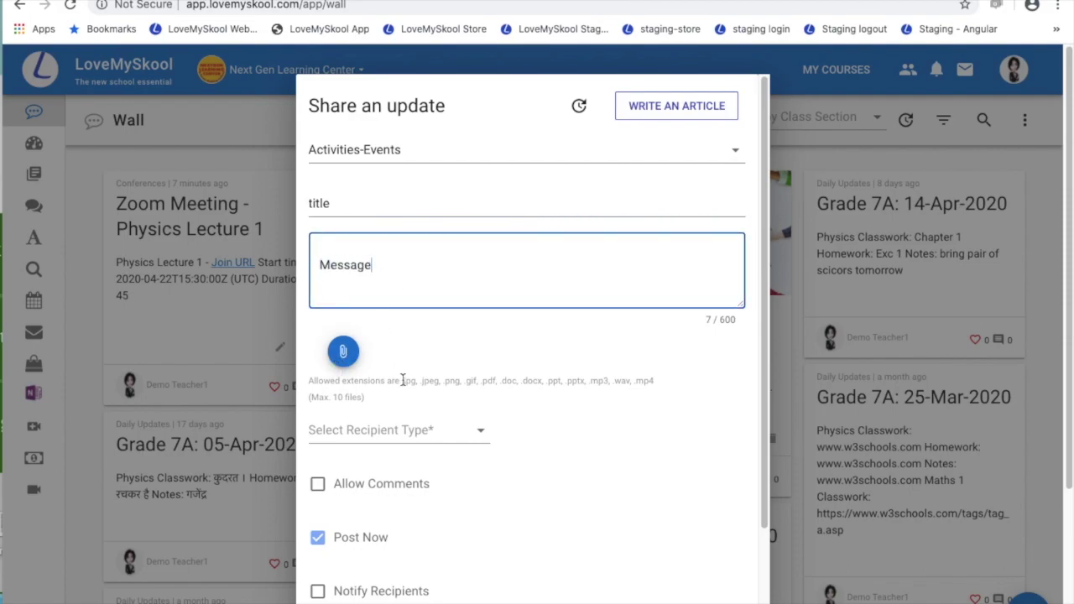
Step: Address the update to selected sections, choosing Grade 7-A, Comp. Exams-CE I, Grade 5-A and Class 11-A
{"action": "left_click_drag", "start_coordinate": [403, 380], "coordinate": [571, 409]}
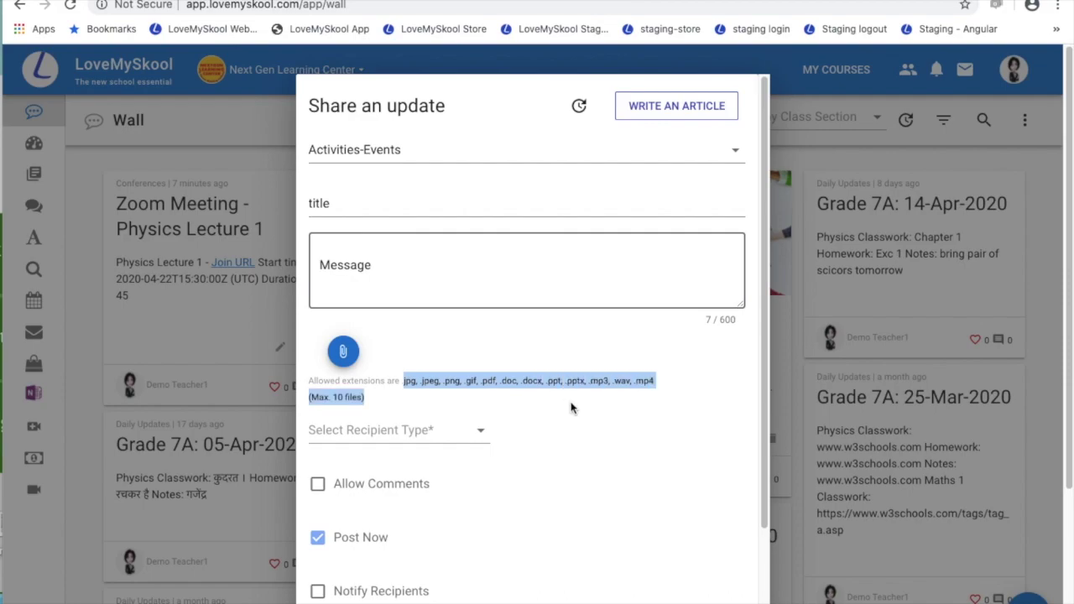
{"action": "scroll", "coordinate": [542, 421], "scroll_direction": "down", "scroll_amount": 1}
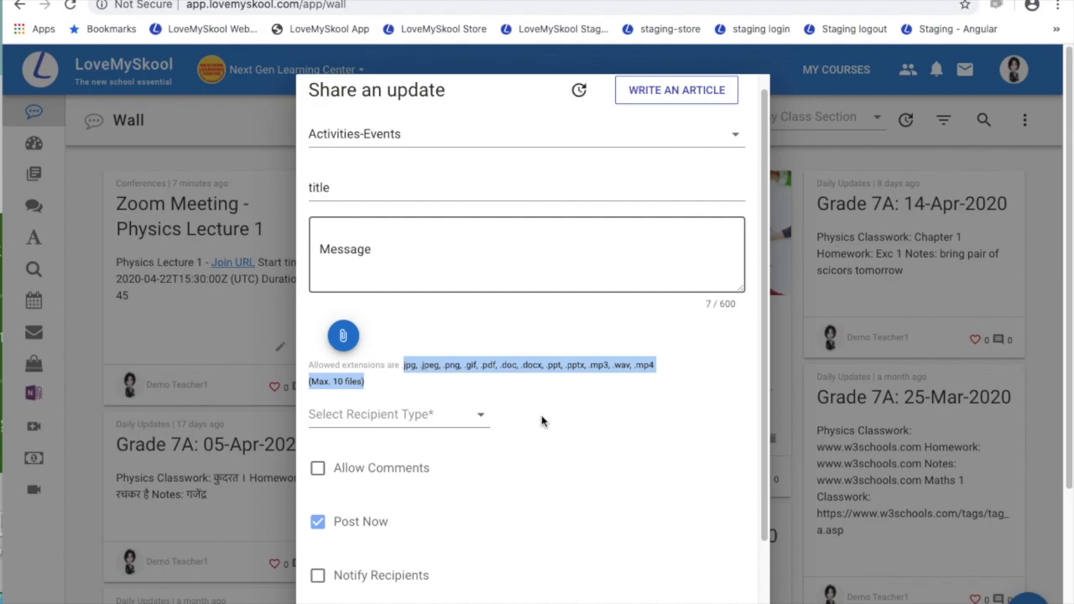
{"action": "scroll", "coordinate": [542, 421], "scroll_direction": "down", "scroll_amount": 5}
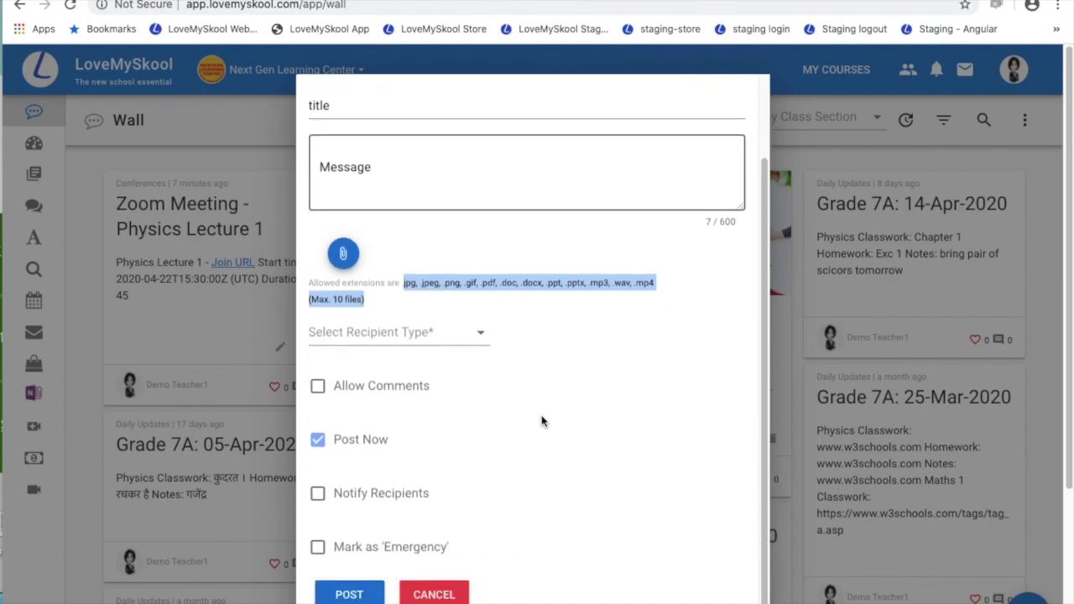
{"action": "left_click", "coordinate": [485, 331]}
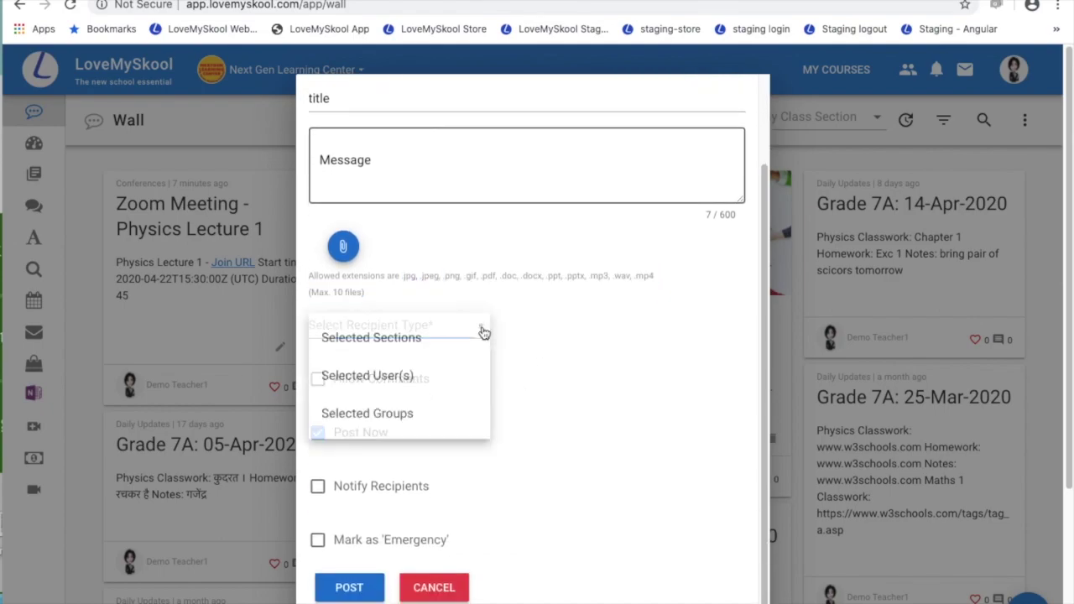
{"action": "left_click", "coordinate": [410, 336]}
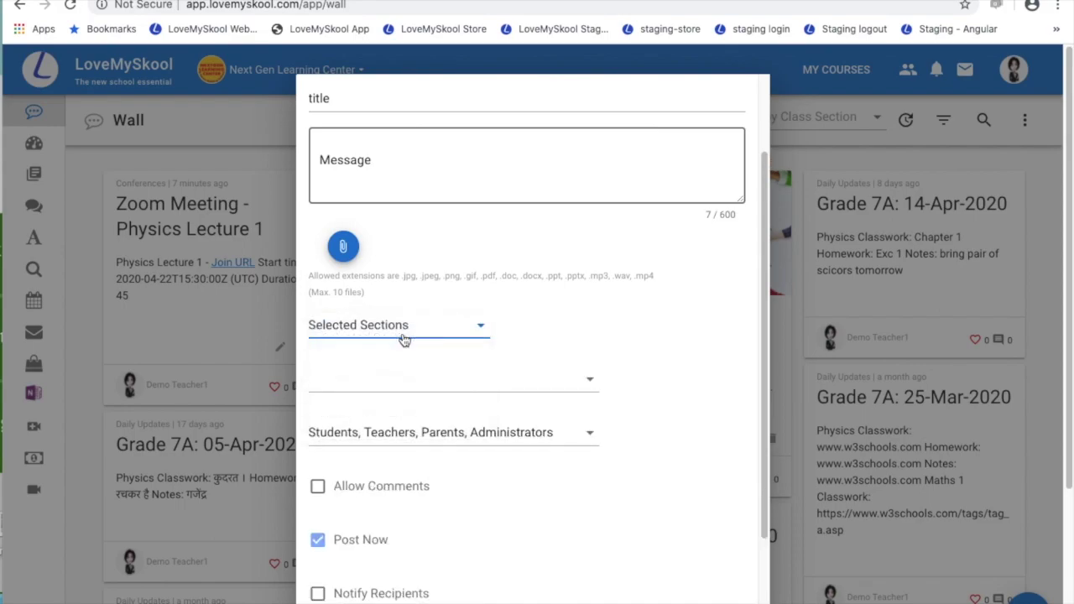
{"action": "left_click", "coordinate": [519, 389]}
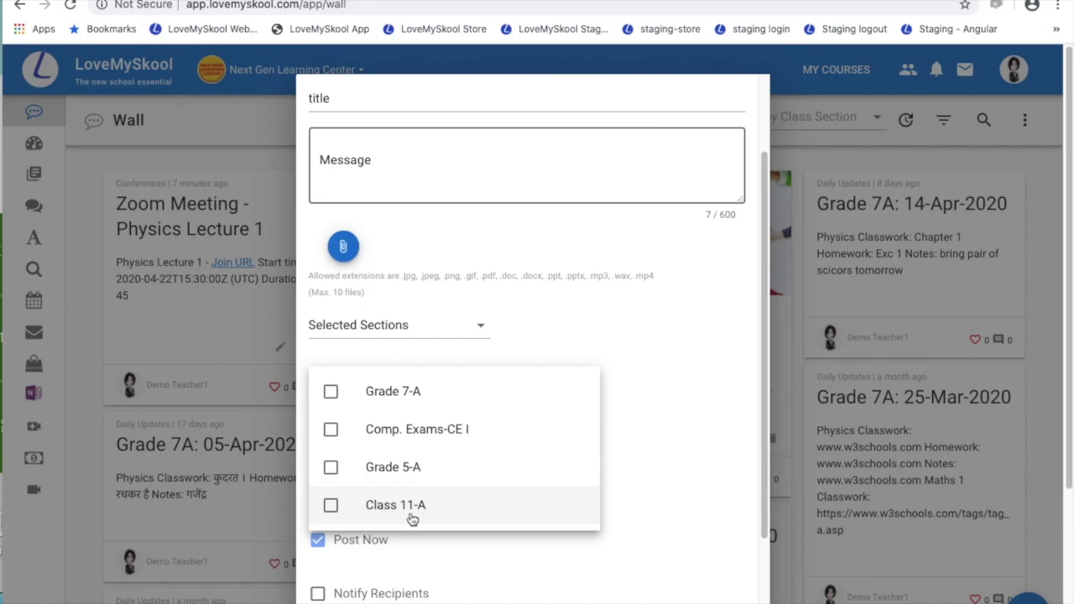
{"action": "left_click", "coordinate": [339, 396]}
{"action": "left_click", "coordinate": [340, 438]}
{"action": "left_click", "coordinate": [335, 465]}
{"action": "left_click", "coordinate": [333, 504]}
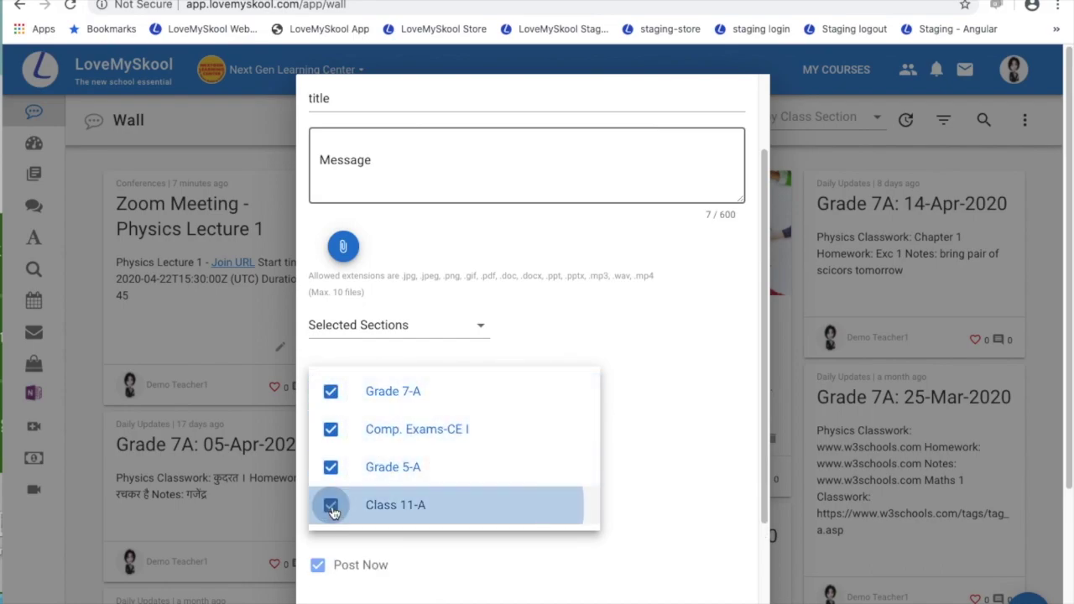
Step: Remove Grade 7-A, Comp. Exams-CE I and Grade 5-A from the recipient sections, keeping only Class 11-A
{"action": "left_click", "coordinate": [333, 396]}
{"action": "left_click", "coordinate": [333, 431]}
{"action": "left_click", "coordinate": [335, 468]}
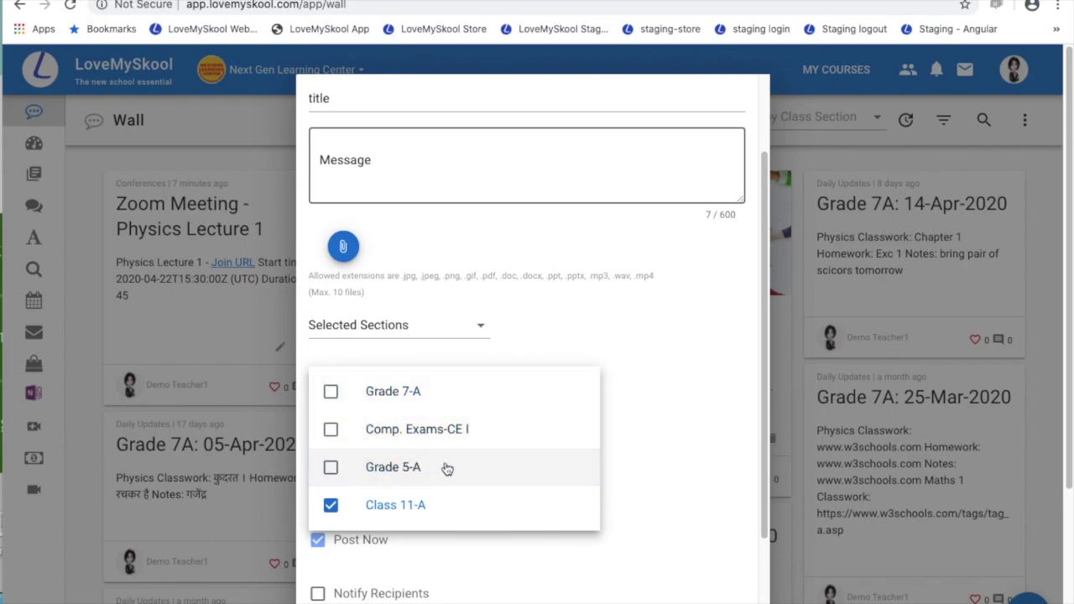
{"action": "left_click", "coordinate": [642, 428]}
Step: Allow comments and try the scheduled-posting option, restore immediate posting with recipient notification, and discard the draft update
{"action": "scroll", "coordinate": [456, 467], "scroll_direction": "down", "scroll_amount": 3}
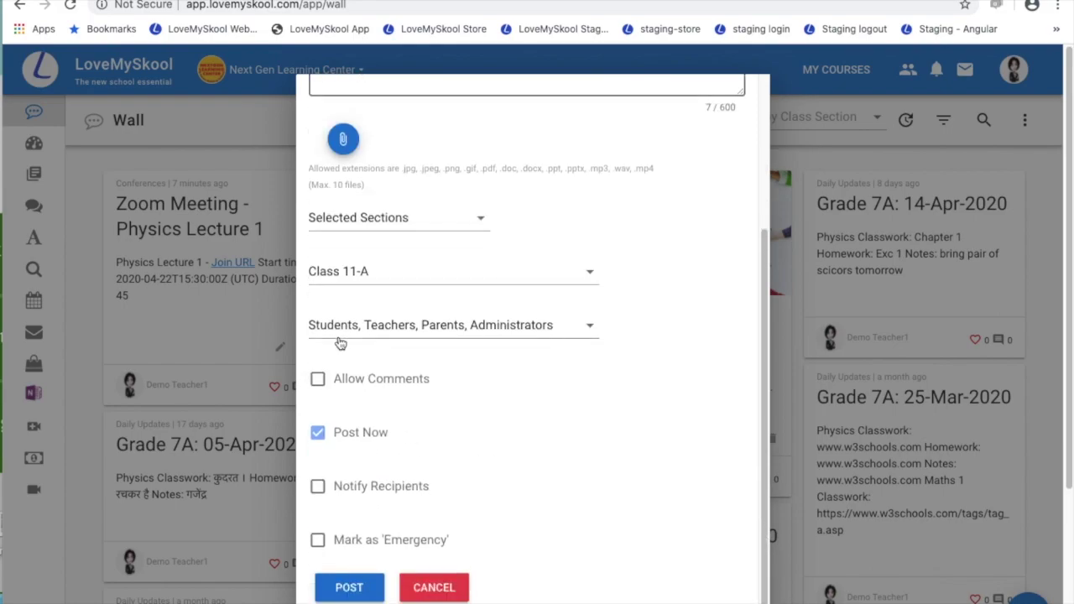
{"action": "left_click", "coordinate": [317, 382]}
{"action": "left_click", "coordinate": [319, 434]}
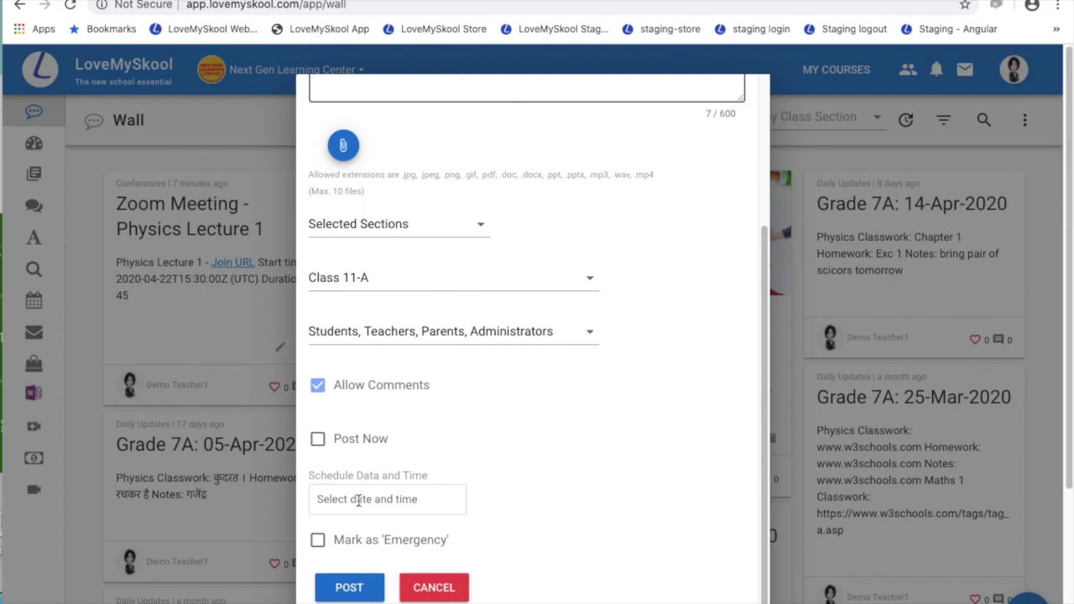
{"action": "left_click", "coordinate": [318, 441]}
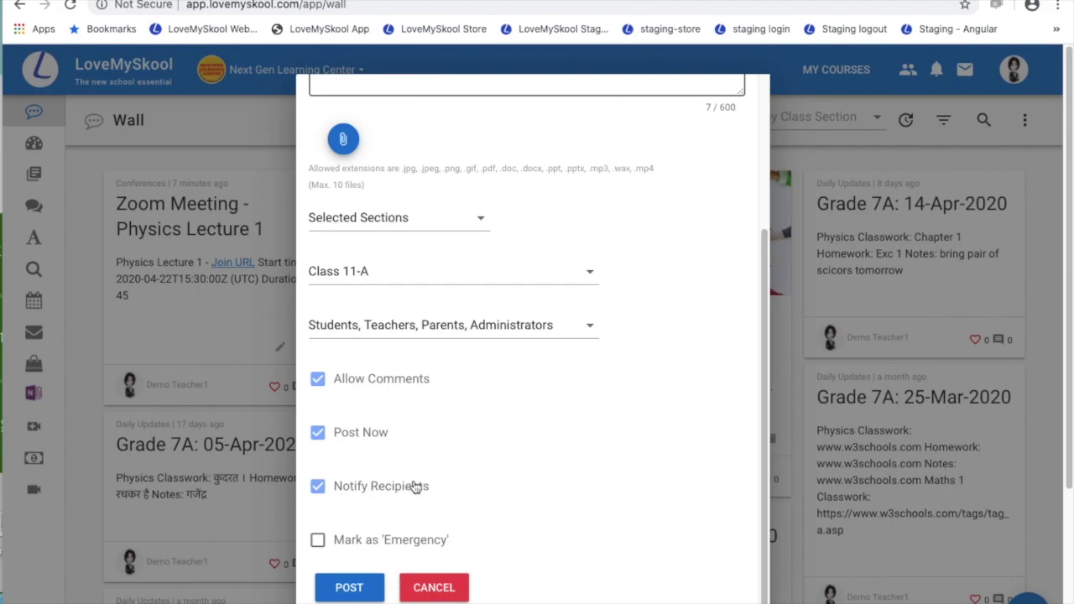
{"action": "scroll", "coordinate": [454, 479], "scroll_direction": "up", "scroll_amount": 5}
{"action": "scroll", "coordinate": [454, 479], "scroll_direction": "down", "scroll_amount": 5}
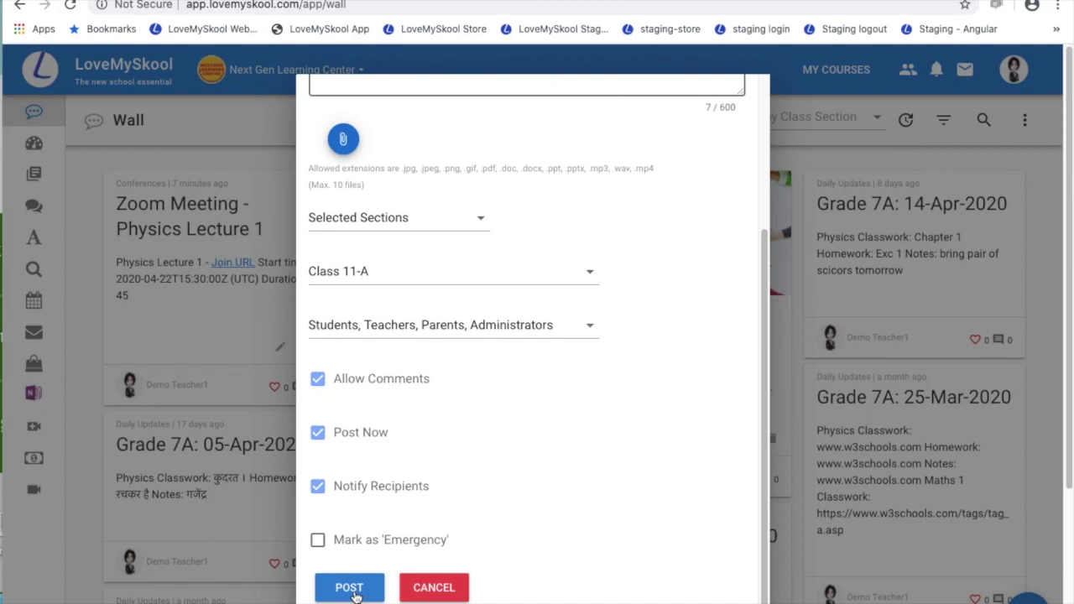
{"action": "left_click", "coordinate": [444, 590]}
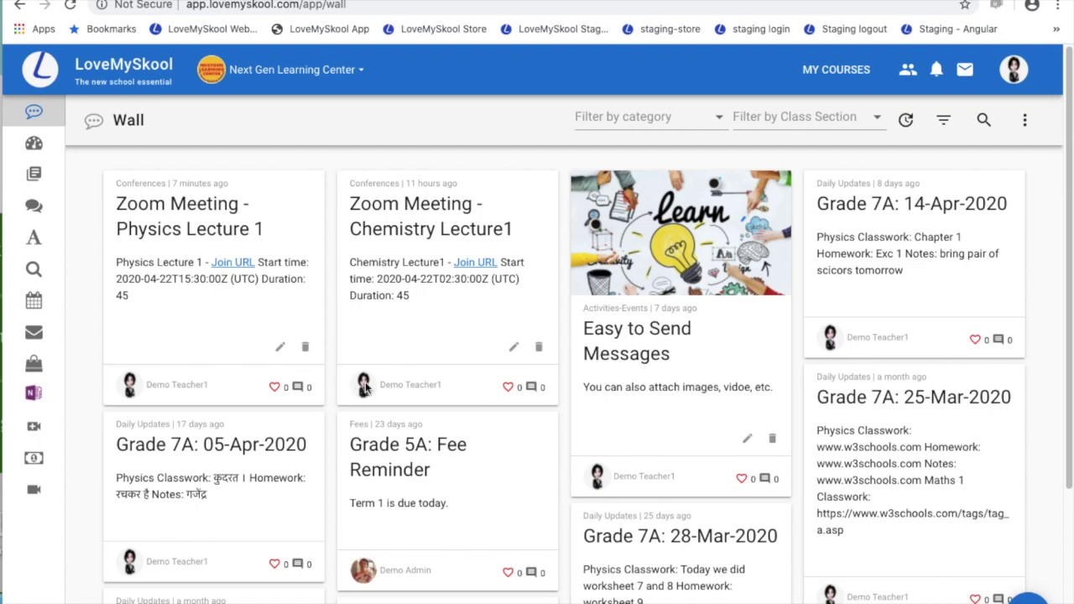
Step: Open the "Easy to Send Messages" post, check its audience, and view the attached image at full size
{"action": "left_click", "coordinate": [636, 337]}
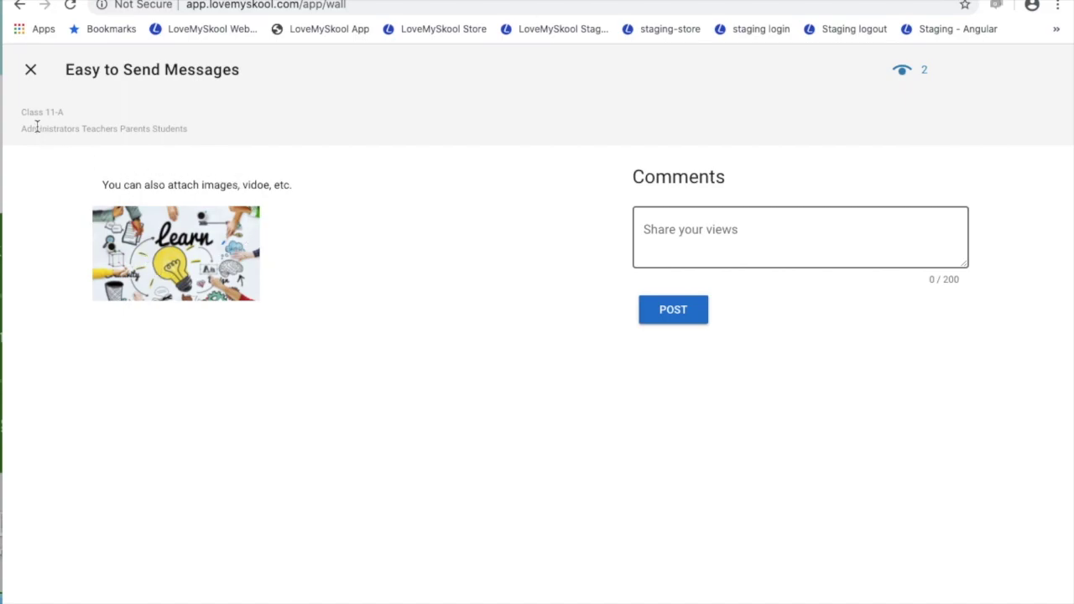
{"action": "left_click_drag", "start_coordinate": [21, 113], "coordinate": [84, 117]}
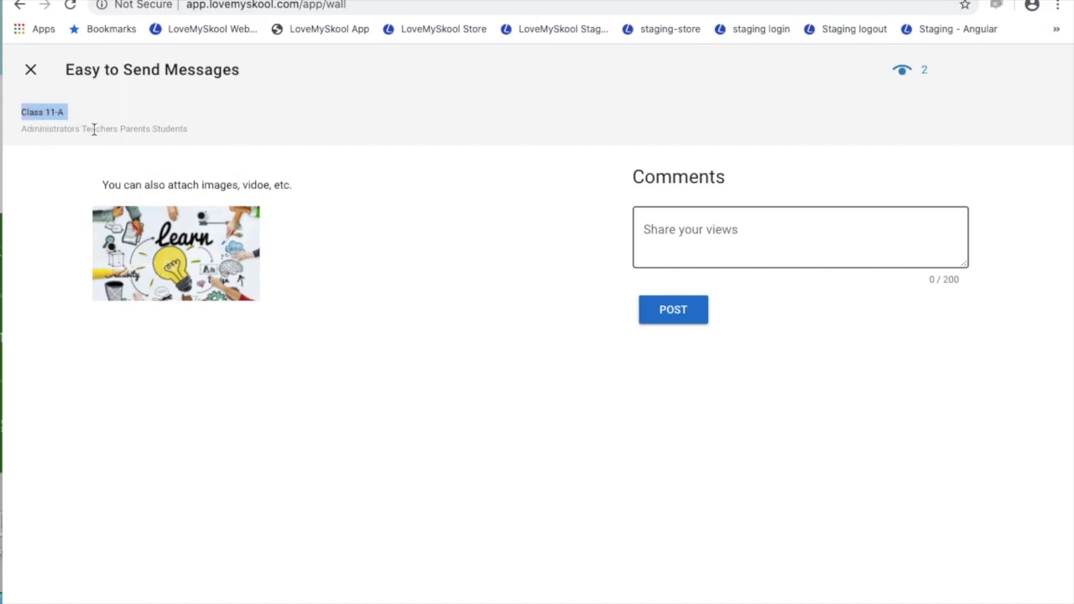
{"action": "left_click", "coordinate": [201, 280]}
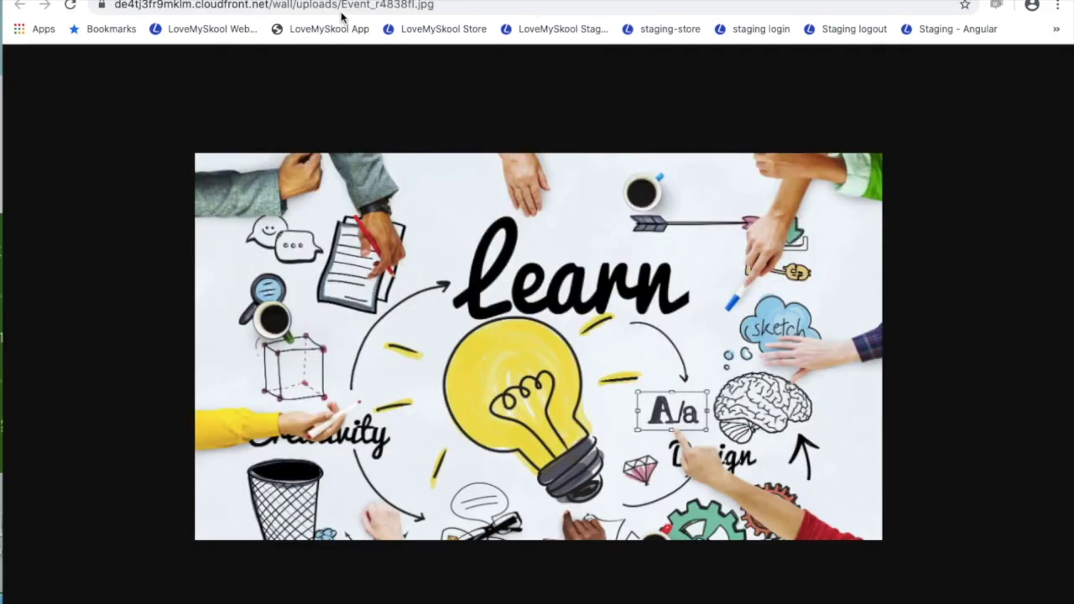
{"action": "key", "text": "alt+Left"}
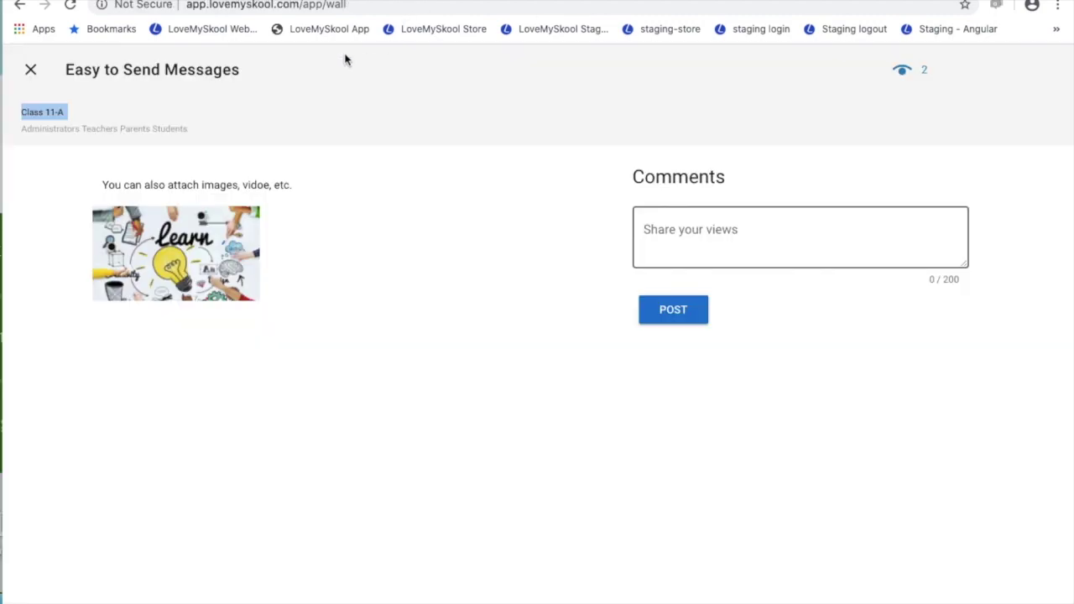
Step: Review the post's read receipt, including the students who read it and the teachers who have not, and return to the Wall
{"action": "left_click", "coordinate": [904, 73]}
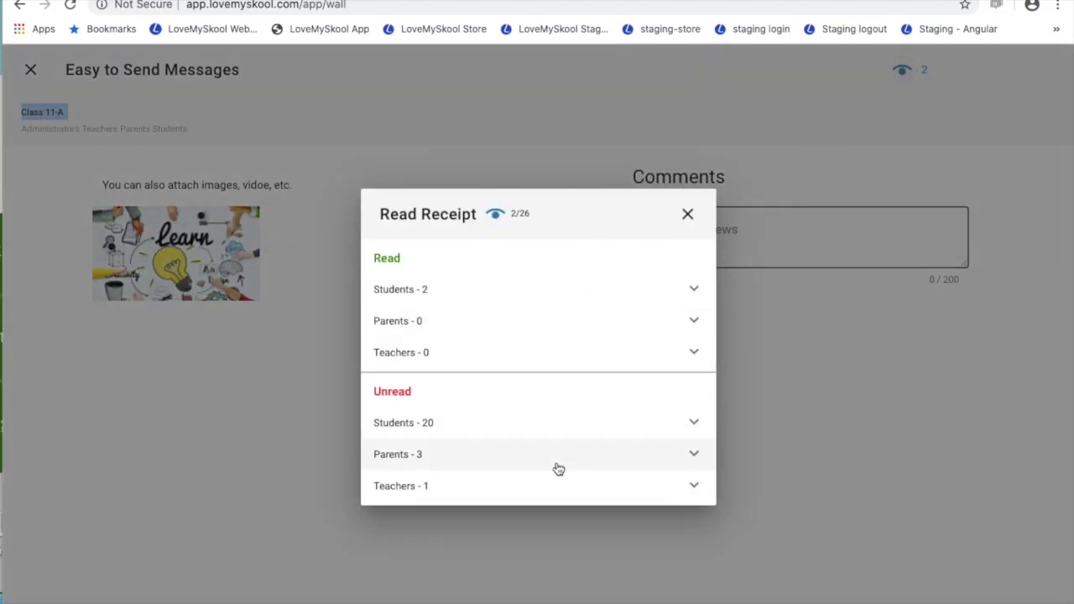
{"action": "left_click_drag", "start_coordinate": [510, 216], "coordinate": [534, 219]}
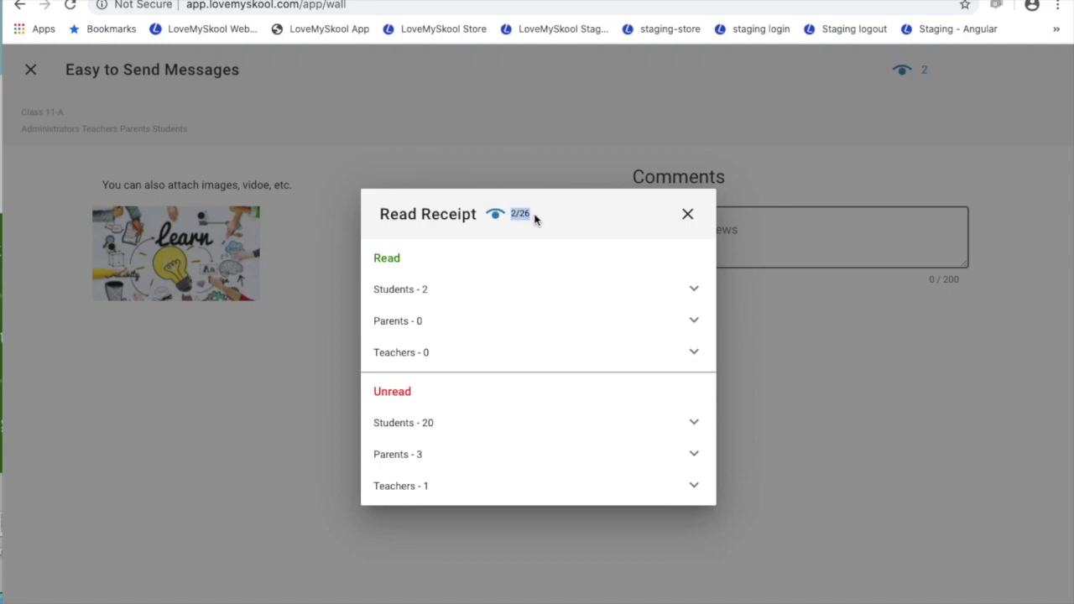
{"action": "left_click", "coordinate": [515, 218]}
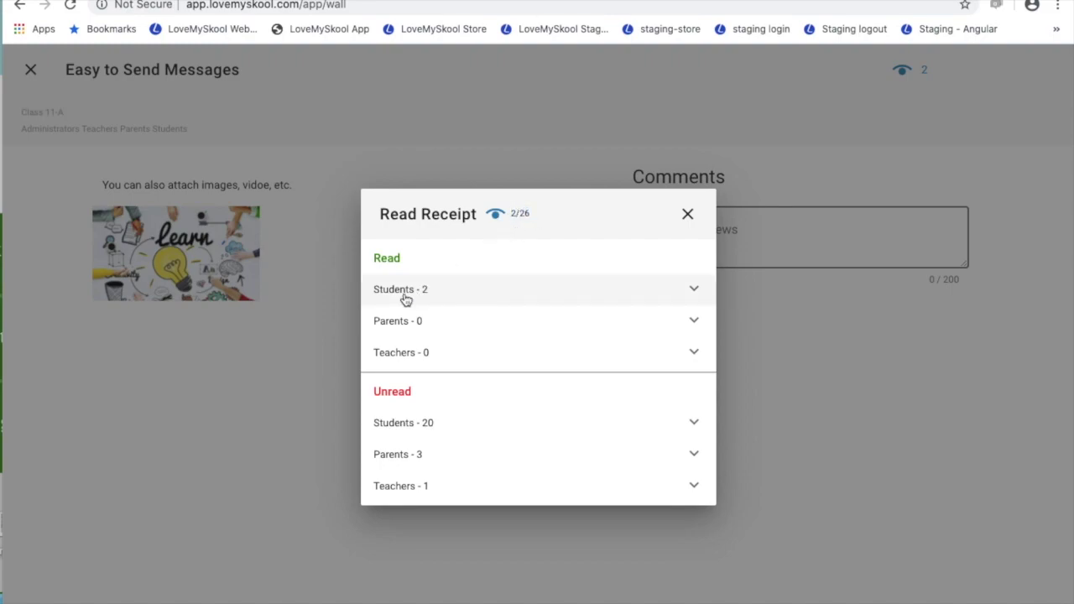
{"action": "left_click", "coordinate": [695, 291]}
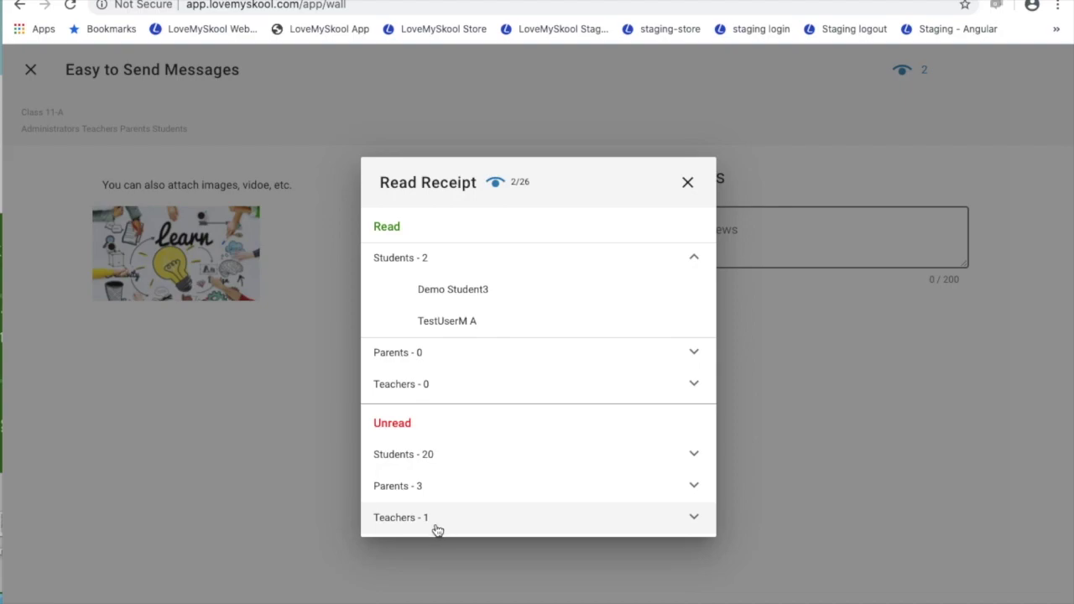
{"action": "left_click", "coordinate": [696, 517]}
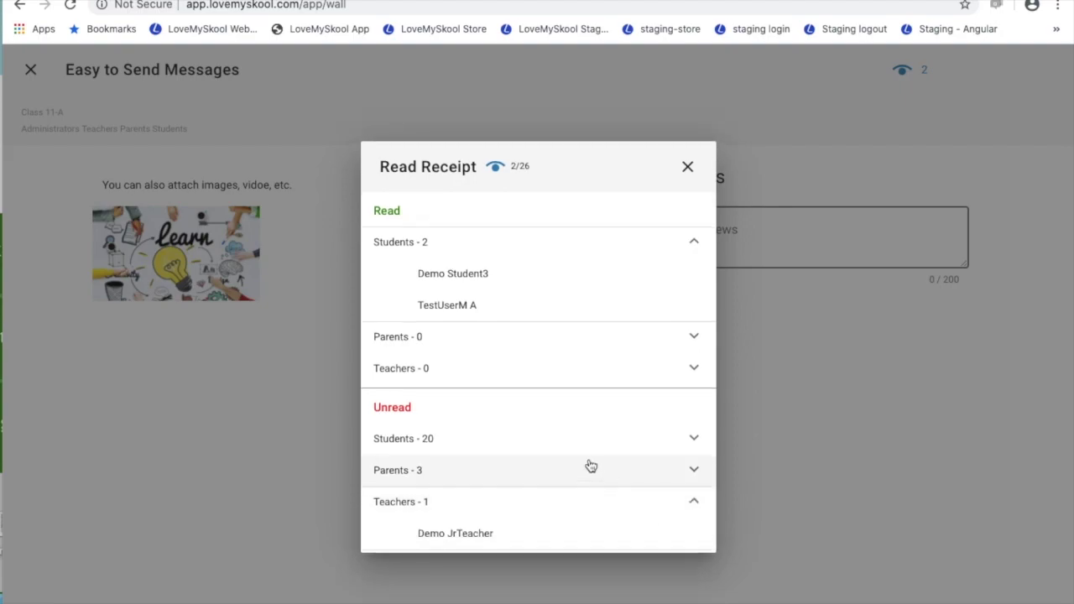
{"action": "left_click", "coordinate": [692, 507]}
{"action": "left_click", "coordinate": [688, 186]}
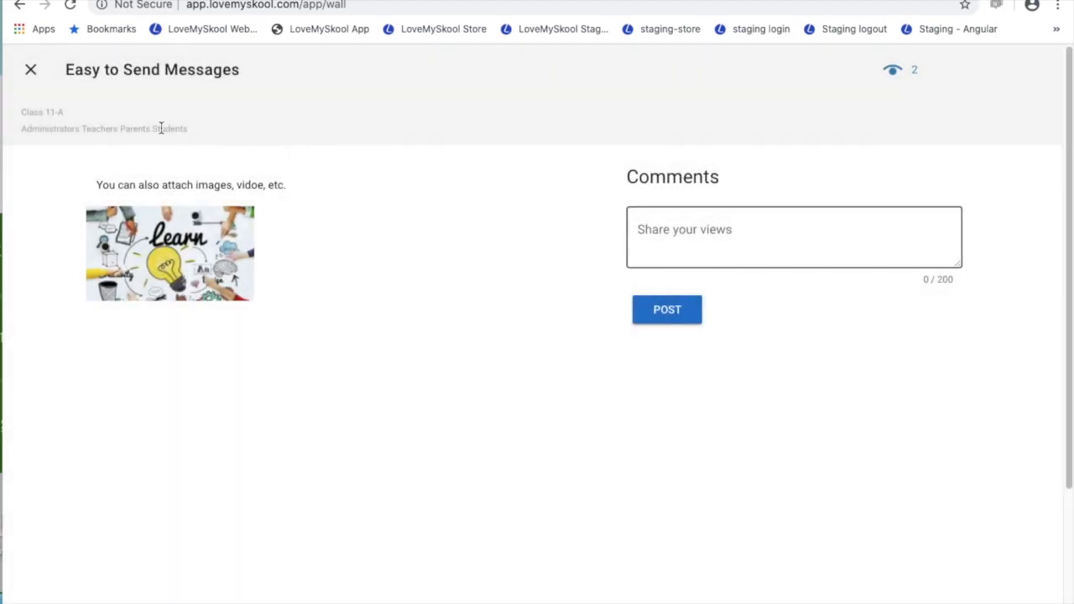
{"action": "left_click", "coordinate": [30, 72]}
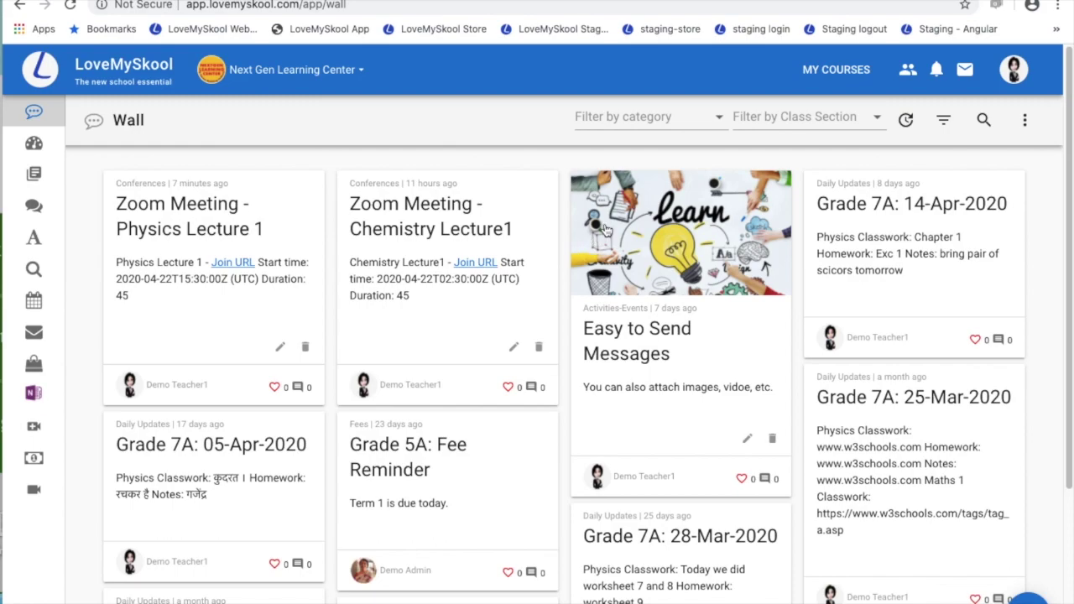
Step: Start a new wall update and switch to the daily update posting page
{"action": "left_click", "coordinate": [906, 122]}
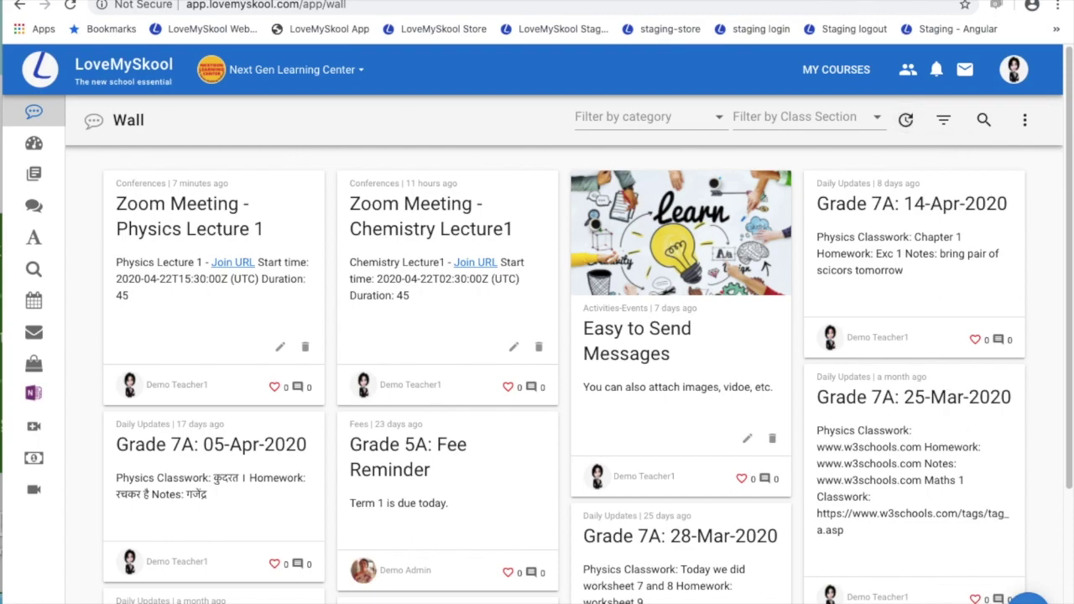
{"action": "scroll", "coordinate": [689, 208], "scroll_direction": "up", "scroll_amount": 2}
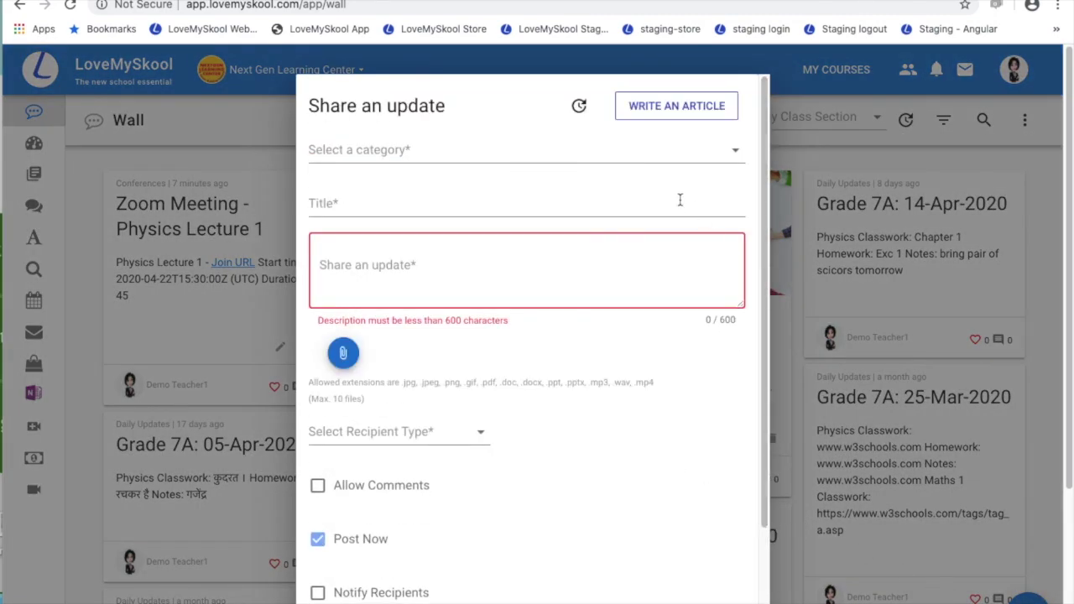
{"action": "left_click", "coordinate": [578, 109]}
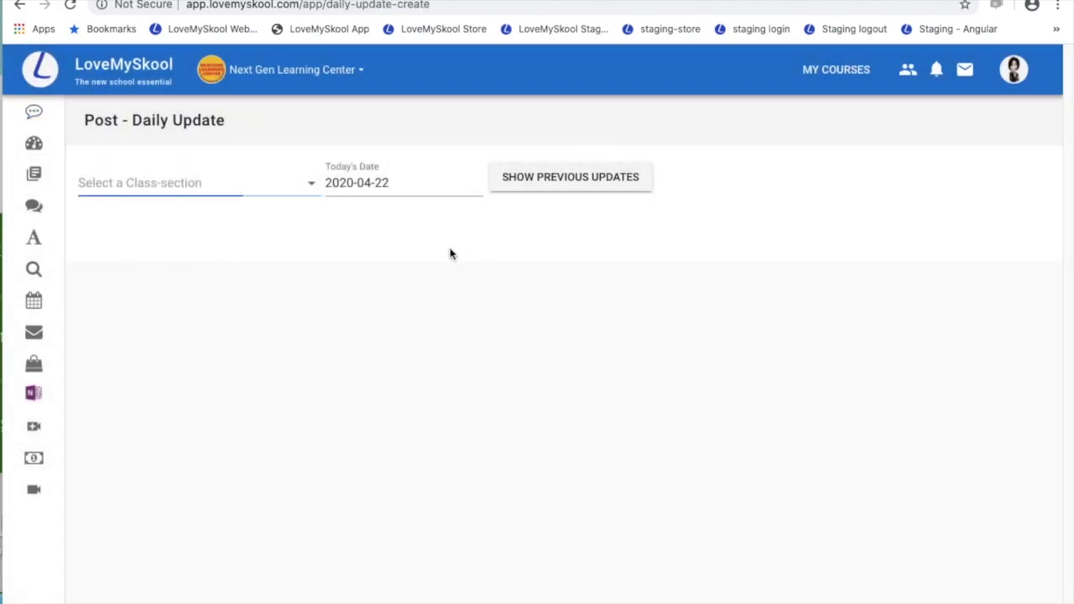
Step: Select class-section Grade 7-A, look over the Physics Classwork, Homework and Notes fields, and return to the Wall without posting
{"action": "left_click", "coordinate": [308, 185]}
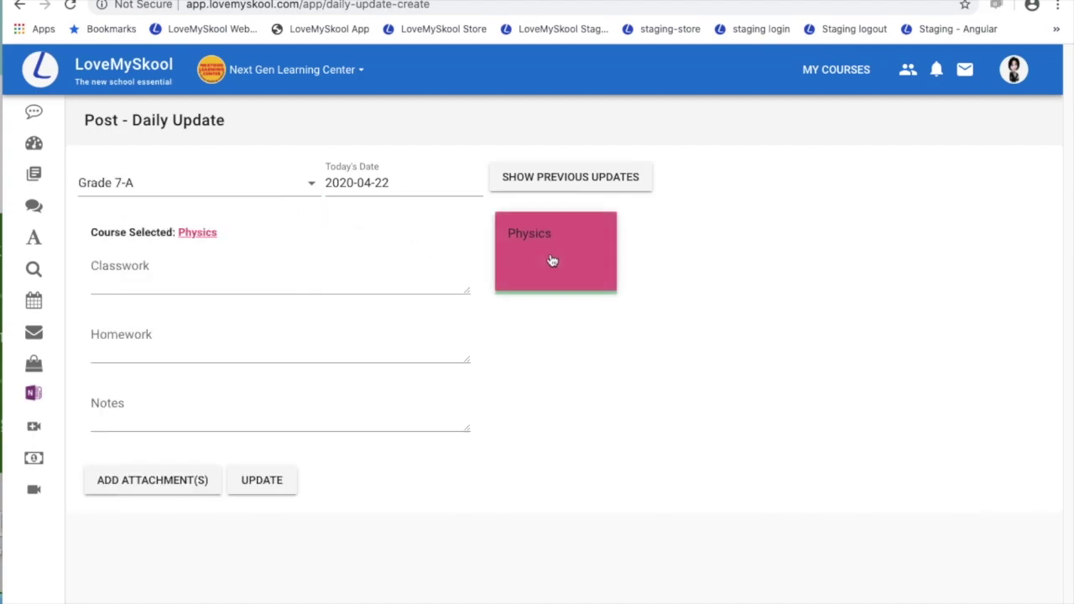
{"action": "left_click", "coordinate": [130, 279]}
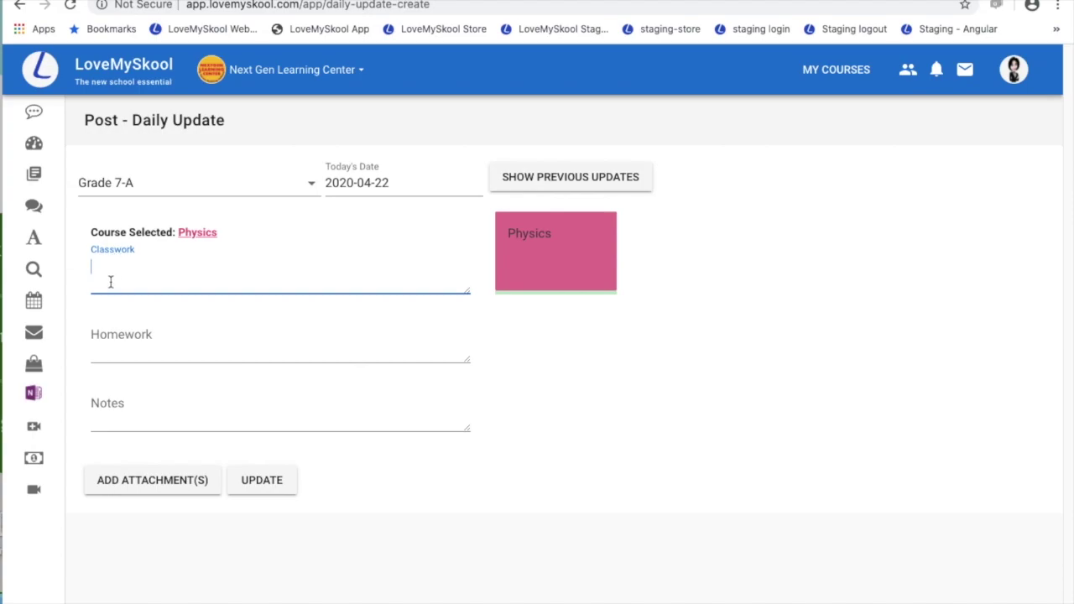
{"action": "left_click", "coordinate": [134, 349]}
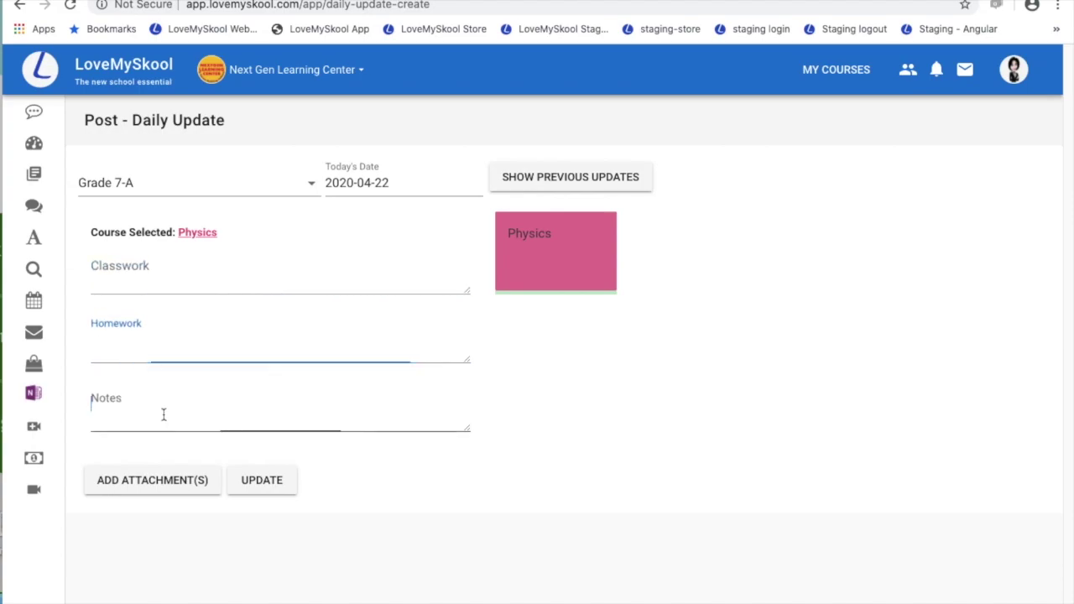
{"action": "left_click", "coordinate": [164, 414]}
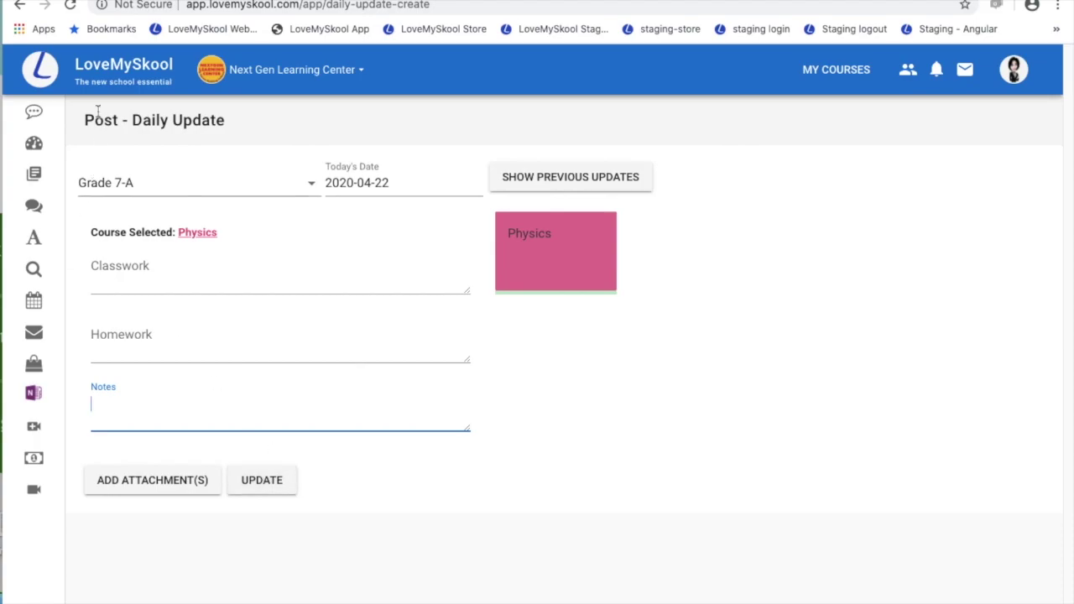
{"action": "left_click", "coordinate": [19, 8]}
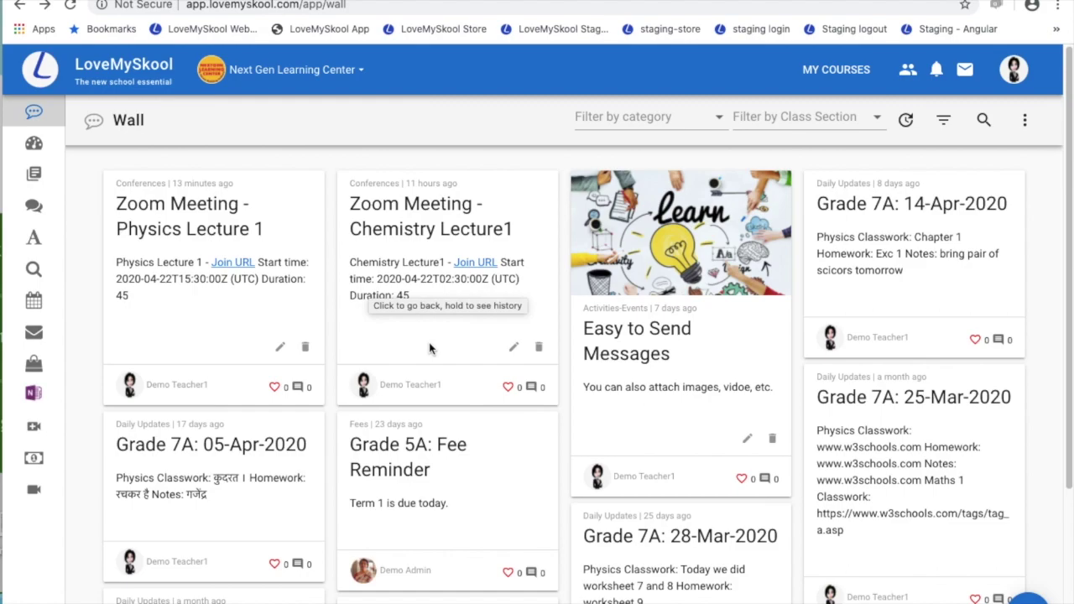
Step: Open the "Grade 7A: 12-Nov-2019" daily update, review its Physics and Maths 1 entries and attachments, and close it
{"action": "scroll", "coordinate": [429, 348], "scroll_direction": "down", "scroll_amount": 3}
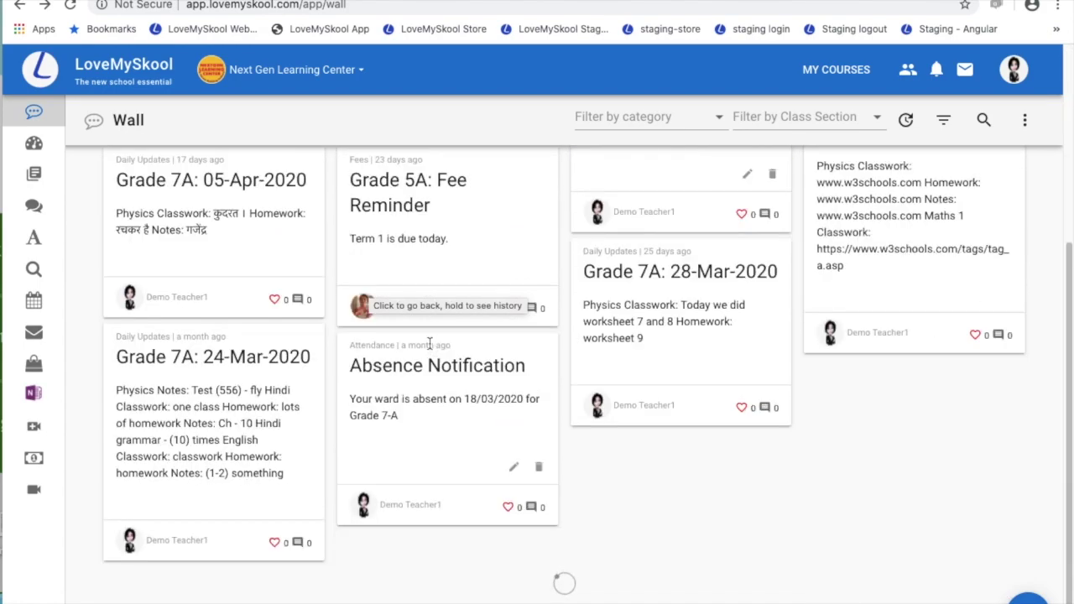
{"action": "scroll", "coordinate": [429, 343], "scroll_direction": "down", "scroll_amount": 5}
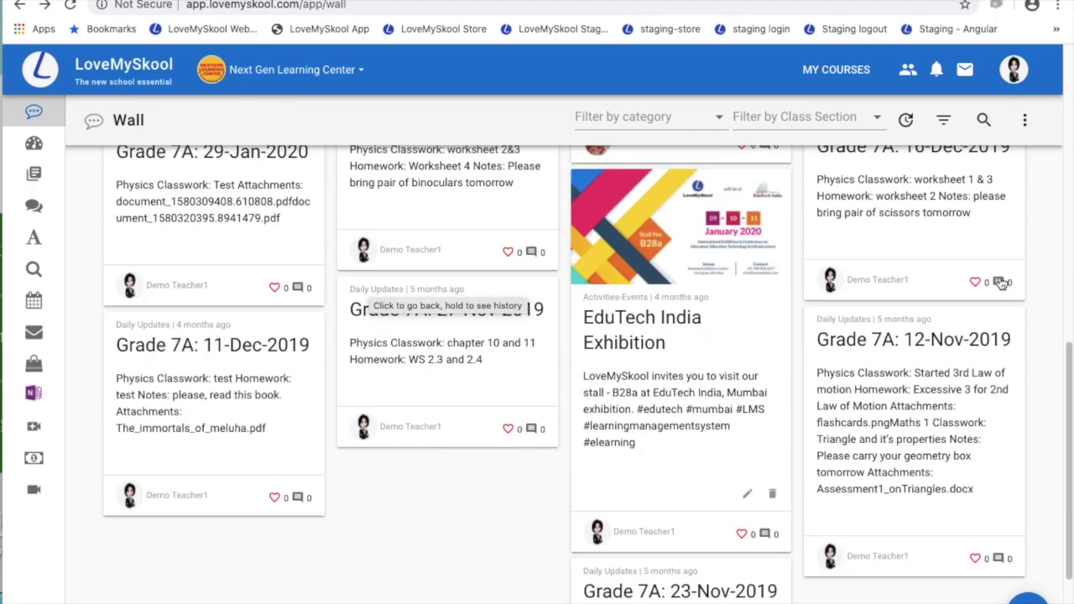
{"action": "left_click", "coordinate": [912, 339]}
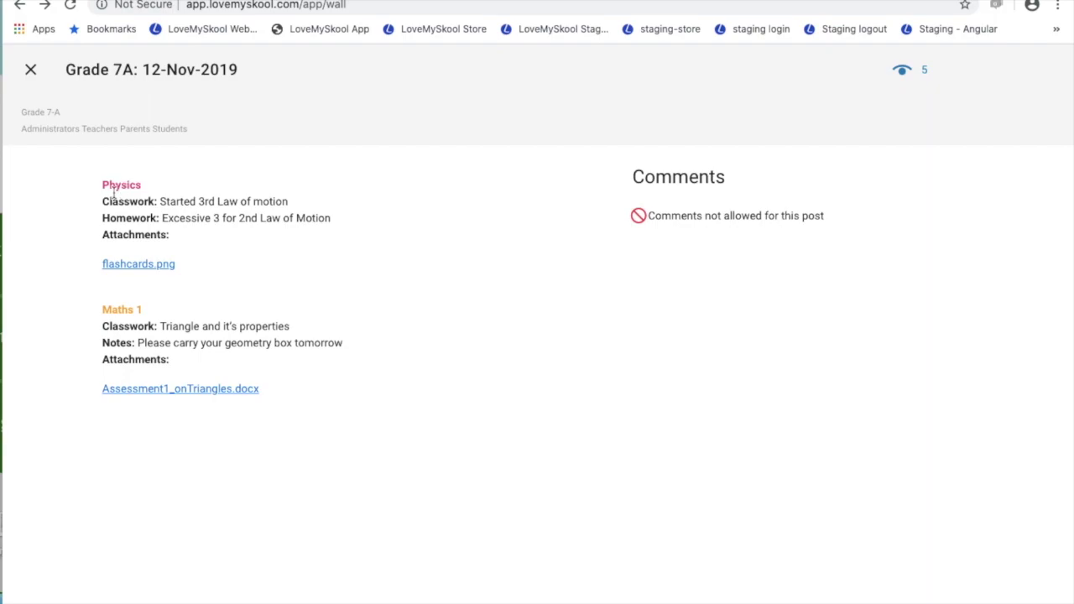
{"action": "left_click_drag", "start_coordinate": [162, 201], "coordinate": [335, 219]}
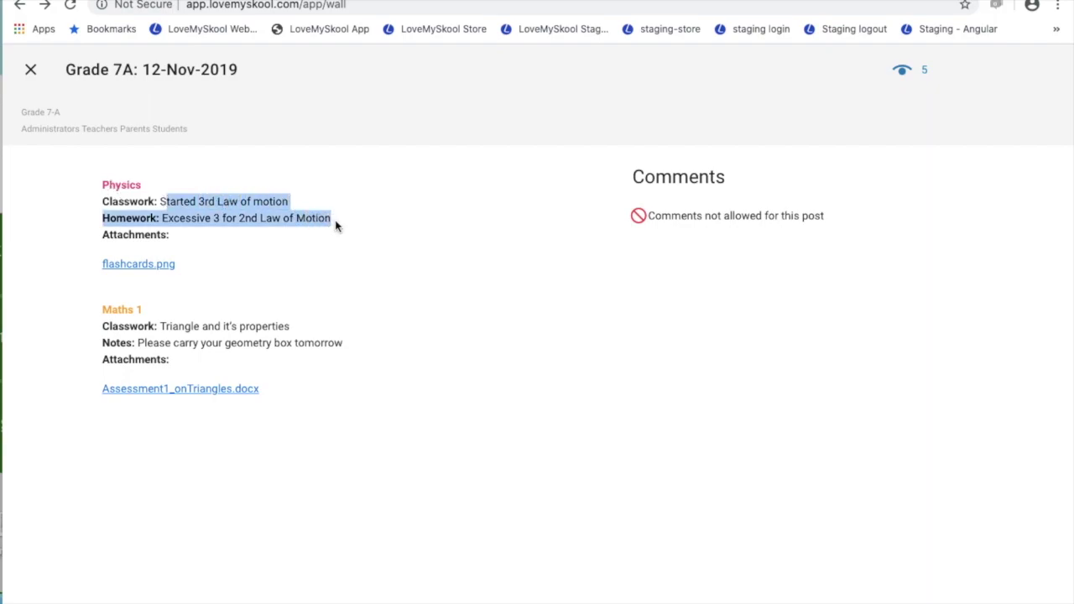
{"action": "left_click", "coordinate": [291, 232]}
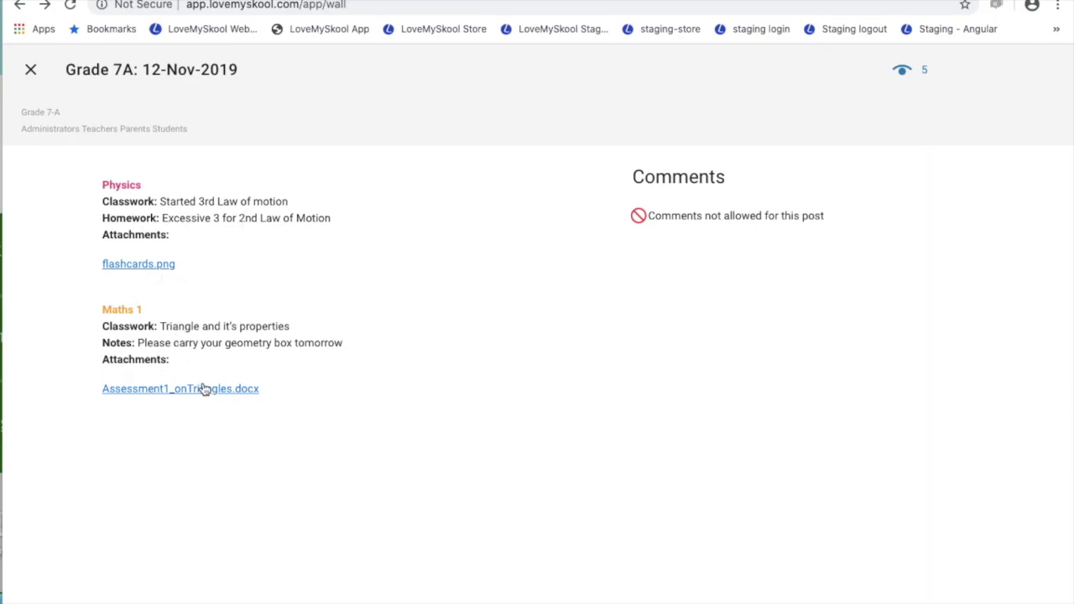
{"action": "left_click", "coordinate": [33, 74]}
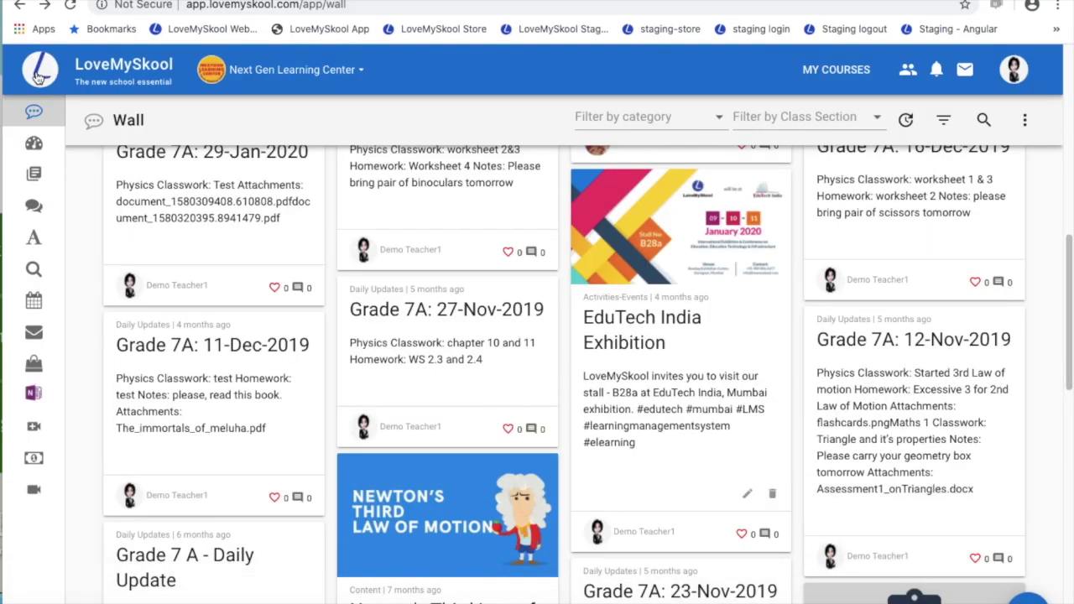
Step: Open the attendance page for 22/04/2020 and select the Grade 5-A class
{"action": "scroll", "coordinate": [334, 221], "scroll_direction": "up", "scroll_amount": 5}
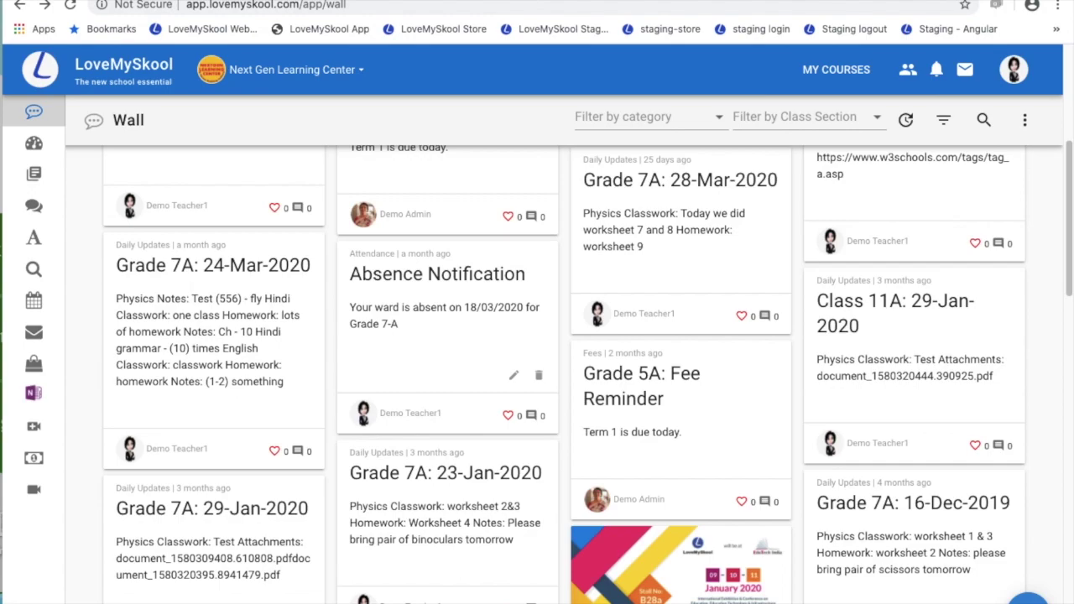
{"action": "scroll", "coordinate": [862, 449], "scroll_direction": "up", "scroll_amount": 4}
{"action": "scroll", "coordinate": [862, 453], "scroll_direction": "up", "scroll_amount": 1}
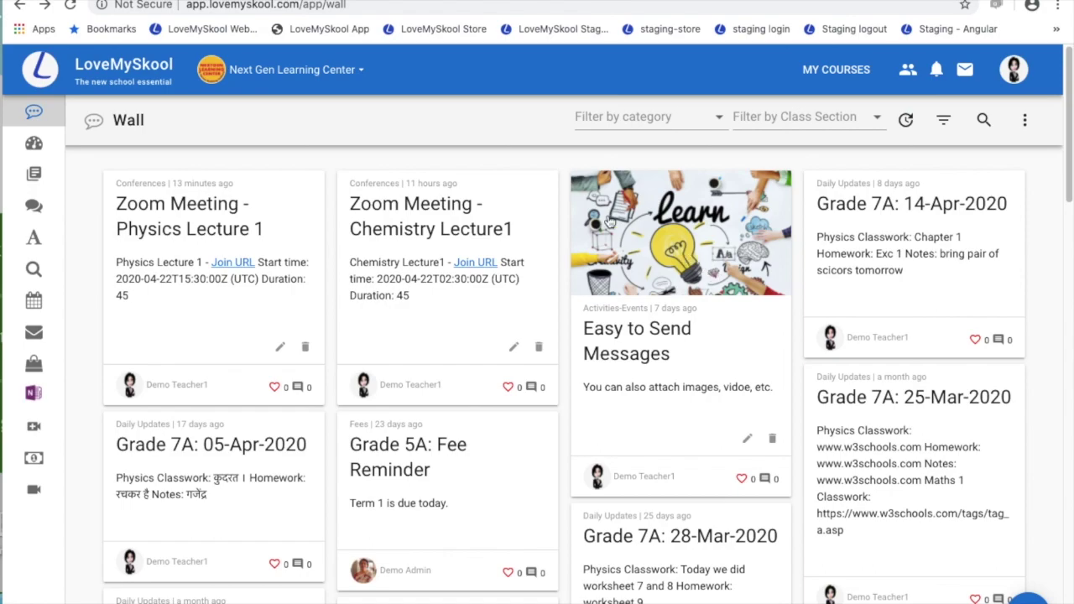
{"action": "left_click", "coordinate": [909, 75]}
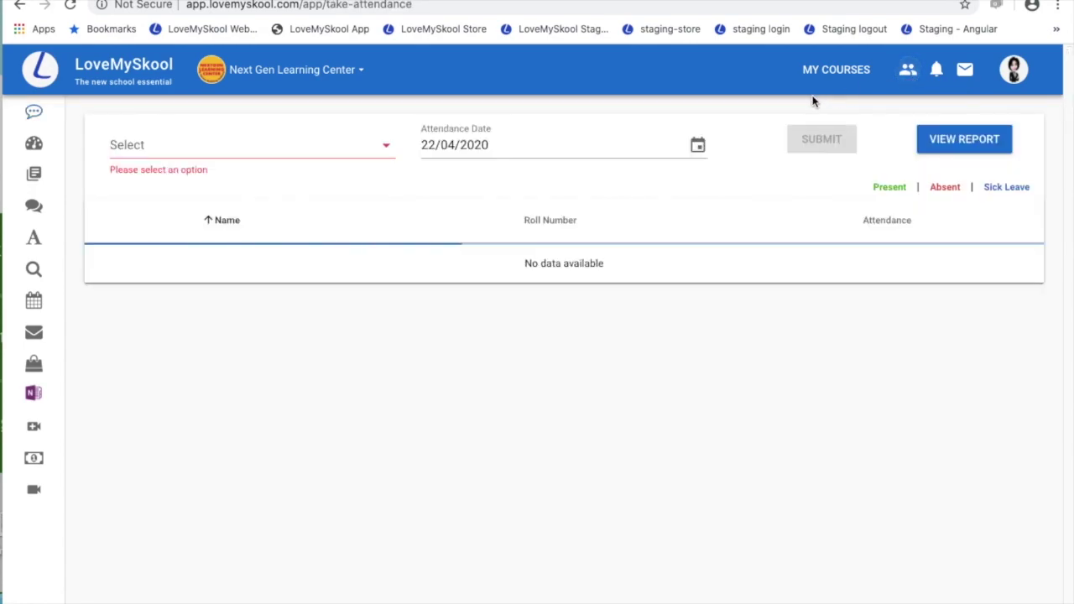
{"action": "left_click", "coordinate": [383, 158]}
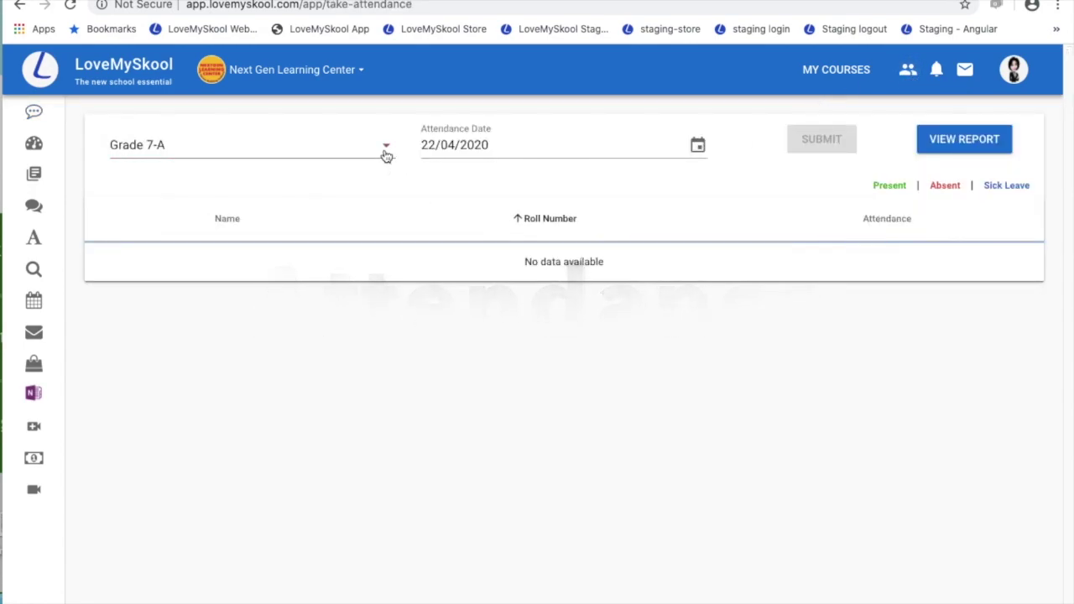
{"action": "left_click", "coordinate": [384, 154]}
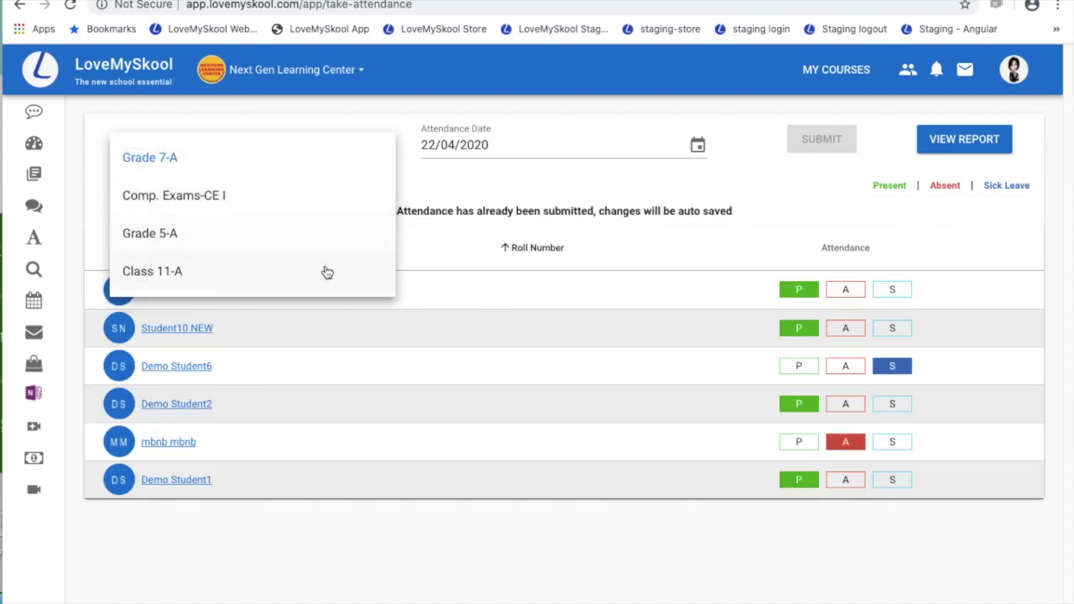
{"action": "left_click", "coordinate": [308, 245]}
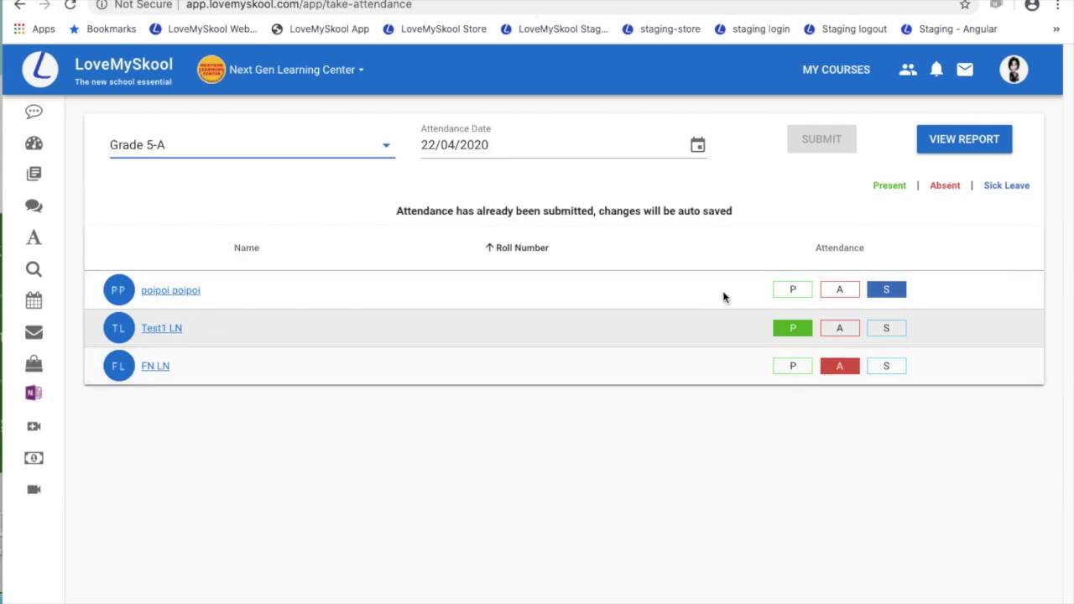
Step: Mark the first Grade 5-A student present, the second absent, and the third on sick leave
{"action": "left_click", "coordinate": [789, 294]}
{"action": "left_click", "coordinate": [786, 370]}
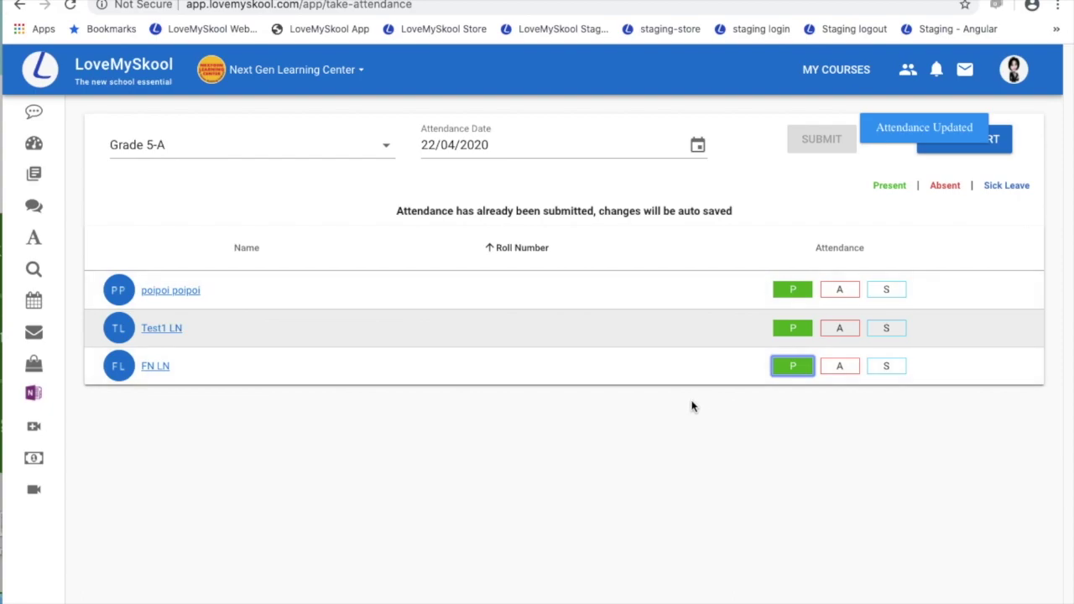
{"action": "left_click", "coordinate": [842, 331]}
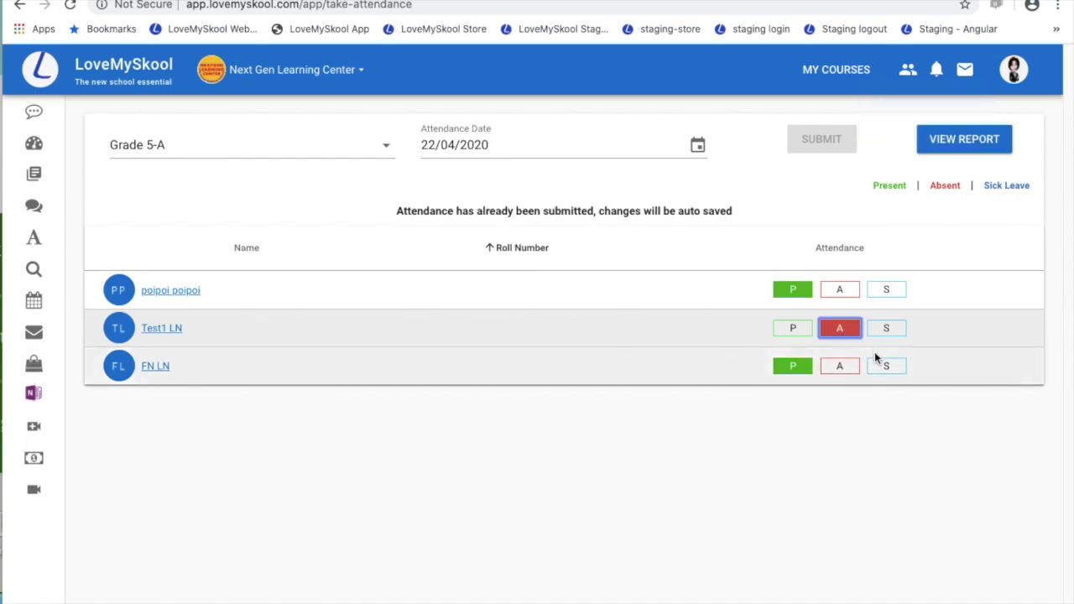
{"action": "left_click", "coordinate": [895, 371]}
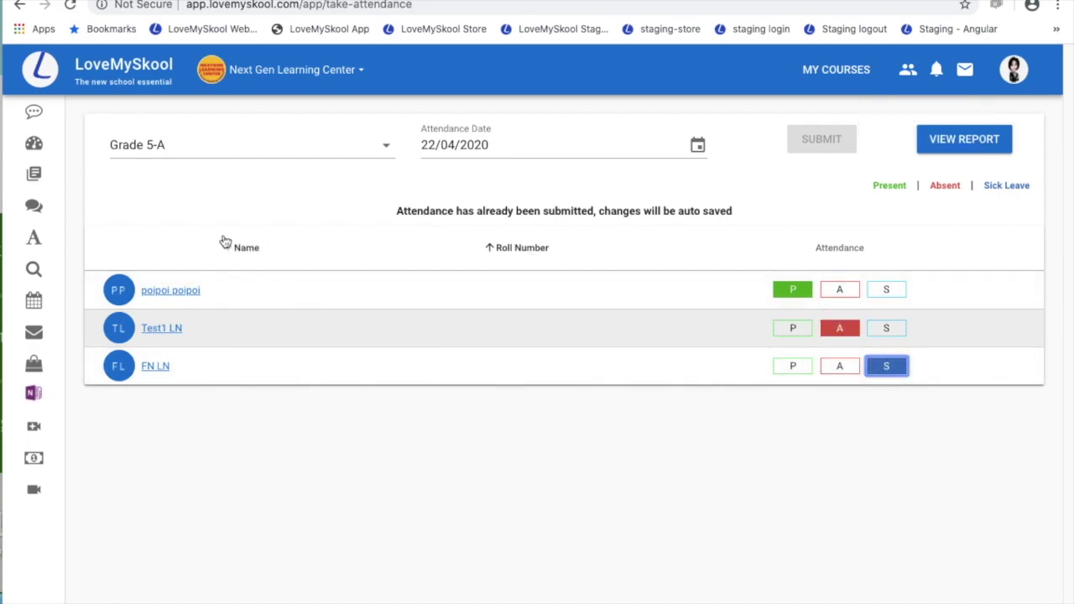
Step: Switch the attendance sheet to the Comp. Exams-CE I class
{"action": "mouse_move", "coordinate": [42, 116]}
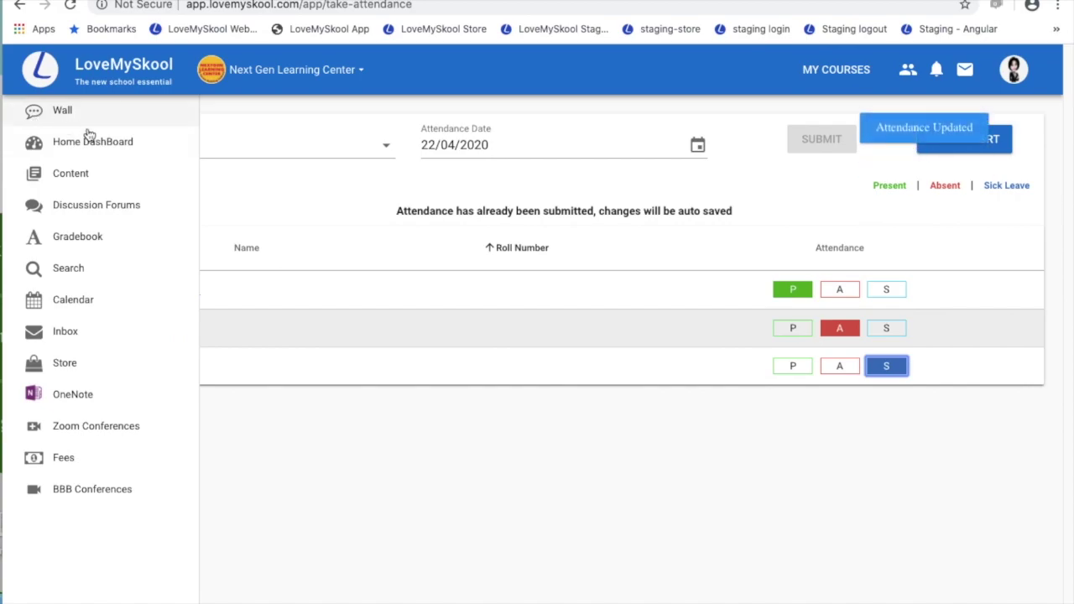
{"action": "left_click", "coordinate": [256, 155]}
{"action": "left_click", "coordinate": [189, 198]}
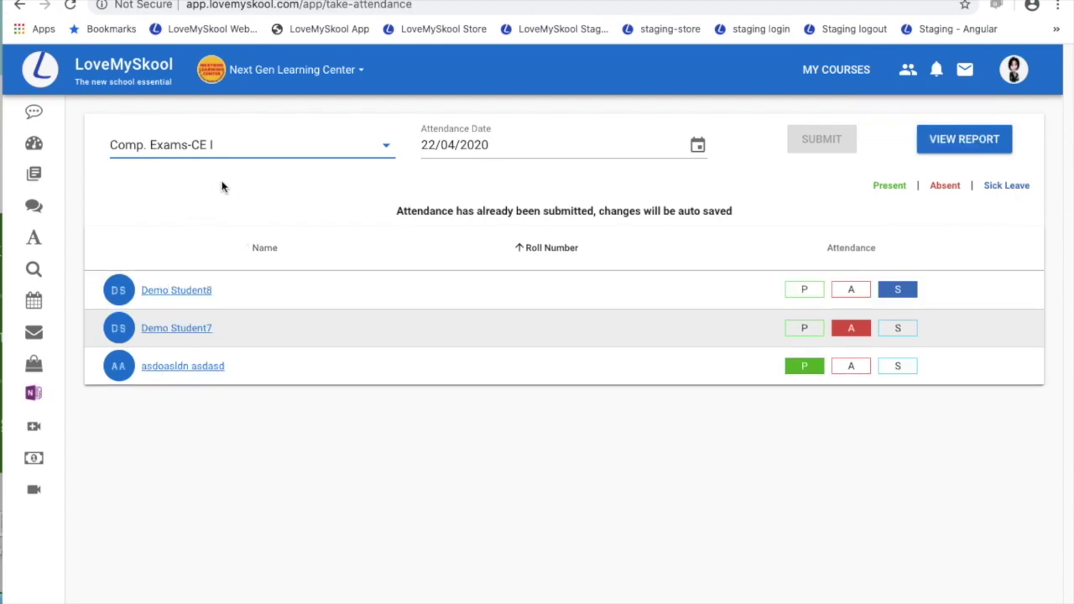
Step: Return to the Wall, open the "Absence Notification" post, highlight its message text, and close the post
{"action": "mouse_move", "coordinate": [46, 123]}
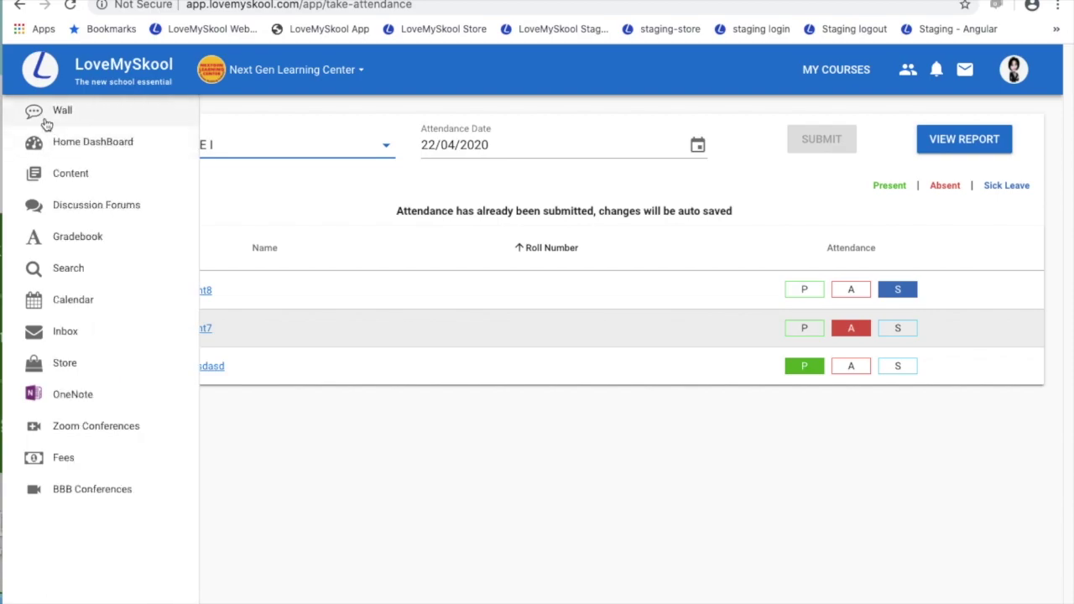
{"action": "left_click", "coordinate": [46, 122]}
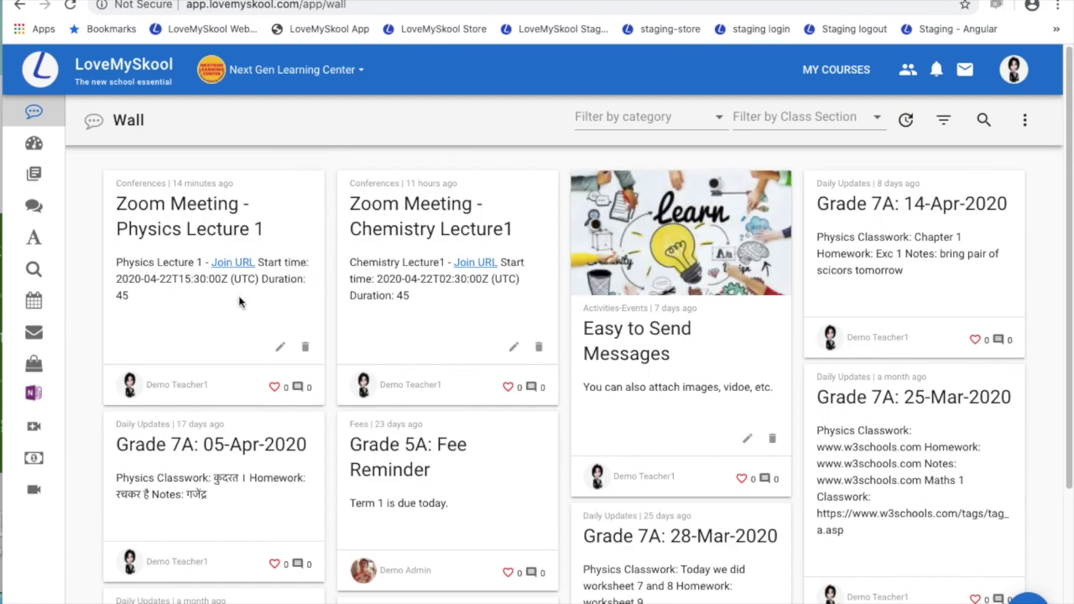
{"action": "scroll", "coordinate": [239, 302], "scroll_direction": "down", "scroll_amount": 1}
{"action": "scroll", "coordinate": [236, 305], "scroll_direction": "down", "scroll_amount": 3}
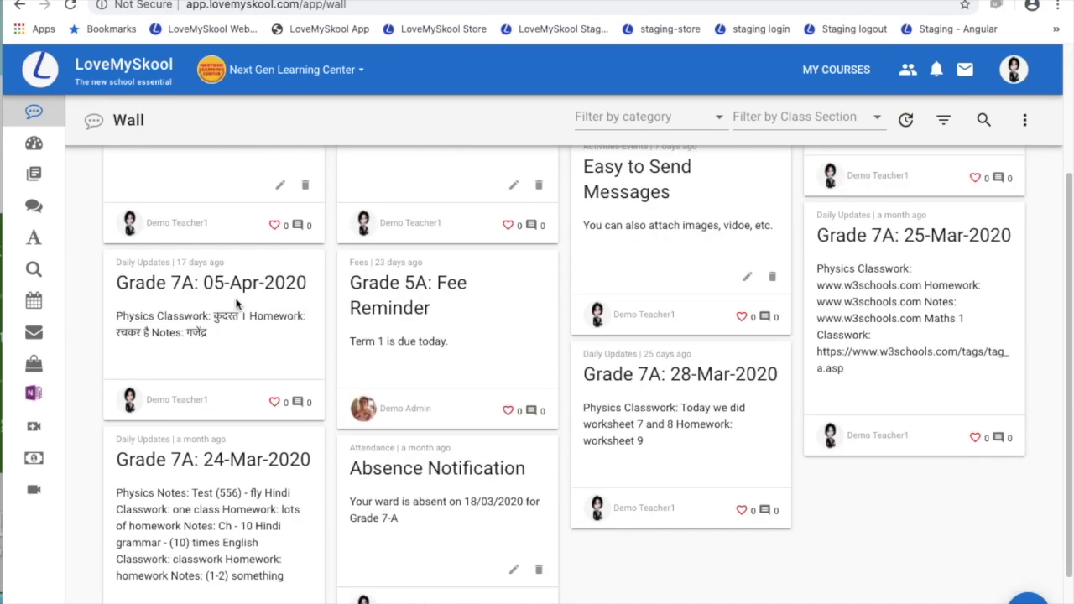
{"action": "left_click", "coordinate": [466, 478]}
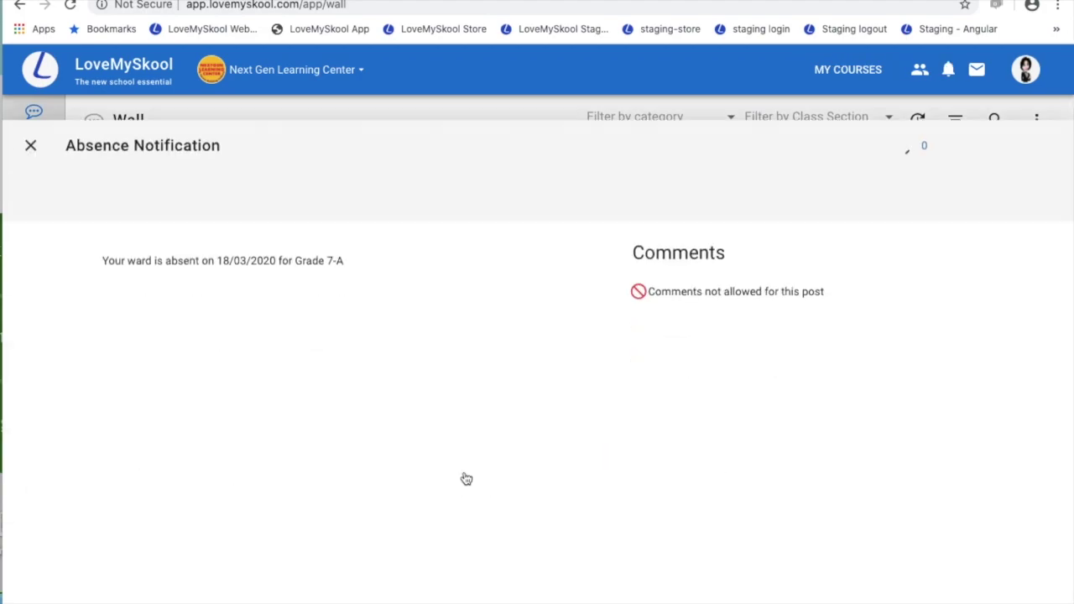
{"action": "left_click_drag", "start_coordinate": [102, 184], "coordinate": [377, 186]}
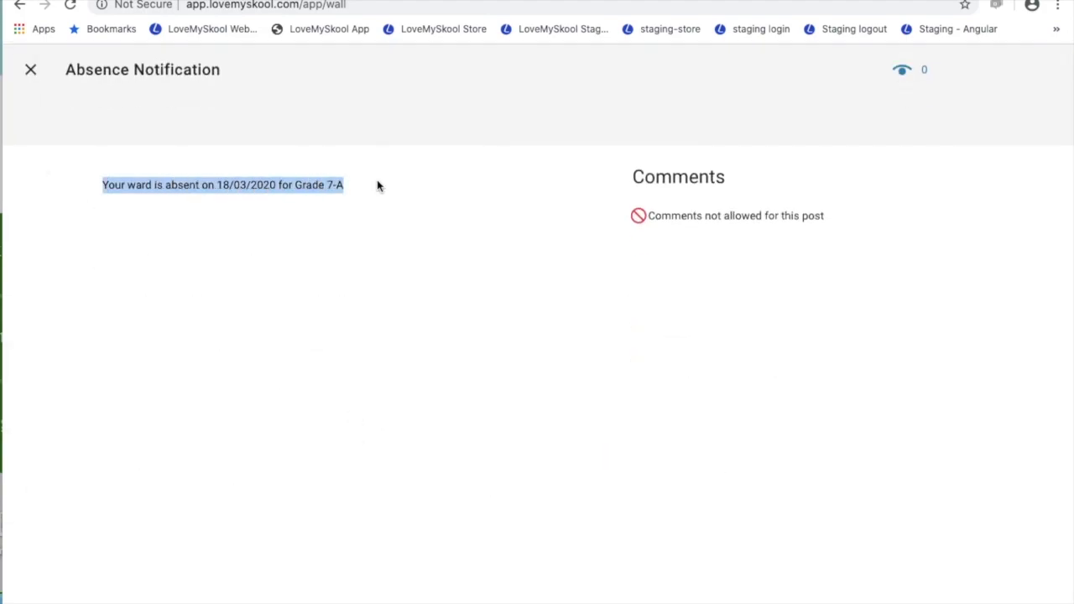
{"action": "left_click", "coordinate": [31, 70]}
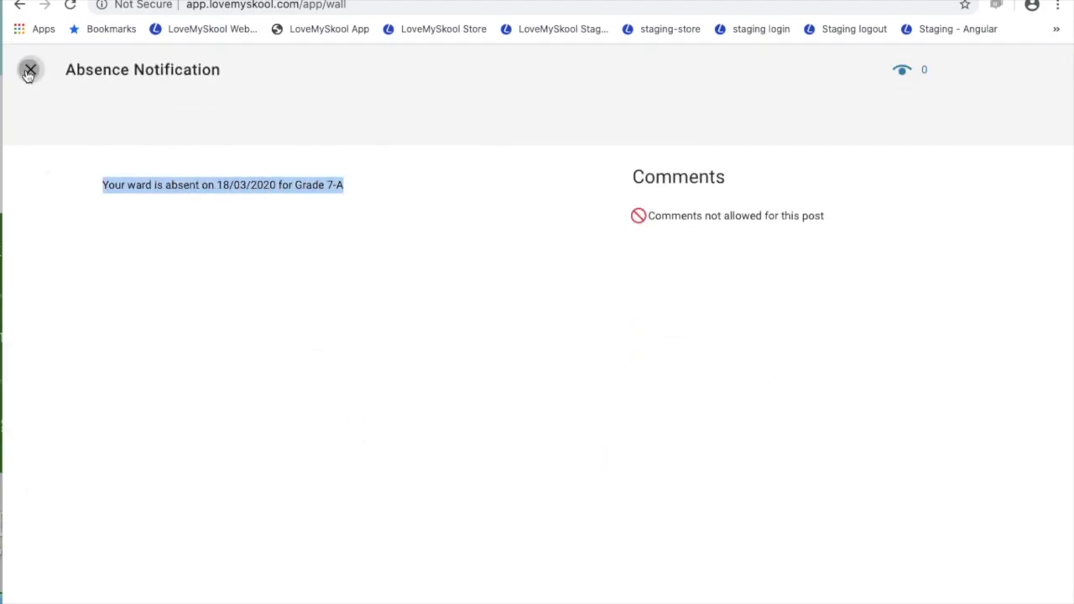
Step: Open the Physics Class 11 course from My Courses and review the Modules List and Concepts List on its dashboard
{"action": "scroll", "coordinate": [319, 233], "scroll_direction": "up", "scroll_amount": 2}
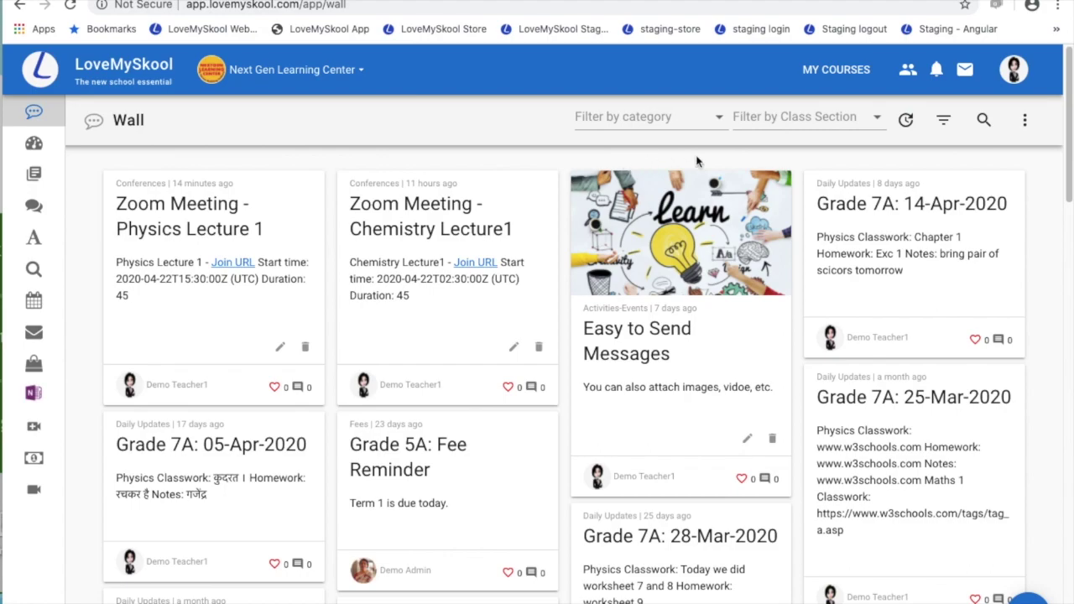
{"action": "left_click", "coordinate": [830, 73]}
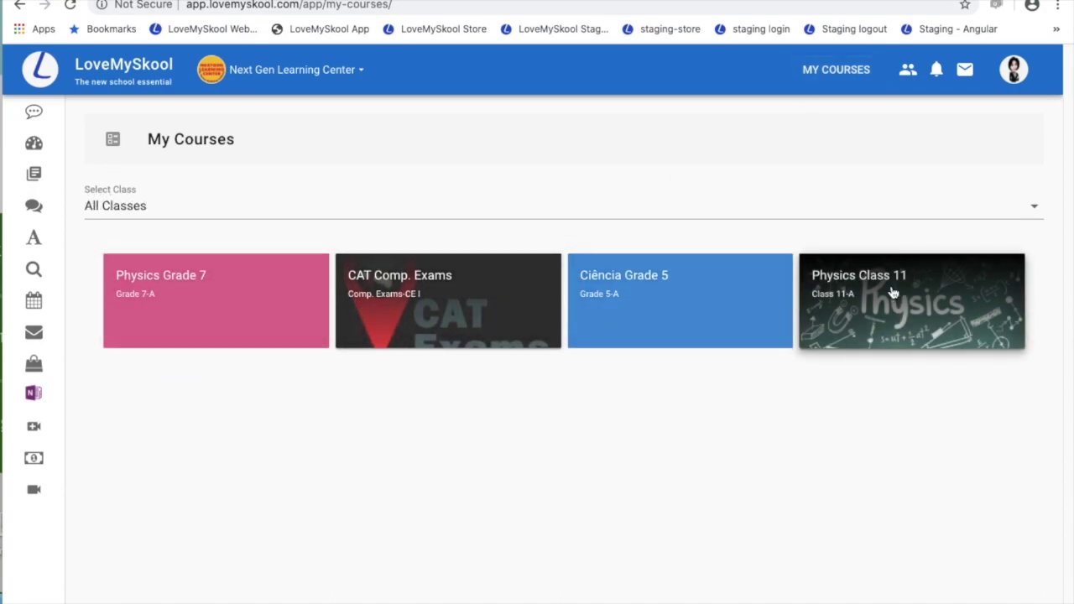
{"action": "left_click", "coordinate": [884, 286]}
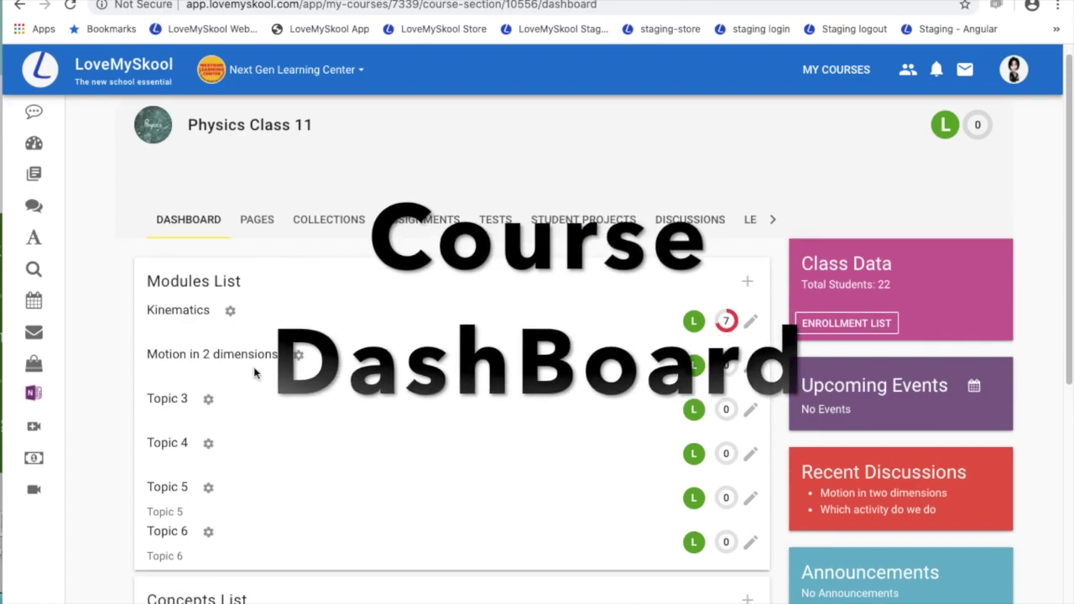
{"action": "left_click_drag", "start_coordinate": [142, 288], "coordinate": [270, 286]}
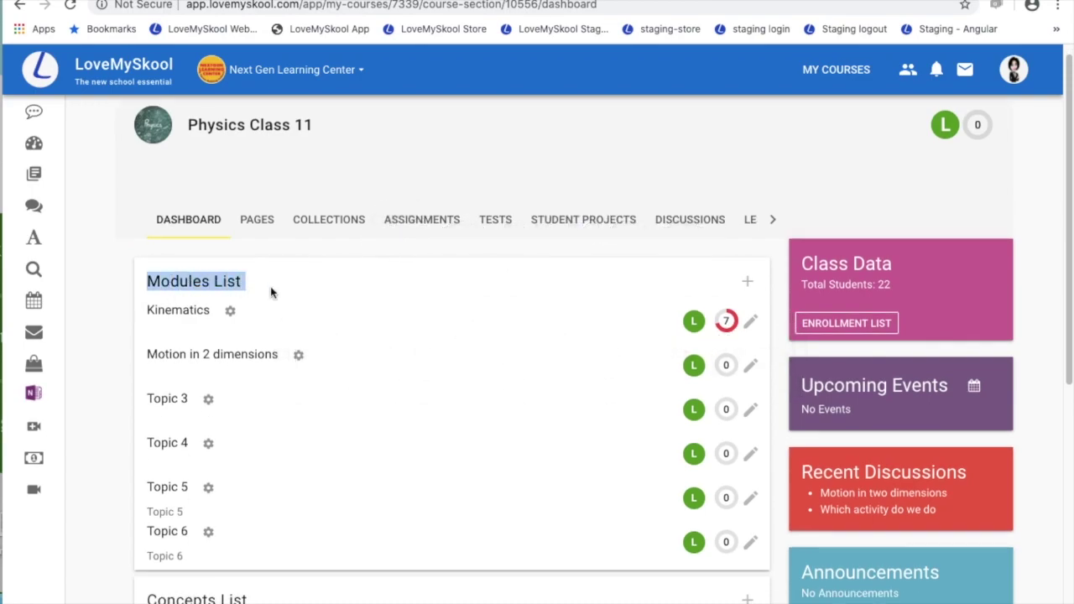
{"action": "scroll", "coordinate": [286, 391], "scroll_direction": "down", "scroll_amount": 1}
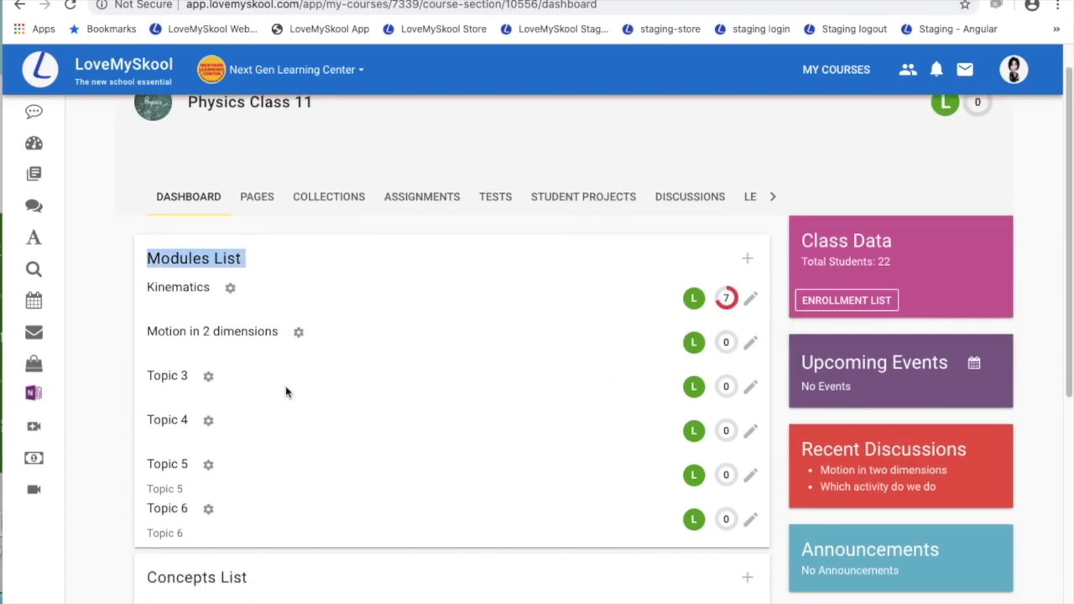
{"action": "scroll", "coordinate": [285, 392], "scroll_direction": "up", "scroll_amount": 1}
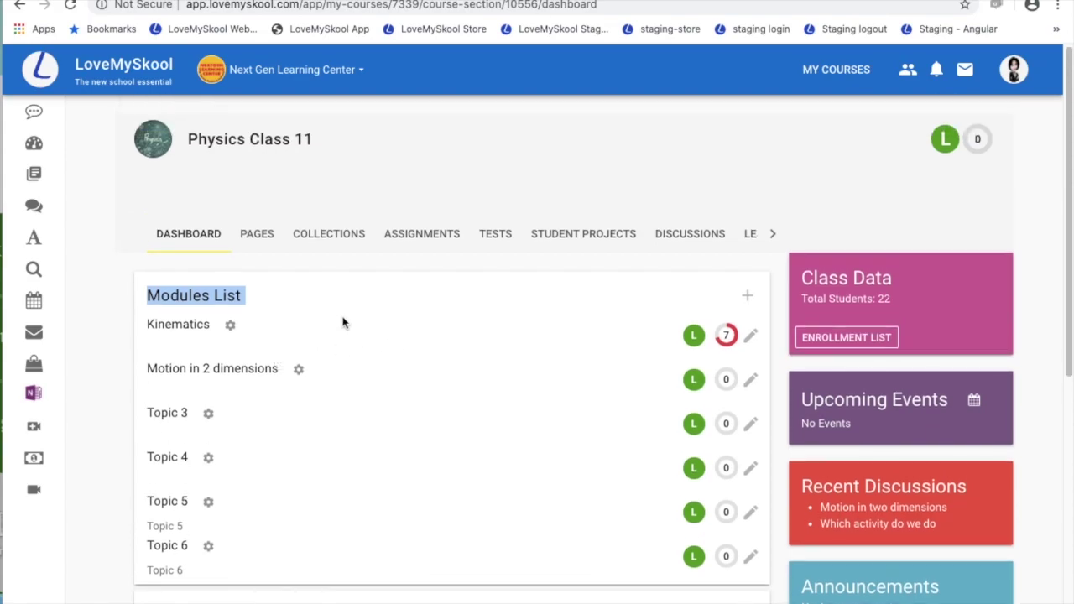
{"action": "scroll", "coordinate": [218, 407], "scroll_direction": "down", "scroll_amount": 3}
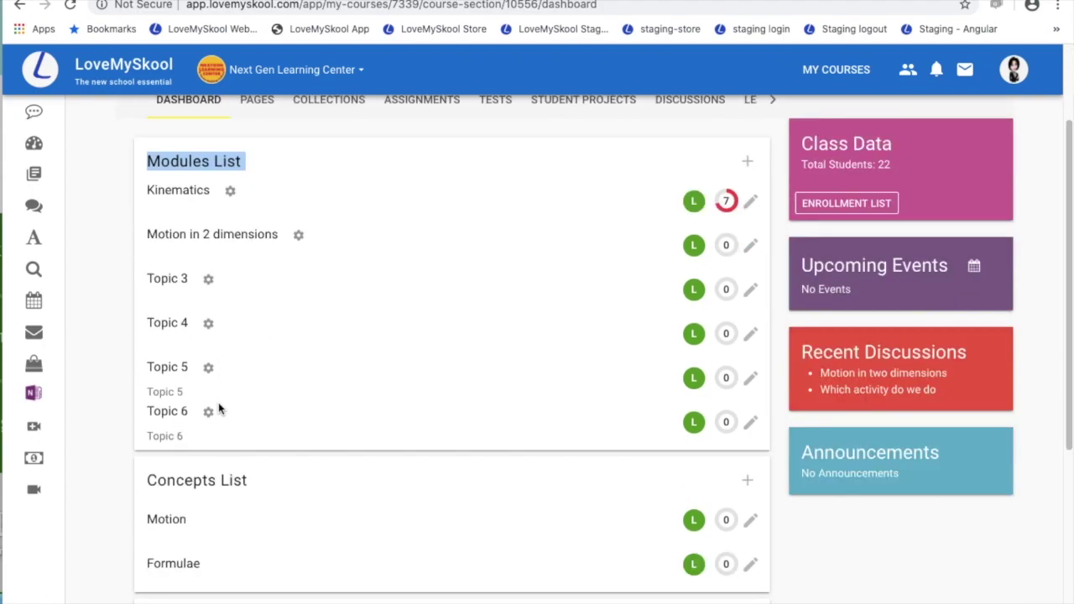
Step: Highlight the Concepts List heading, and view the module restrictions for Motion in 2 dimensions without updating them
{"action": "left_click_drag", "start_coordinate": [158, 478], "coordinate": [260, 484]}
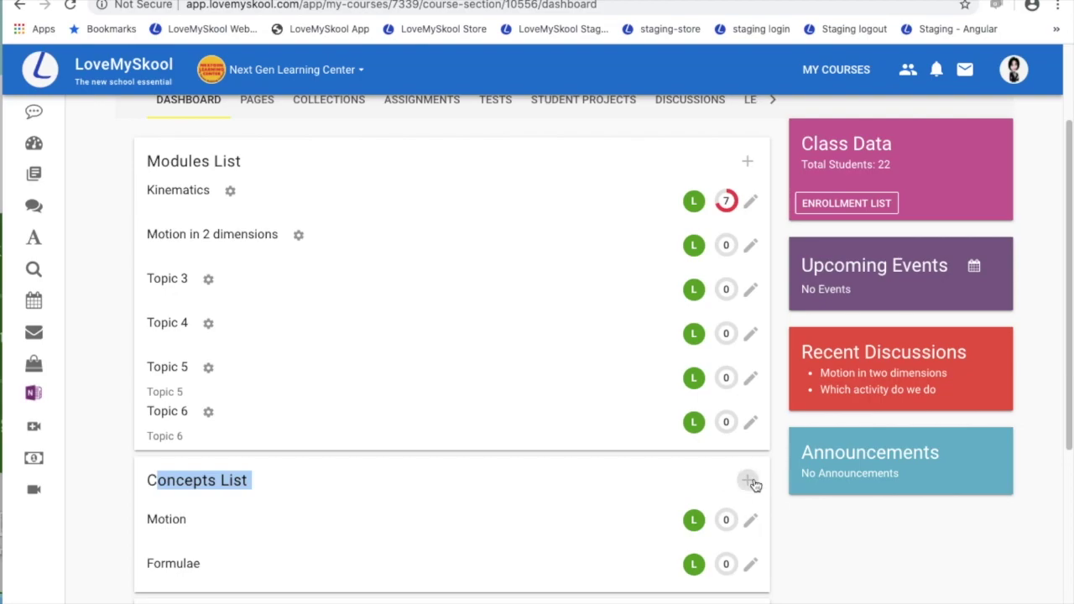
{"action": "scroll", "coordinate": [566, 380], "scroll_direction": "up", "scroll_amount": 4}
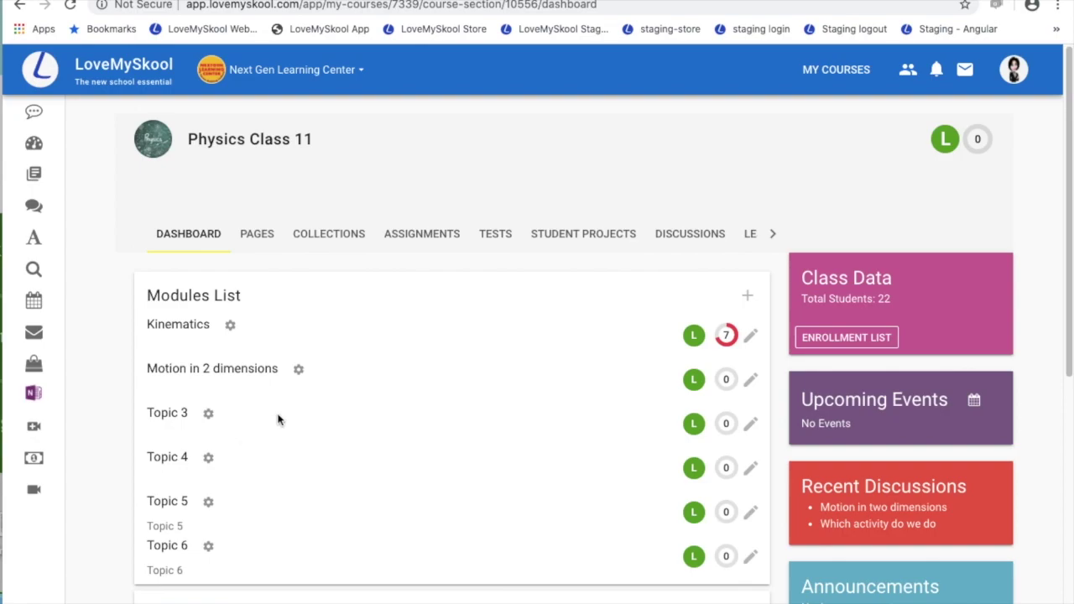
{"action": "left_click", "coordinate": [300, 372]}
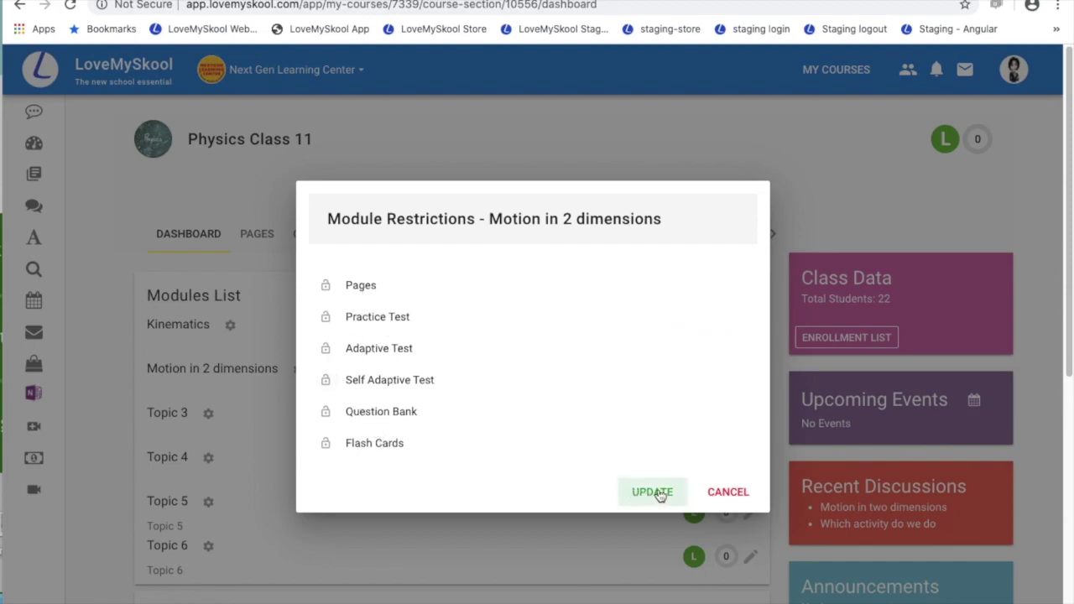
{"action": "left_click", "coordinate": [728, 495]}
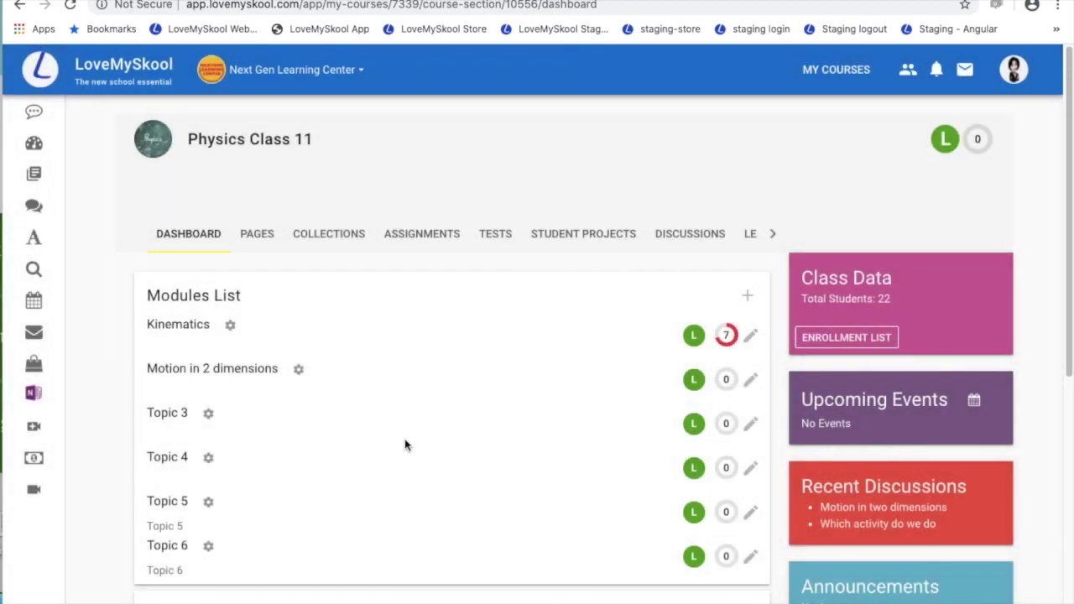
Step: Highlight the total student count in Class Data, look through the Enrollment List of teachers and students, and close it
{"action": "scroll", "coordinate": [674, 421], "scroll_direction": "down", "scroll_amount": 1}
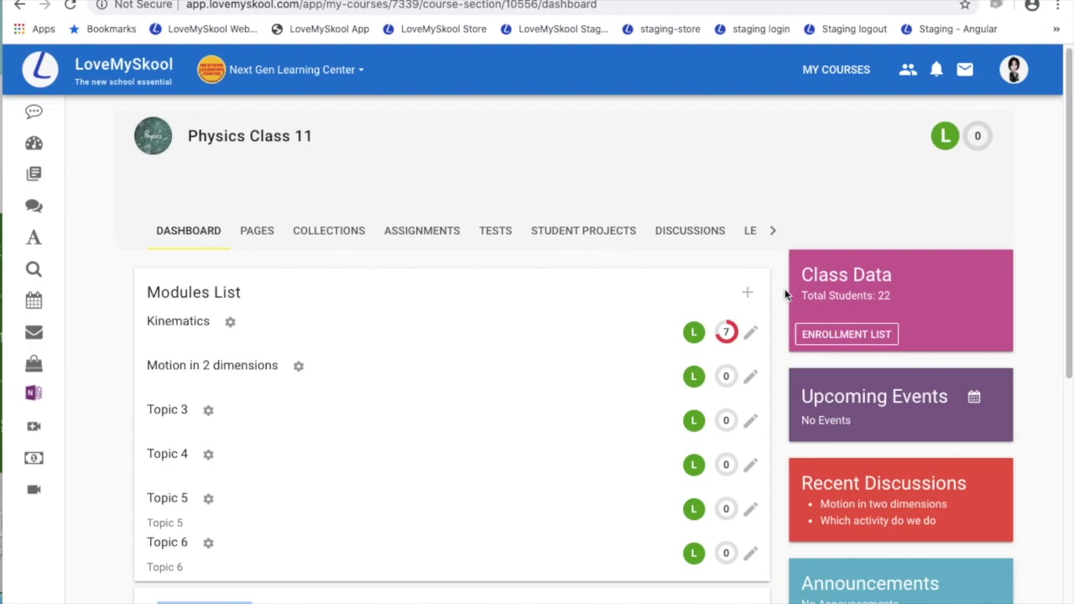
{"action": "scroll", "coordinate": [801, 428], "scroll_direction": "down", "scroll_amount": 1}
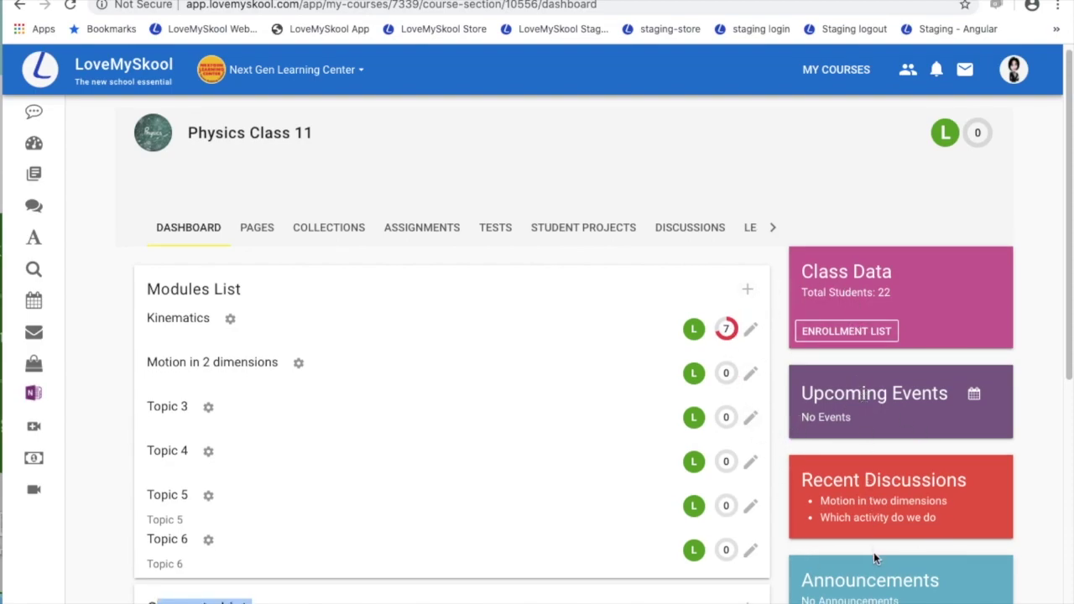
{"action": "left_click_drag", "start_coordinate": [806, 292], "coordinate": [889, 292]}
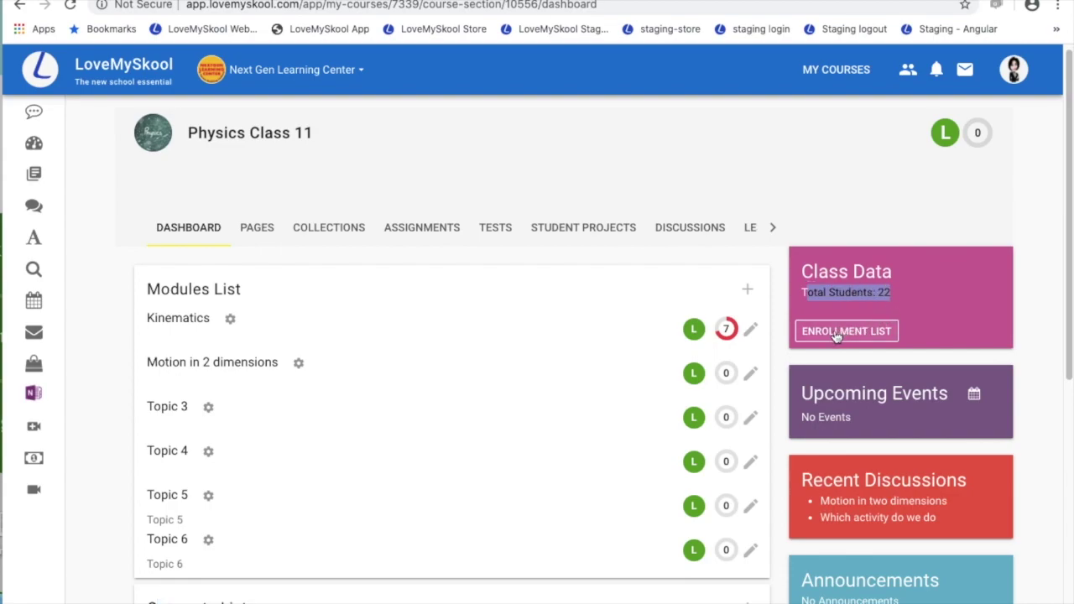
{"action": "left_click", "coordinate": [848, 299]}
{"action": "left_click_drag", "start_coordinate": [827, 297], "coordinate": [910, 302]}
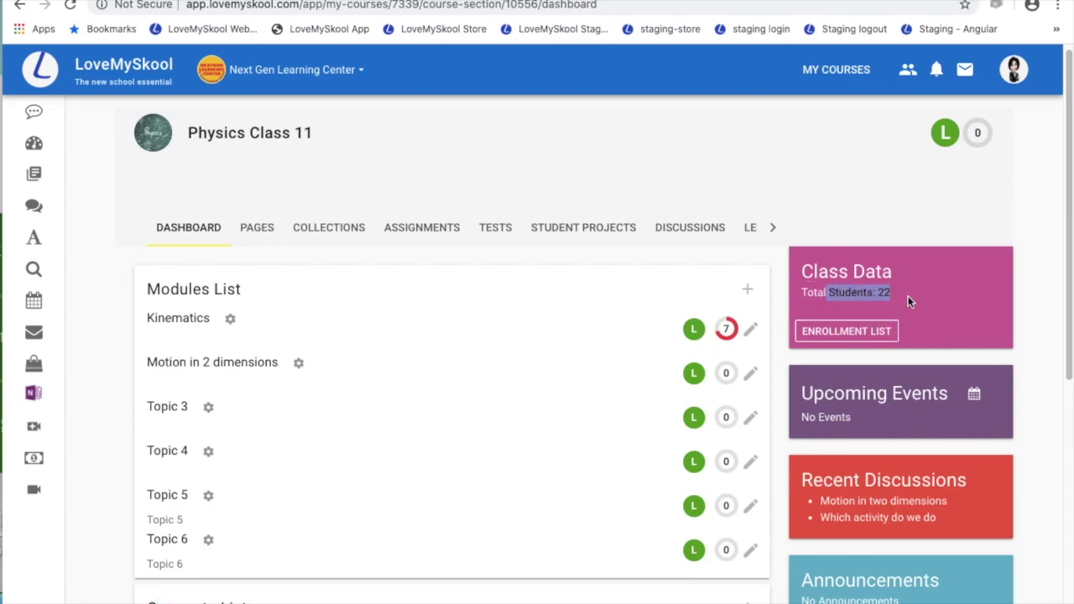
{"action": "left_click", "coordinate": [854, 332]}
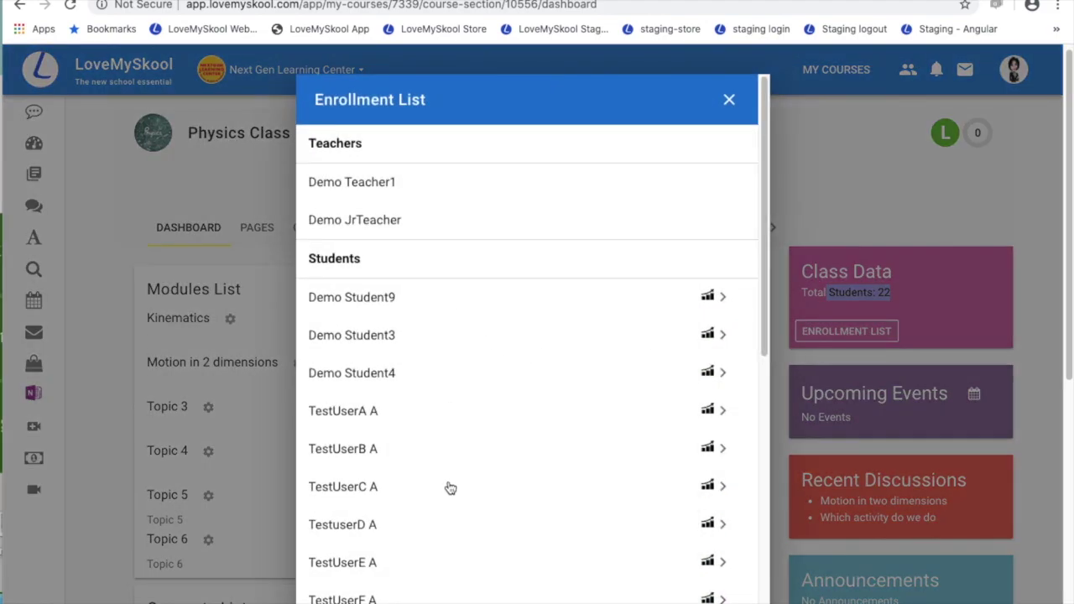
{"action": "scroll", "coordinate": [448, 489], "scroll_direction": "down", "scroll_amount": 3}
{"action": "scroll", "coordinate": [448, 489], "scroll_direction": "up", "scroll_amount": 3}
{"action": "left_click", "coordinate": [729, 101]}
Step: Review the Upcoming Events, Recent Discussions and Announcements cards on the Physics Class 11 dashboard
{"action": "scroll", "coordinate": [919, 401], "scroll_direction": "down", "scroll_amount": 1}
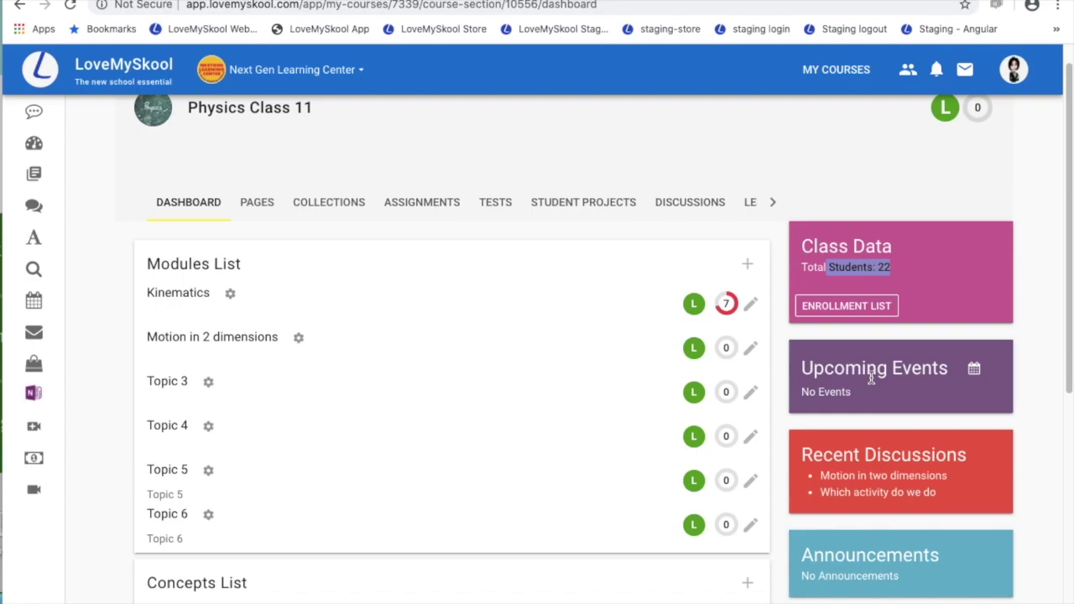
{"action": "scroll", "coordinate": [871, 378], "scroll_direction": "down", "scroll_amount": 1}
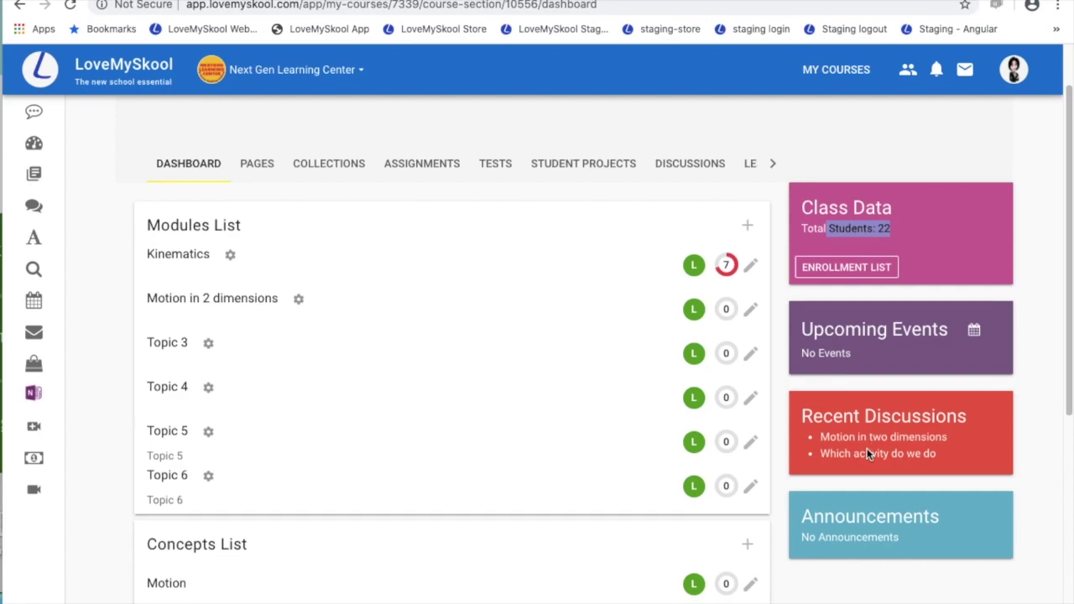
{"action": "scroll", "coordinate": [867, 451], "scroll_direction": "down", "scroll_amount": 1}
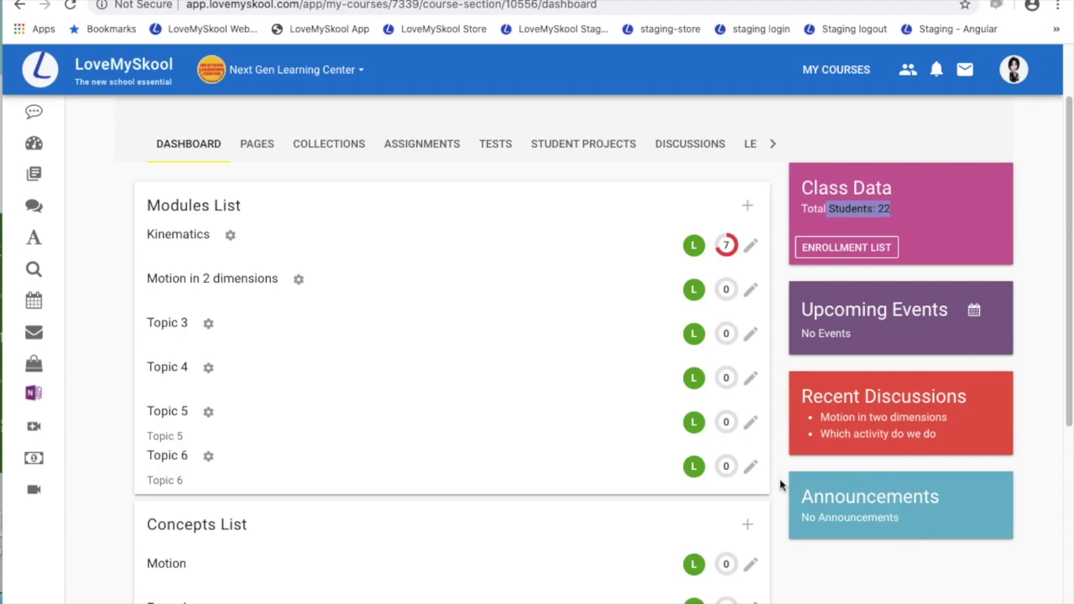
{"action": "scroll", "coordinate": [780, 485], "scroll_direction": "up", "scroll_amount": 2}
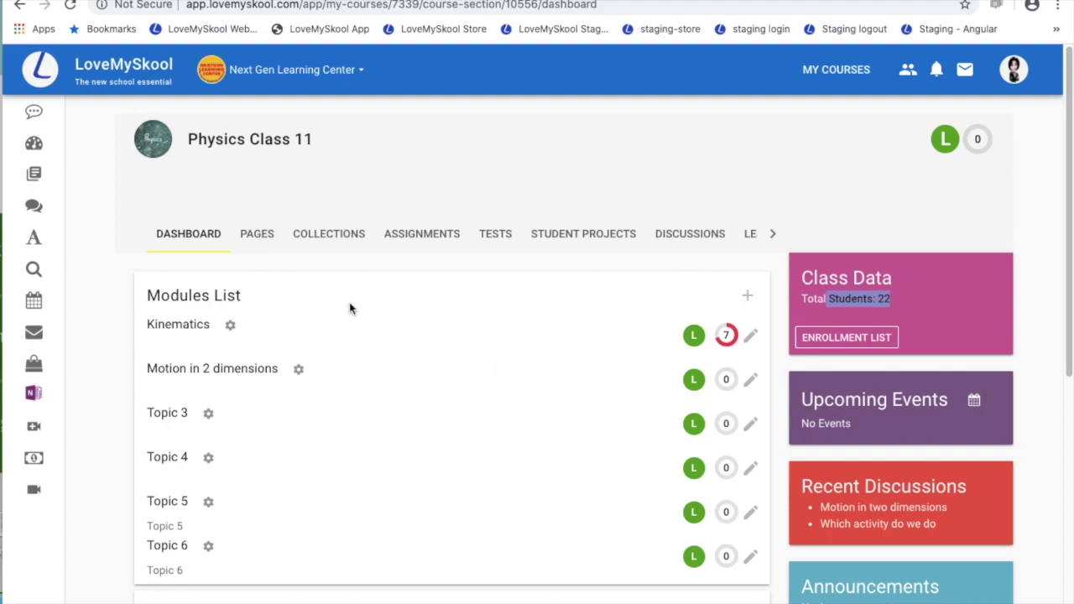
Step: Open the Content section, check the class and course filter options, and filter the Class 11 Physics content to the Kinematics module
{"action": "mouse_move", "coordinate": [50, 175]}
{"action": "left_click", "coordinate": [769, 240]}
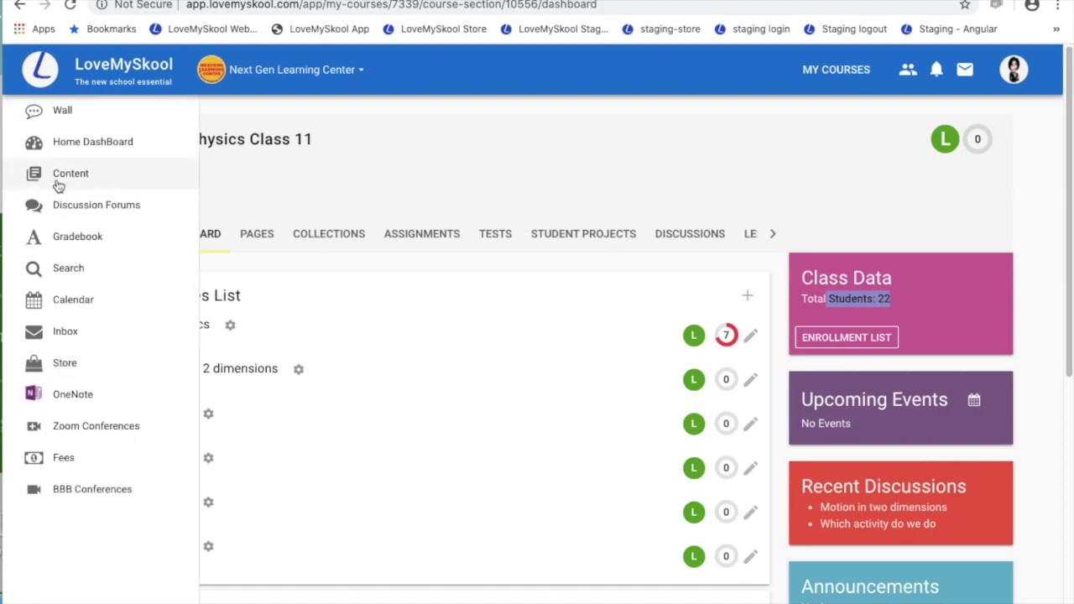
{"action": "left_click", "coordinate": [58, 185]}
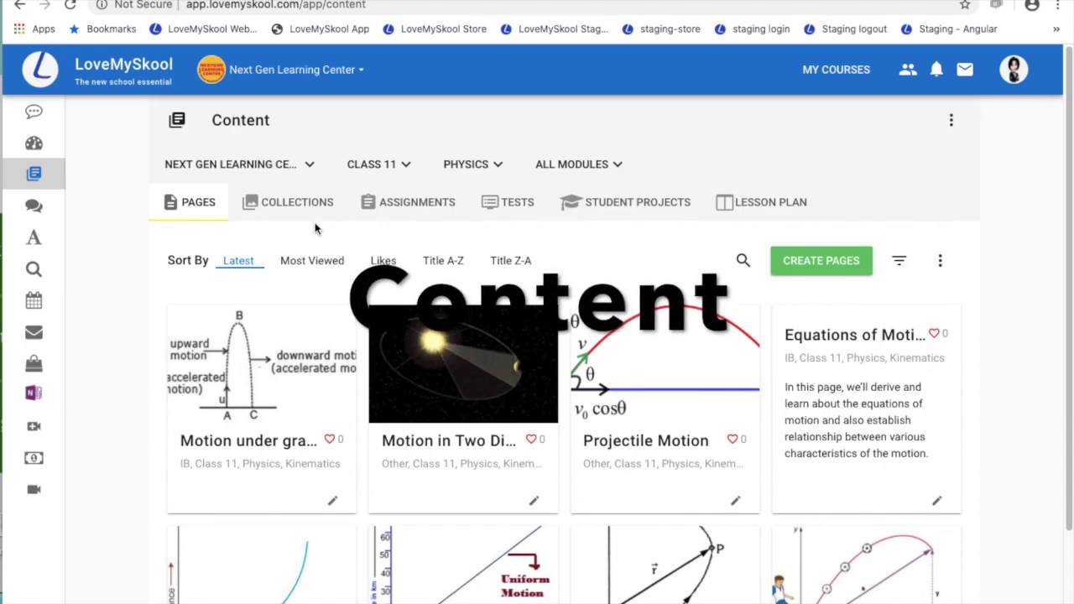
{"action": "left_click", "coordinate": [379, 166]}
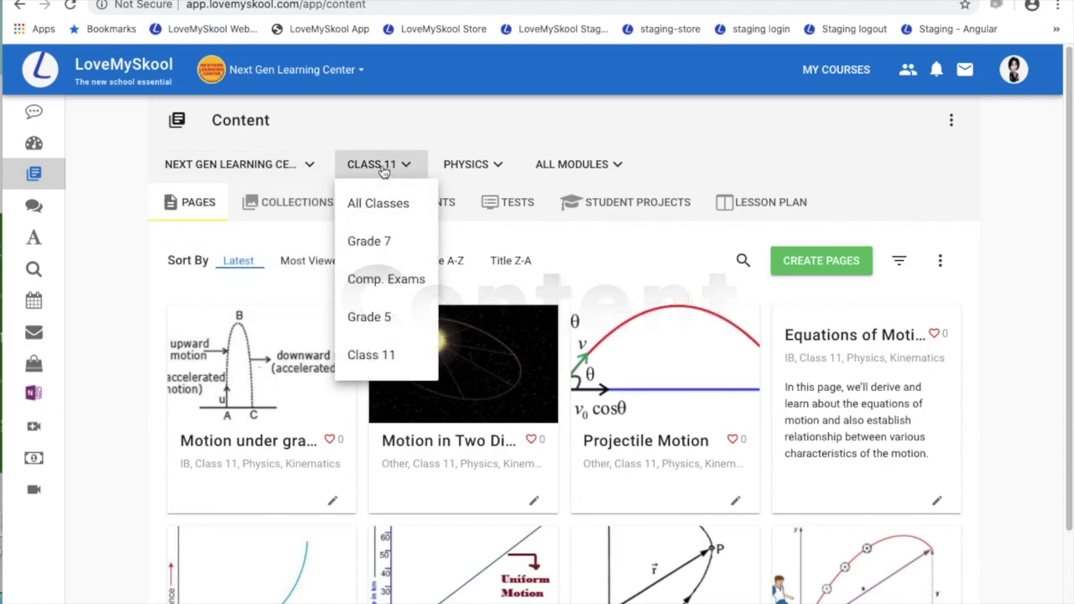
{"action": "left_click", "coordinate": [470, 166]}
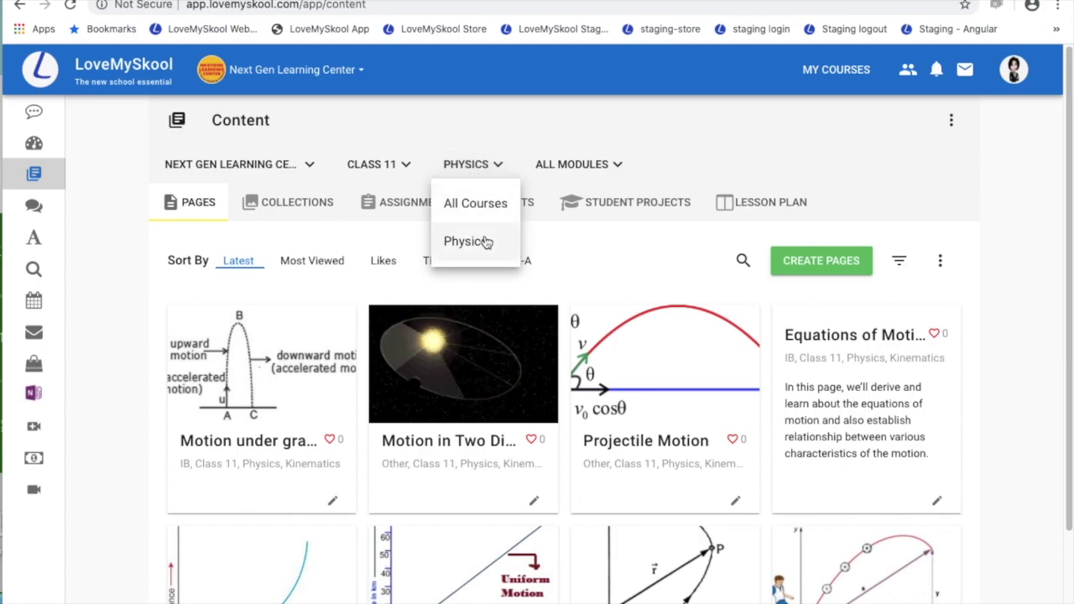
{"action": "left_click", "coordinate": [569, 193]}
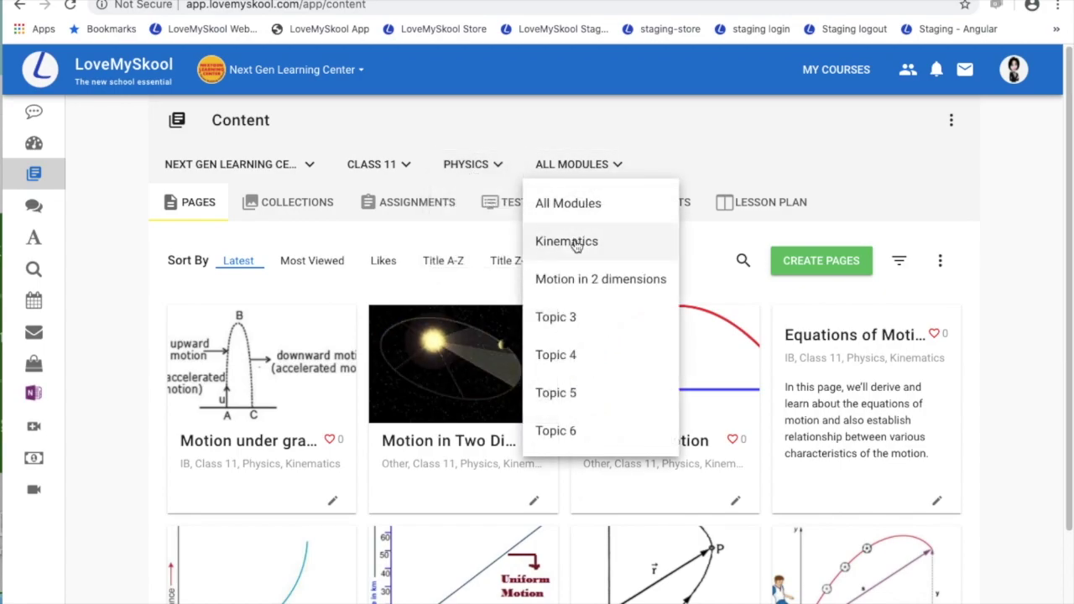
{"action": "left_click", "coordinate": [543, 242]}
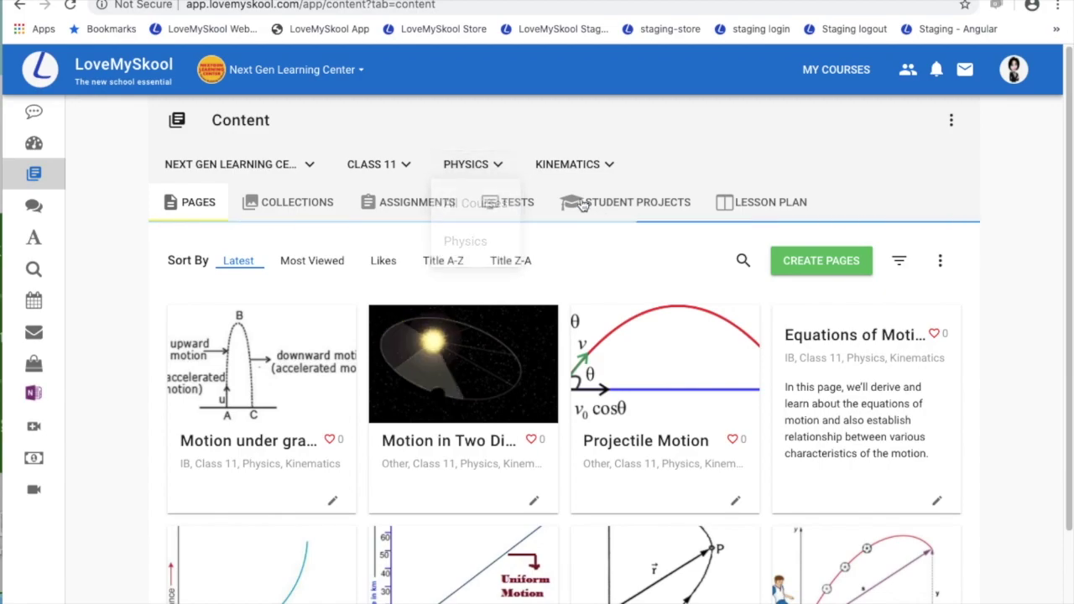
Step: Look through the Kinematics Collections, Assignments, Tests, Student Projects and Lesson Plan content, and return to Pages
{"action": "scroll", "coordinate": [176, 312], "scroll_direction": "down", "scroll_amount": 1}
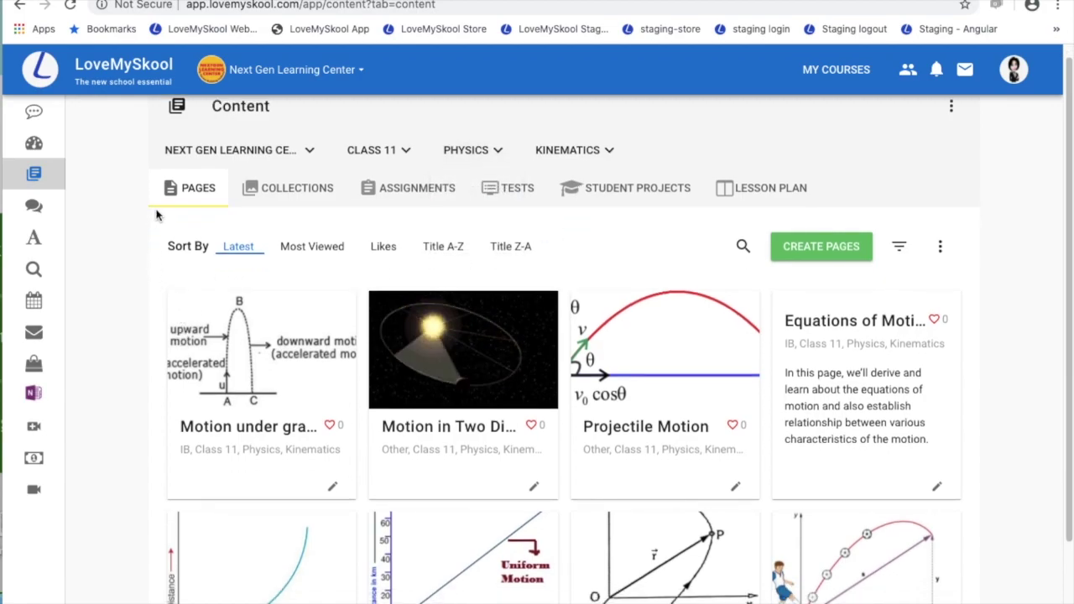
{"action": "left_click", "coordinate": [263, 193]}
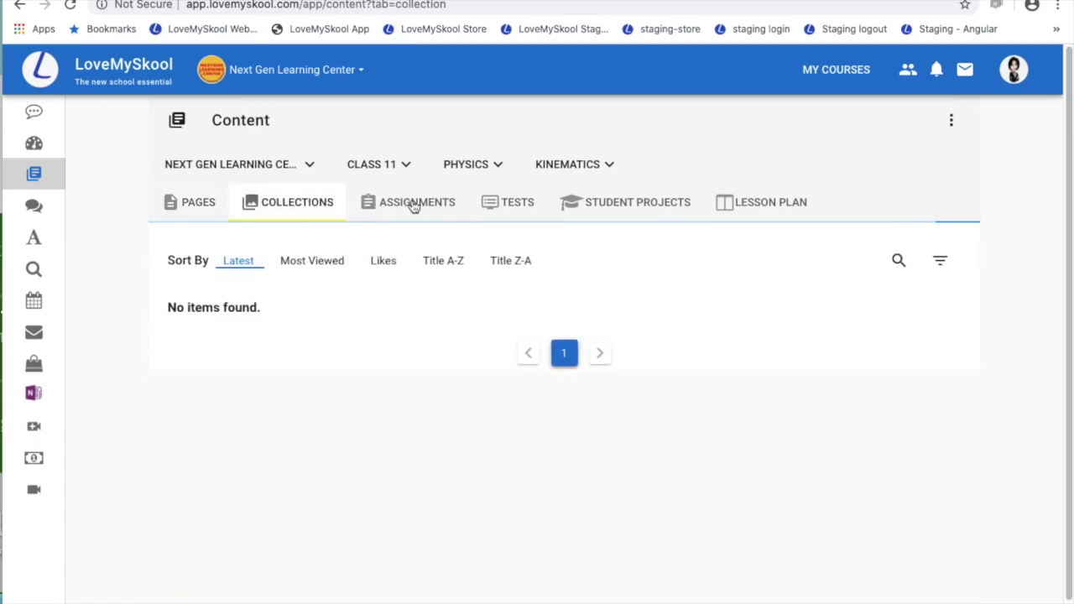
{"action": "left_click", "coordinate": [413, 207]}
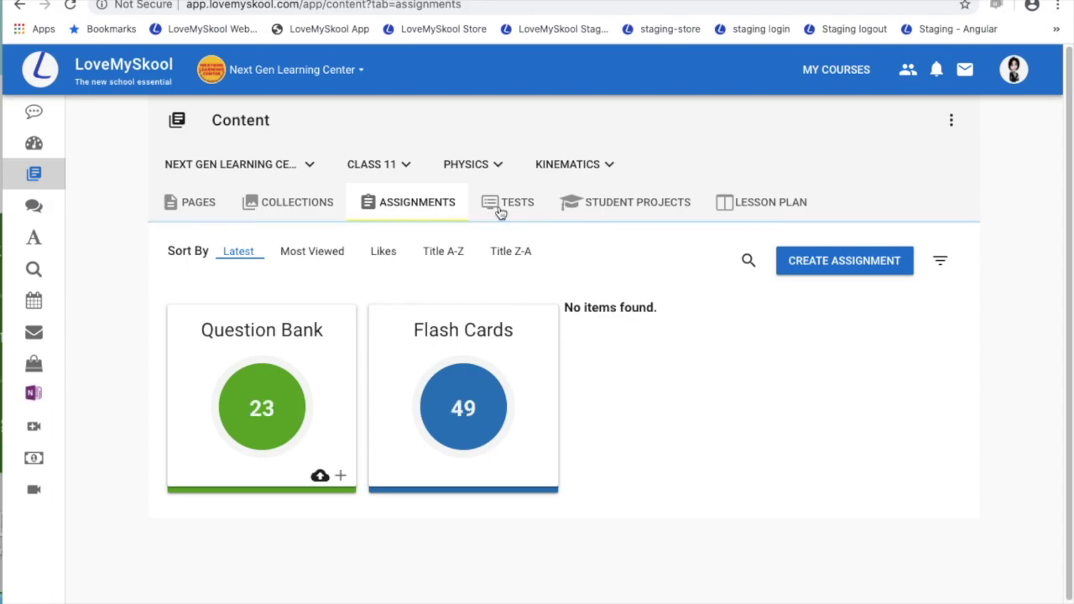
{"action": "left_click", "coordinate": [501, 209]}
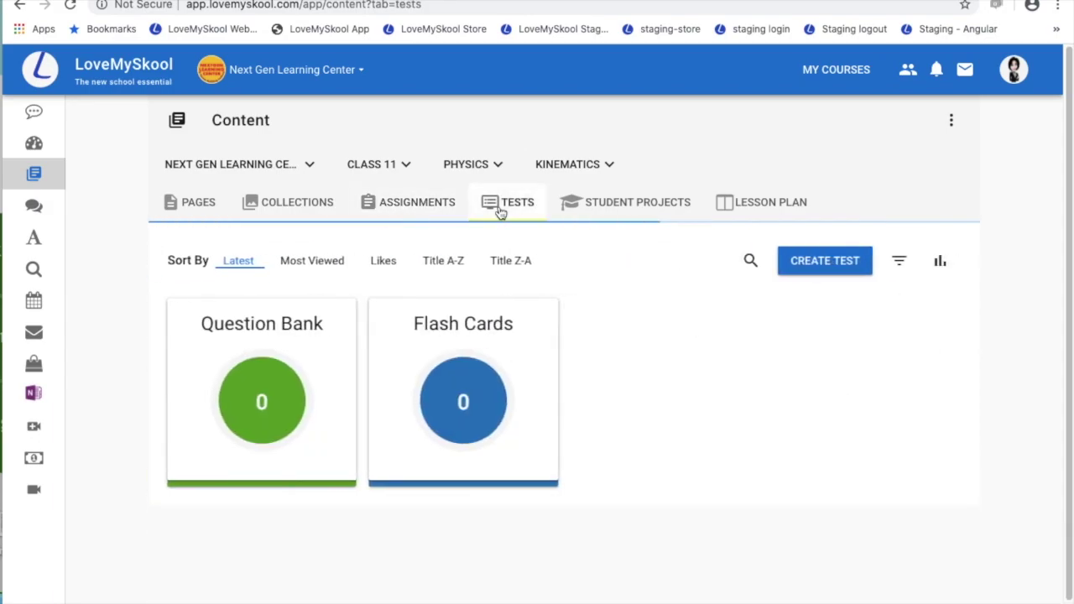
{"action": "left_click", "coordinate": [613, 211]}
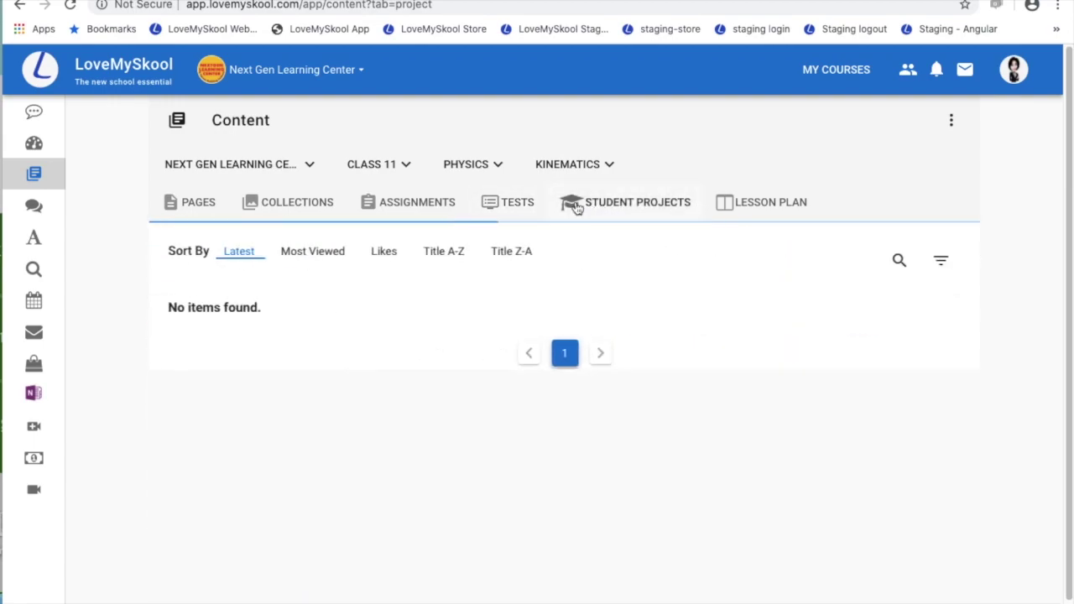
{"action": "left_click", "coordinate": [753, 217]}
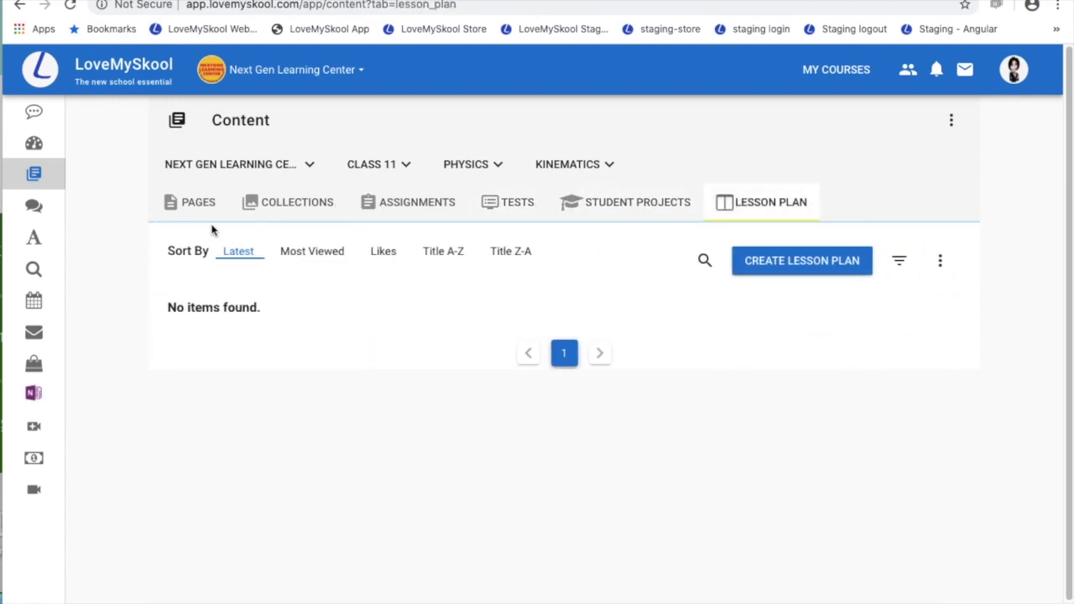
{"action": "left_click", "coordinate": [192, 207]}
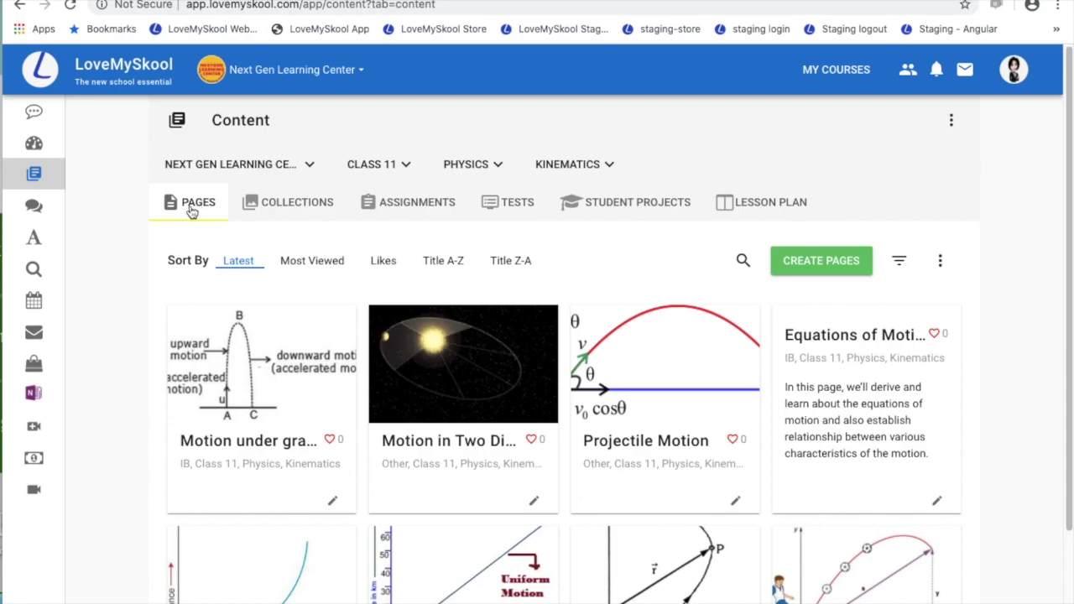
Step: Open the Motion in Two Dimensions page and highlight the hashtags beneath its title details
{"action": "scroll", "coordinate": [210, 319], "scroll_direction": "down", "scroll_amount": 1}
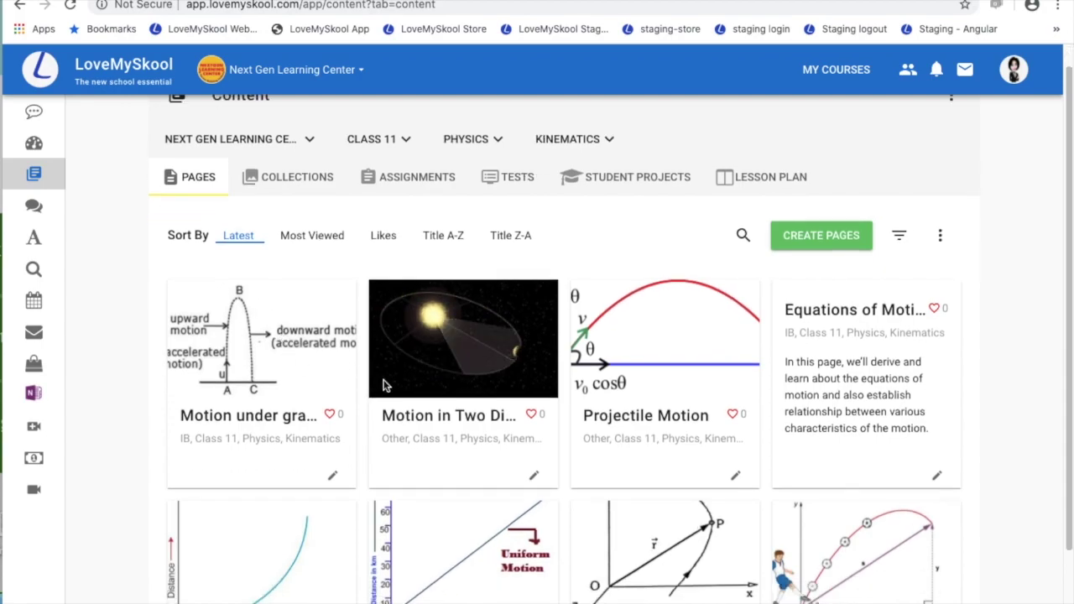
{"action": "left_click", "coordinate": [433, 423]}
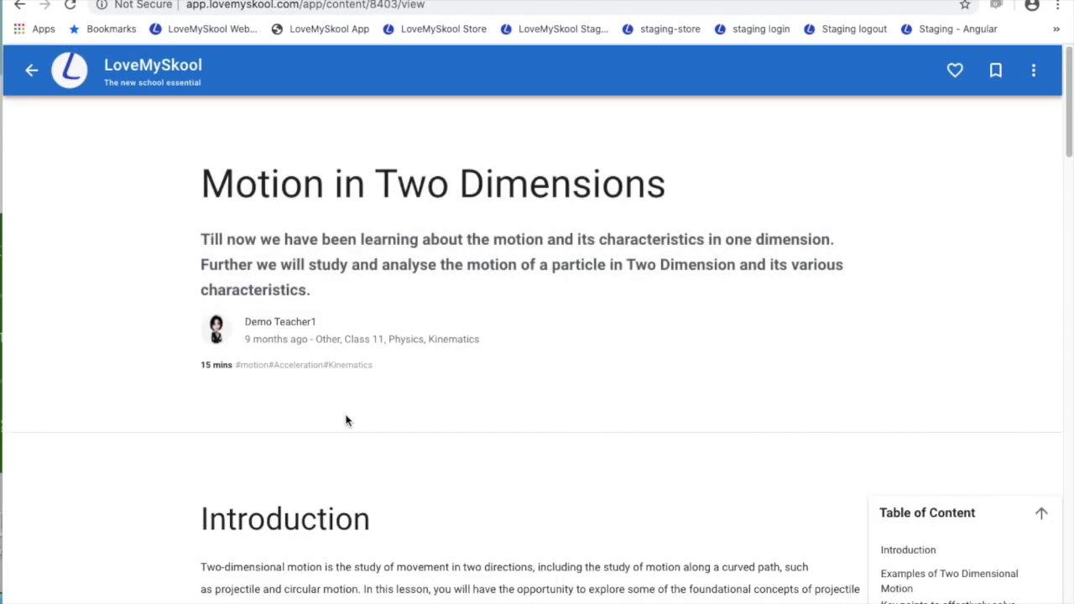
{"action": "scroll", "coordinate": [335, 418], "scroll_direction": "down", "scroll_amount": 1}
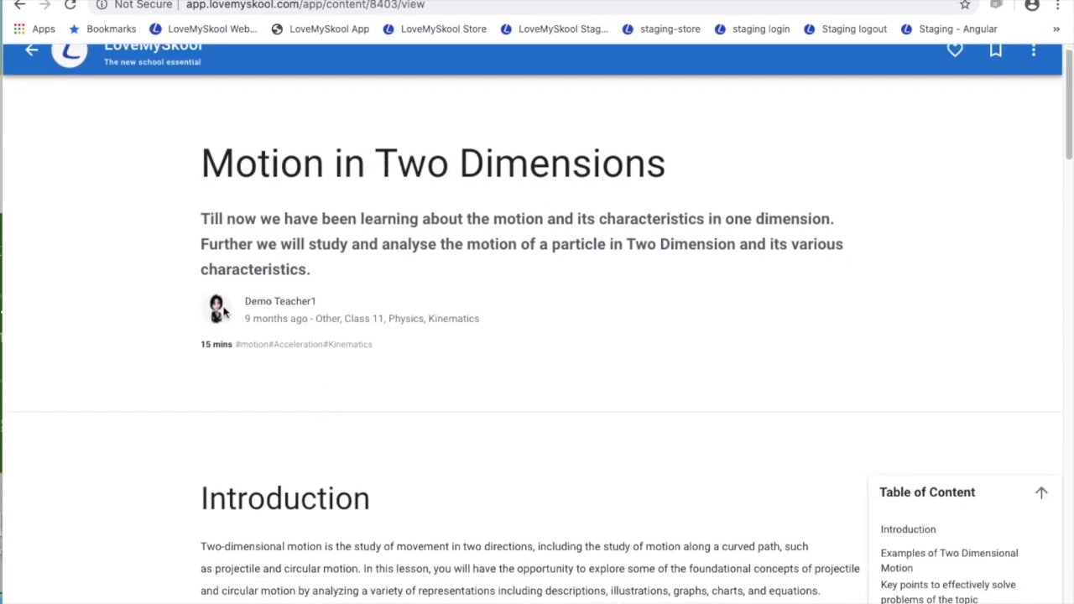
{"action": "scroll", "coordinate": [252, 342], "scroll_direction": "down", "scroll_amount": 1}
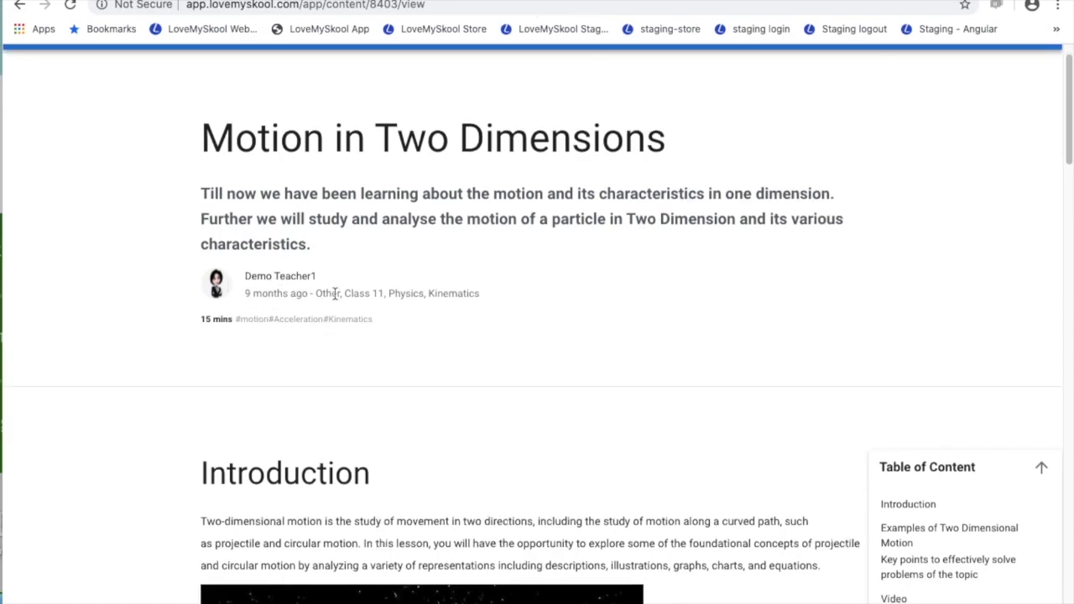
{"action": "left_click_drag", "start_coordinate": [241, 320], "coordinate": [375, 324]}
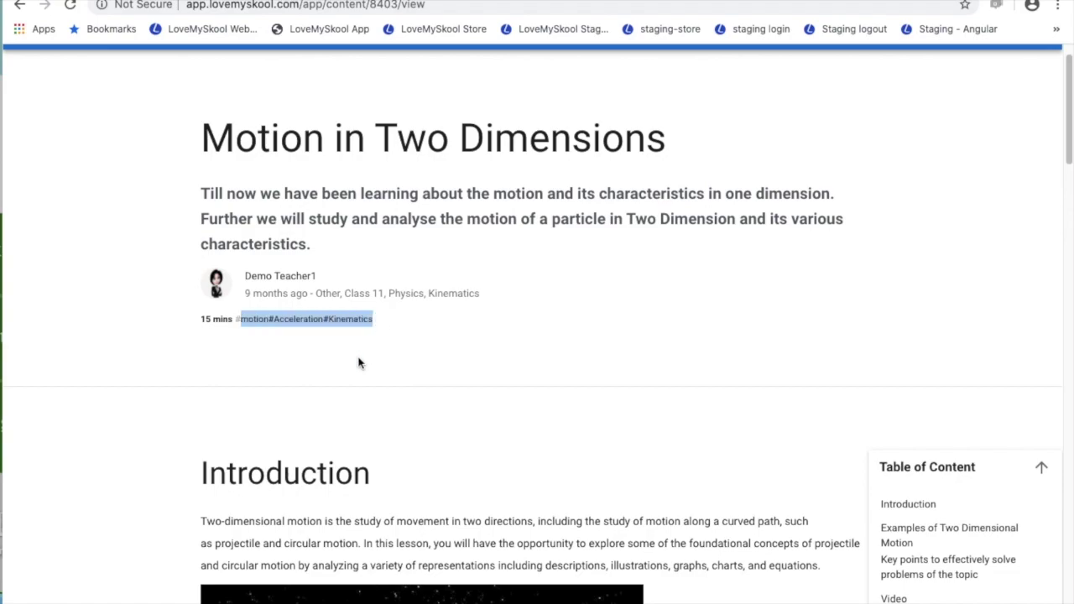
Step: Look through the Motion in Two Dimensions page, covering its table of contents, Introduction, Examples, Key points and Video sections
{"action": "scroll", "coordinate": [359, 365], "scroll_direction": "down", "scroll_amount": 2}
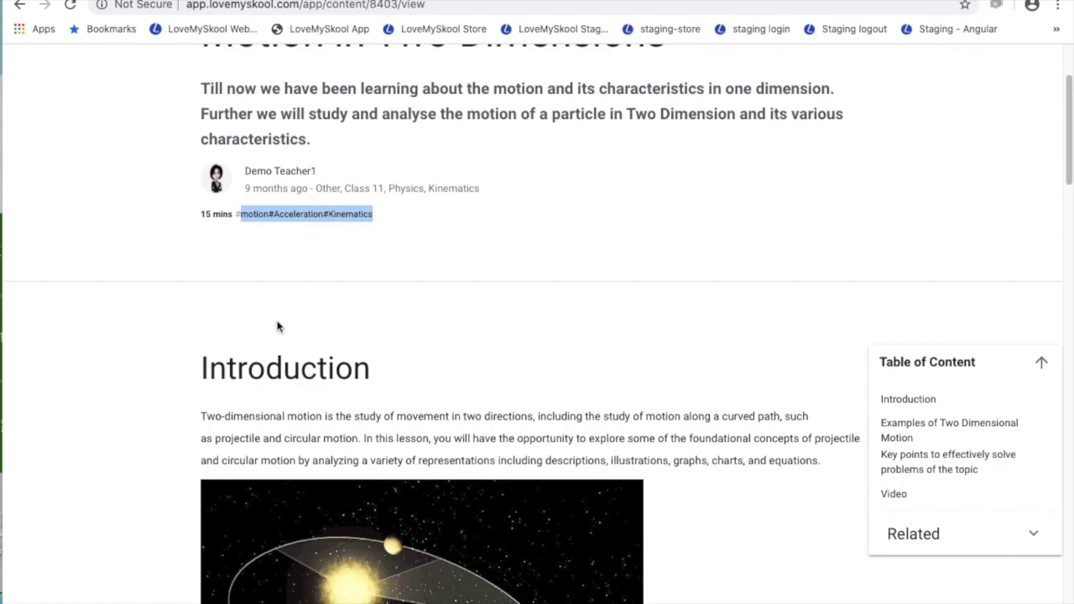
{"action": "scroll", "coordinate": [296, 377], "scroll_direction": "down", "scroll_amount": 2}
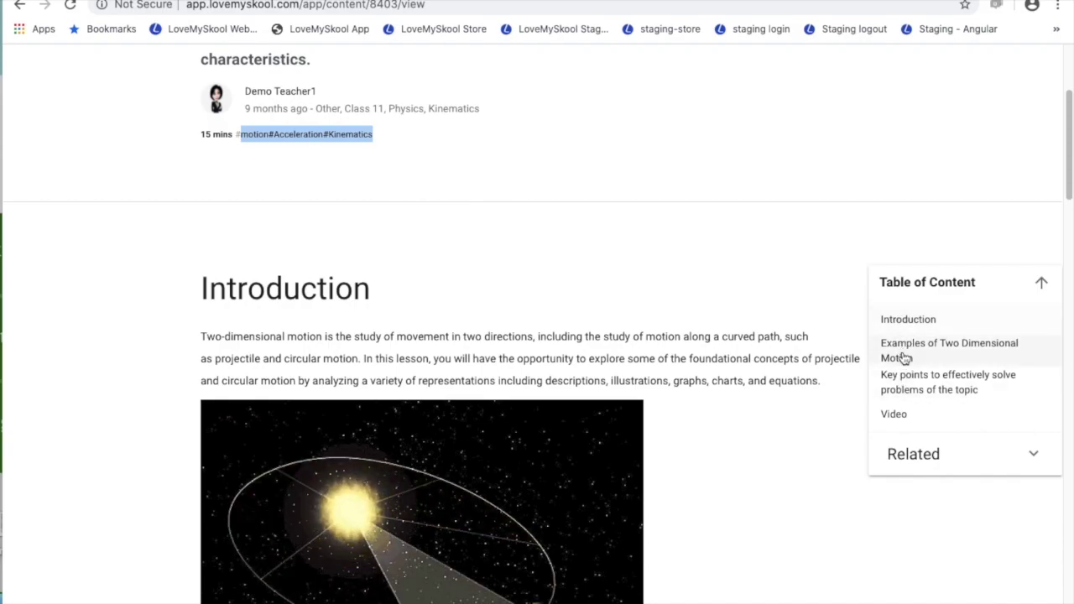
{"action": "scroll", "coordinate": [576, 458], "scroll_direction": "down", "scroll_amount": 6}
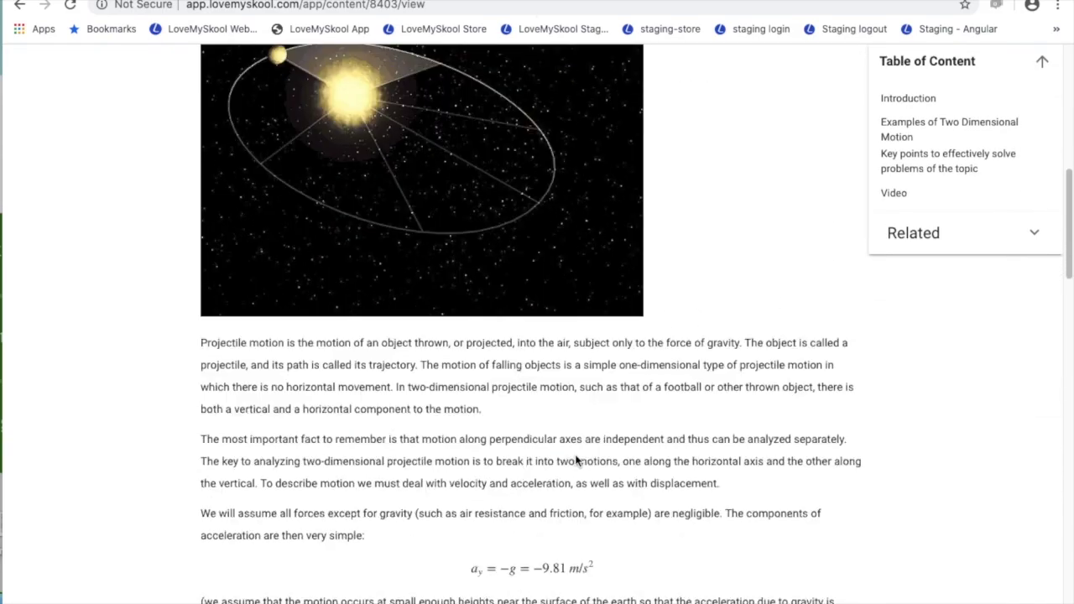
{"action": "scroll", "coordinate": [576, 459], "scroll_direction": "down", "scroll_amount": 6}
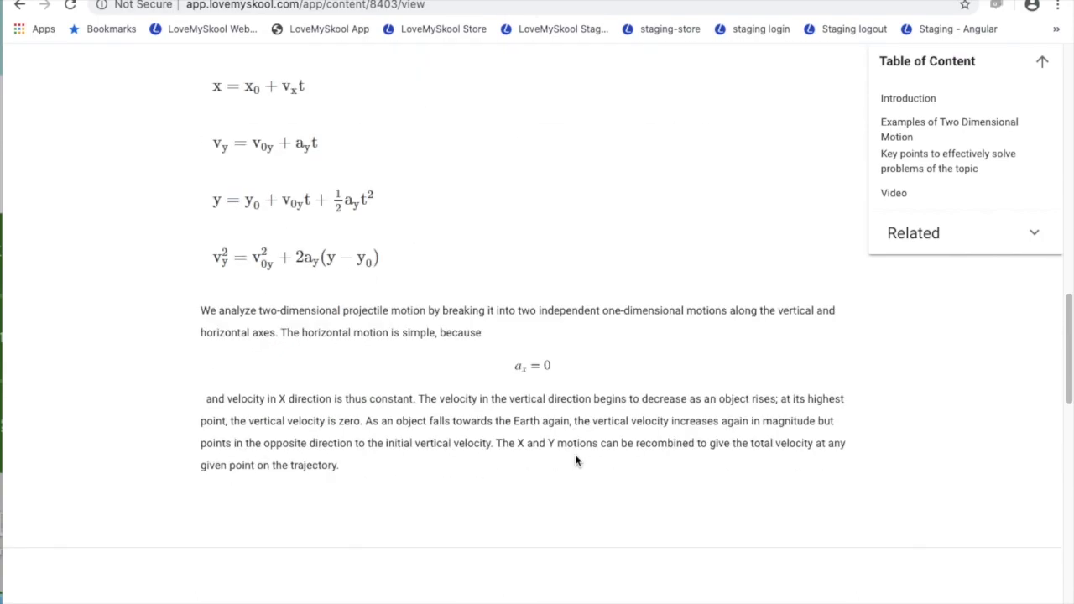
{"action": "scroll", "coordinate": [575, 460], "scroll_direction": "down", "scroll_amount": 3}
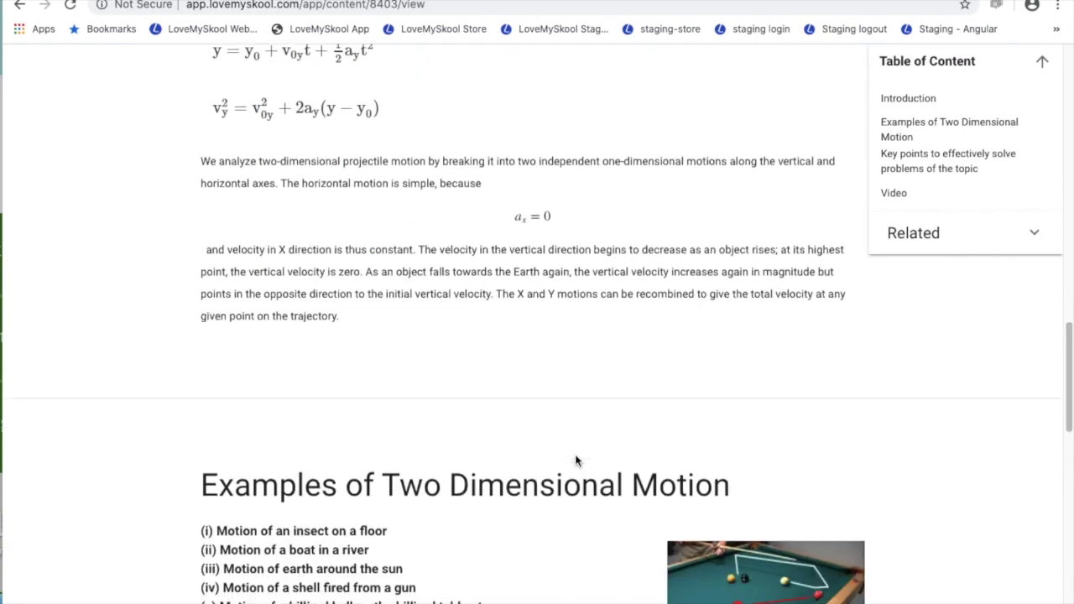
{"action": "scroll", "coordinate": [576, 460], "scroll_direction": "down", "scroll_amount": 2}
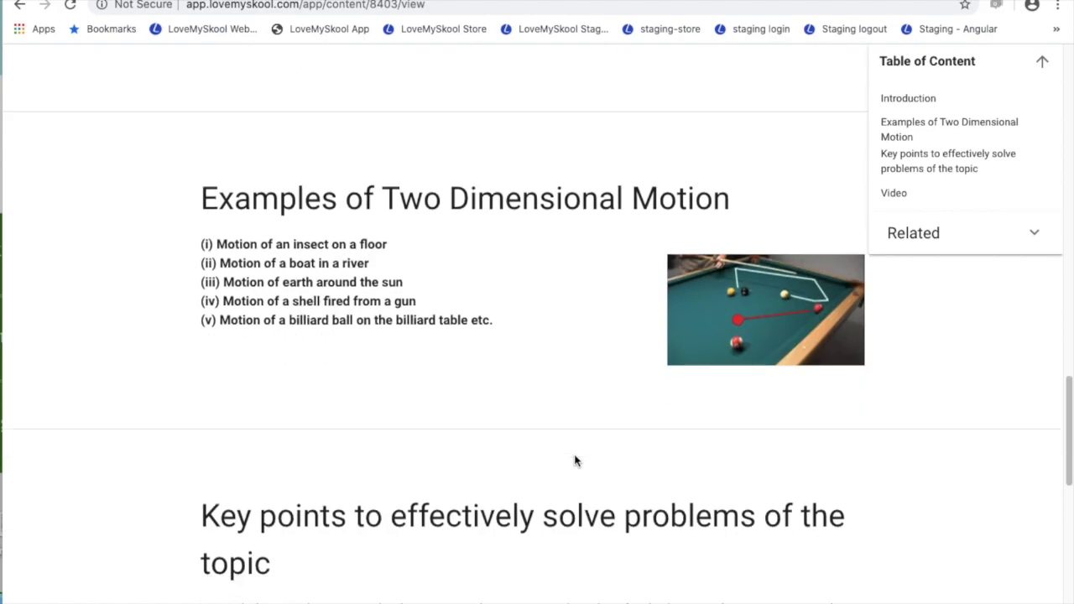
{"action": "scroll", "coordinate": [575, 460], "scroll_direction": "down", "scroll_amount": 3}
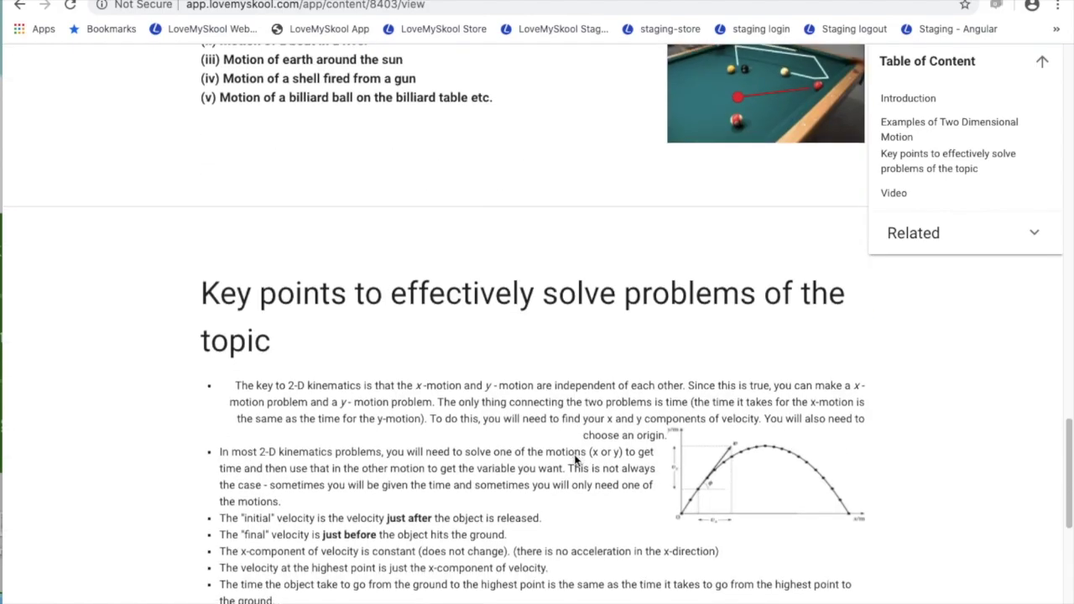
{"action": "scroll", "coordinate": [576, 460], "scroll_direction": "down", "scroll_amount": 3}
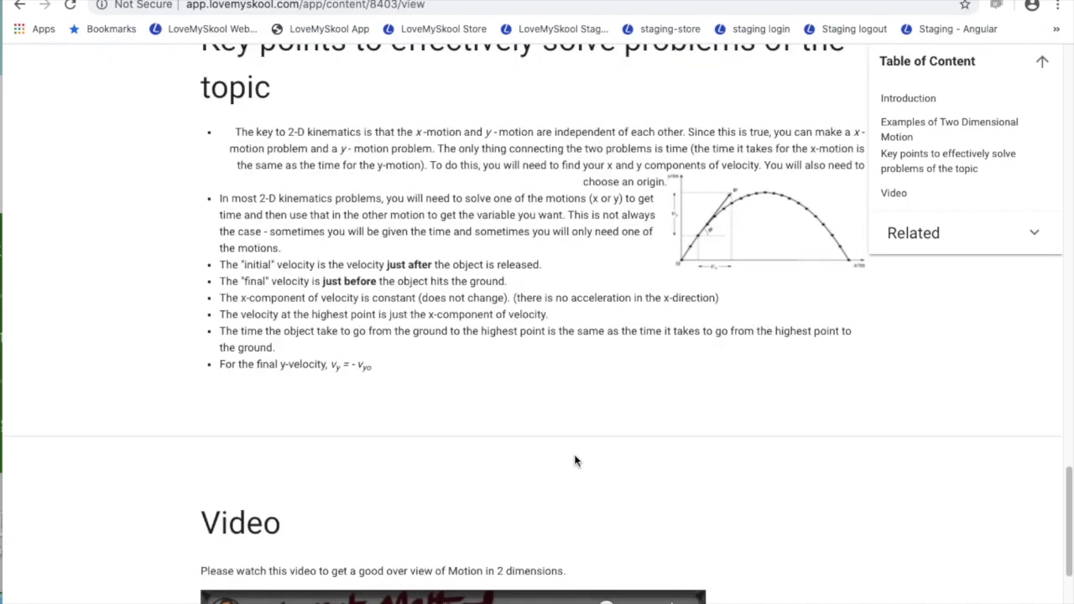
{"action": "scroll", "coordinate": [575, 459], "scroll_direction": "down", "scroll_amount": 1}
{"action": "scroll", "coordinate": [575, 460], "scroll_direction": "down", "scroll_amount": 3}
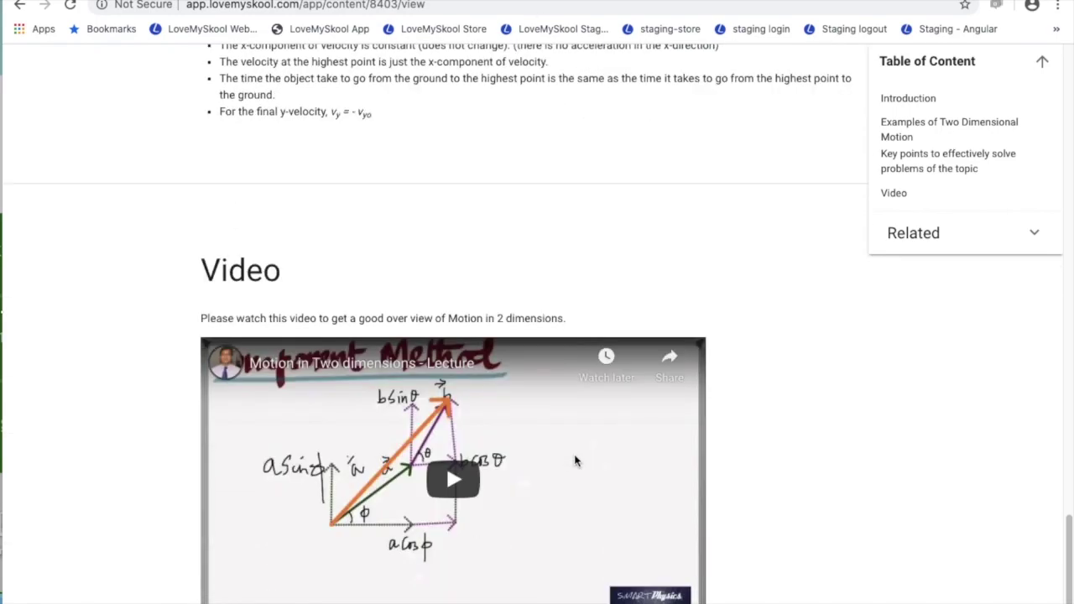
Step: Play the embedded Motion in Two dimensions lecture, view it briefly in full screen, then return to the page and pause it
{"action": "scroll", "coordinate": [576, 460], "scroll_direction": "down", "scroll_amount": 1}
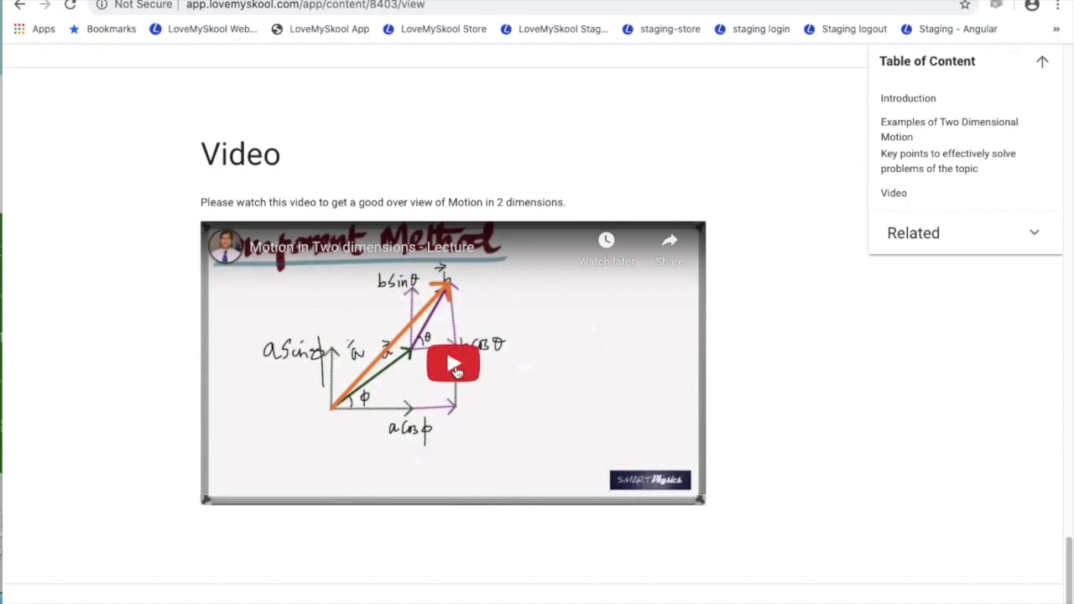
{"action": "left_click", "coordinate": [451, 371]}
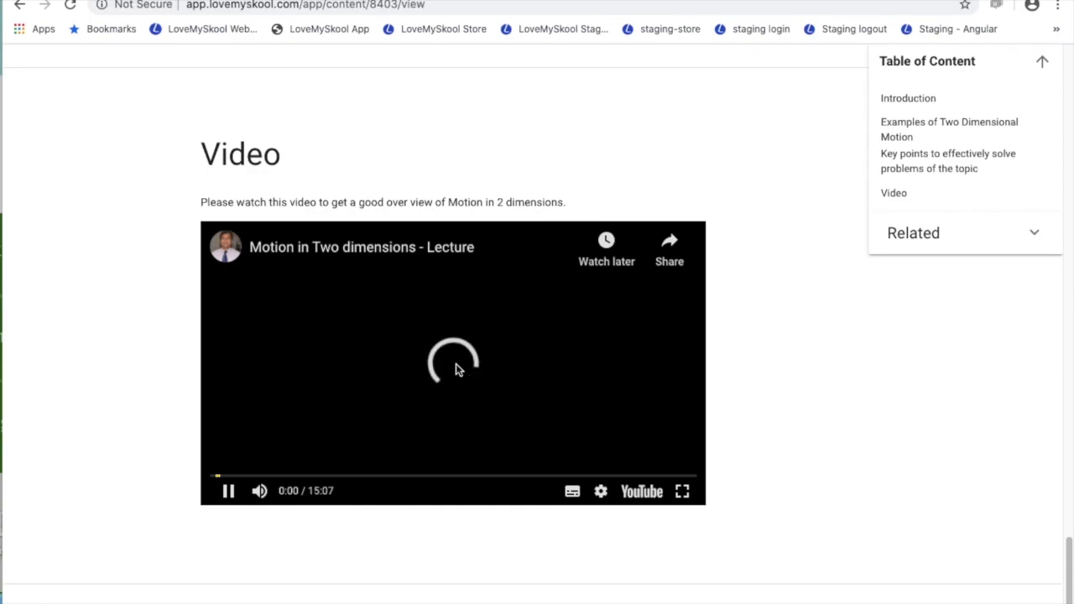
{"action": "left_click", "coordinate": [686, 494]}
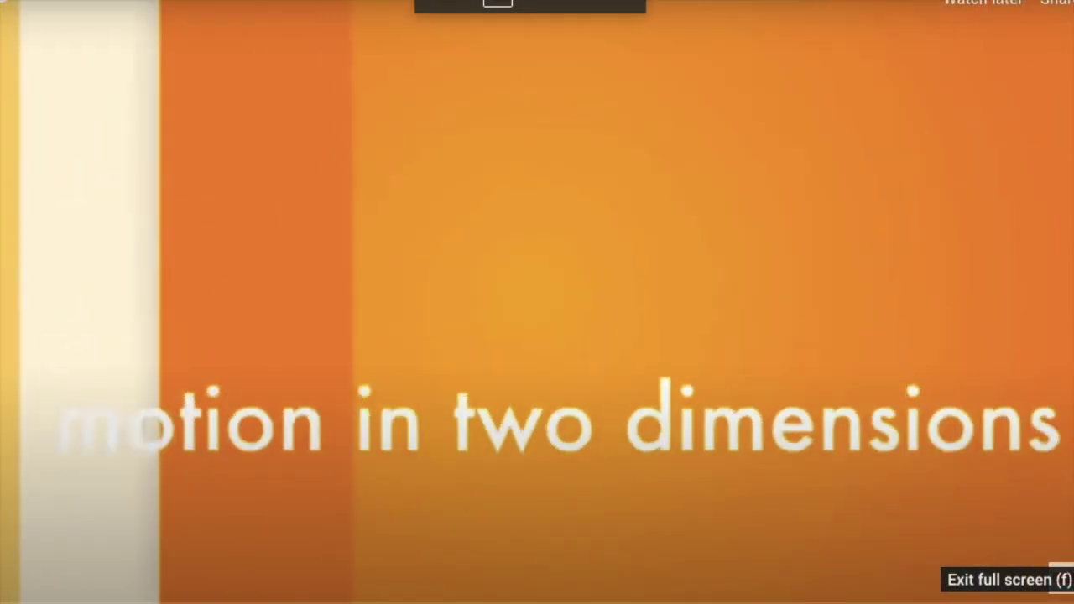
{"action": "left_click", "coordinate": [1067, 599]}
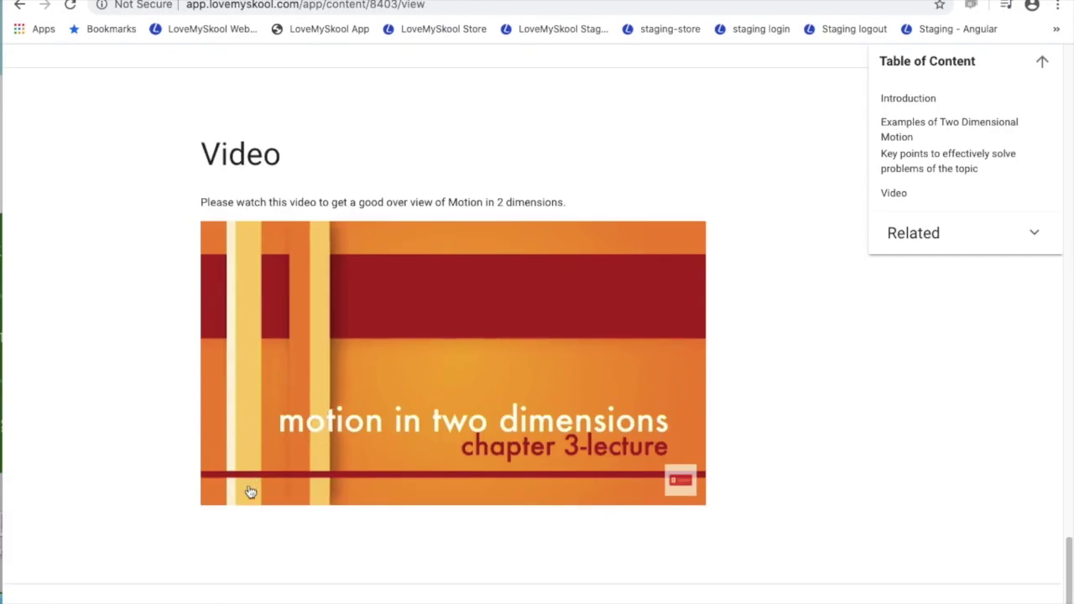
{"action": "left_click", "coordinate": [228, 492]}
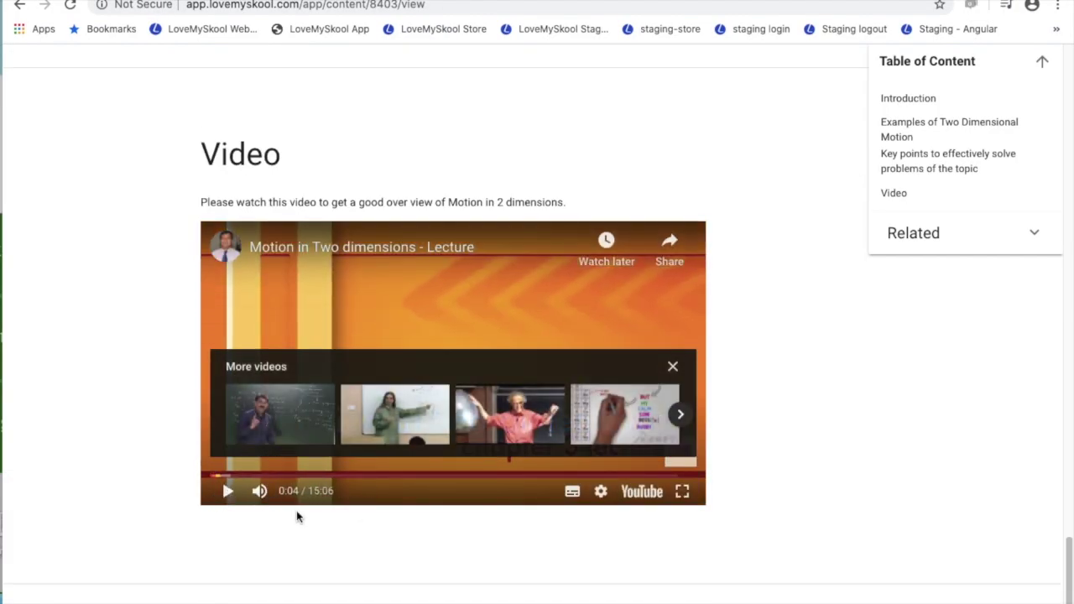
Step: Expand the Related list beside the Introduction and look through its Pages, Assignments, Collections and Tests
{"action": "scroll", "coordinate": [297, 510], "scroll_direction": "up", "scroll_amount": 3}
{"action": "scroll", "coordinate": [296, 510], "scroll_direction": "up", "scroll_amount": 15}
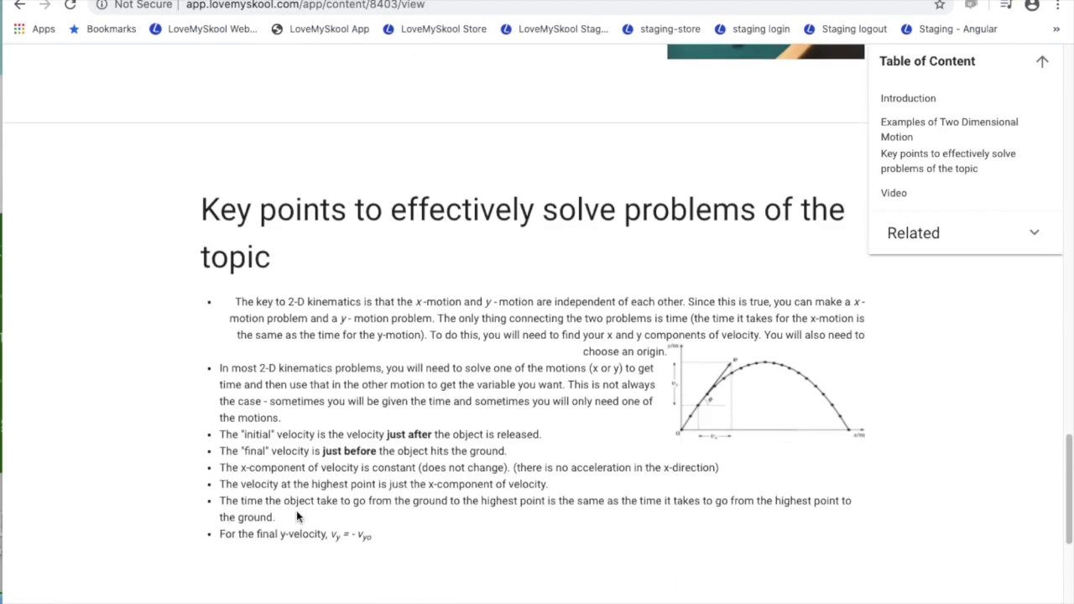
{"action": "scroll", "coordinate": [296, 510], "scroll_direction": "up", "scroll_amount": 4}
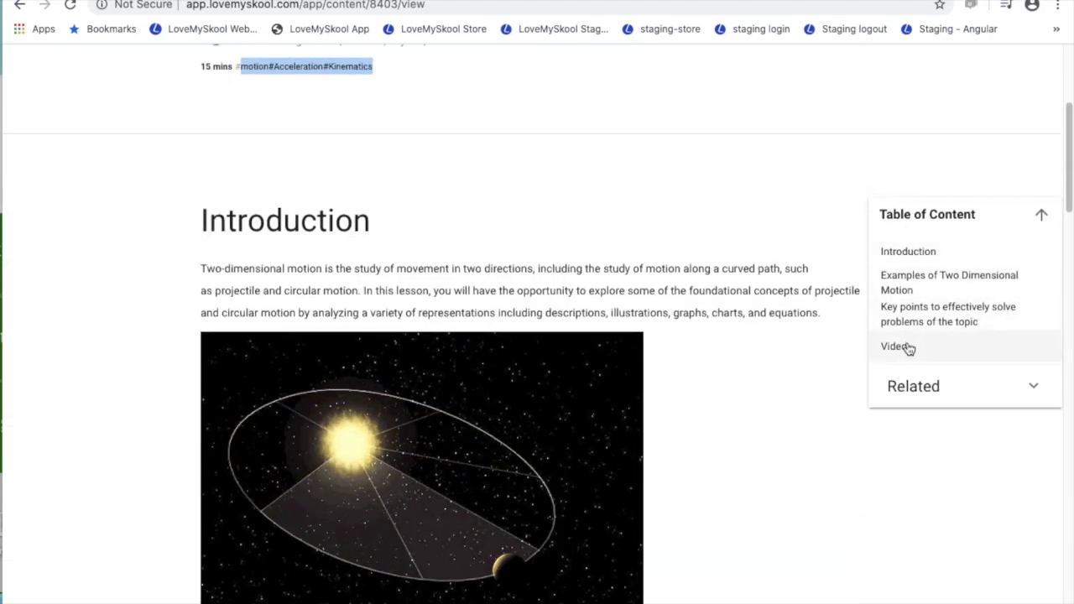
{"action": "left_click", "coordinate": [919, 387]}
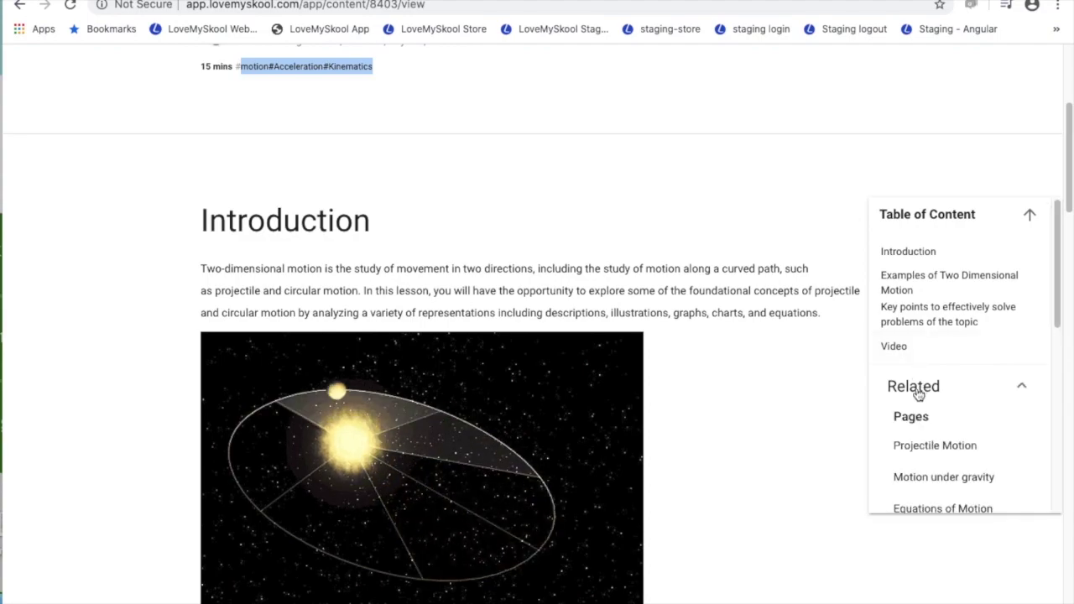
{"action": "scroll", "coordinate": [911, 423], "scroll_direction": "down", "scroll_amount": 3}
{"action": "scroll", "coordinate": [911, 420], "scroll_direction": "down", "scroll_amount": 2}
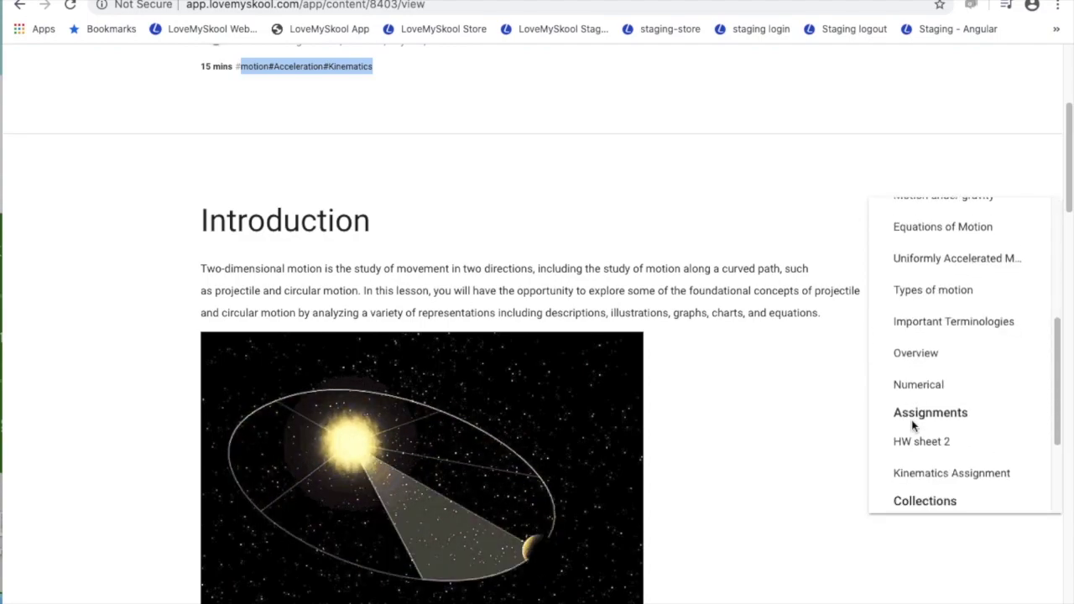
{"action": "scroll", "coordinate": [911, 420], "scroll_direction": "down", "scroll_amount": 3}
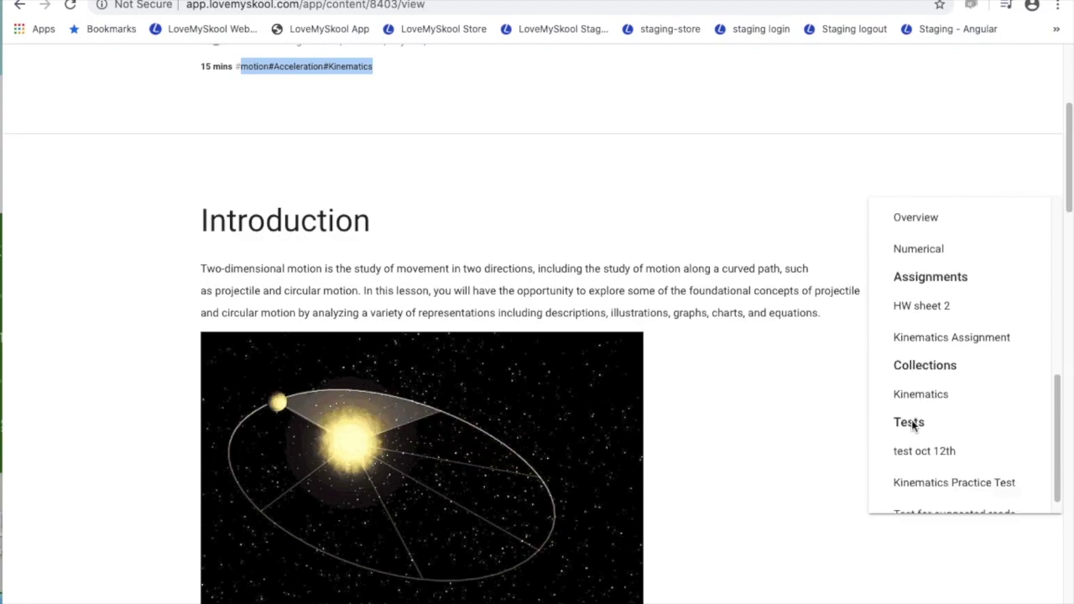
{"action": "scroll", "coordinate": [911, 420], "scroll_direction": "up", "scroll_amount": 5}
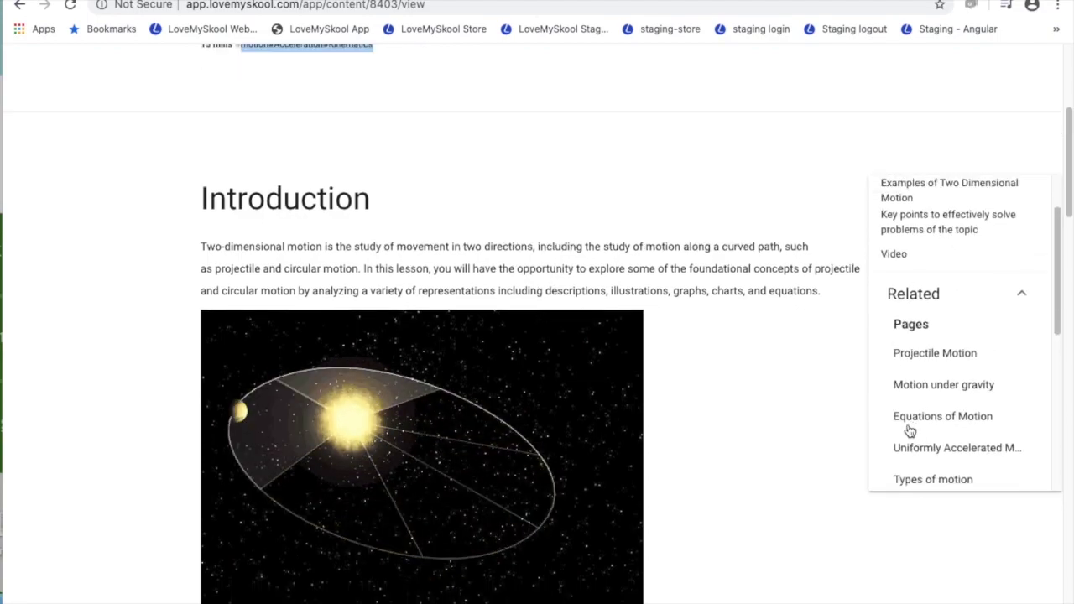
Step: Revisit the hashtags under the page's title details and open the related page Motion under gravity
{"action": "scroll", "coordinate": [414, 308], "scroll_direction": "up", "scroll_amount": 2}
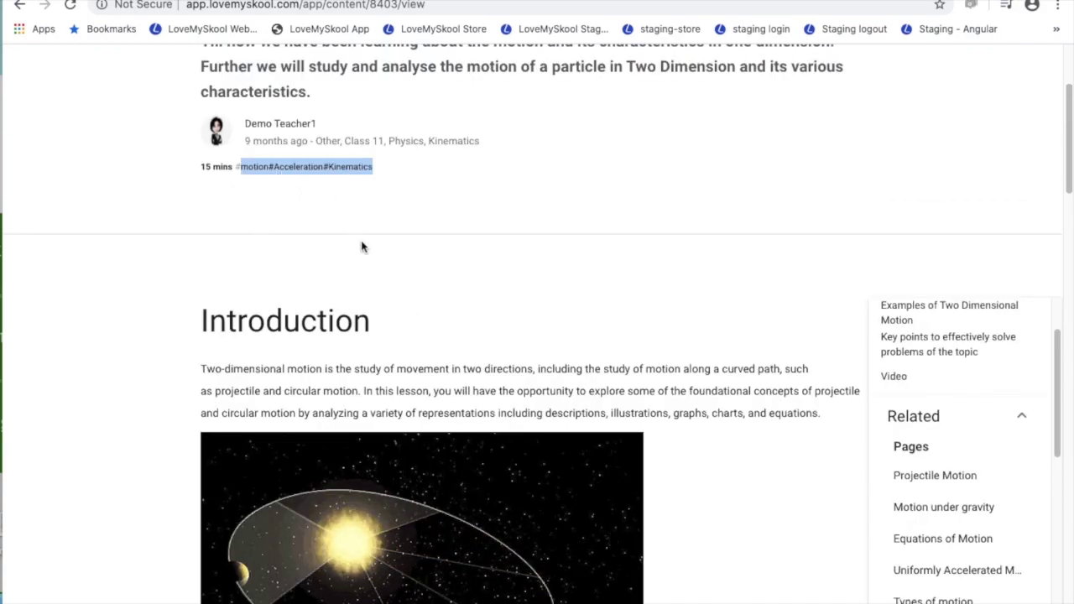
{"action": "scroll", "coordinate": [362, 248], "scroll_direction": "up", "scroll_amount": 2}
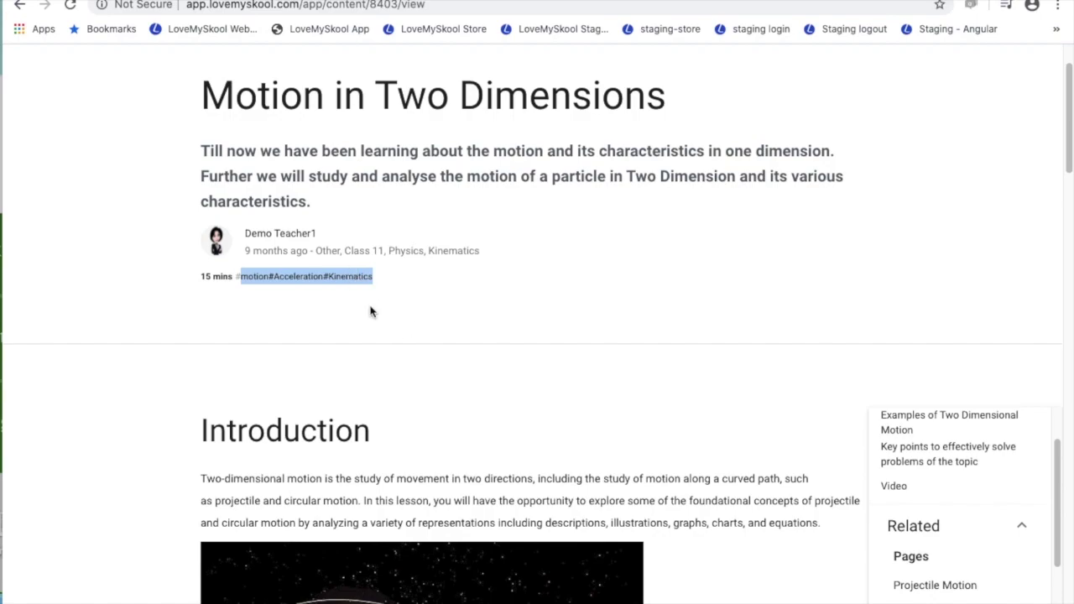
{"action": "scroll", "coordinate": [427, 345], "scroll_direction": "down", "scroll_amount": 3}
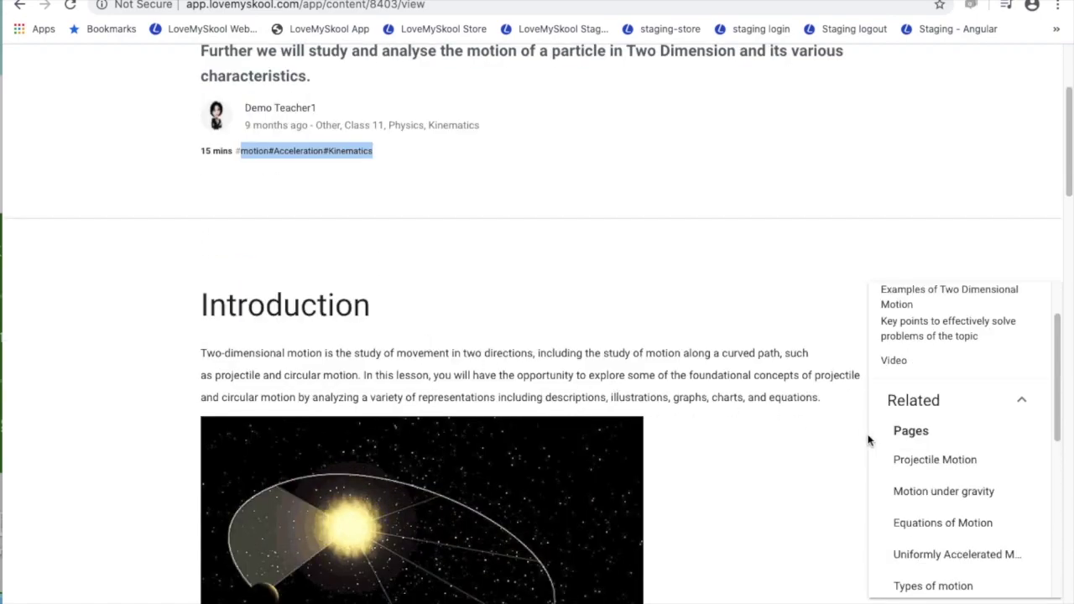
{"action": "scroll", "coordinate": [918, 468], "scroll_direction": "down", "scroll_amount": 1}
{"action": "scroll", "coordinate": [914, 473], "scroll_direction": "down", "scroll_amount": 1}
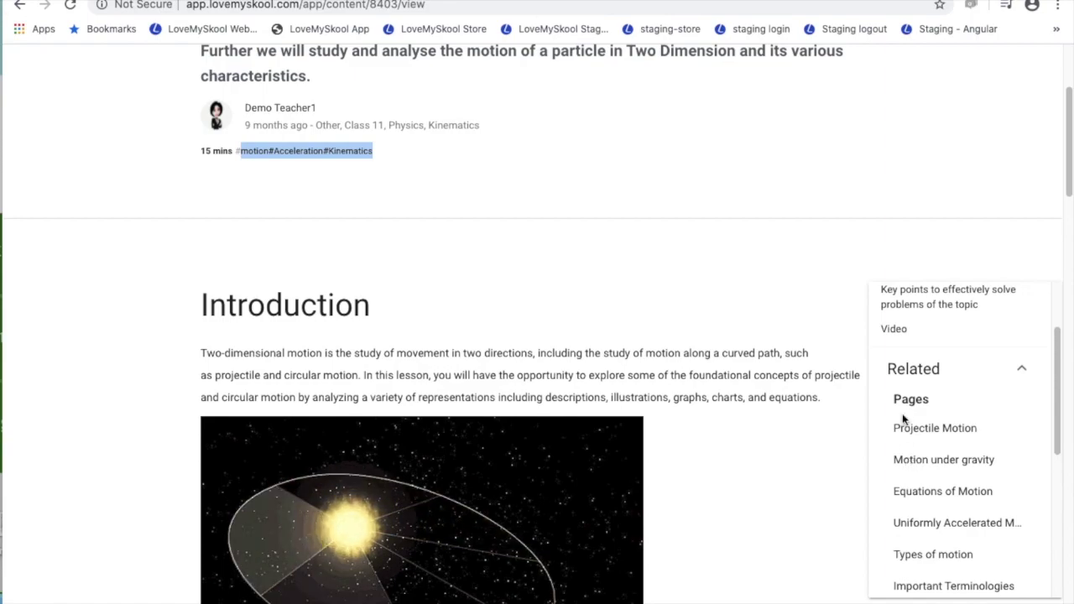
{"action": "left_click", "coordinate": [929, 461]}
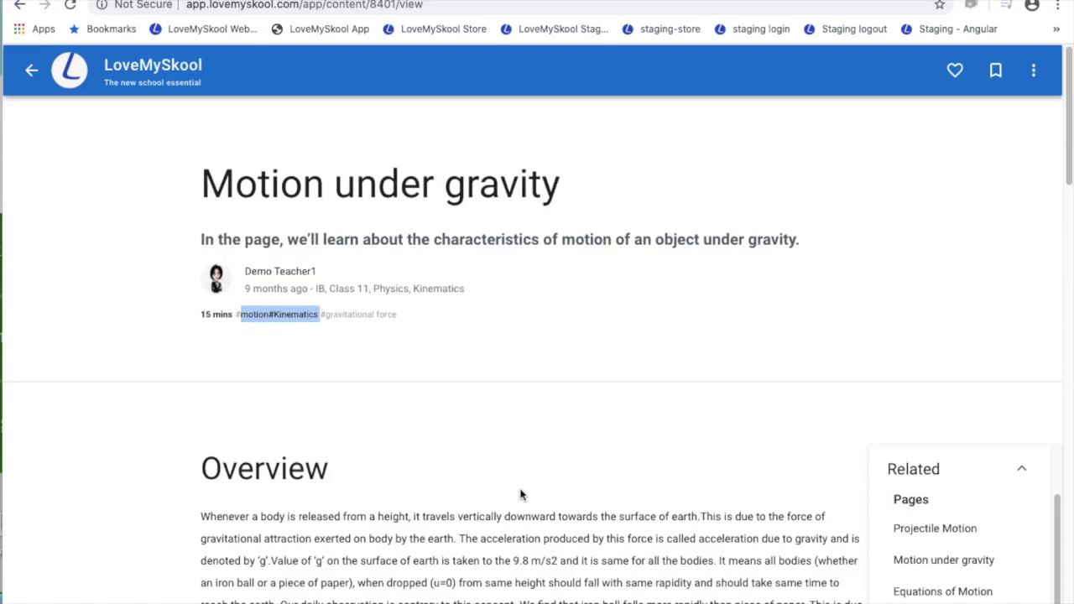
Step: Look through the Motion under gravity page from the Overview to Time of Flight, and return to the Kinematics content list
{"action": "scroll", "coordinate": [520, 492], "scroll_direction": "down", "scroll_amount": 2}
{"action": "scroll", "coordinate": [520, 495], "scroll_direction": "down", "scroll_amount": 10}
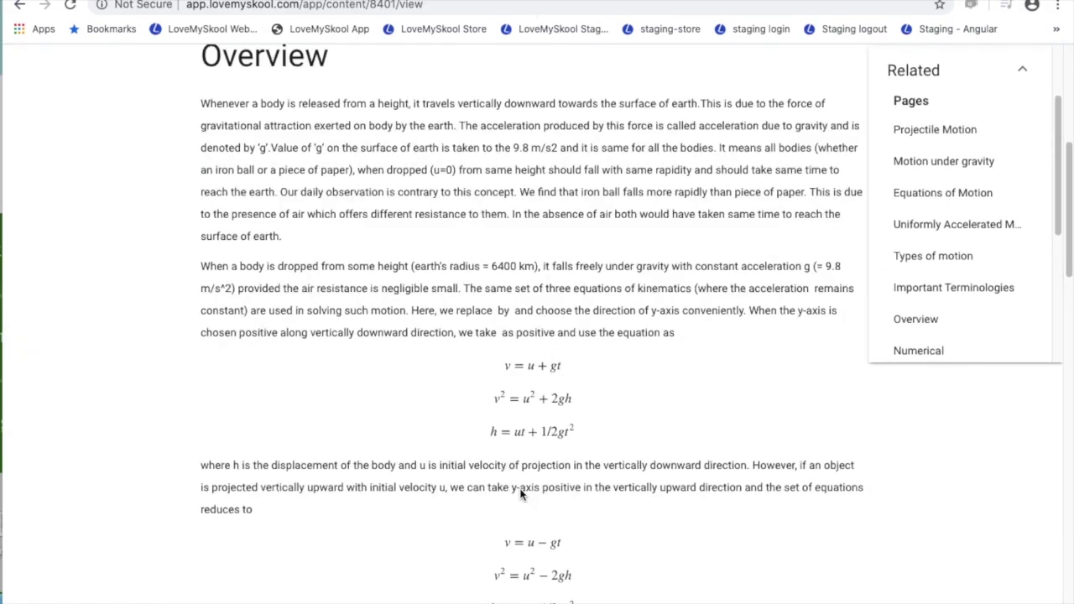
{"action": "scroll", "coordinate": [520, 495], "scroll_direction": "down", "scroll_amount": 12}
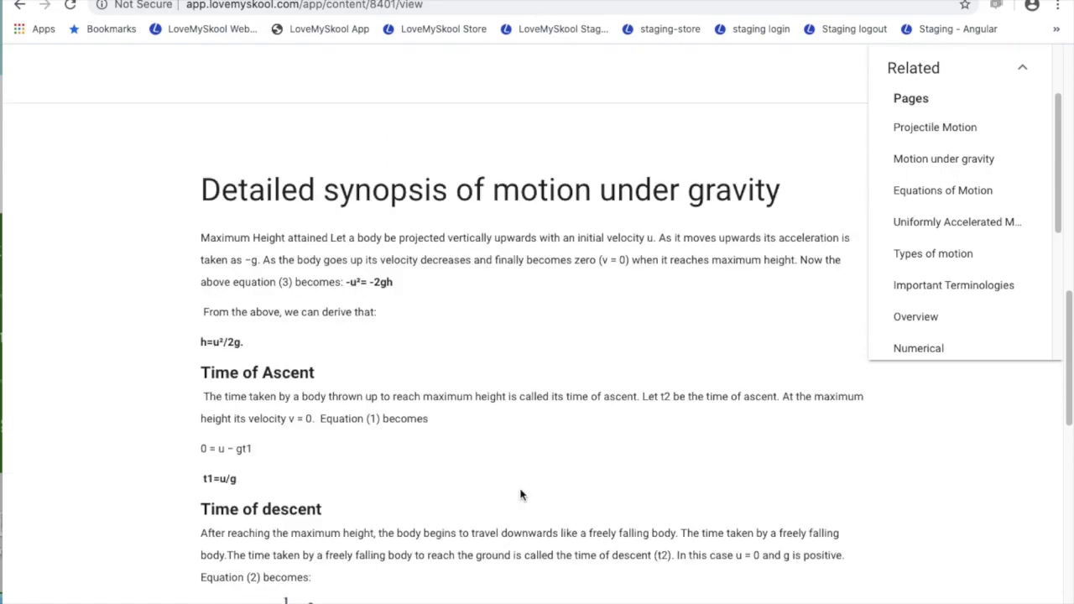
{"action": "scroll", "coordinate": [520, 495], "scroll_direction": "down", "scroll_amount": 5}
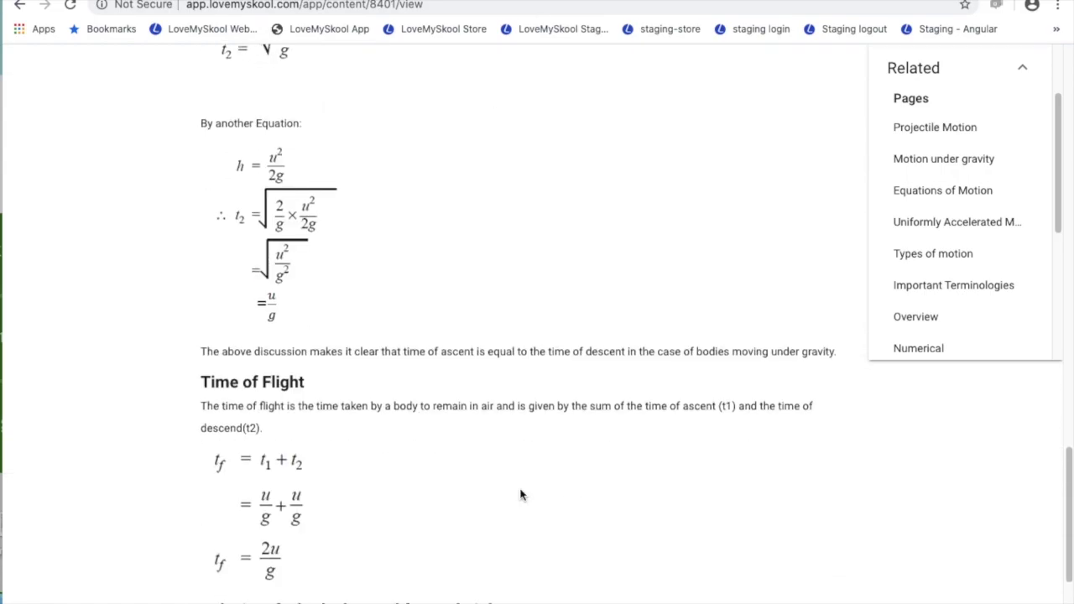
{"action": "scroll", "coordinate": [520, 495], "scroll_direction": "up", "scroll_amount": 15}
{"action": "scroll", "coordinate": [520, 495], "scroll_direction": "up", "scroll_amount": 5}
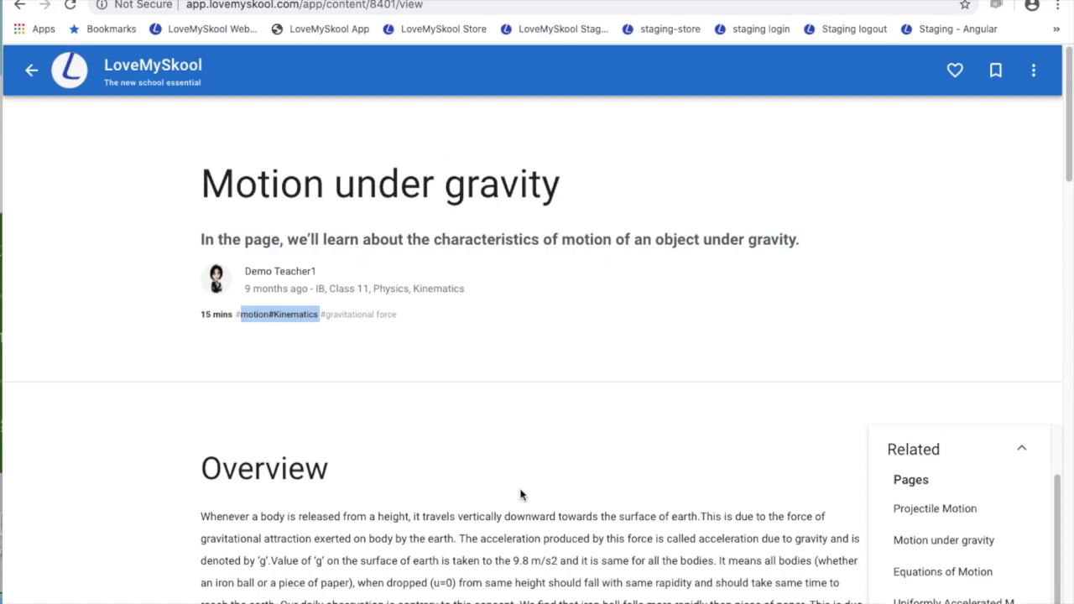
{"action": "left_click", "coordinate": [32, 74]}
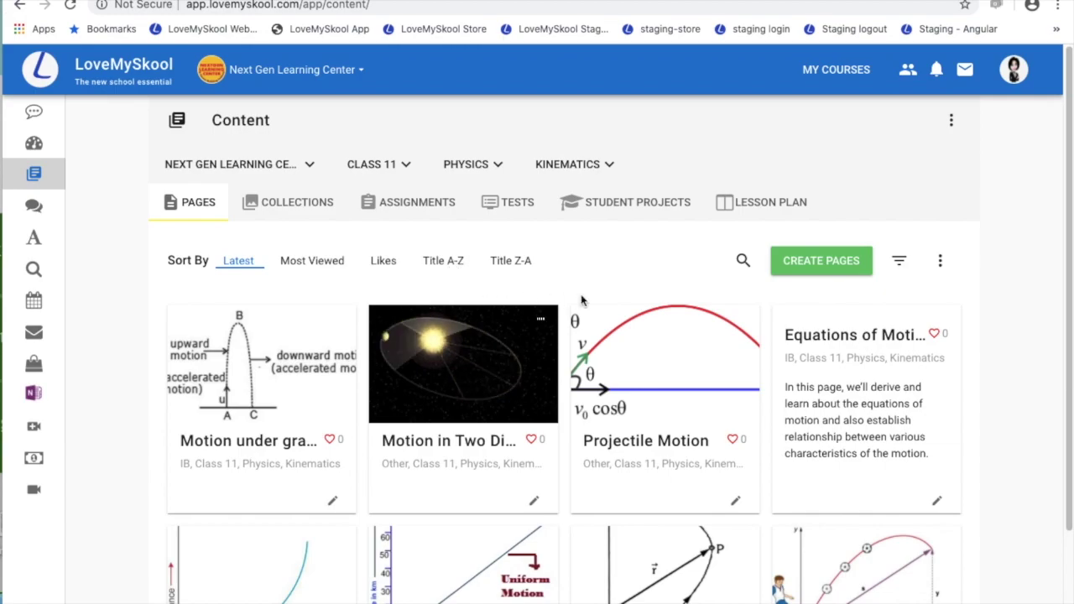
Step: Start a new content page in Kinematics, entering "Title" as its title and "Objective" as its description
{"action": "left_click", "coordinate": [821, 270]}
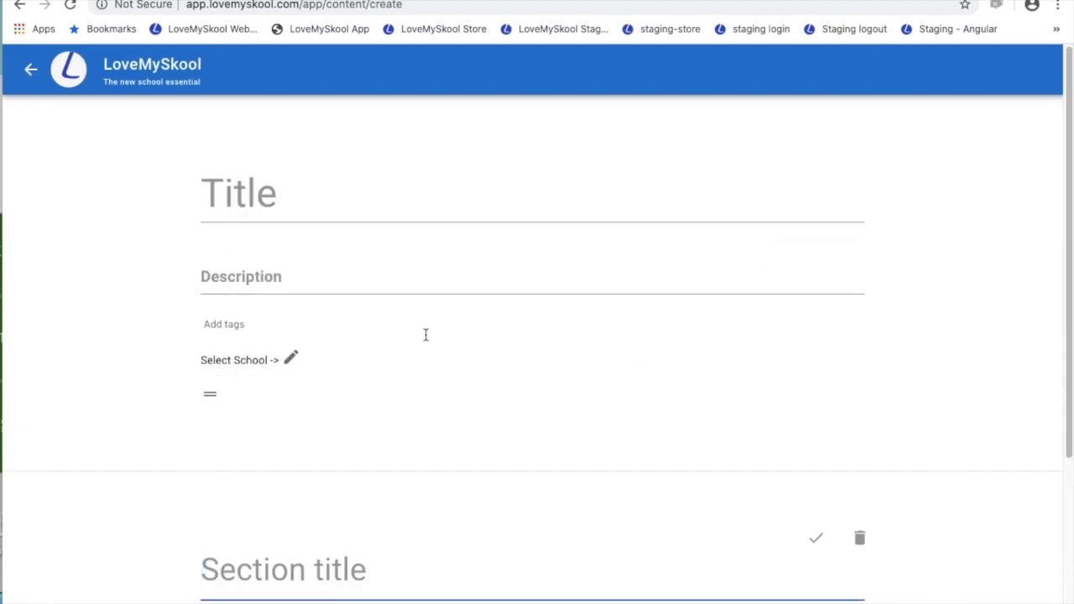
{"action": "left_click", "coordinate": [304, 214]}
{"action": "type", "text": "Title"}
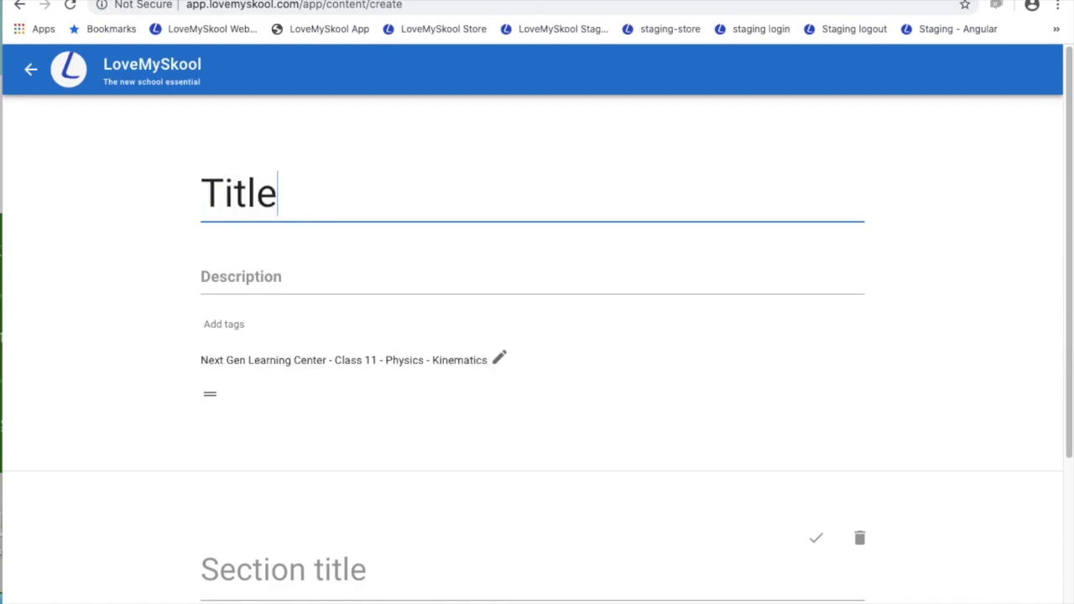
{"action": "left_click", "coordinate": [279, 277]}
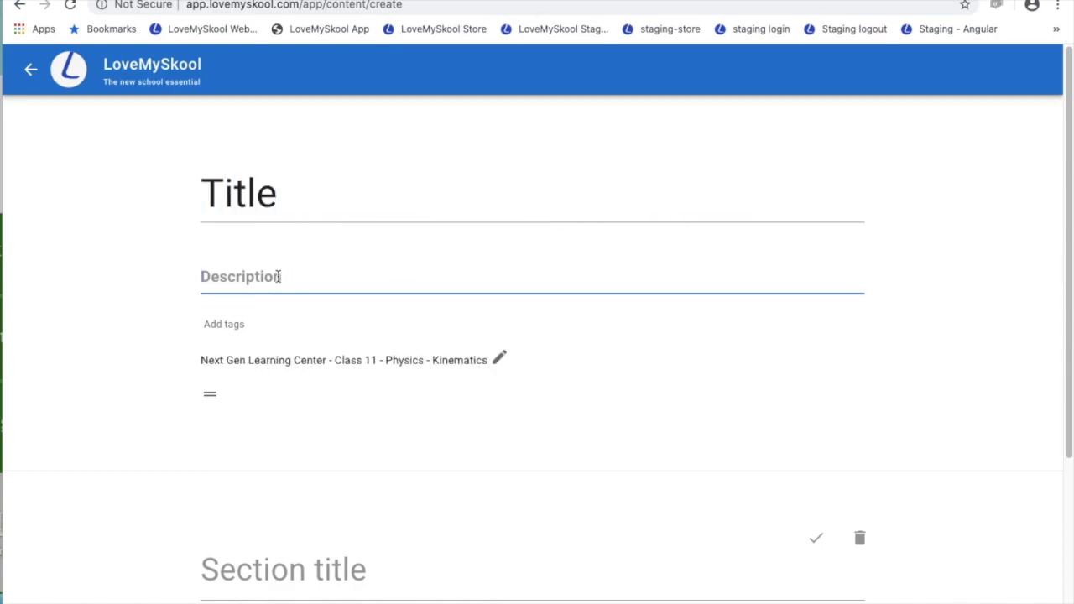
{"action": "type", "text": "On"}
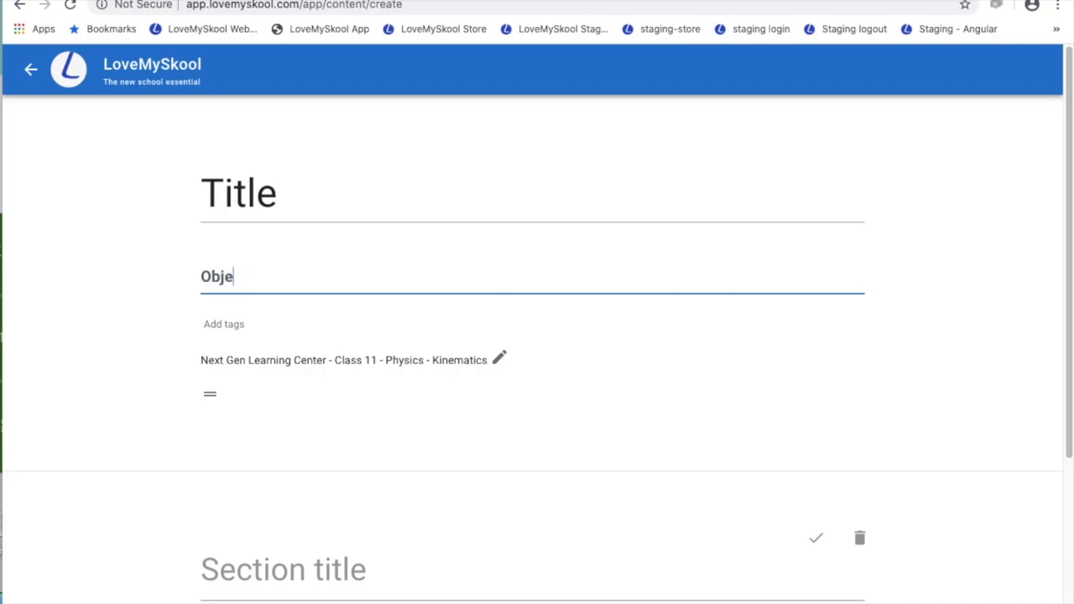
{"action": "scroll", "coordinate": [351, 361], "scroll_direction": "down", "scroll_amount": 3}
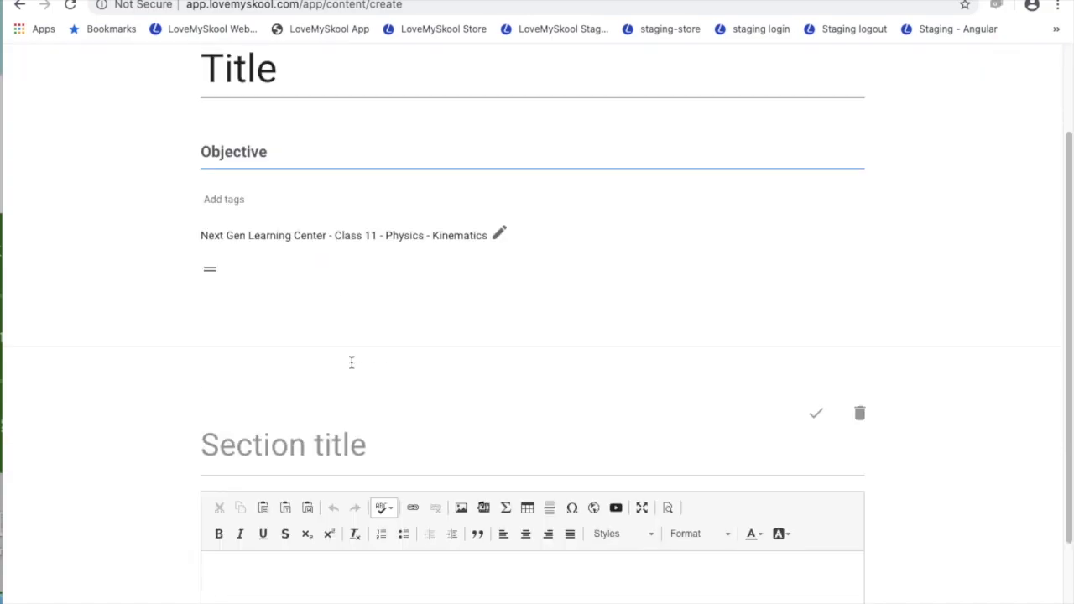
Step: Classify the new page under the Kinematics module with the concepts Motion and Formulae, and apply the classification
{"action": "left_click", "coordinate": [504, 236]}
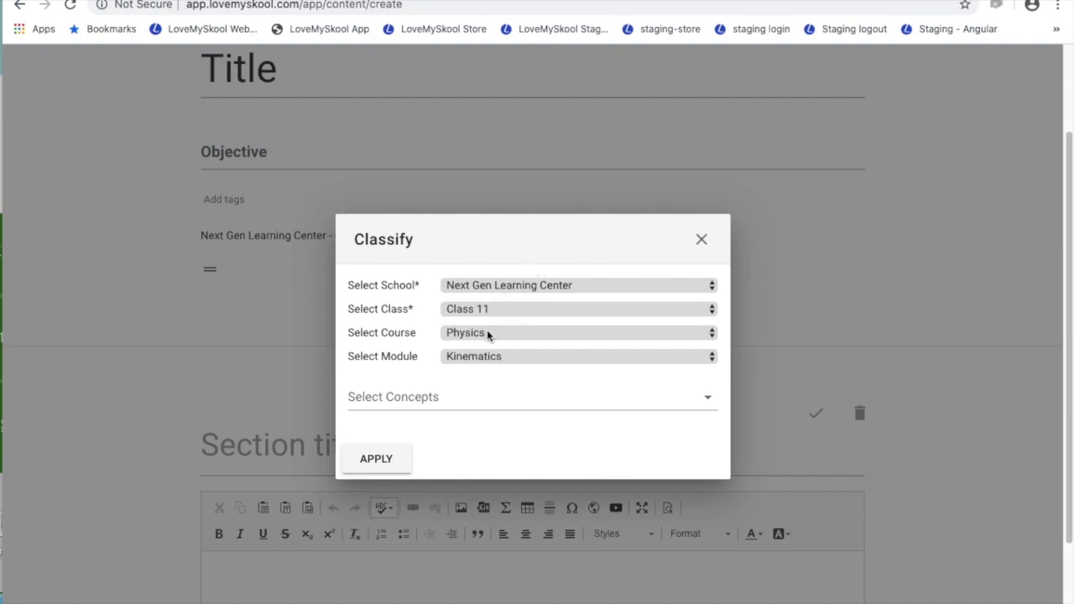
{"action": "left_click", "coordinate": [501, 358]}
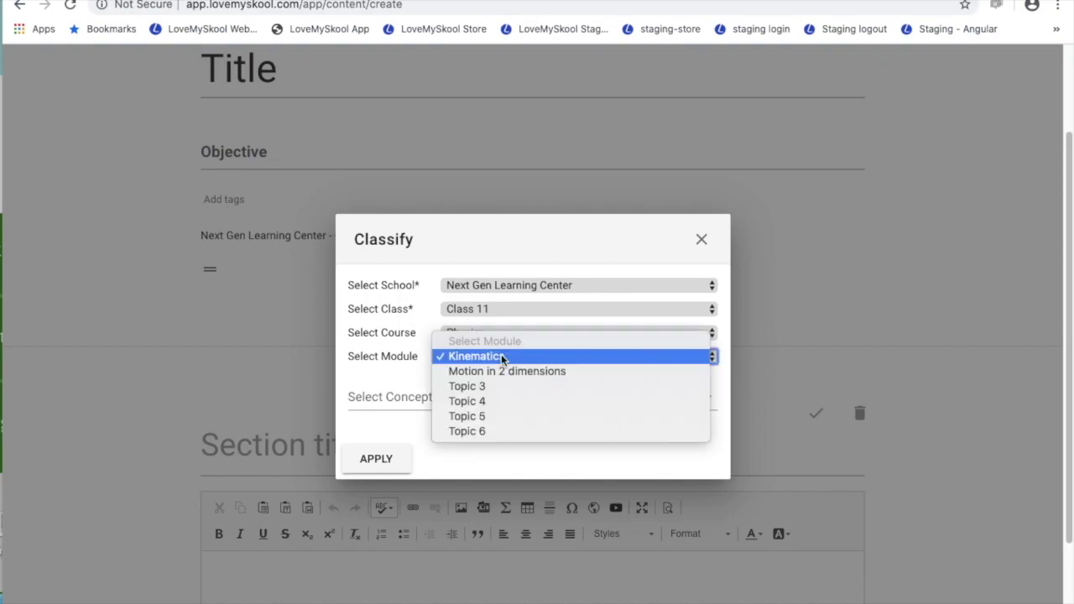
{"action": "left_click", "coordinate": [501, 359]}
{"action": "left_click", "coordinate": [419, 398]}
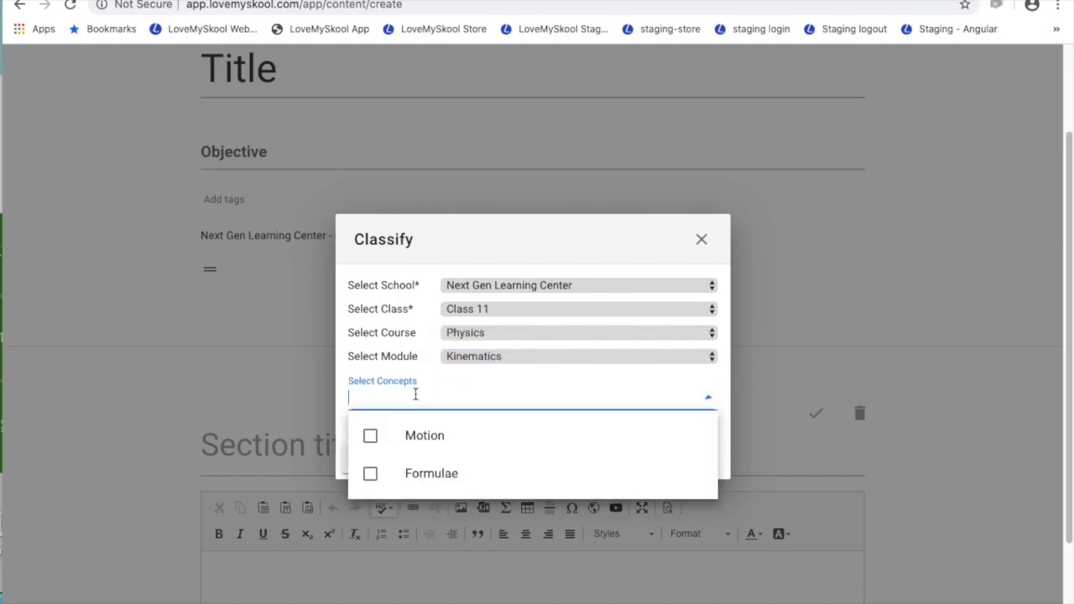
{"action": "left_click", "coordinate": [375, 442]}
{"action": "left_click", "coordinate": [371, 476]}
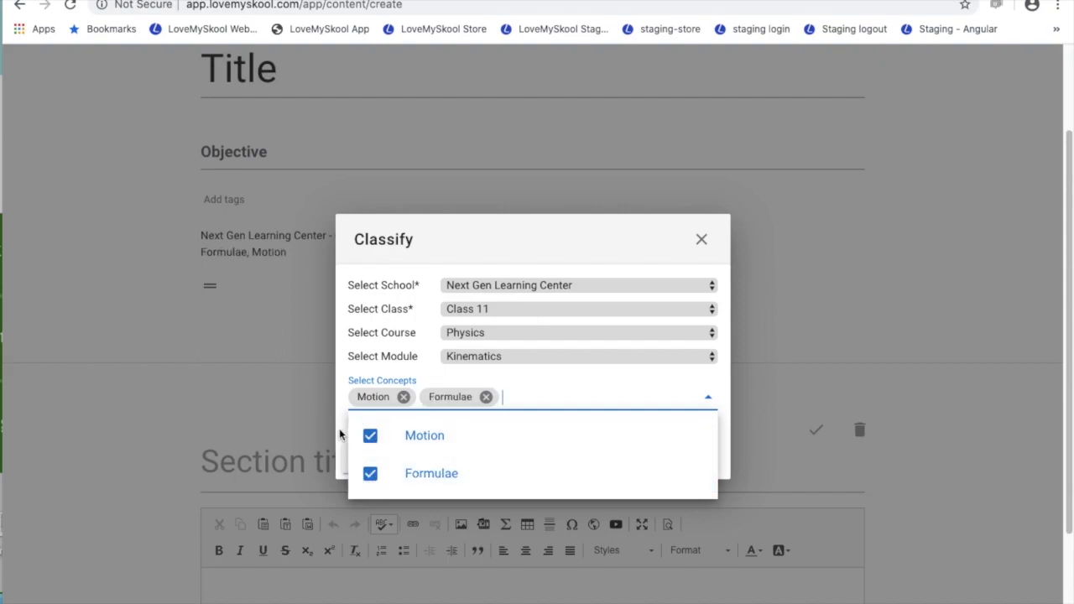
{"action": "left_click", "coordinate": [340, 433]}
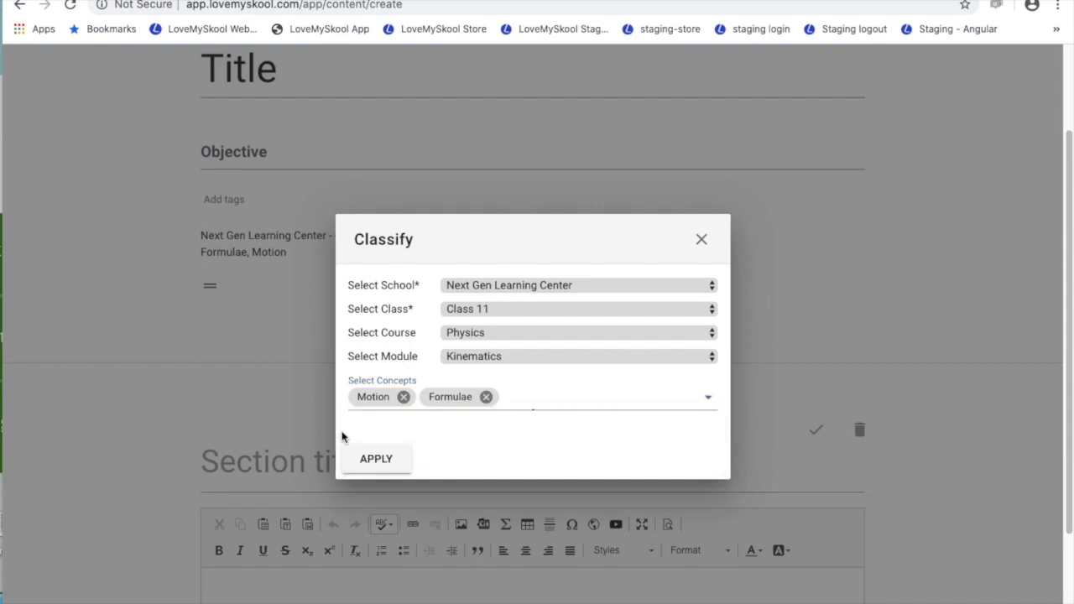
{"action": "left_click", "coordinate": [388, 461]}
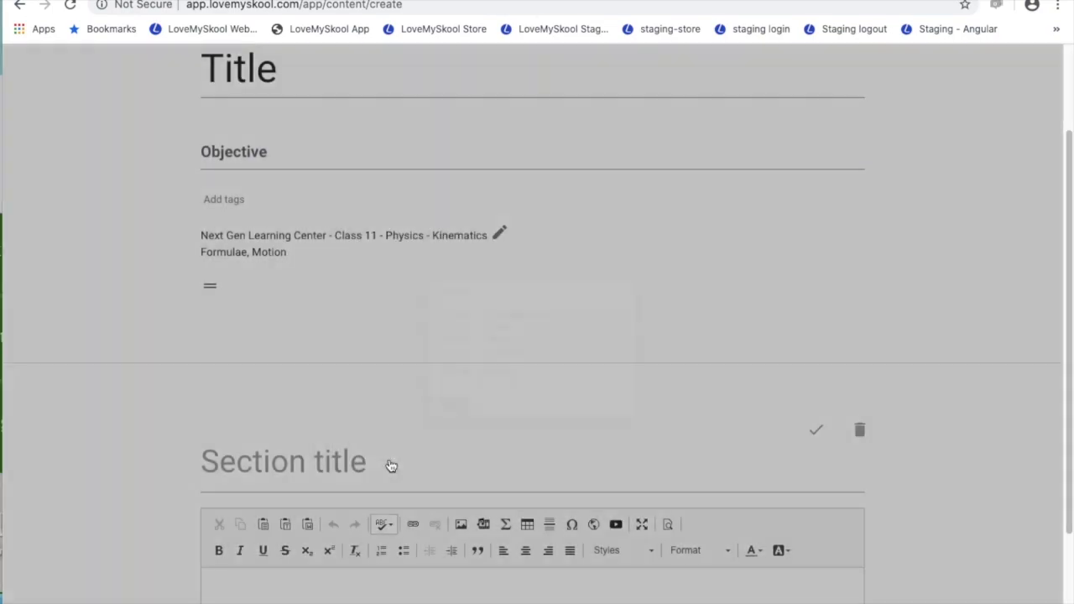
Step: Title the first section "Introduction" and enter "you can just type." as its body text
{"action": "scroll", "coordinate": [290, 419], "scroll_direction": "down", "scroll_amount": 2}
{"action": "left_click", "coordinate": [250, 354]}
{"action": "type", "text": "Introduction"}
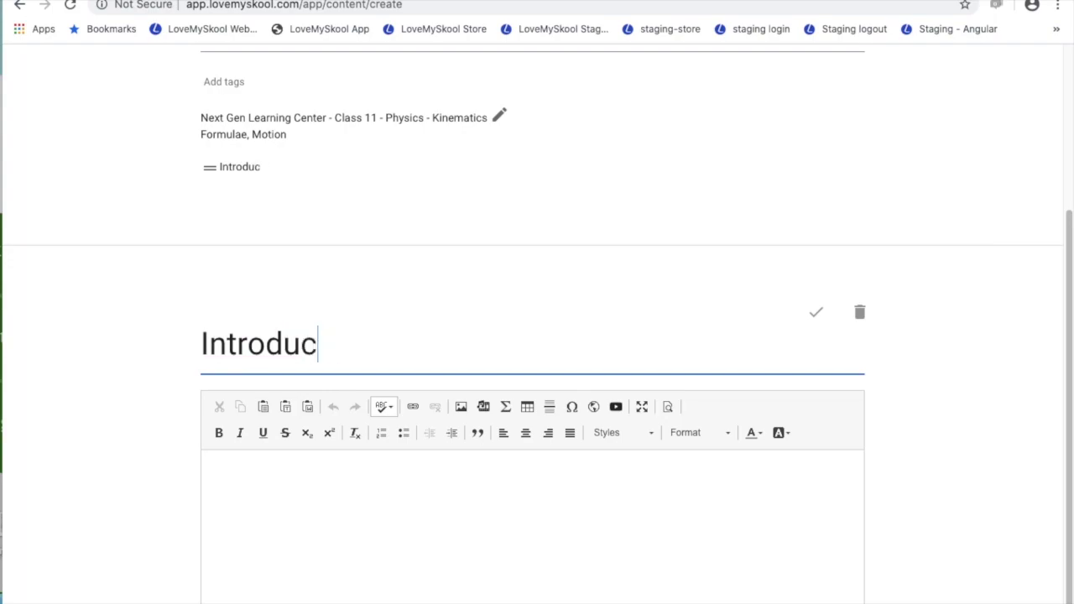
{"action": "left_click", "coordinate": [260, 455]}
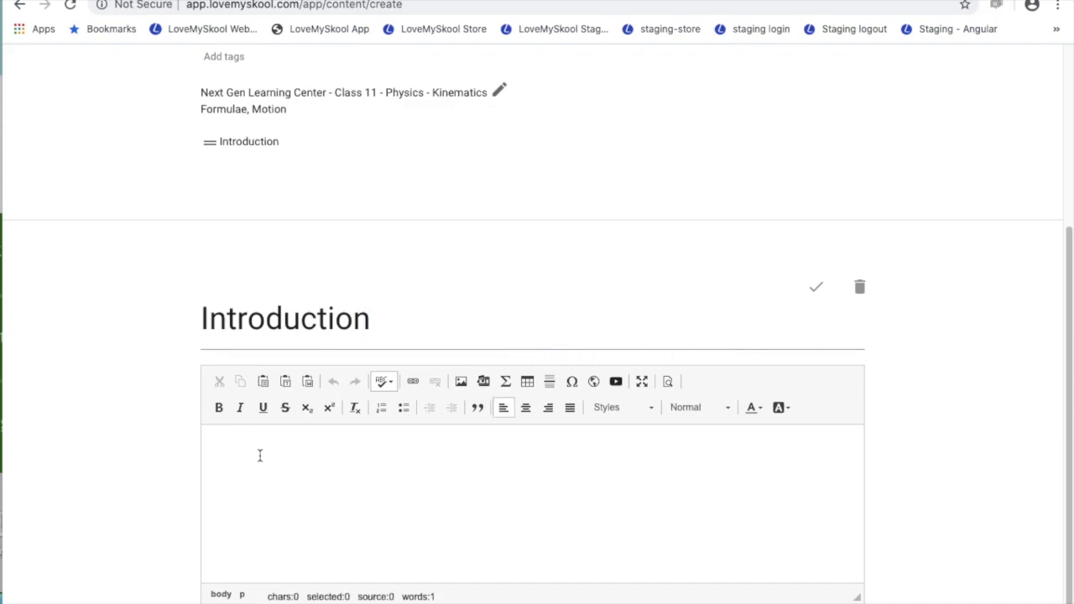
{"action": "type", "text": "you can just tu"}
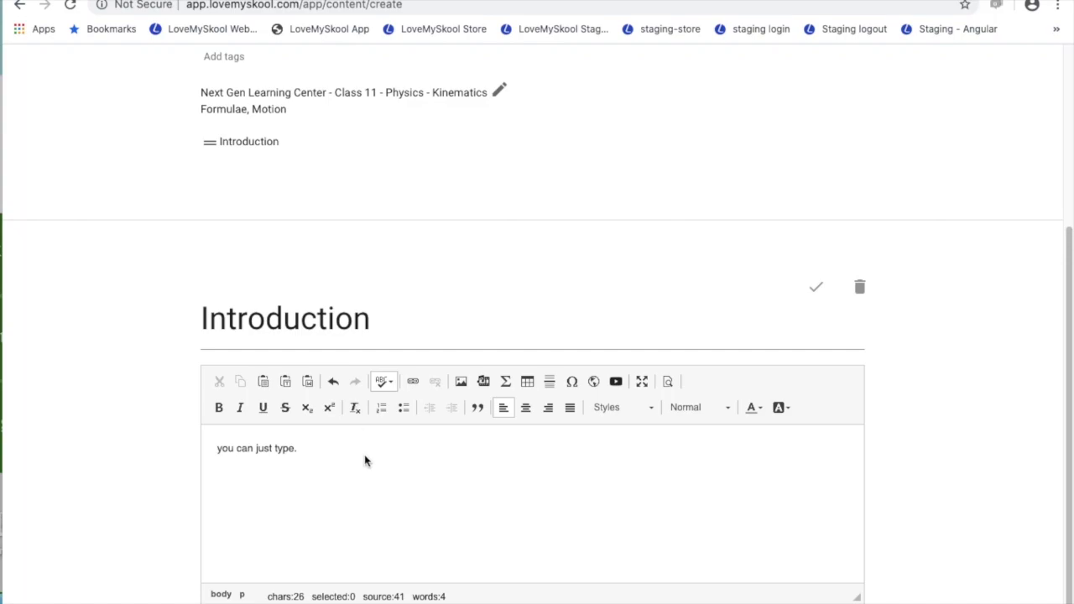
Step: Look at the image upload options and the link options for the Introduction text, cancelling both without inserting anything
{"action": "scroll", "coordinate": [307, 457], "scroll_direction": "down", "scroll_amount": 1}
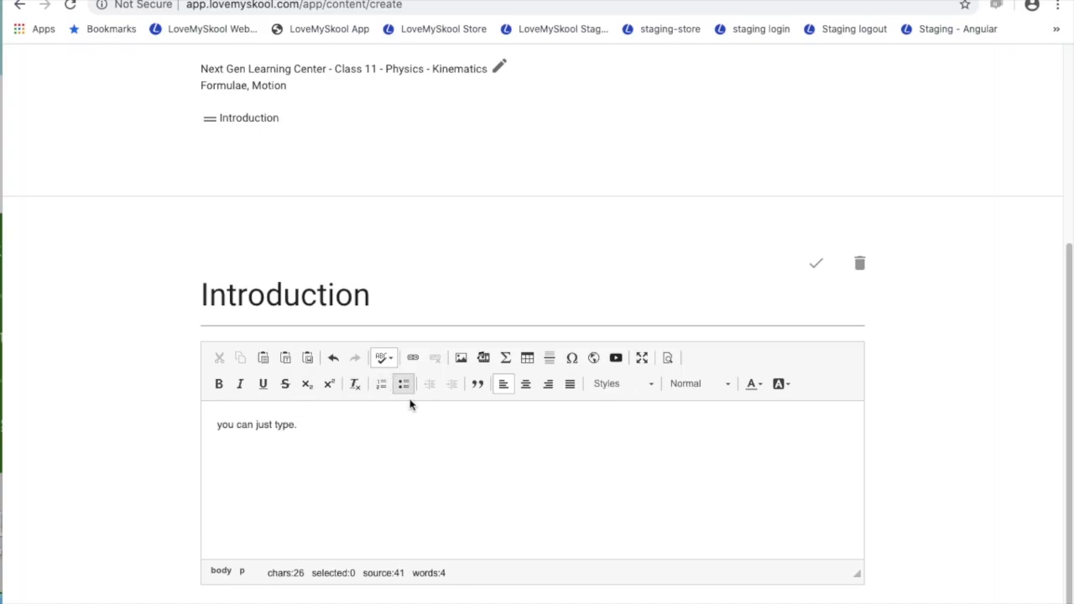
{"action": "left_click", "coordinate": [460, 362]}
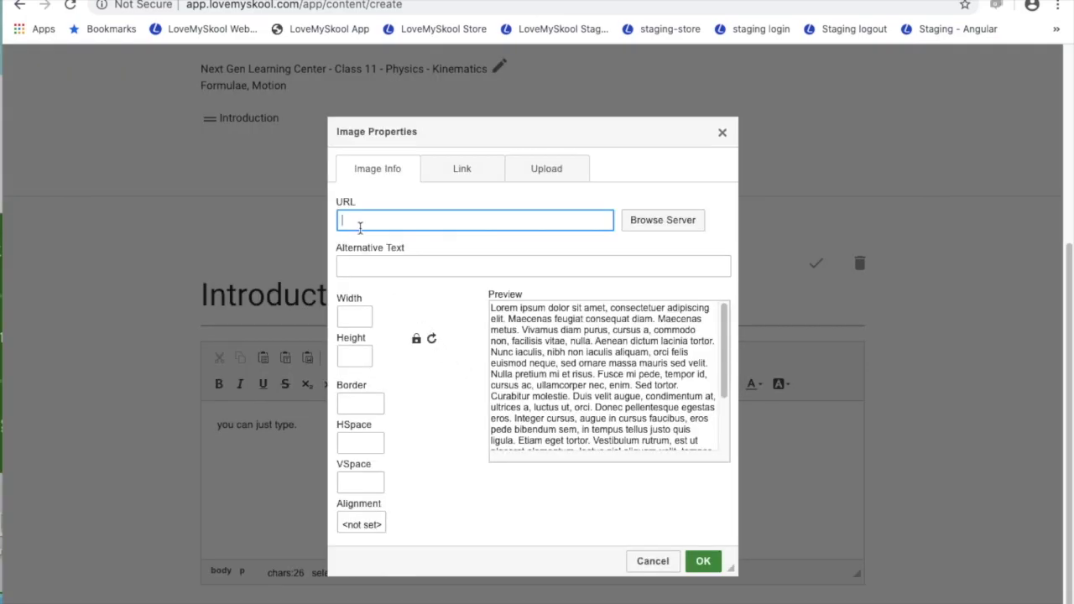
{"action": "left_click", "coordinate": [558, 177]}
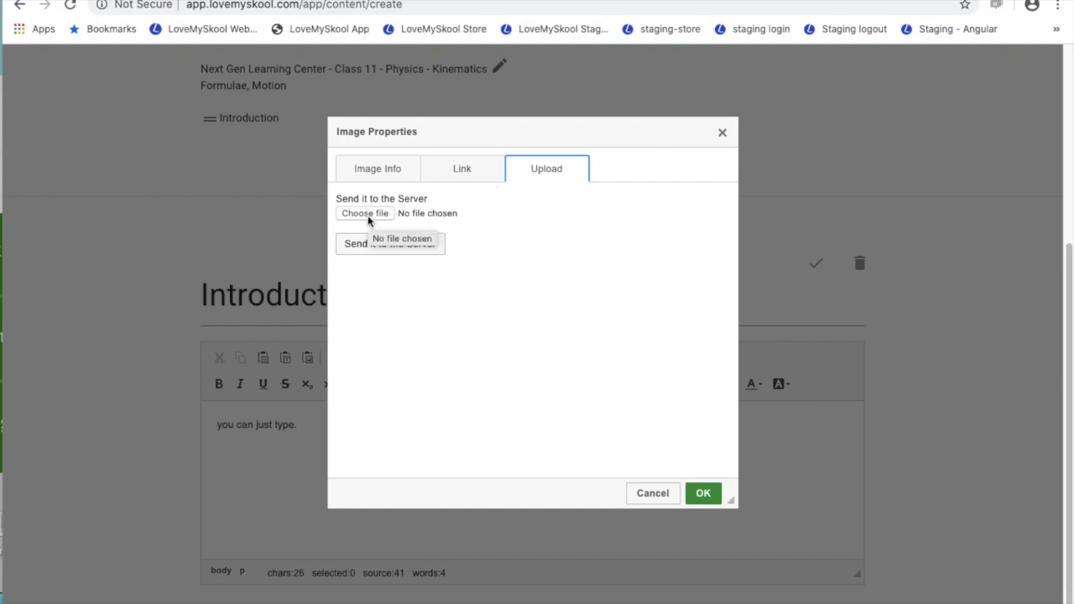
{"action": "left_click", "coordinate": [661, 493]}
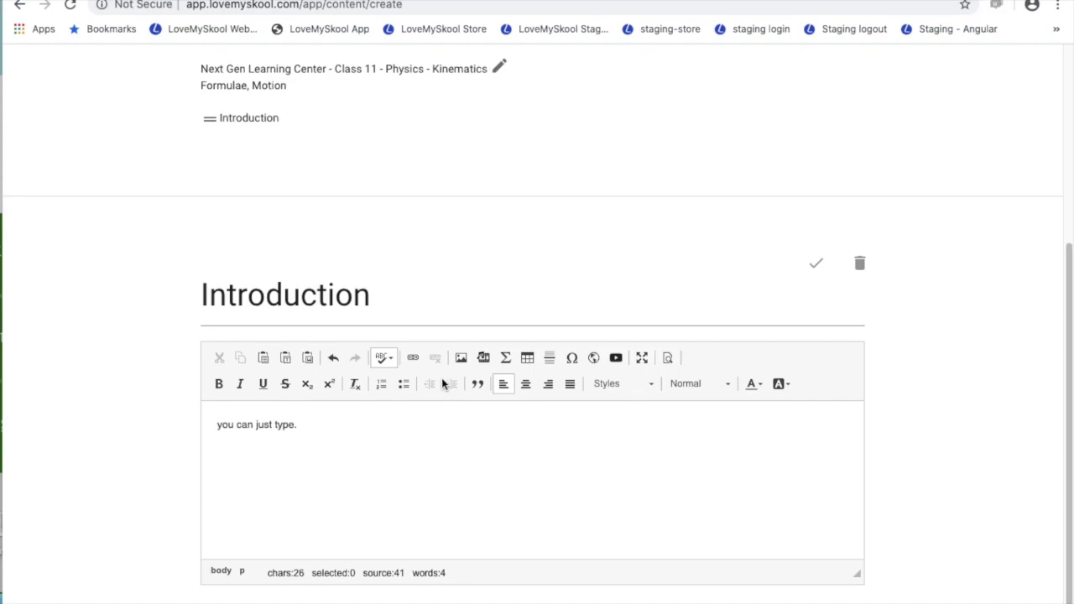
{"action": "left_click", "coordinate": [414, 358]}
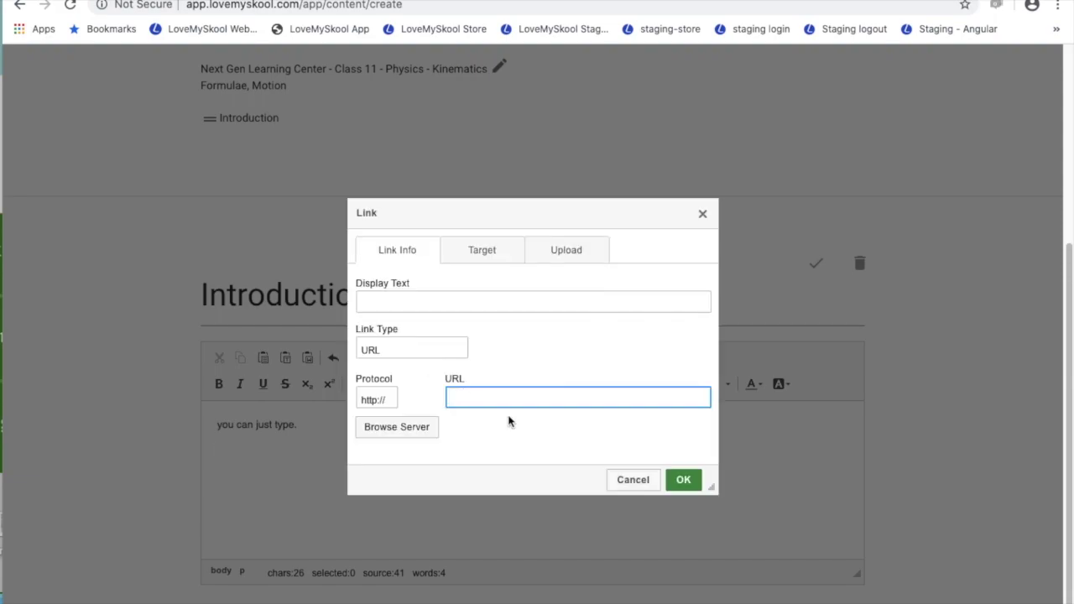
{"action": "left_click", "coordinate": [632, 479]}
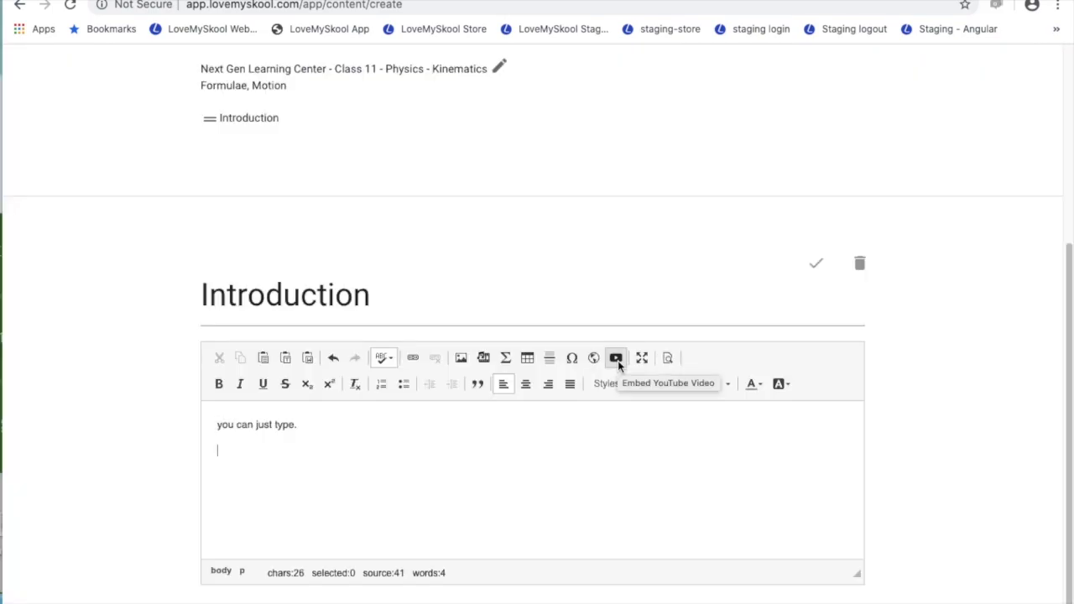
Step: Examine the YouTube video embedding options for the Introduction section, try confirming with no URL, and cancel
{"action": "left_click", "coordinate": [617, 360]}
{"action": "left_click", "coordinate": [424, 356]}
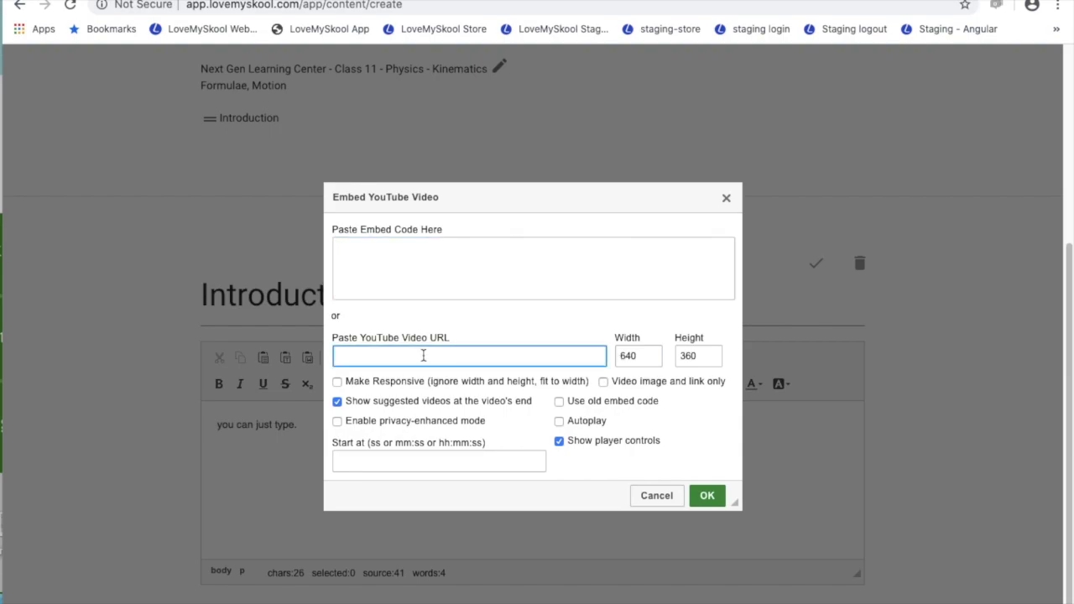
{"action": "left_click", "coordinate": [709, 496]}
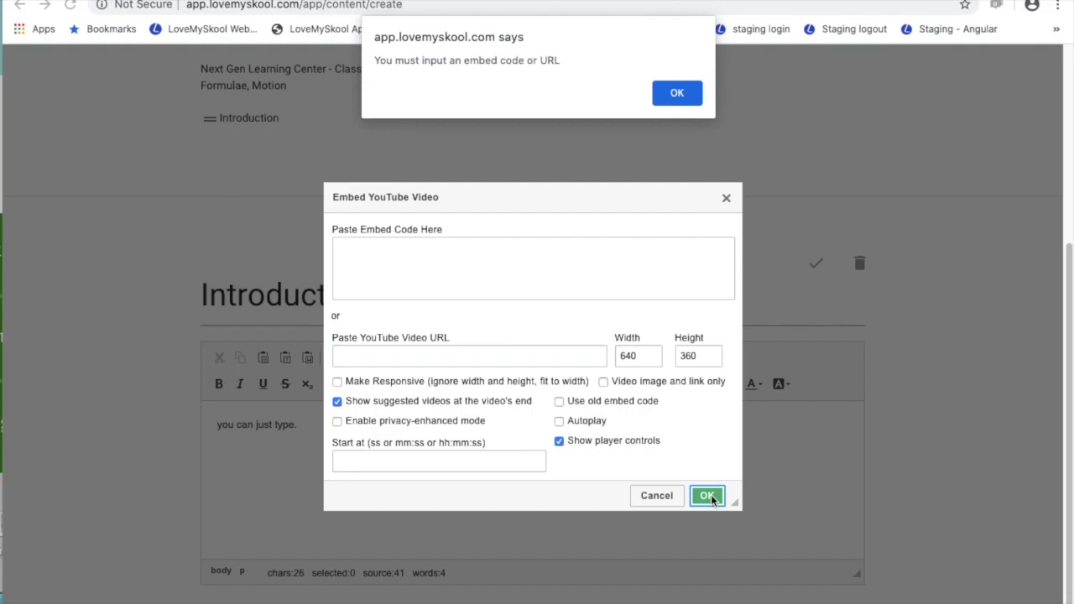
{"action": "left_click", "coordinate": [677, 93]}
{"action": "left_click", "coordinate": [656, 495]}
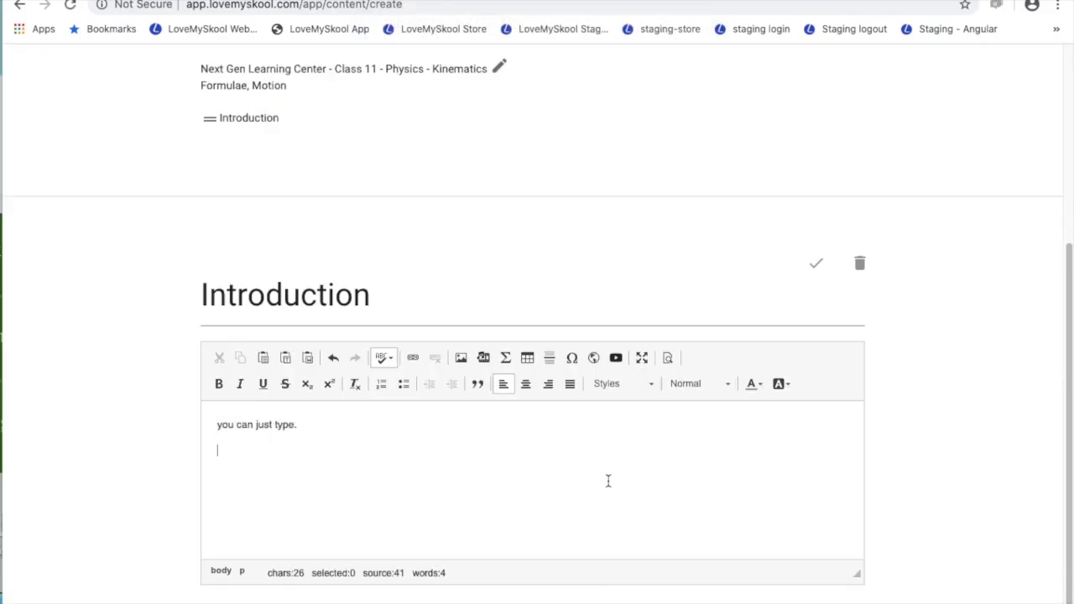
Step: Insert the sample TeX quadratic formula below the text in the Introduction section
{"action": "left_click", "coordinate": [506, 358]}
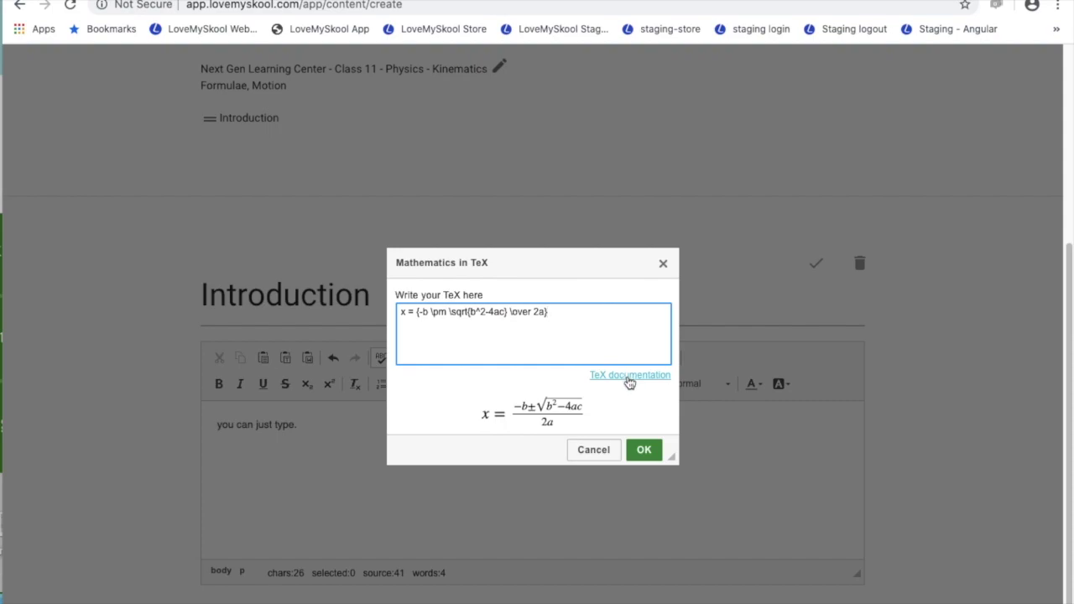
{"action": "left_click", "coordinate": [641, 450]}
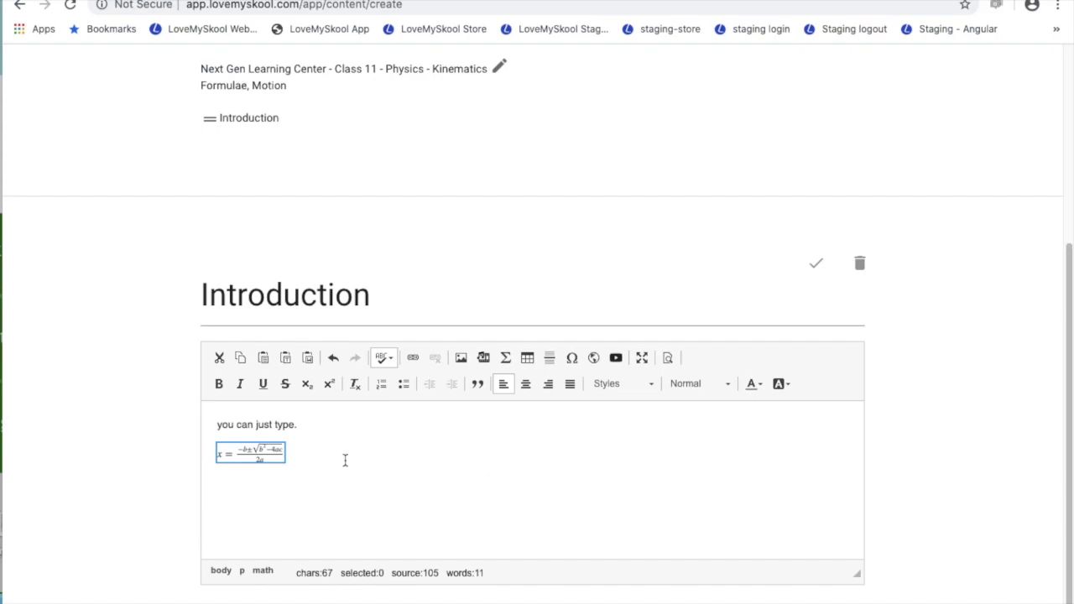
Step: Add the tags "motion" and "kinematics" to the page below its objective
{"action": "scroll", "coordinate": [312, 431], "scroll_direction": "up", "scroll_amount": 2}
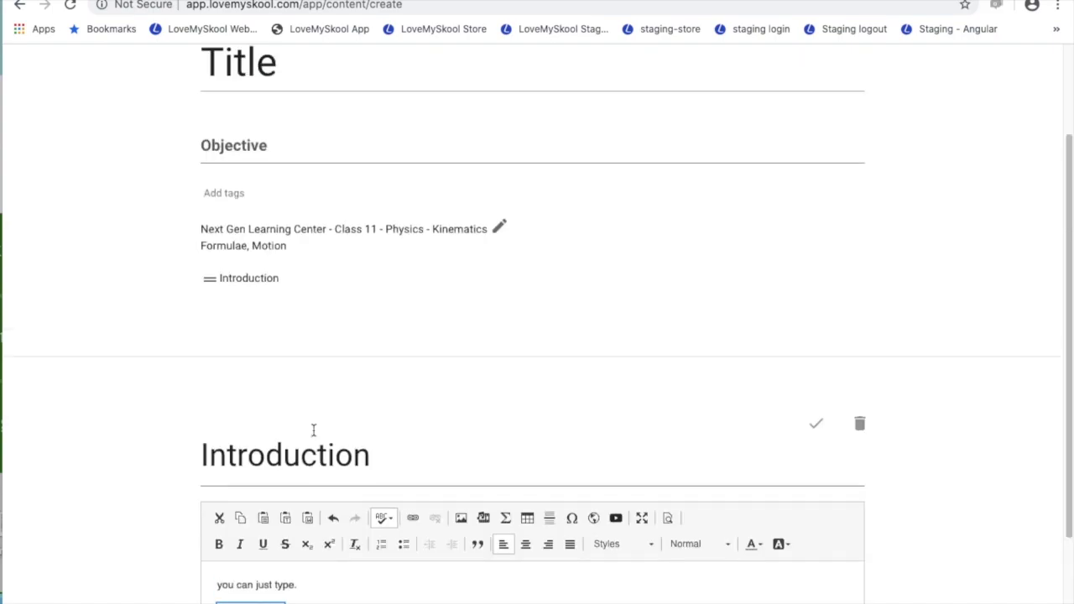
{"action": "left_click", "coordinate": [229, 197]}
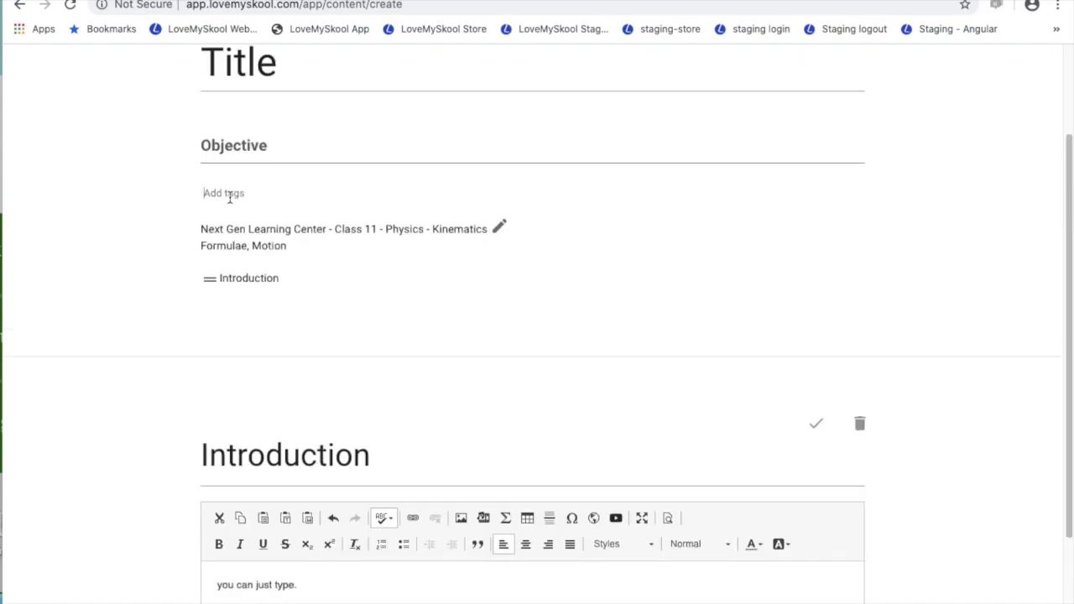
{"action": "type", "text": "motion"}
{"action": "key", "text": "Return"}
{"action": "type", "text": "kin"}
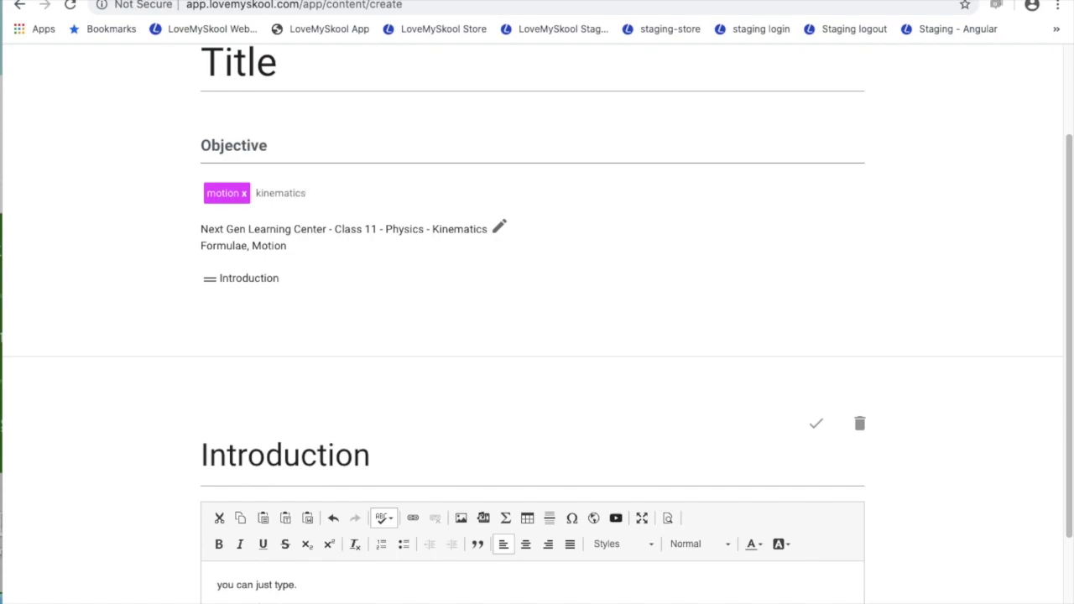
{"action": "type", "text": "ematics"}
{"action": "key", "text": "Return"}
Step: Add a second section of type Text below the Introduction and title it "Details"
{"action": "scroll", "coordinate": [263, 353], "scroll_direction": "down", "scroll_amount": 2}
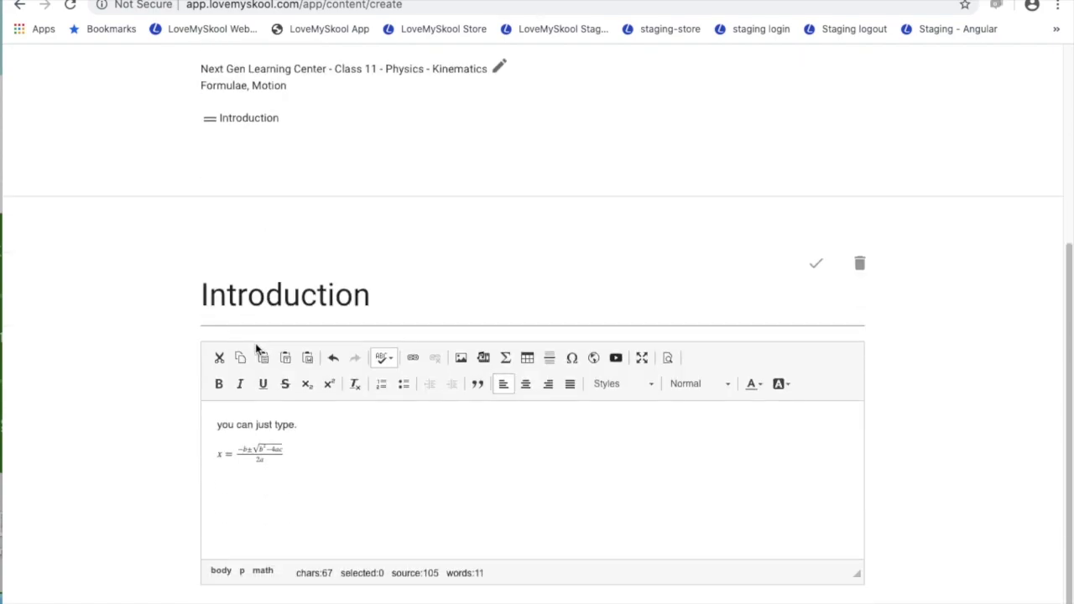
{"action": "left_click", "coordinate": [210, 317]}
{"action": "left_click", "coordinate": [202, 599]}
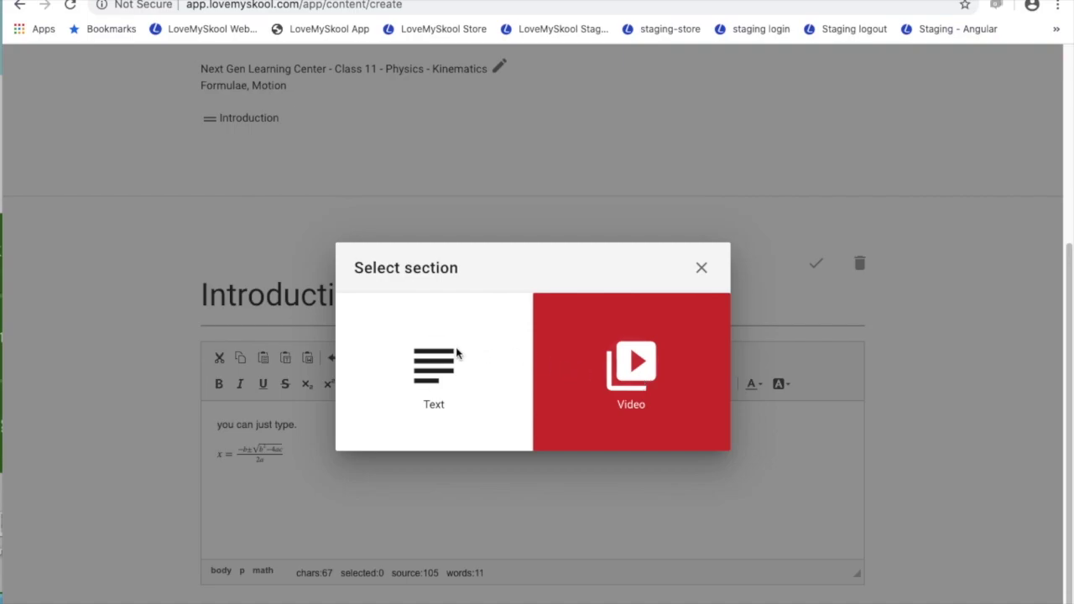
{"action": "left_click", "coordinate": [426, 373]}
{"action": "scroll", "coordinate": [235, 352], "scroll_direction": "up", "scroll_amount": 2}
{"action": "scroll", "coordinate": [231, 390], "scroll_direction": "down", "scroll_amount": 1}
{"action": "type", "text": "Details"}
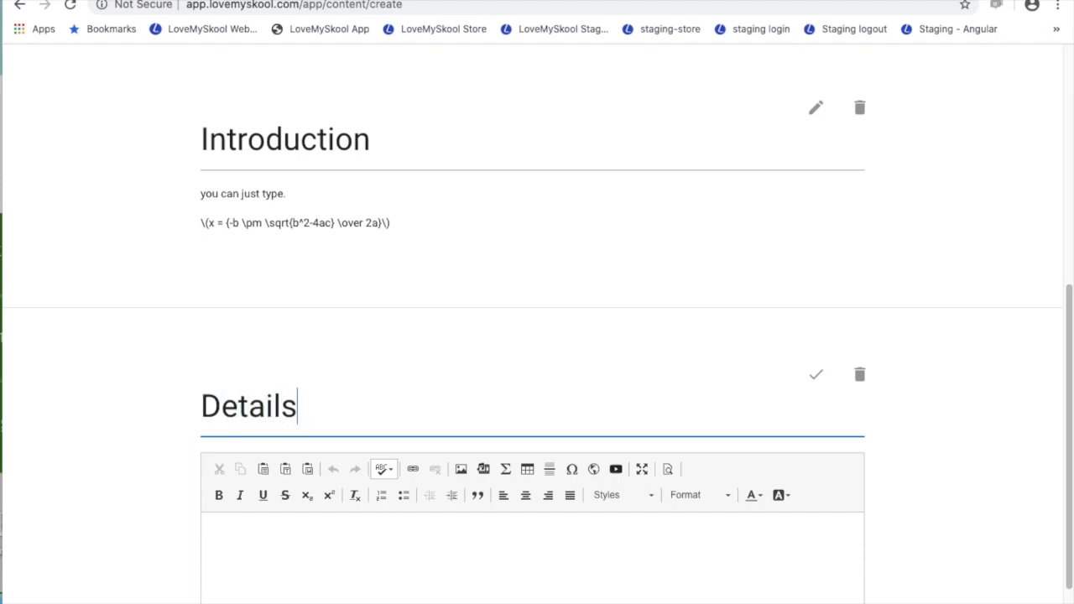
Step: Enter "writting more stuff" as the body of the Details section and save the page
{"action": "scroll", "coordinate": [262, 410], "scroll_direction": "down", "scroll_amount": 2}
{"action": "left_click", "coordinate": [314, 469]}
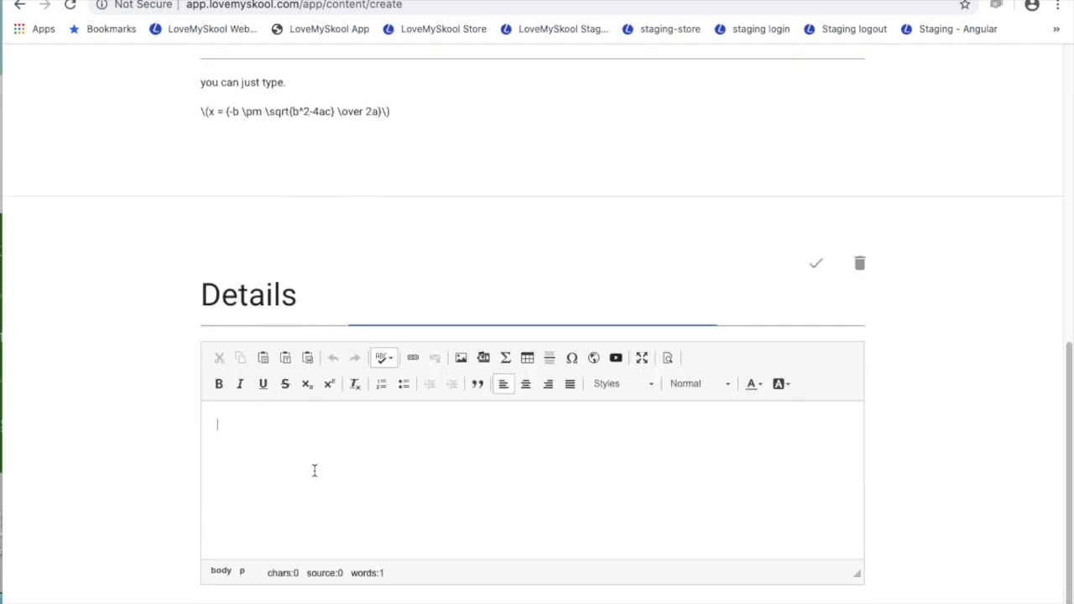
{"action": "type", "text": "wir"}
{"action": "type", "text": "tting more stuff"}
{"action": "scroll", "coordinate": [343, 453], "scroll_direction": "up", "scroll_amount": 2}
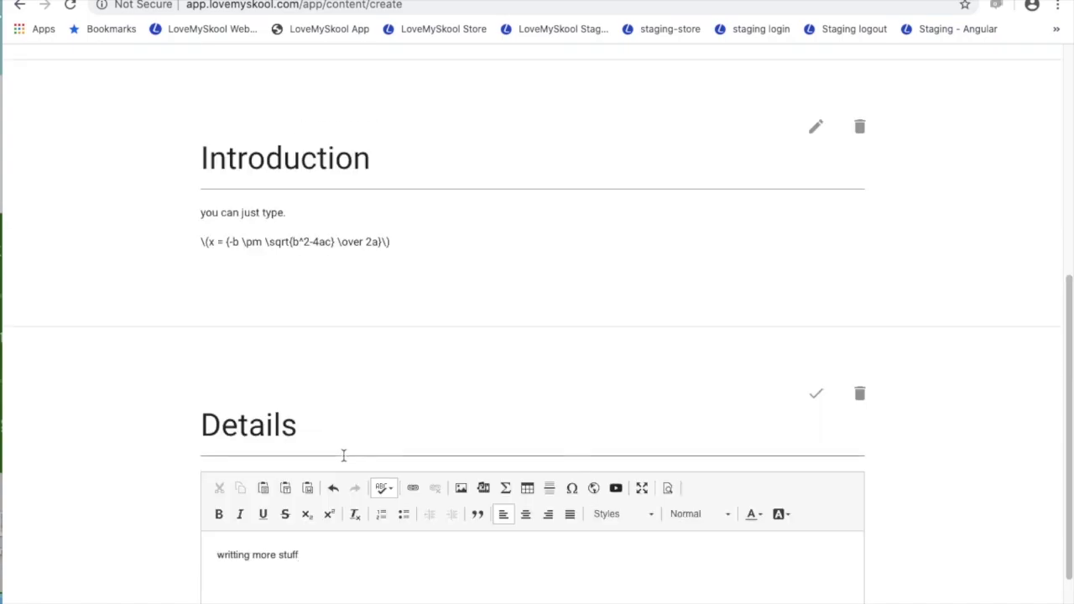
{"action": "scroll", "coordinate": [343, 455], "scroll_direction": "down", "scroll_amount": 1}
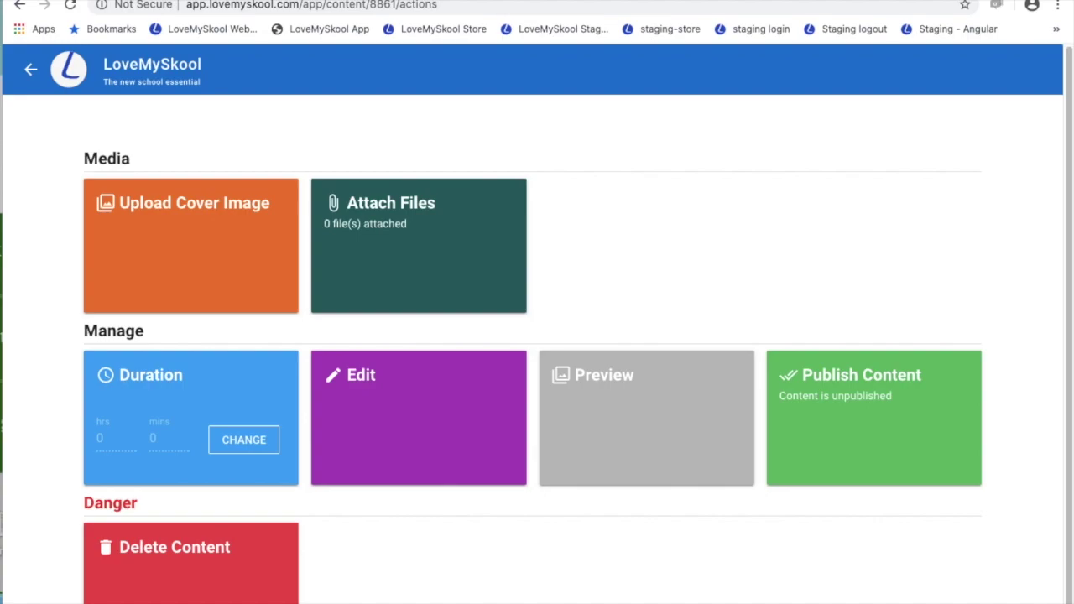
Step: Review the allowed file extensions for attachments to the saved page, and close the Attach Files dialog without uploading
{"action": "scroll", "coordinate": [530, 554], "scroll_direction": "down", "scroll_amount": 1}
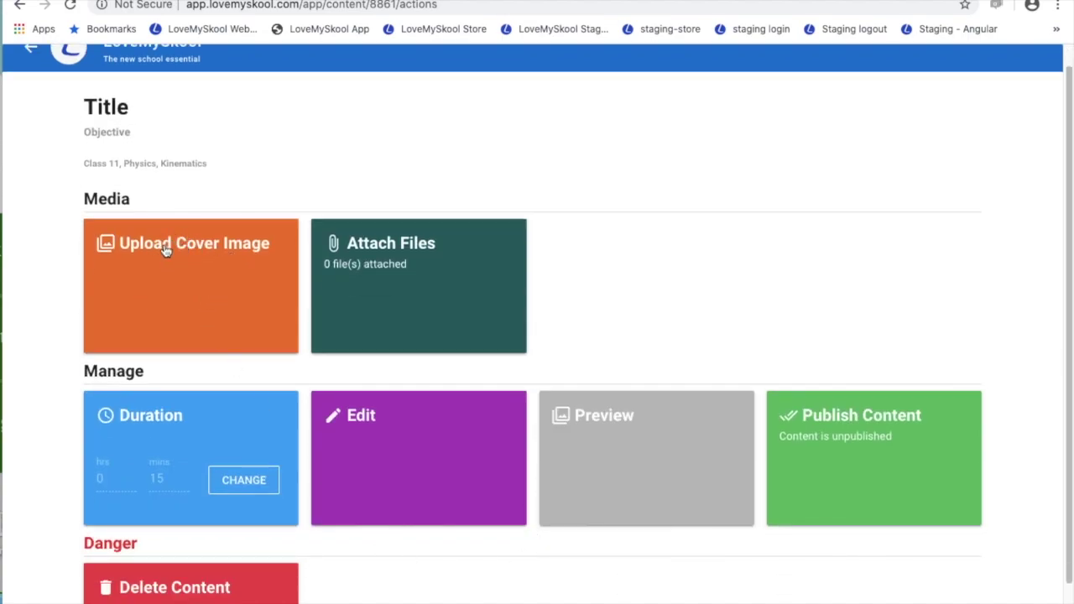
{"action": "left_click", "coordinate": [417, 248]}
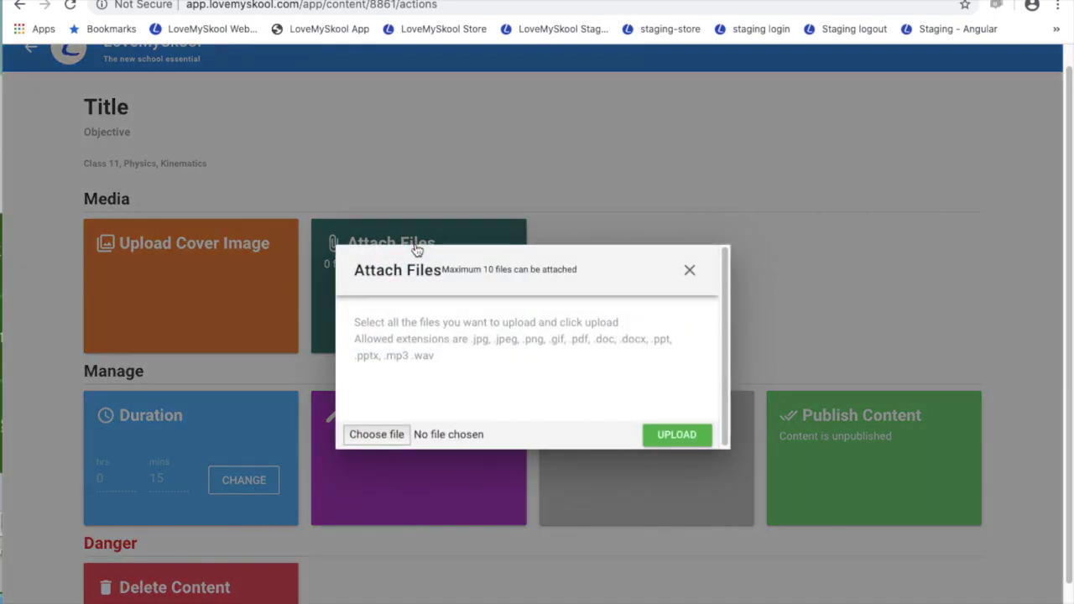
{"action": "left_click_drag", "start_coordinate": [470, 340], "coordinate": [548, 372]}
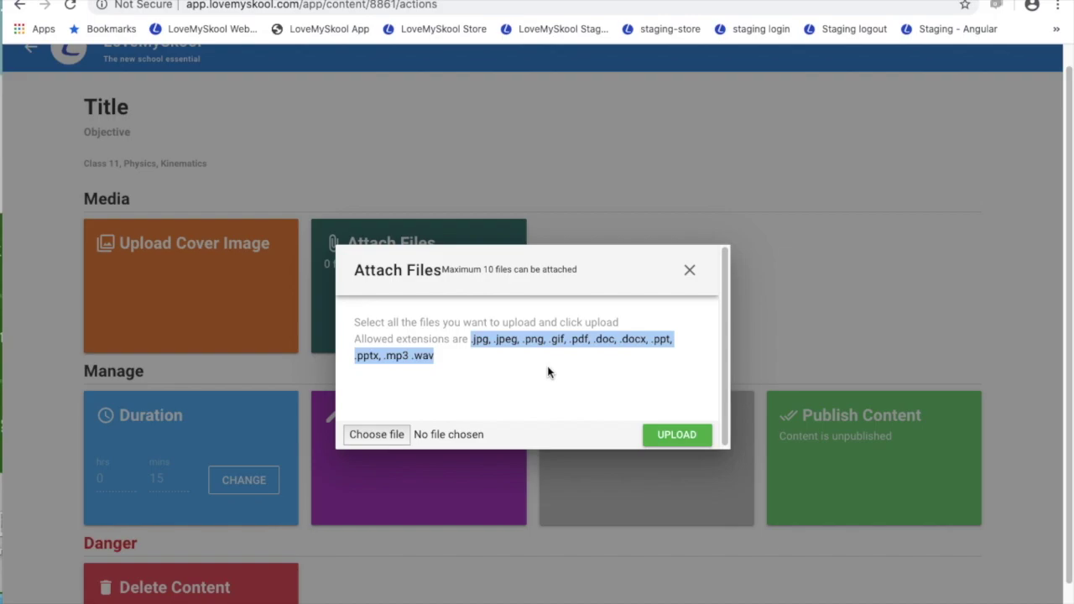
{"action": "left_click", "coordinate": [691, 272]}
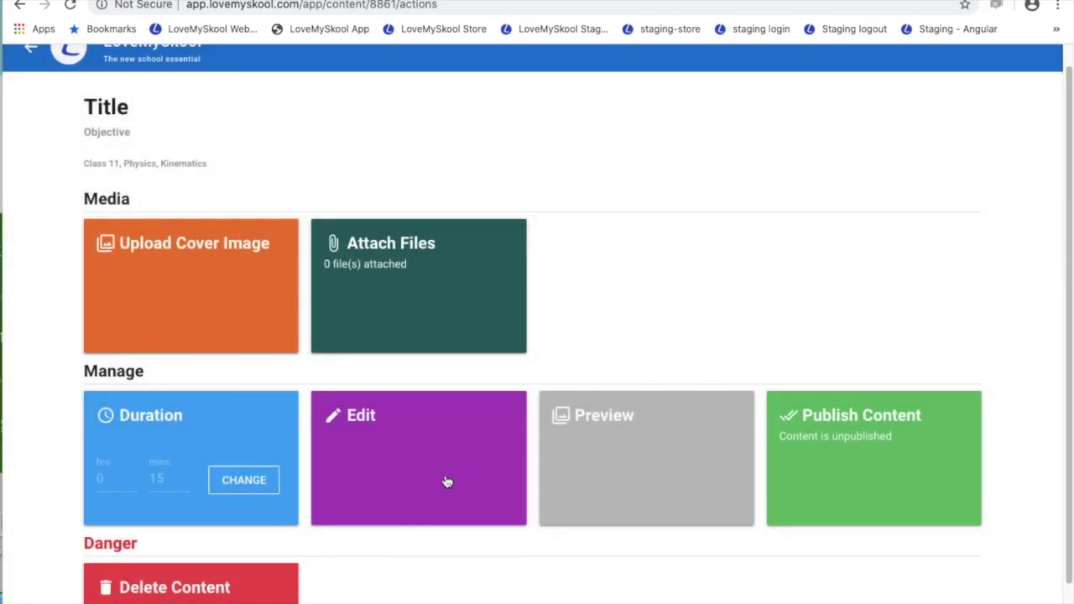
Step: Open a preview of the unpublished page
{"action": "scroll", "coordinate": [448, 481], "scroll_direction": "down", "scroll_amount": 1}
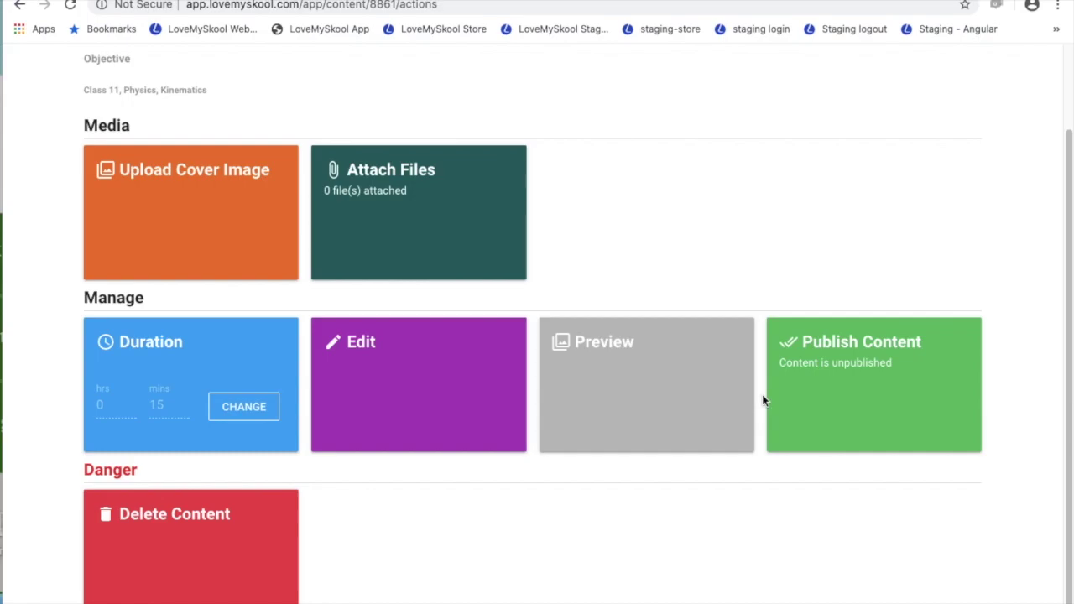
{"action": "left_click", "coordinate": [606, 347]}
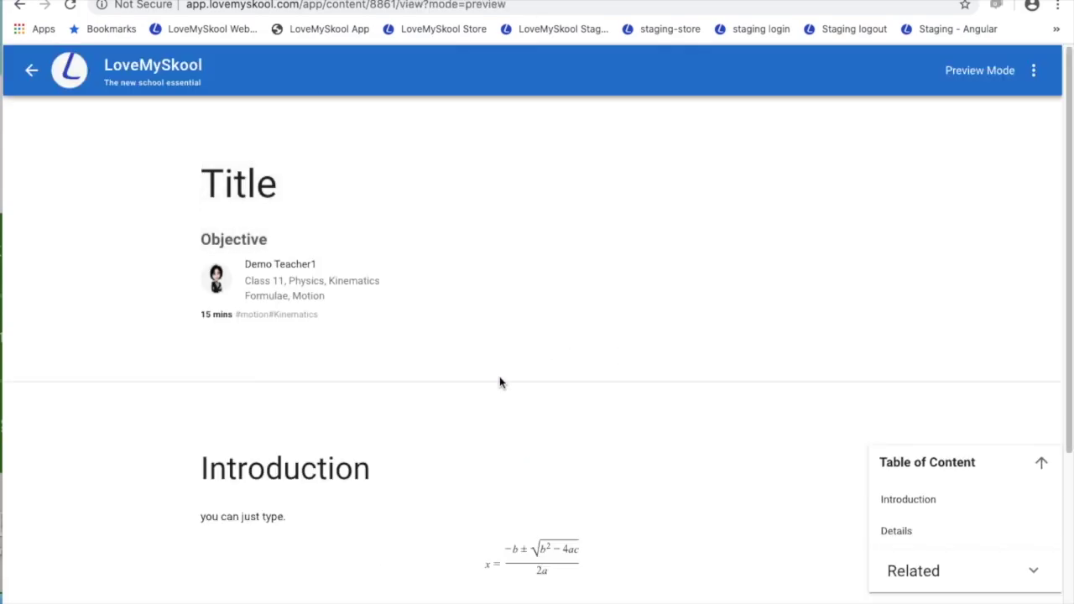
Step: Review the preview's title block, Introduction and Details sections, and highlight the page's tags
{"action": "scroll", "coordinate": [501, 376], "scroll_direction": "down", "scroll_amount": 3}
{"action": "scroll", "coordinate": [307, 361], "scroll_direction": "down", "scroll_amount": 3}
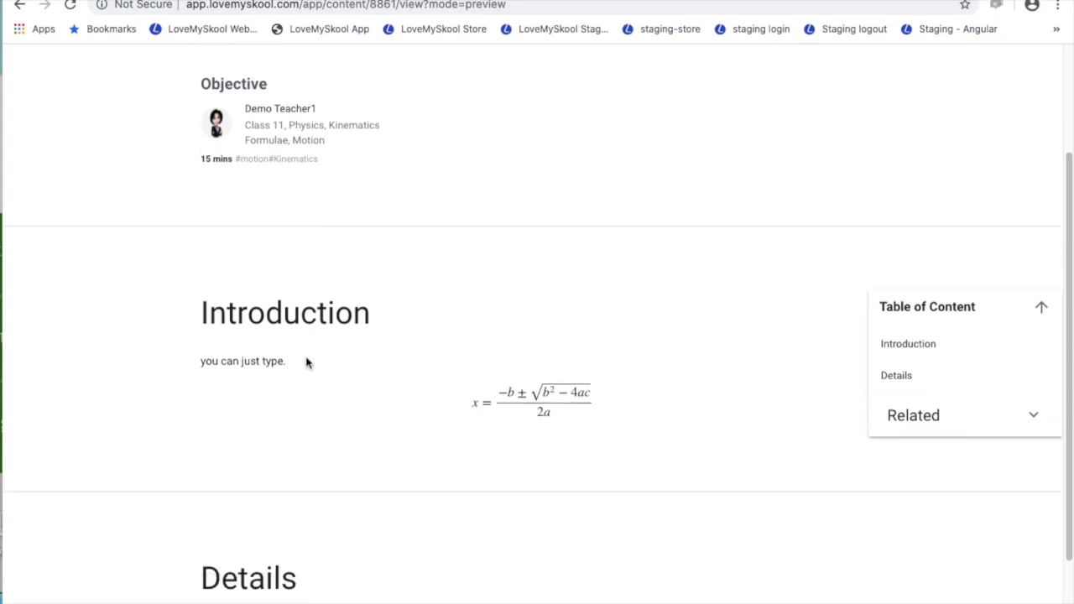
{"action": "scroll", "coordinate": [306, 359], "scroll_direction": "up", "scroll_amount": 2}
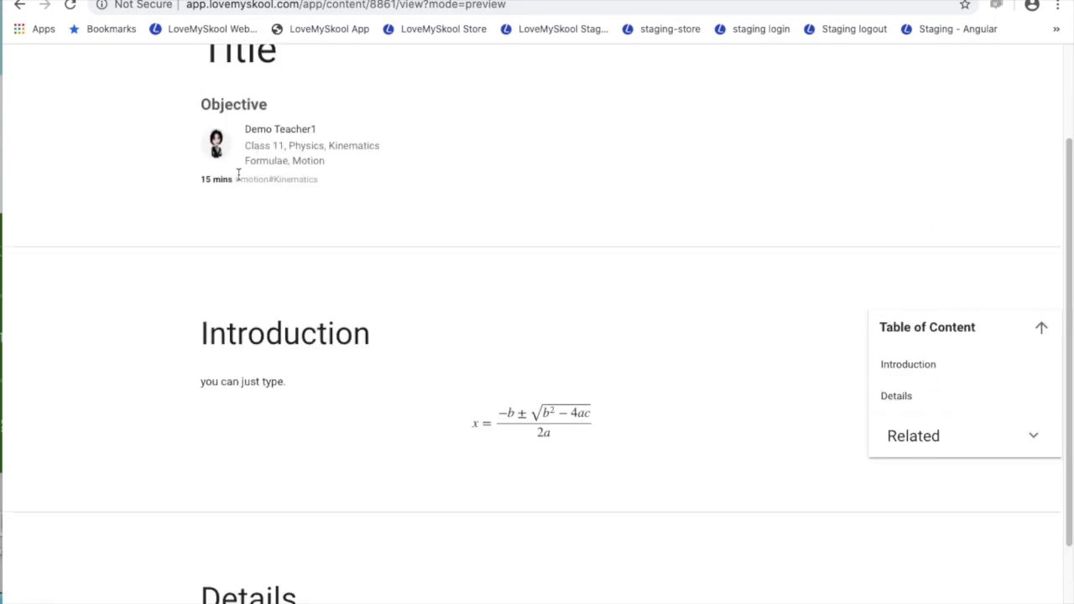
{"action": "left_click_drag", "start_coordinate": [239, 179], "coordinate": [362, 187]}
Step: Expand the related content in the page preview and look through its pages, assignments and tests
{"action": "left_click", "coordinate": [928, 441]}
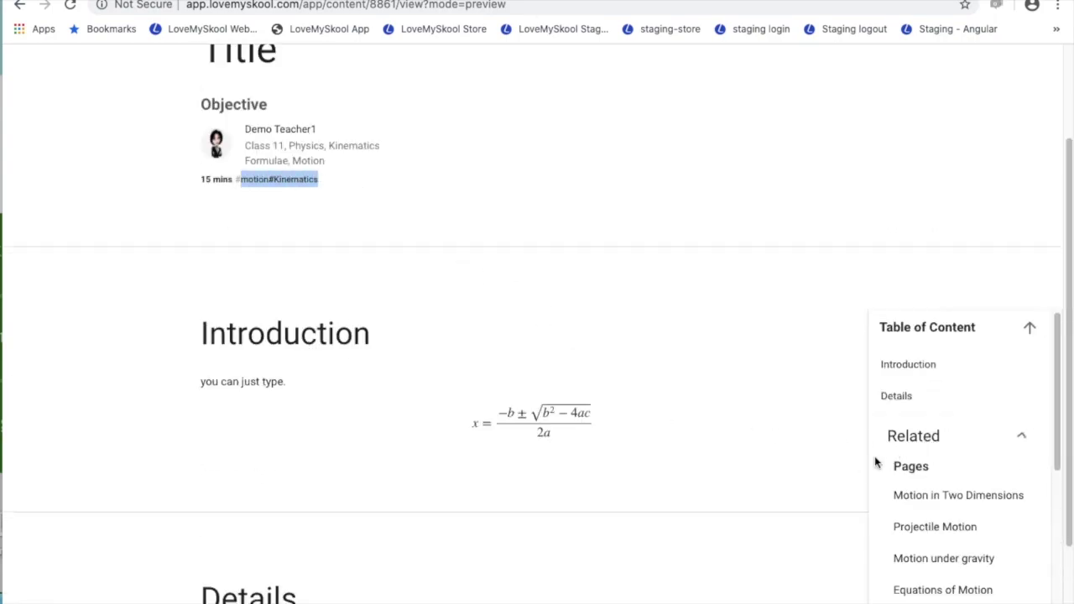
{"action": "scroll", "coordinate": [855, 466], "scroll_direction": "down", "scroll_amount": 3}
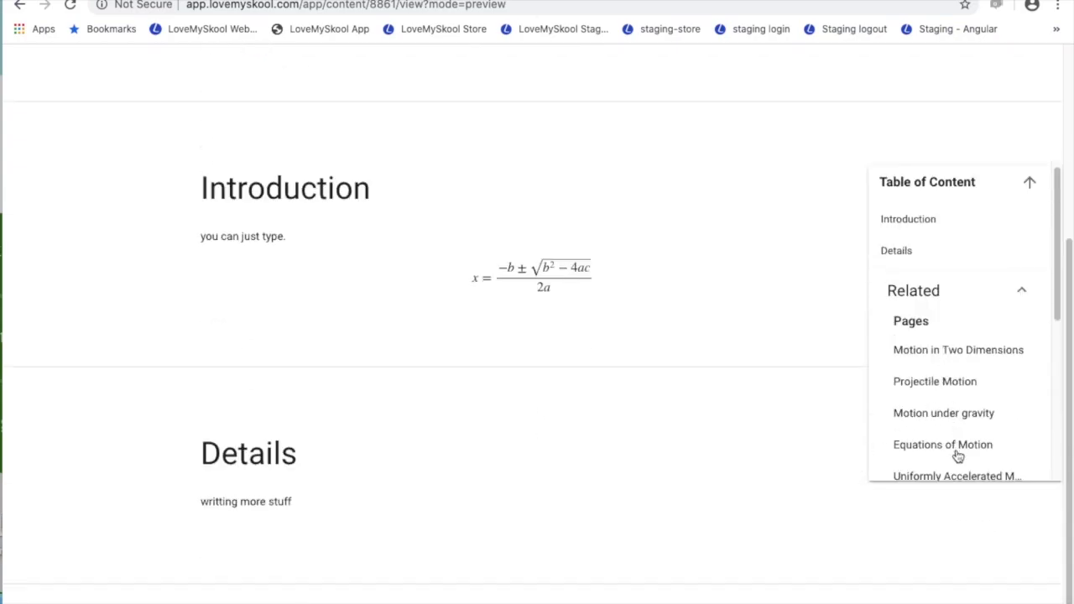
{"action": "scroll", "coordinate": [956, 450], "scroll_direction": "down", "scroll_amount": 2}
{"action": "scroll", "coordinate": [956, 455], "scroll_direction": "down", "scroll_amount": 5}
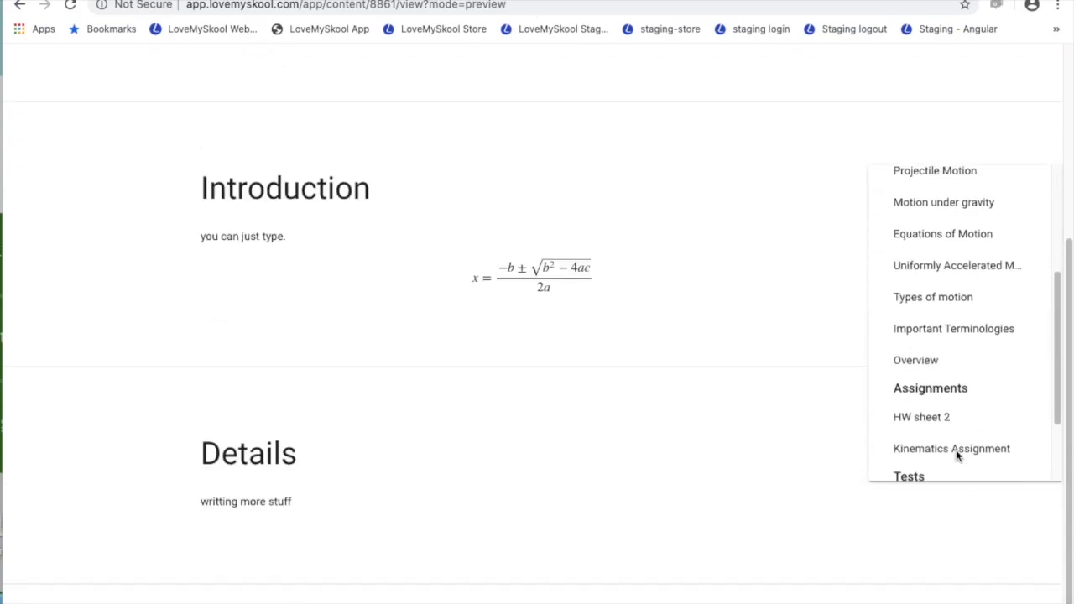
{"action": "scroll", "coordinate": [955, 455], "scroll_direction": "down", "scroll_amount": 2}
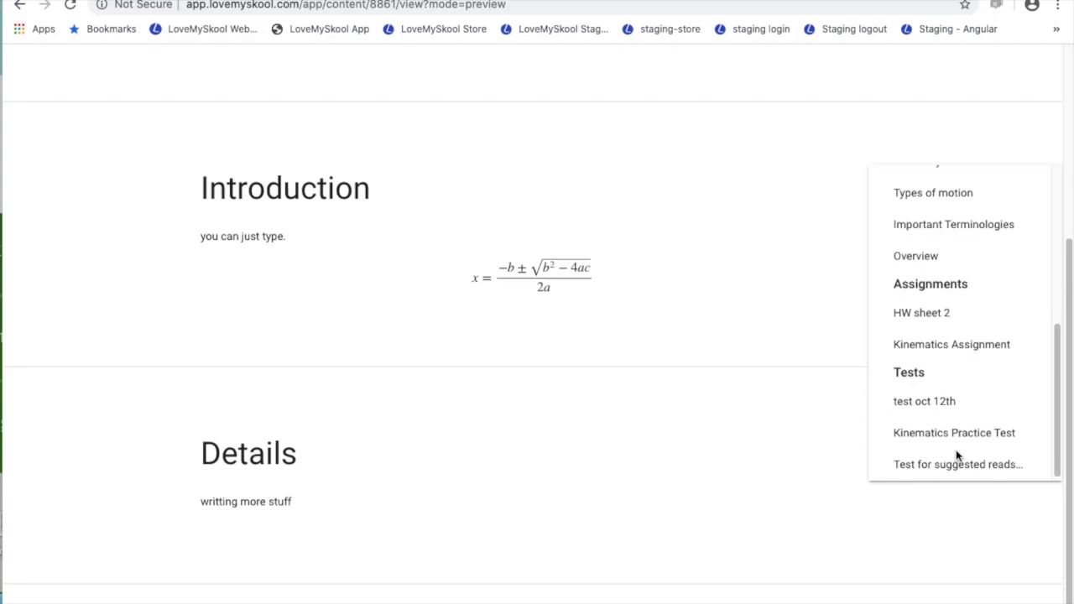
{"action": "scroll", "coordinate": [956, 455], "scroll_direction": "up", "scroll_amount": 4}
{"action": "scroll", "coordinate": [956, 453], "scroll_direction": "up", "scroll_amount": 6}
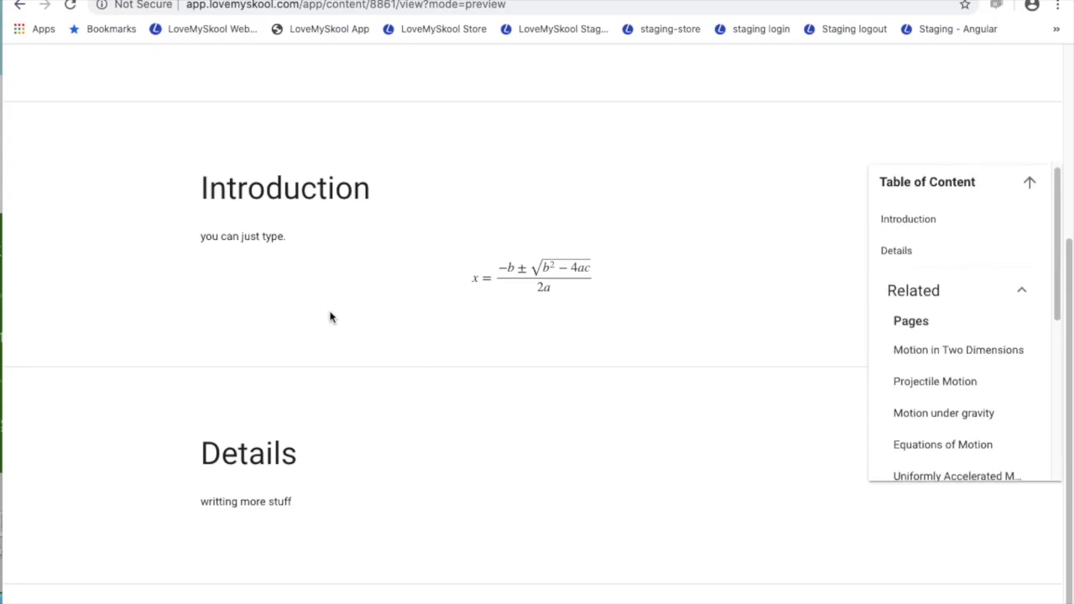
Step: Leave the page preview and show the collections for Class 11 Physics Kinematics
{"action": "scroll", "coordinate": [369, 369], "scroll_direction": "up", "scroll_amount": 4}
{"action": "left_click", "coordinate": [31, 82]}
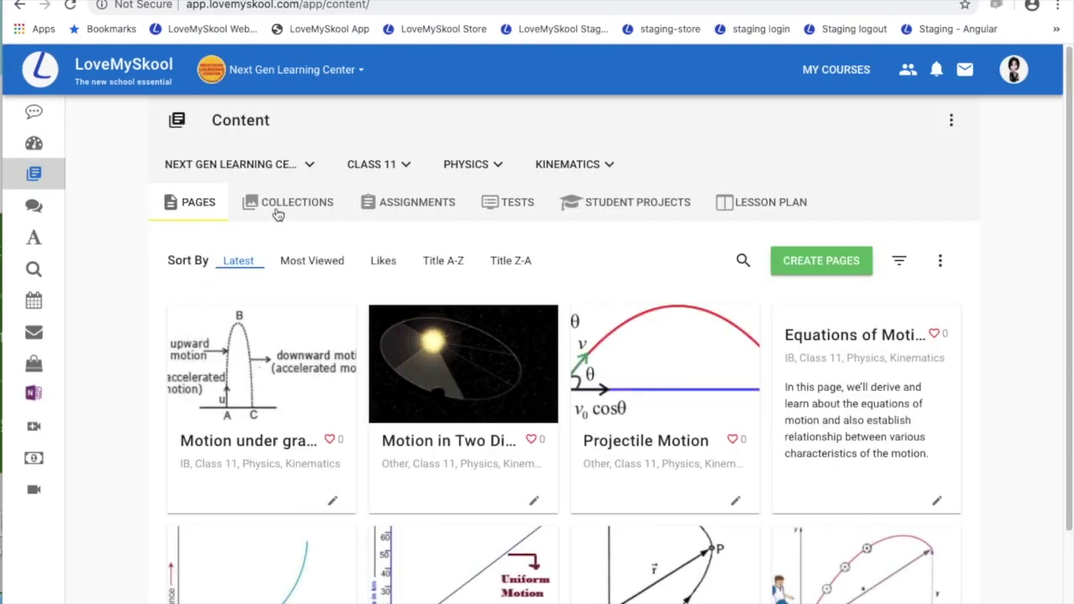
{"action": "left_click", "coordinate": [277, 213]}
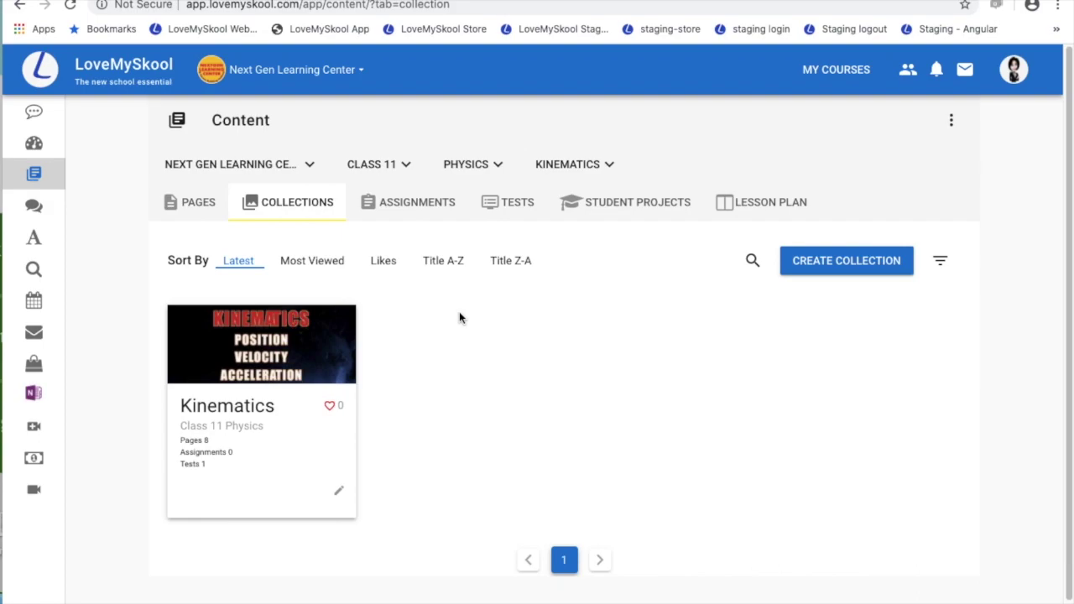
Step: Start a new collection and enter "title" as its title
{"action": "left_click", "coordinate": [824, 262]}
{"action": "scroll", "coordinate": [323, 371], "scroll_direction": "down", "scroll_amount": 1}
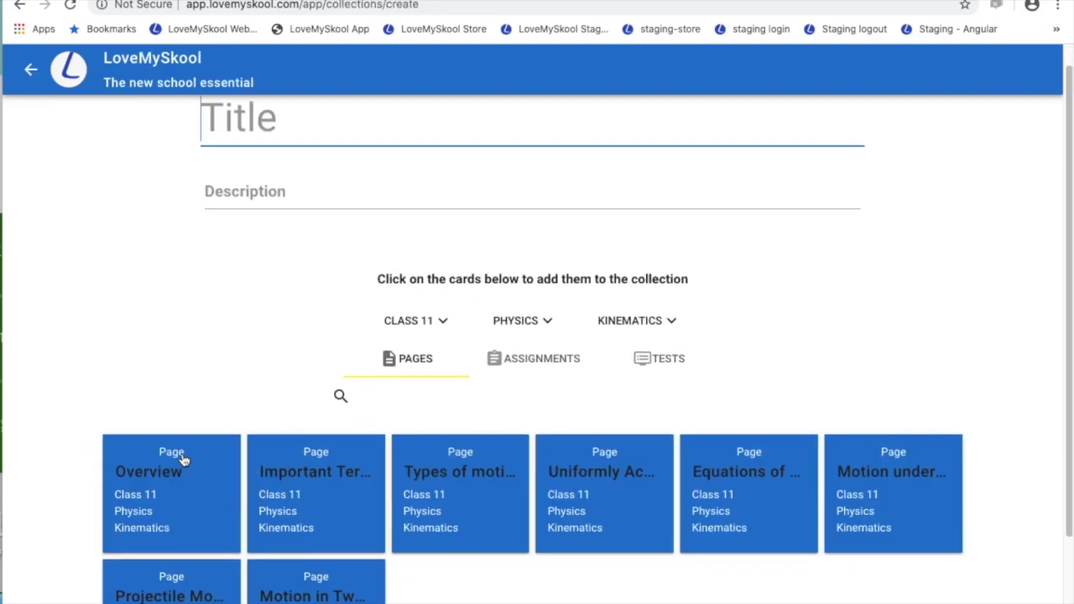
{"action": "type", "text": "title"}
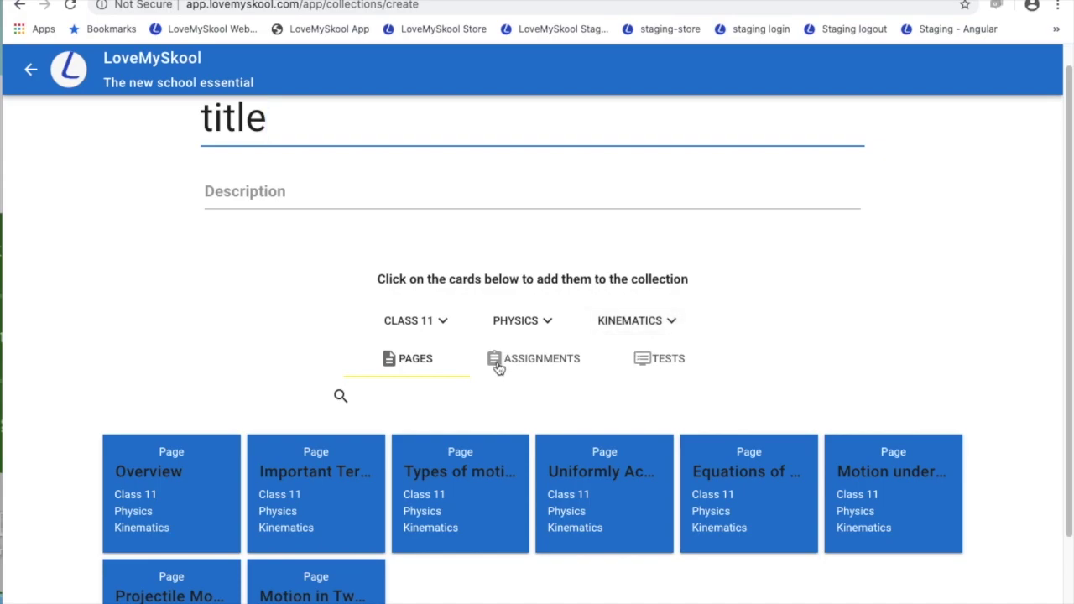
Step: Add the pages Overview, Types of motion and Equations of Motion to the new collection
{"action": "left_click", "coordinate": [176, 480]}
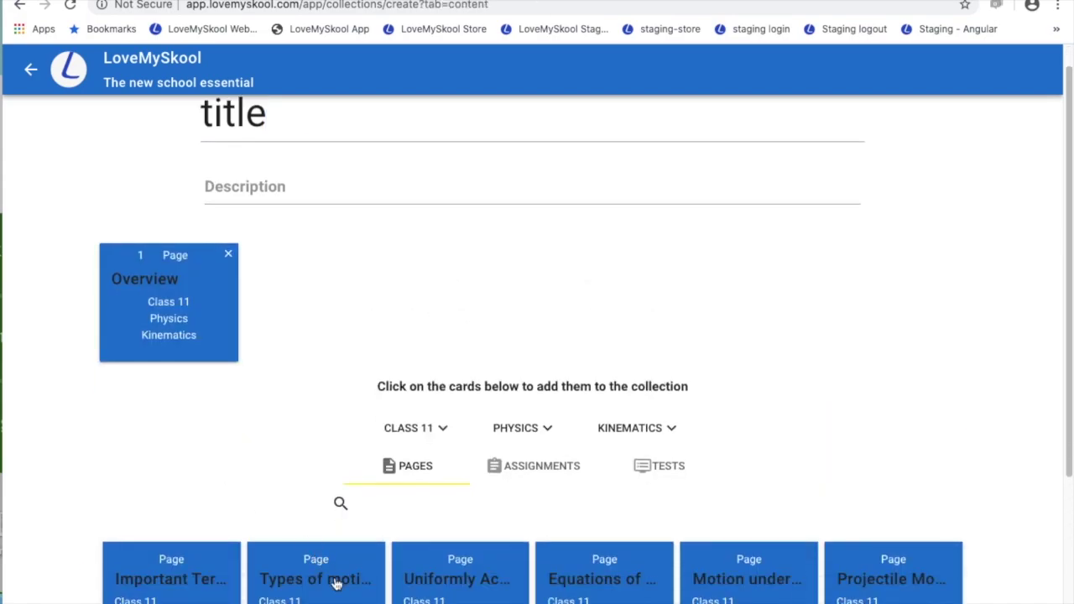
{"action": "left_click", "coordinate": [336, 585]}
{"action": "left_click", "coordinate": [488, 588]}
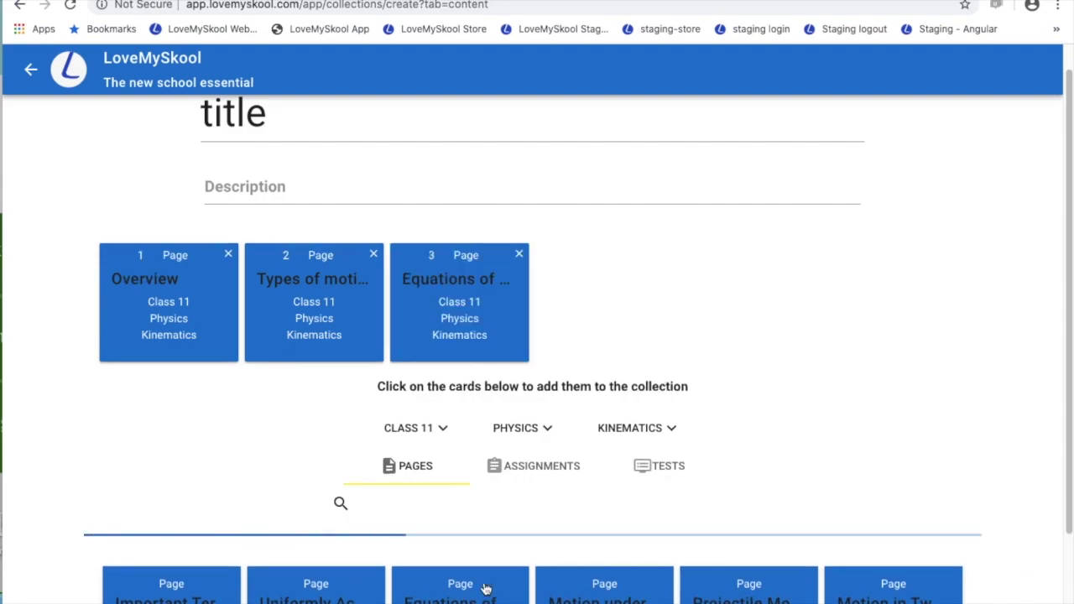
Step: Add the Kinematics Assignment and the Kinematics Practice Test to the new collection
{"action": "left_click", "coordinate": [515, 470]}
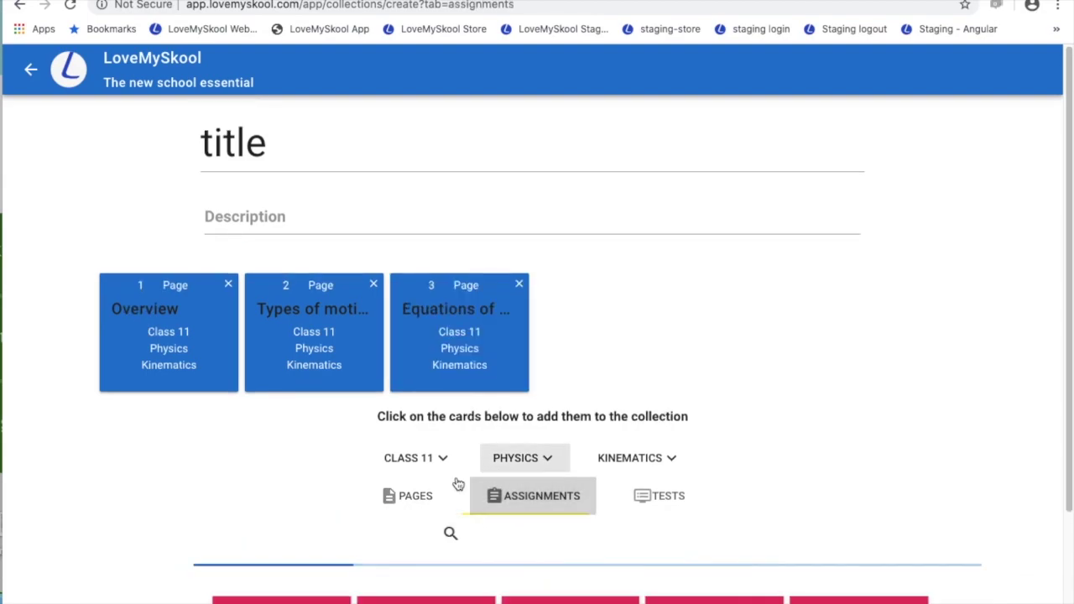
{"action": "left_click", "coordinate": [740, 592]}
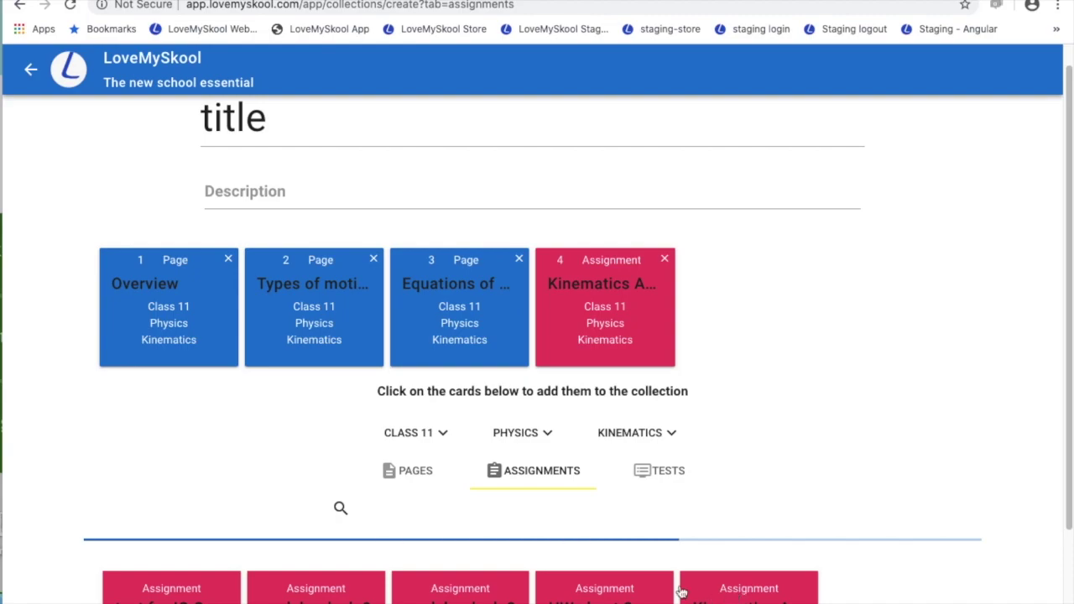
{"action": "left_click", "coordinate": [651, 478]}
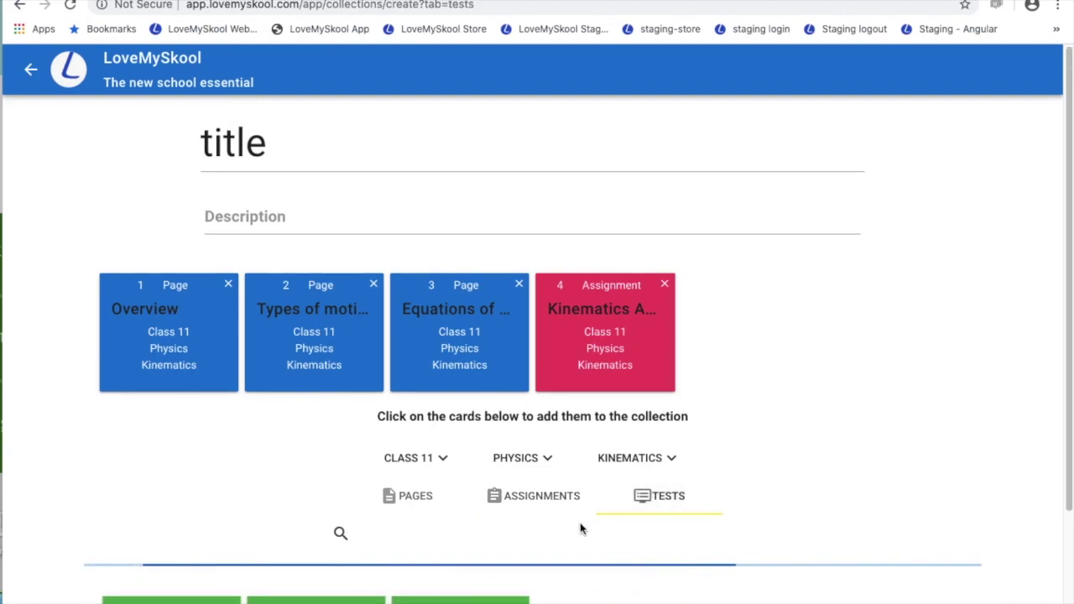
{"action": "scroll", "coordinate": [578, 525], "scroll_direction": "down", "scroll_amount": 2}
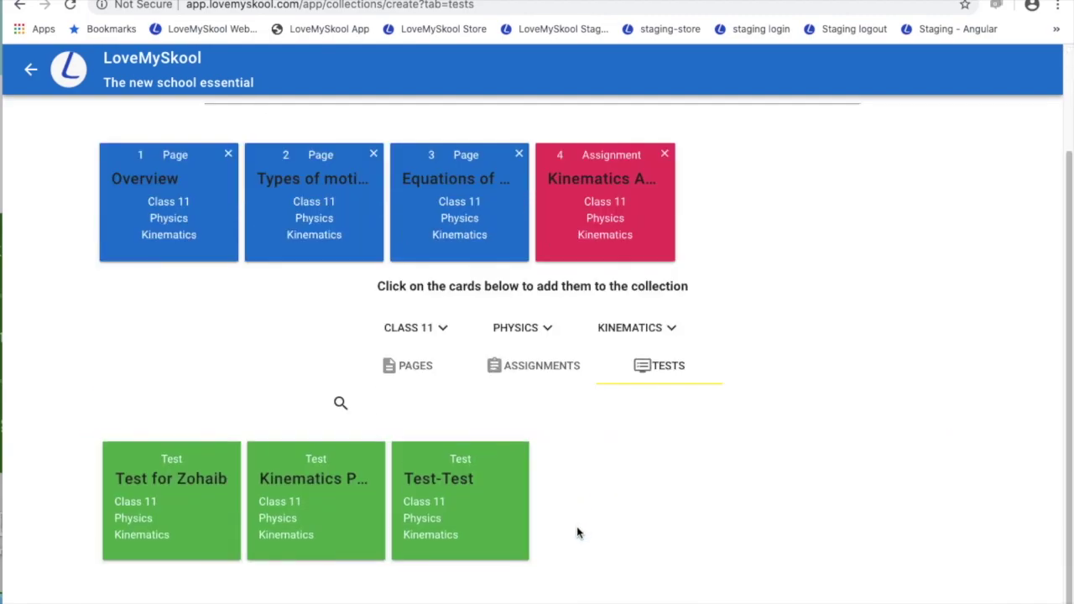
{"action": "left_click", "coordinate": [323, 488]}
{"action": "scroll", "coordinate": [442, 497], "scroll_direction": "up", "scroll_amount": 2}
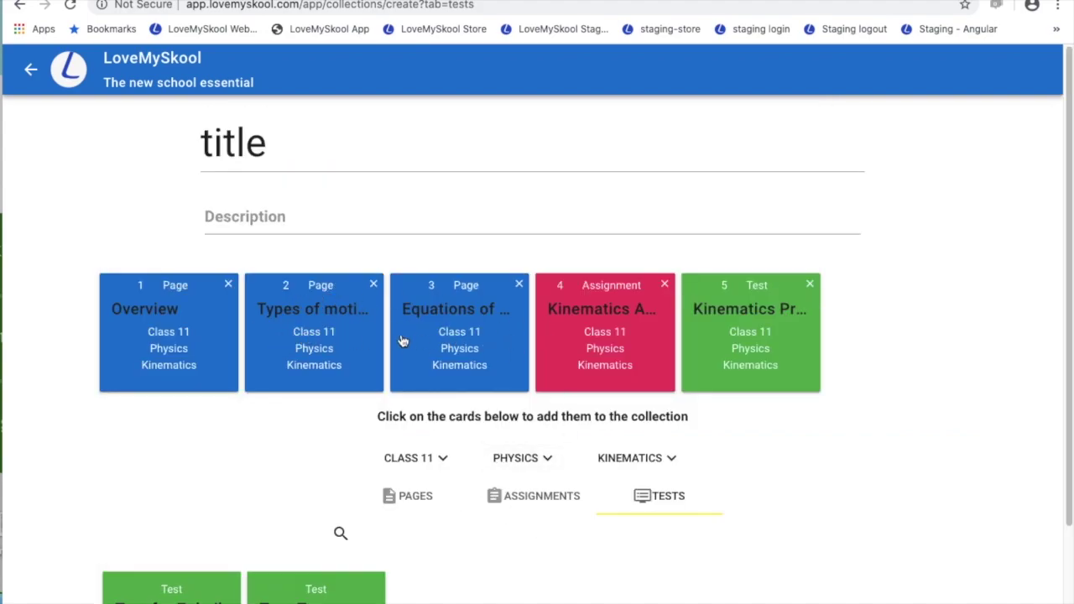
Step: Reorder the collection with Kinematics Assignment first and Equations of Motion ahead of Types of motion, and leave without saving it
{"action": "left_click_drag", "start_coordinate": [443, 313], "coordinate": [257, 289]}
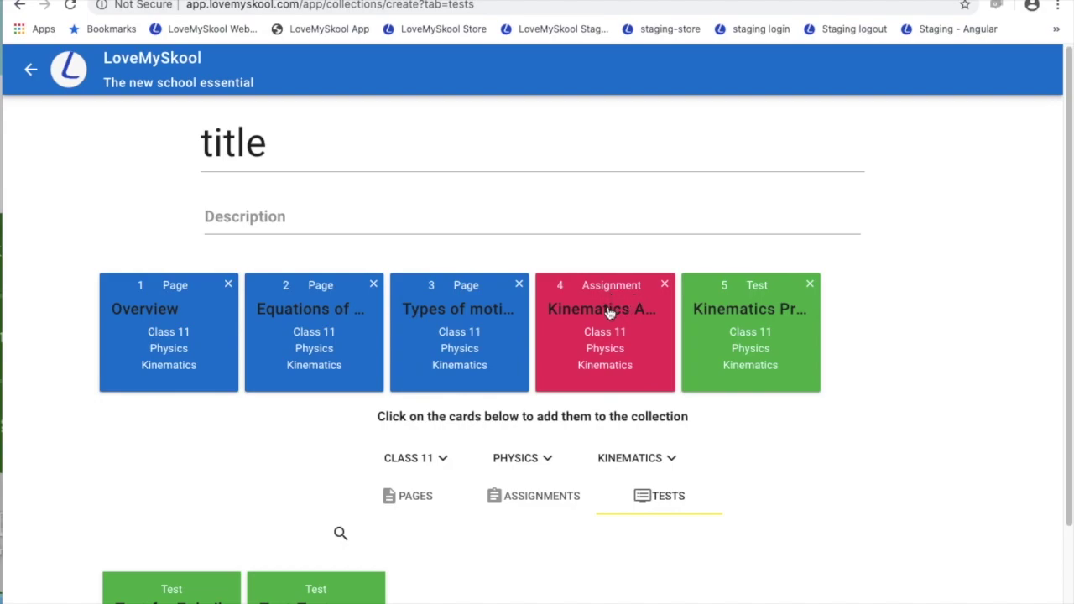
{"action": "left_click_drag", "start_coordinate": [609, 312], "coordinate": [159, 308]}
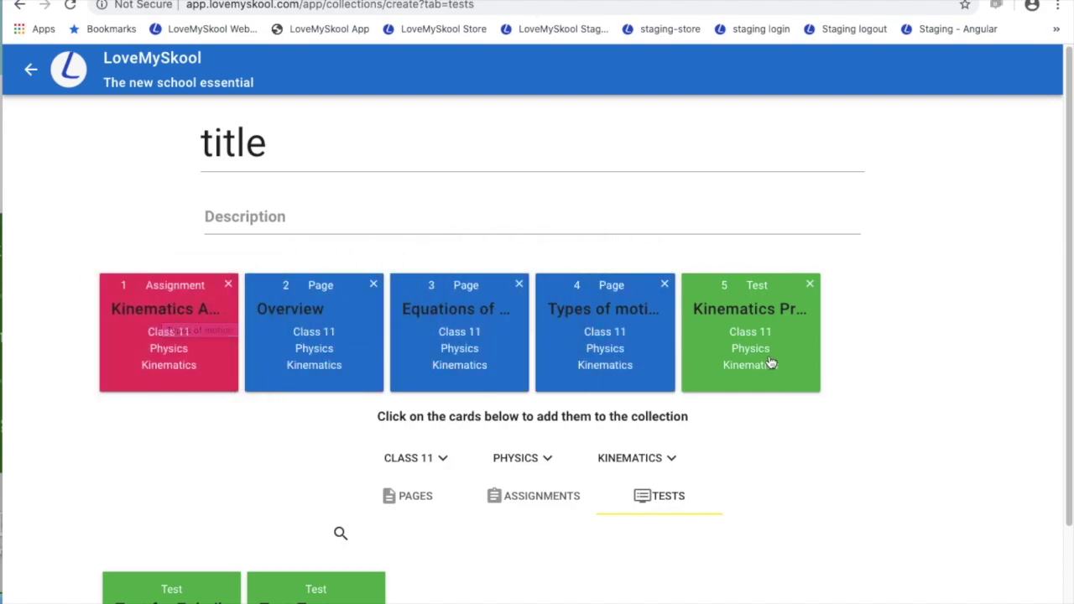
{"action": "scroll", "coordinate": [516, 479], "scroll_direction": "down", "scroll_amount": 3}
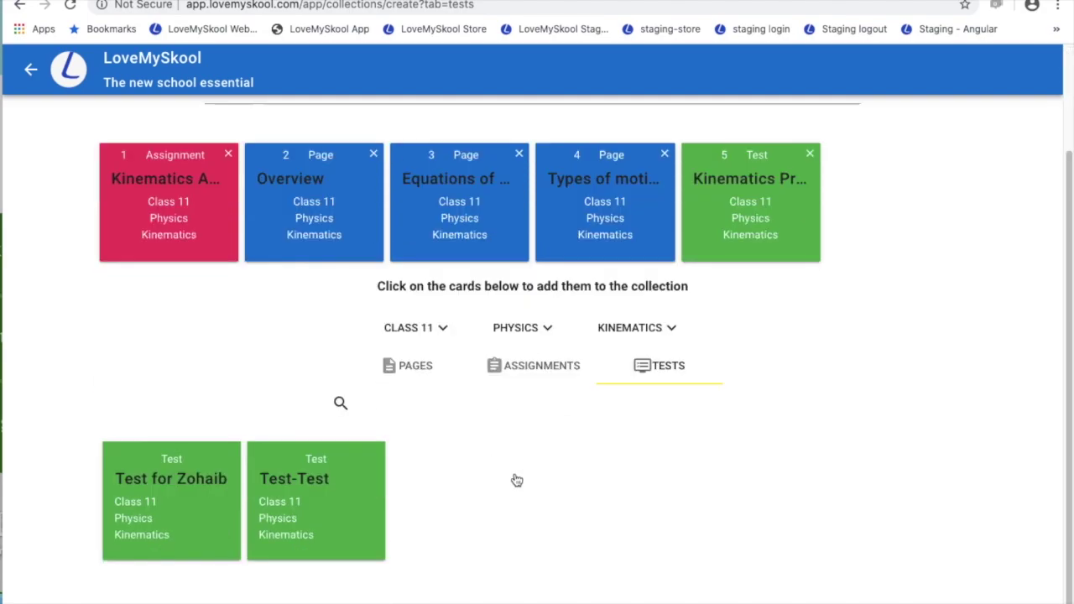
{"action": "scroll", "coordinate": [785, 533], "scroll_direction": "up", "scroll_amount": 3}
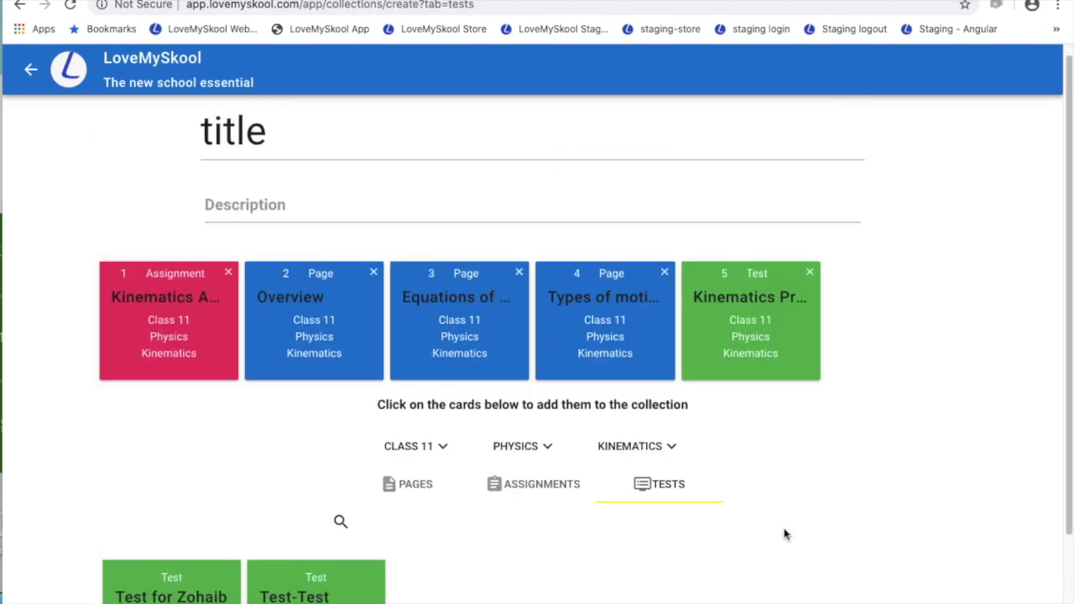
{"action": "left_click", "coordinate": [33, 76]}
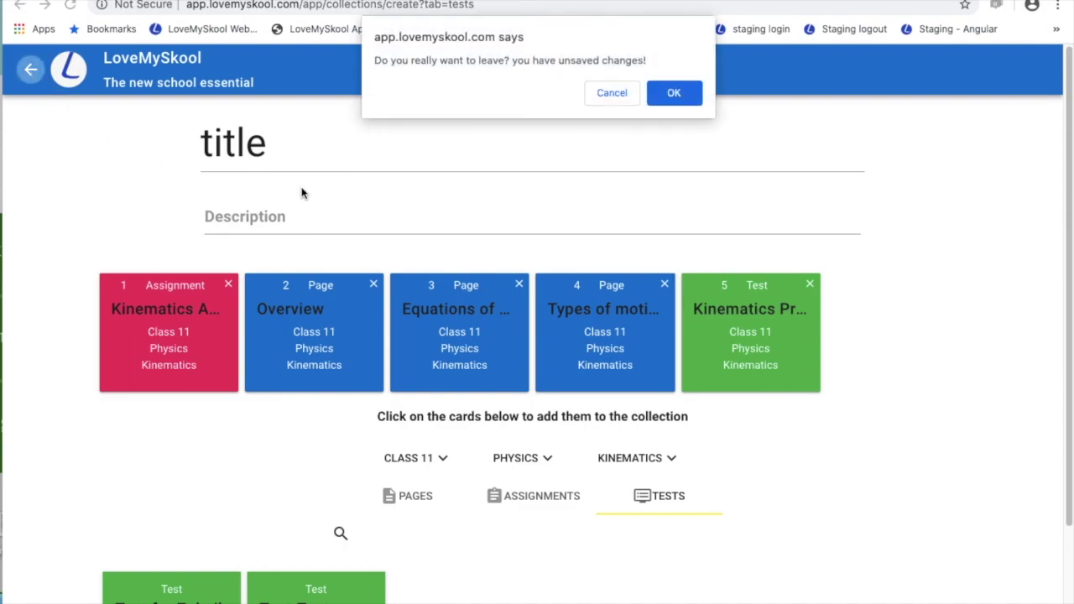
{"action": "left_click", "coordinate": [681, 91]}
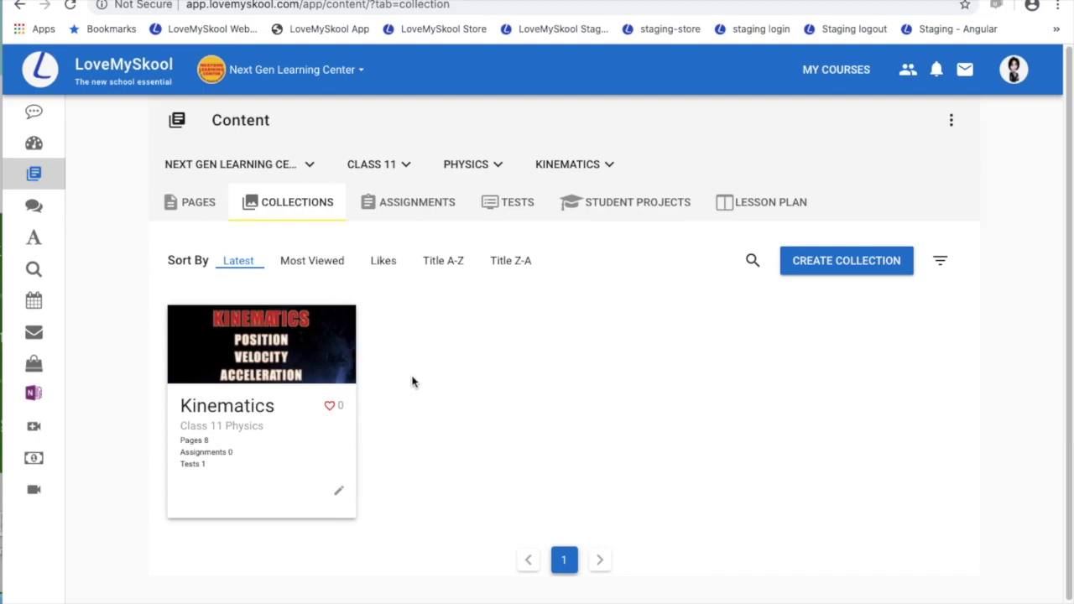
Step: Open the Kinematics collection and look through its Important Terminologies and Types of motion pages
{"action": "left_click", "coordinate": [244, 408]}
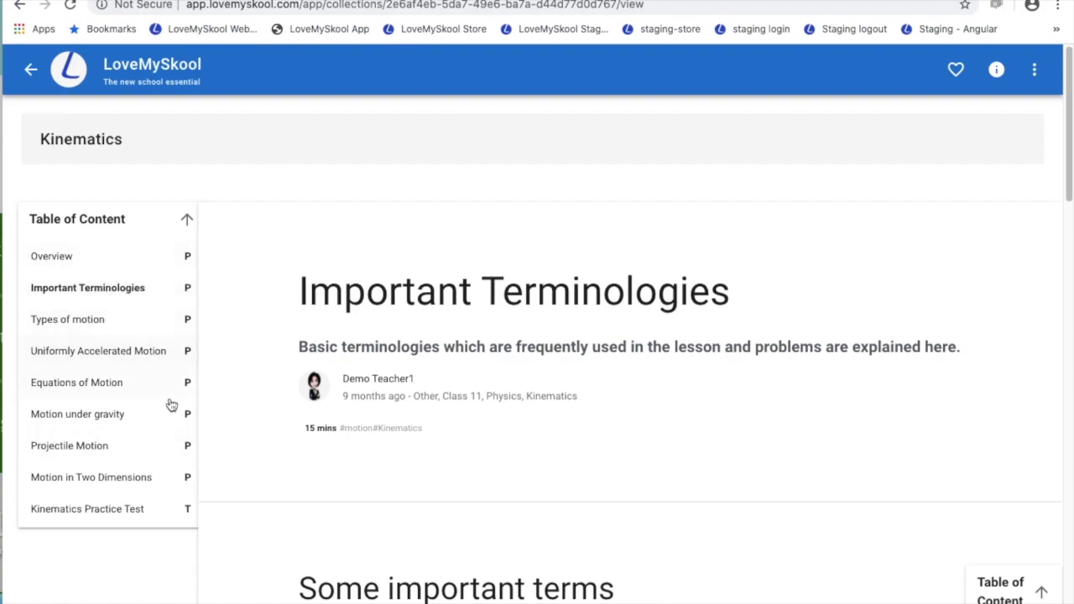
{"action": "scroll", "coordinate": [415, 490], "scroll_direction": "down", "scroll_amount": 10}
{"action": "scroll", "coordinate": [413, 489], "scroll_direction": "down", "scroll_amount": 10}
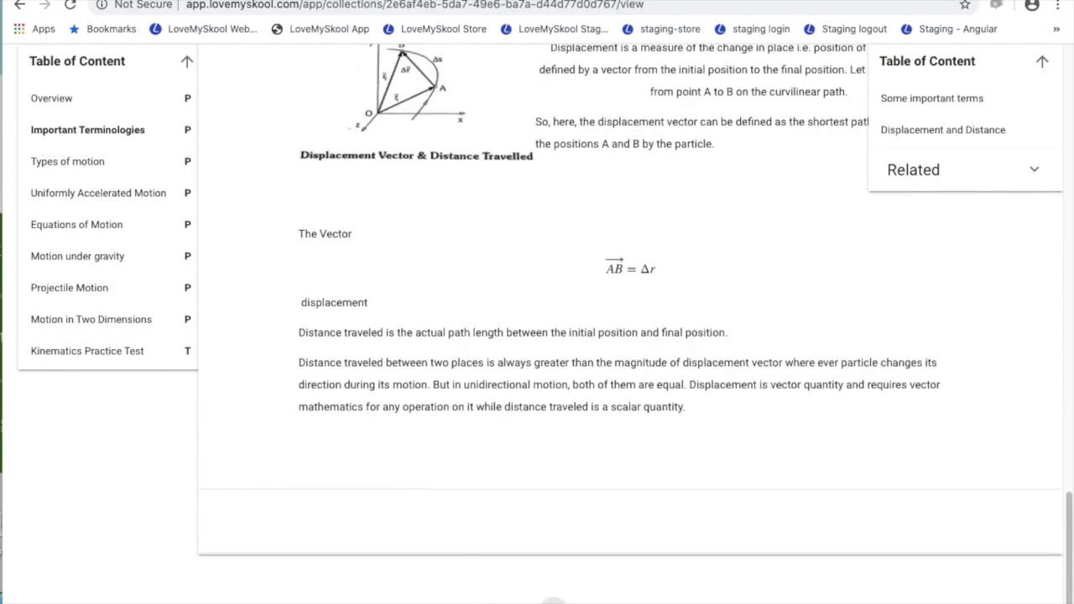
{"action": "left_click", "coordinate": [553, 602]}
{"action": "scroll", "coordinate": [490, 436], "scroll_direction": "down", "scroll_amount": 2}
{"action": "scroll", "coordinate": [491, 436], "scroll_direction": "down", "scroll_amount": 10}
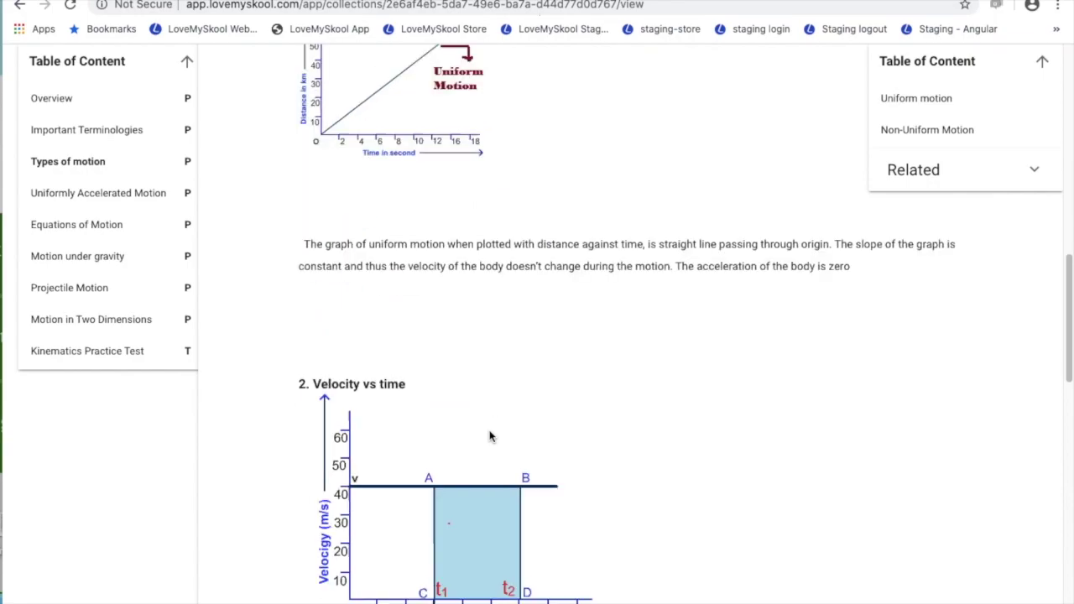
{"action": "scroll", "coordinate": [491, 437], "scroll_direction": "down", "scroll_amount": 15}
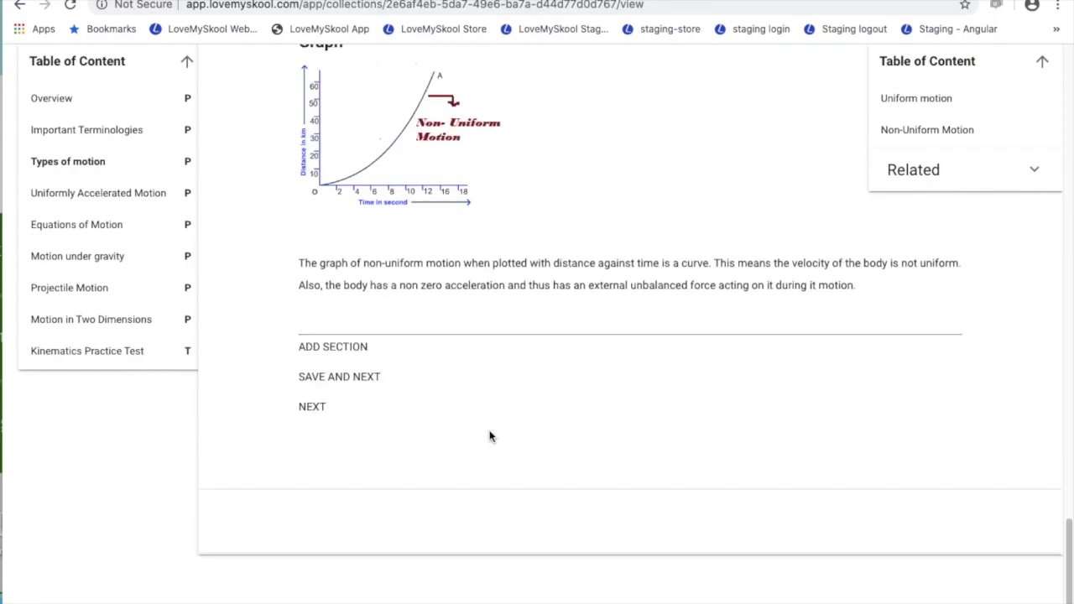
Step: Advance to the collection's Uniformly Accelerated Motion page, look through it, and return to the collections list
{"action": "left_click", "coordinate": [552, 601]}
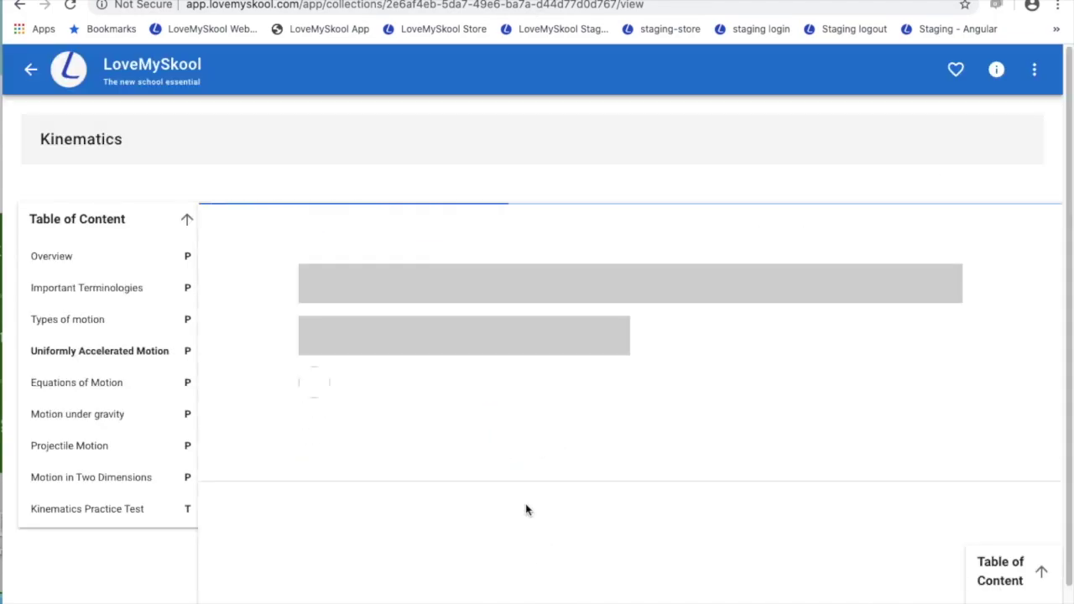
{"action": "scroll", "coordinate": [444, 417], "scroll_direction": "down", "scroll_amount": 3}
{"action": "scroll", "coordinate": [443, 416], "scroll_direction": "down", "scroll_amount": 10}
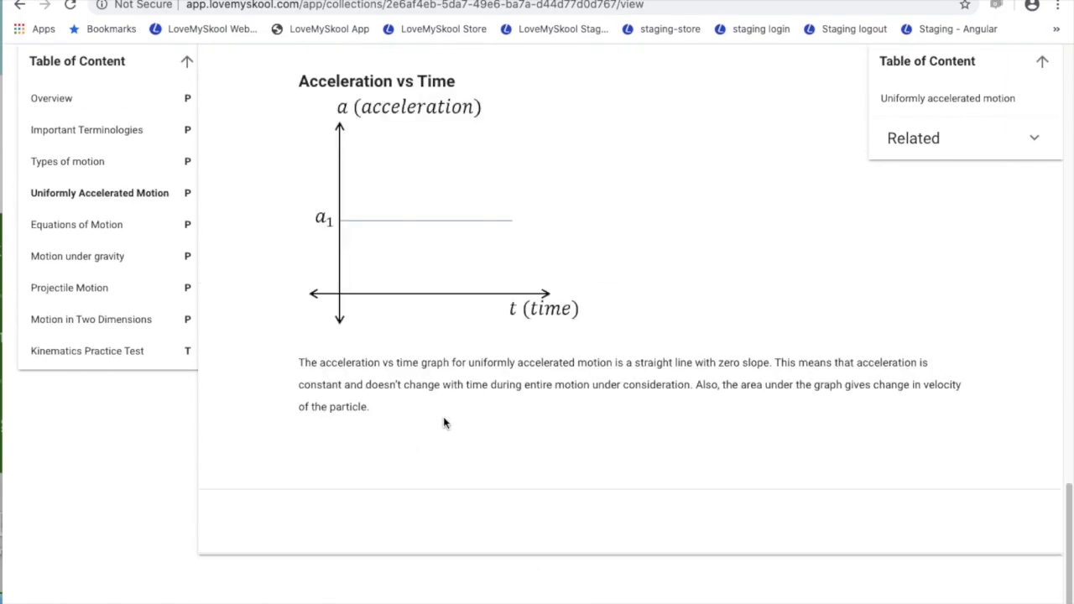
{"action": "scroll", "coordinate": [443, 416], "scroll_direction": "up", "scroll_amount": 20}
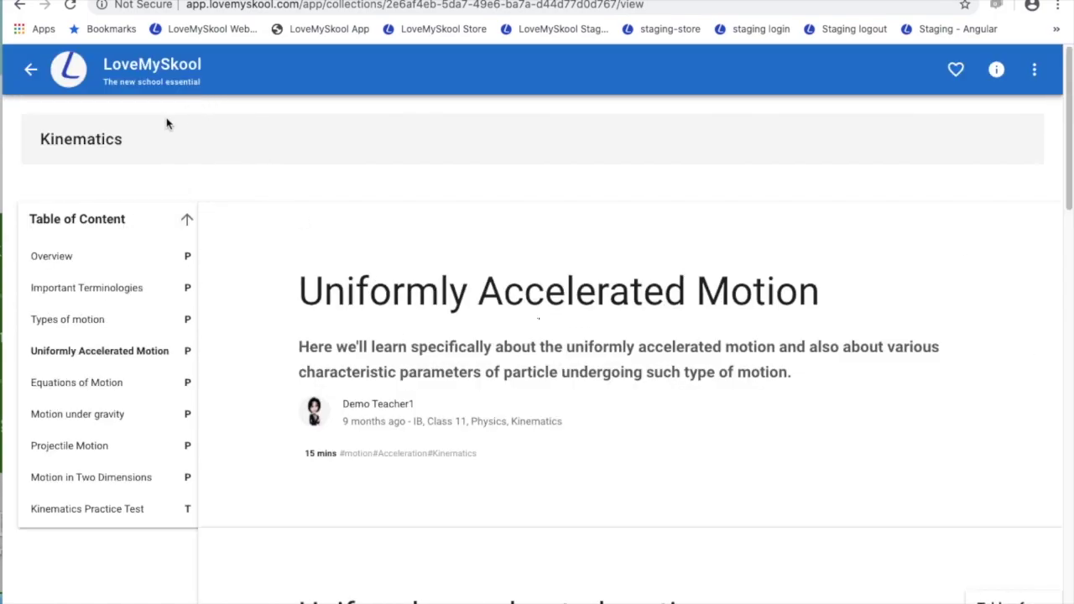
{"action": "left_click", "coordinate": [30, 68]}
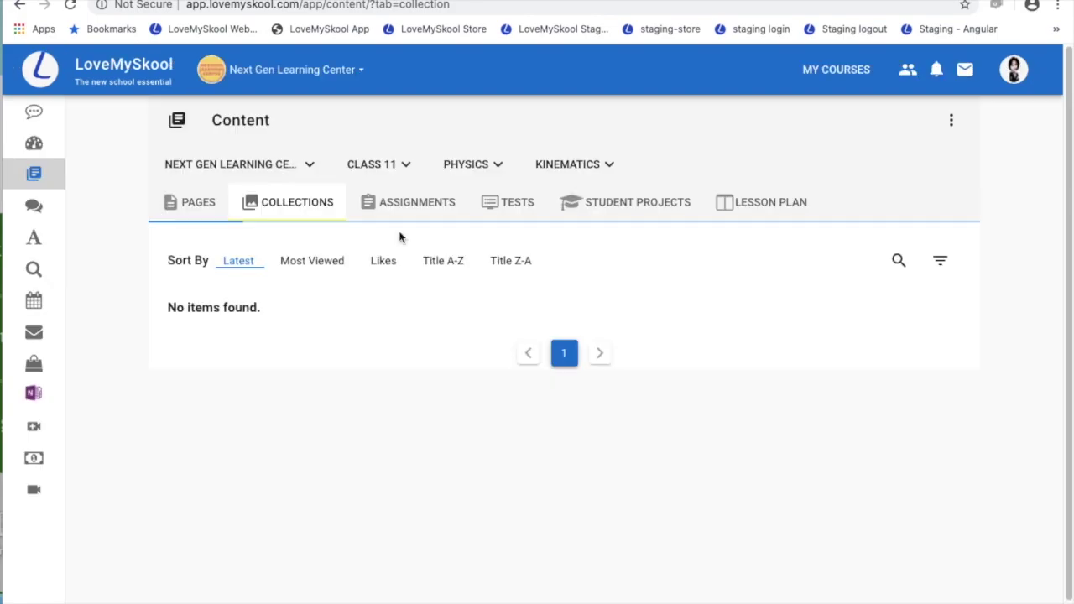
Step: Open the Kinematics assignments and start creating a new assignment from the question bank
{"action": "left_click", "coordinate": [403, 210]}
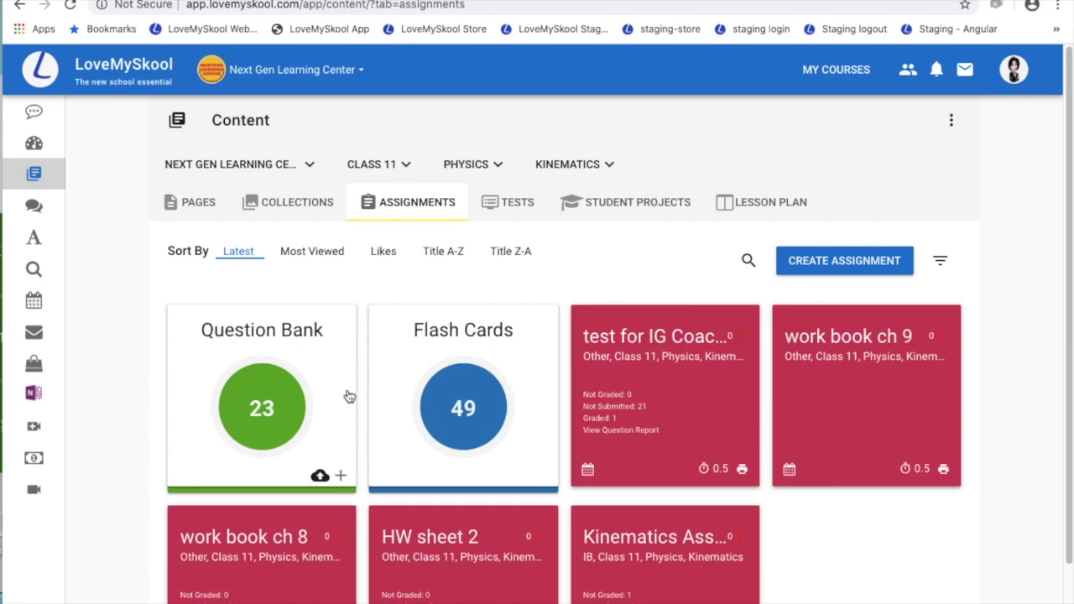
{"action": "left_click", "coordinate": [829, 267]}
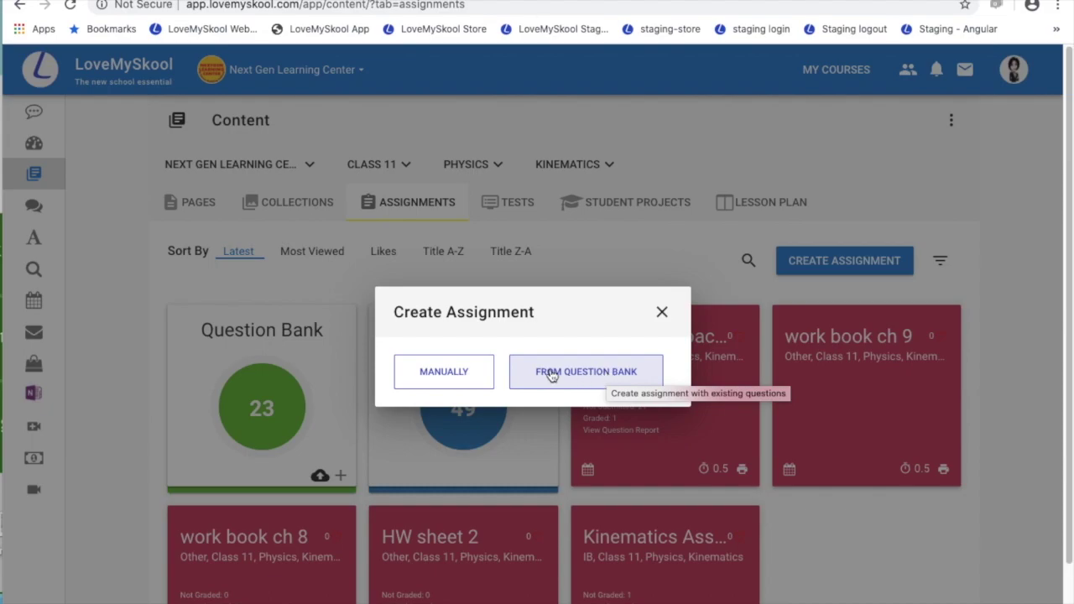
{"action": "left_click", "coordinate": [579, 373]}
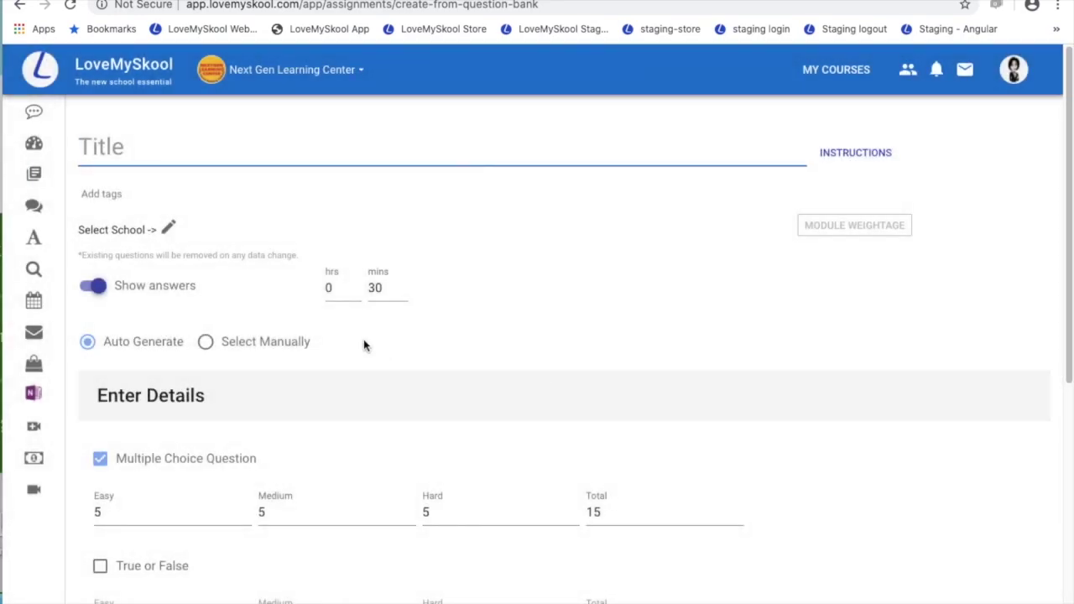
Step: Title the assignment Quiz and apply the Next Gen Learning Center, Class 11, Physics, Kinematics classification without choosing any concepts
{"action": "type", "text": "Quiz"}
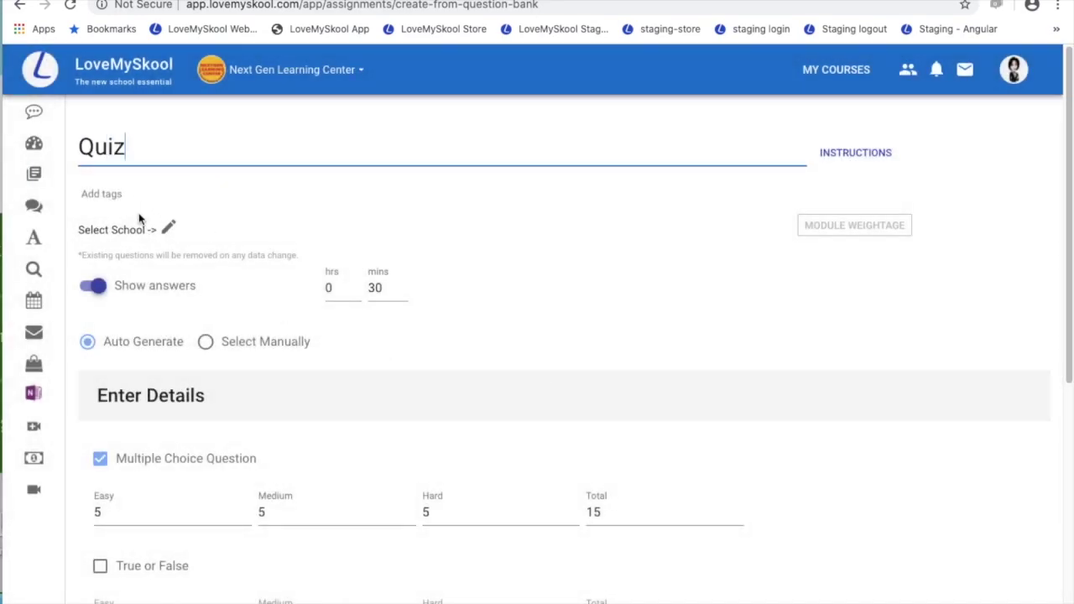
{"action": "left_click", "coordinate": [168, 226]}
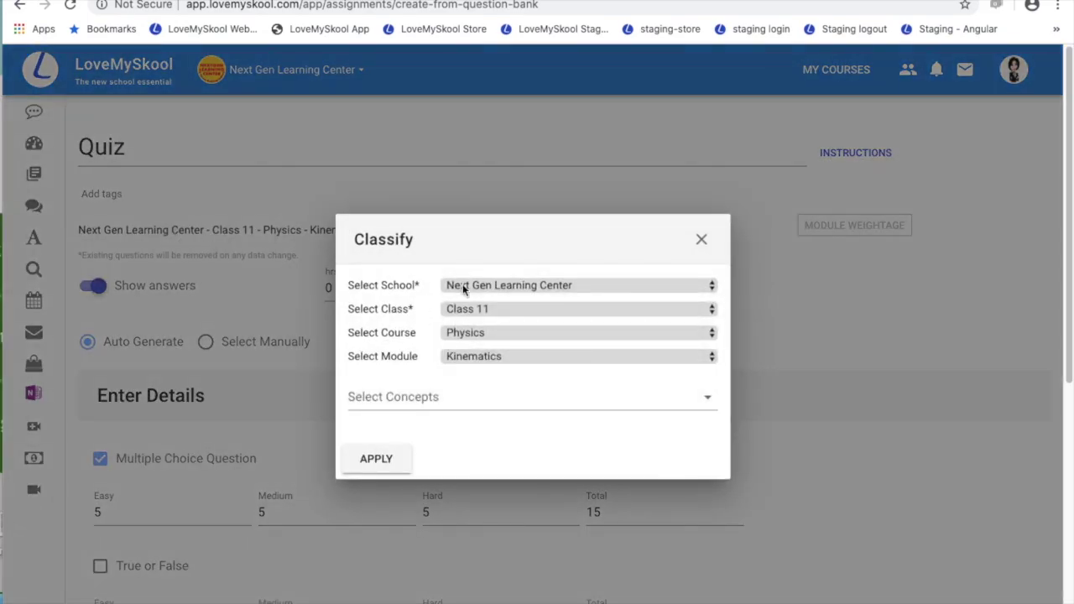
{"action": "left_click", "coordinate": [462, 402]}
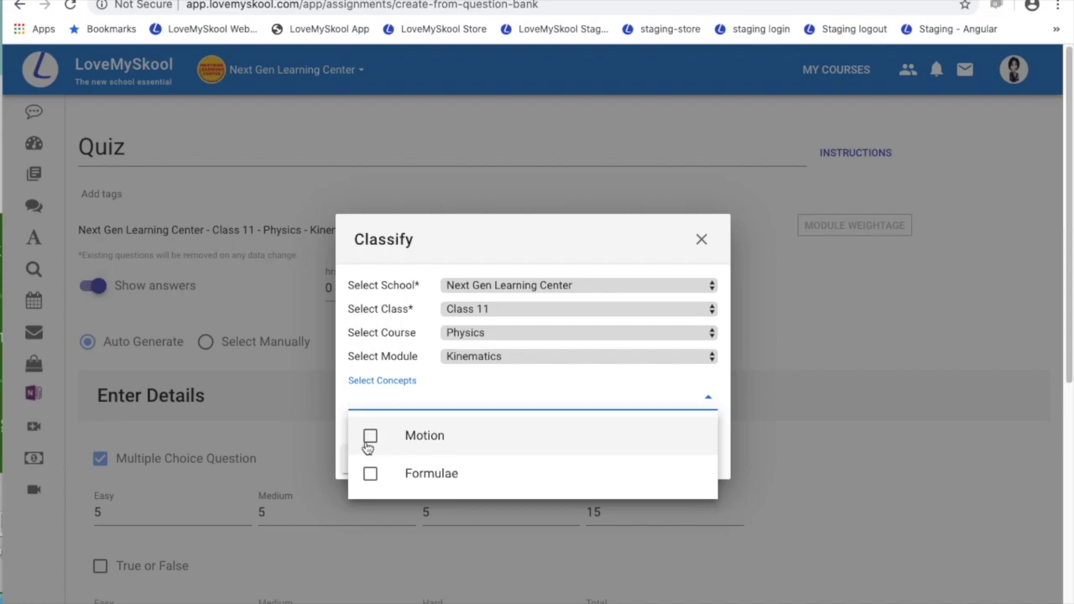
{"action": "left_click", "coordinate": [344, 428]}
{"action": "left_click", "coordinate": [376, 458]}
Step: Review the available question types and set the multiple choice questions to 2 easy and 1 hard
{"action": "scroll", "coordinate": [258, 376], "scroll_direction": "down", "scroll_amount": 1}
{"action": "scroll", "coordinate": [255, 379], "scroll_direction": "down", "scroll_amount": 2}
{"action": "scroll", "coordinate": [223, 385], "scroll_direction": "down", "scroll_amount": 4}
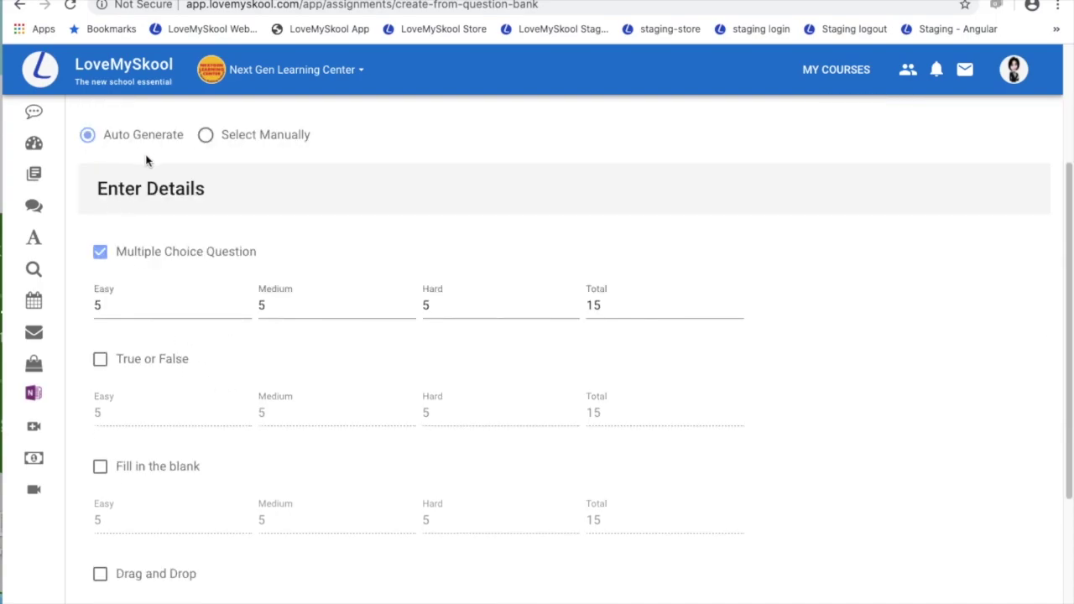
{"action": "scroll", "coordinate": [167, 276], "scroll_direction": "down", "scroll_amount": 1}
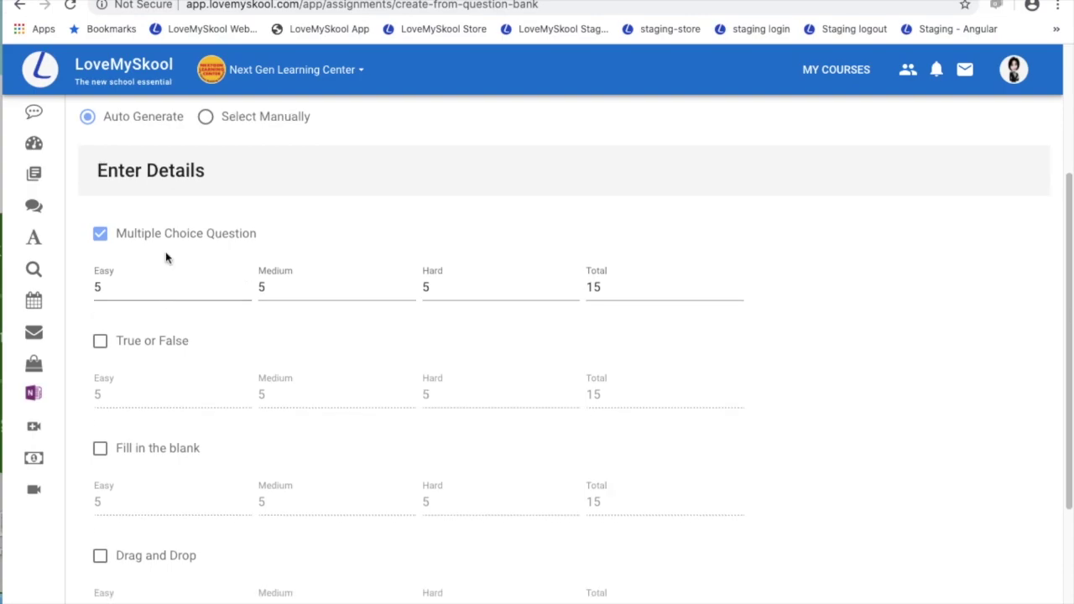
{"action": "scroll", "coordinate": [188, 373], "scroll_direction": "down", "scroll_amount": 1}
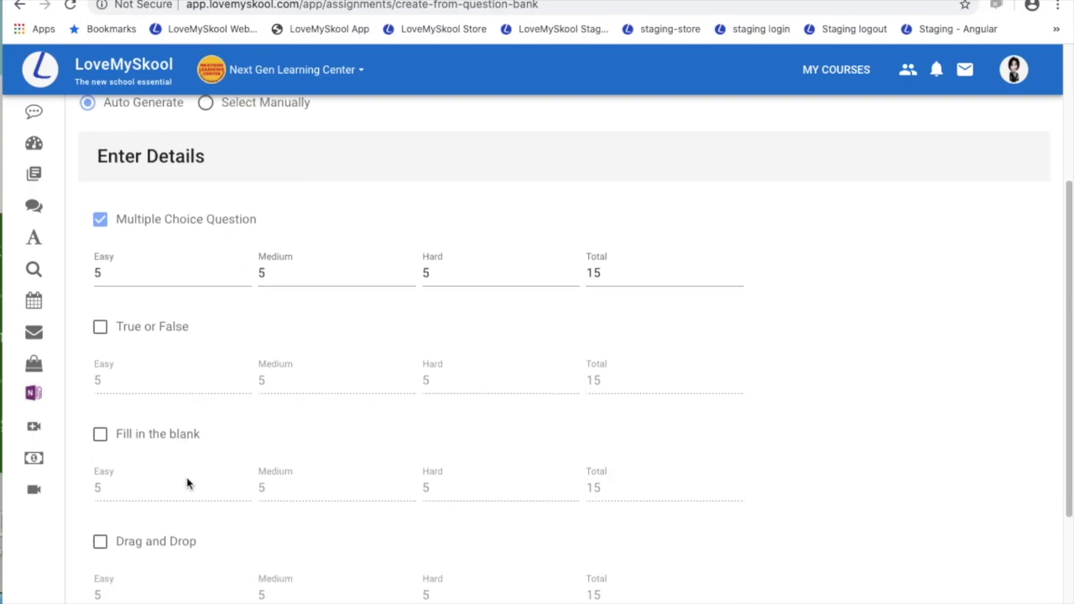
{"action": "scroll", "coordinate": [189, 494], "scroll_direction": "down", "scroll_amount": 1}
{"action": "scroll", "coordinate": [179, 556], "scroll_direction": "down", "scroll_amount": 1}
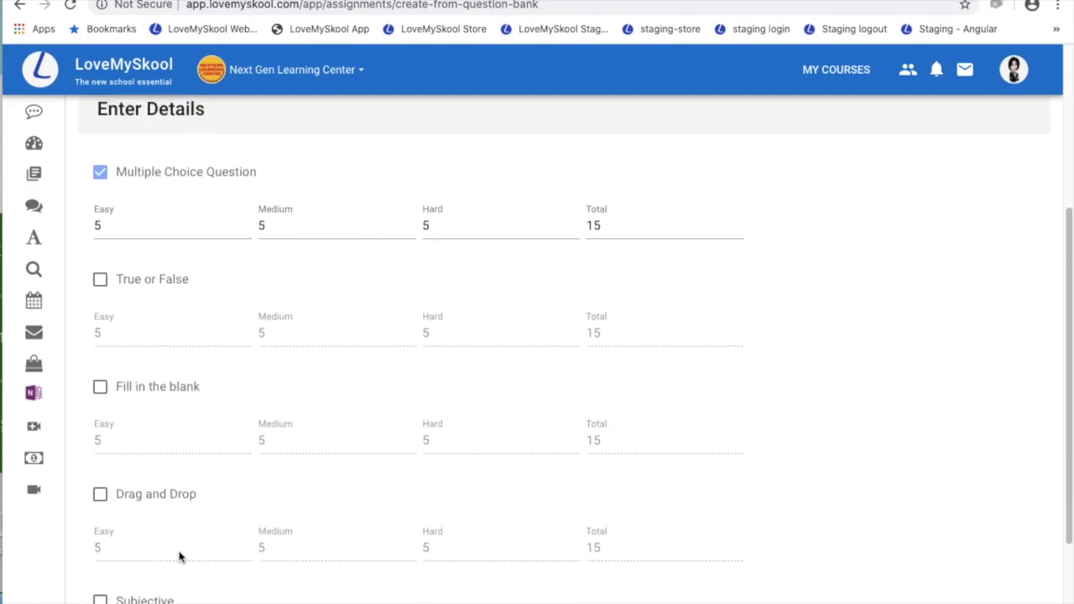
{"action": "scroll", "coordinate": [179, 556], "scroll_direction": "up", "scroll_amount": 1}
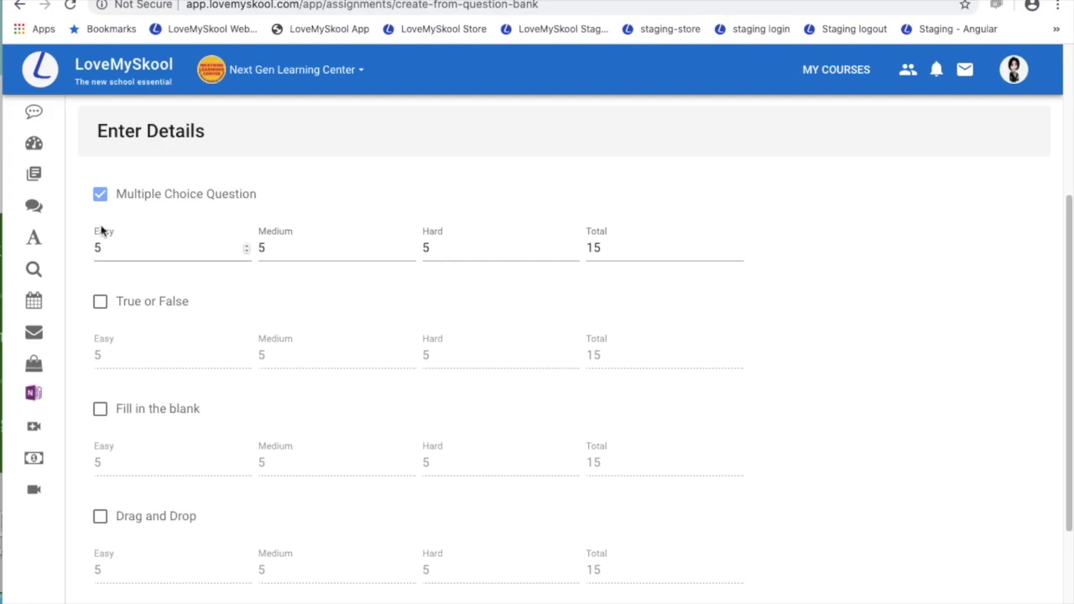
{"action": "left_click", "coordinate": [118, 250]}
{"action": "key", "text": "BackSpace"}
{"action": "type", "text": "2"}
{"action": "left_click", "coordinate": [298, 244]}
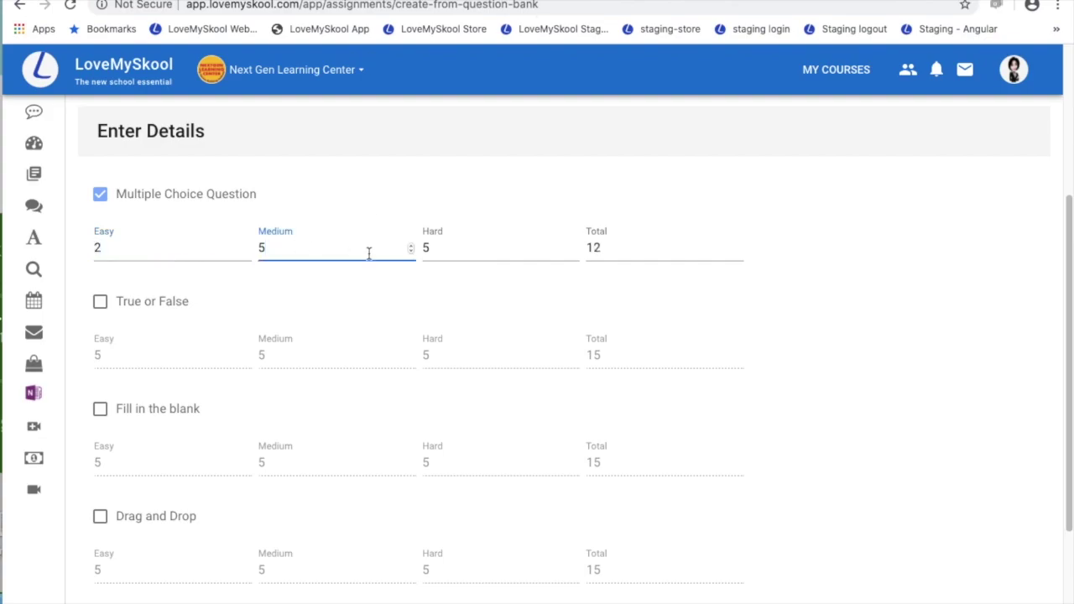
{"action": "left_click_drag", "start_coordinate": [440, 252], "coordinate": [396, 240]}
{"action": "type", "text": "1"}
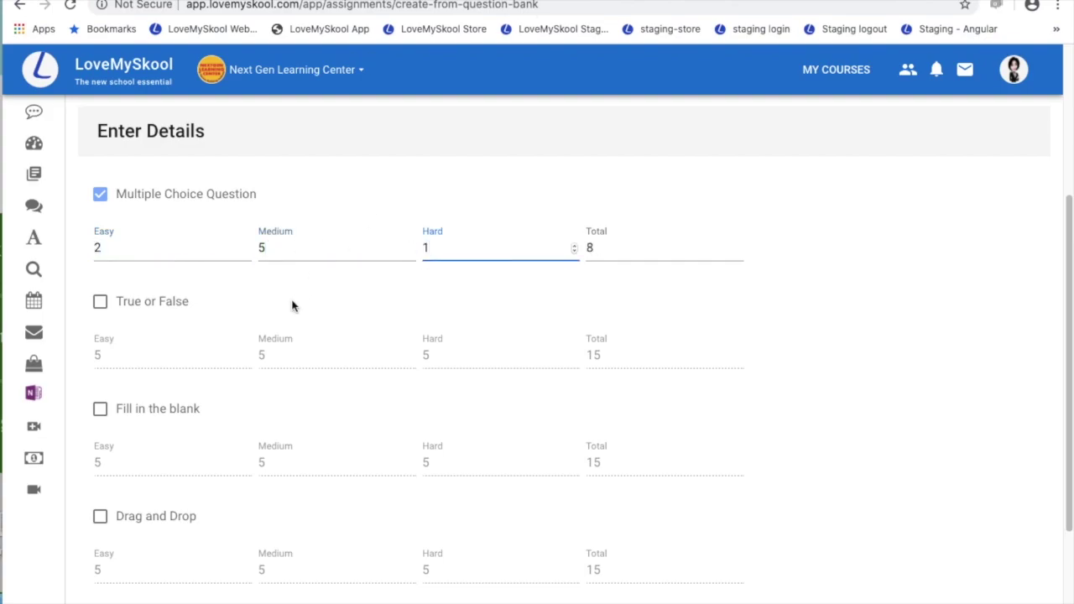
Step: Fetch the automatically generated questions for the quiz from the question bank
{"action": "scroll", "coordinate": [218, 327], "scroll_direction": "up", "scroll_amount": 3}
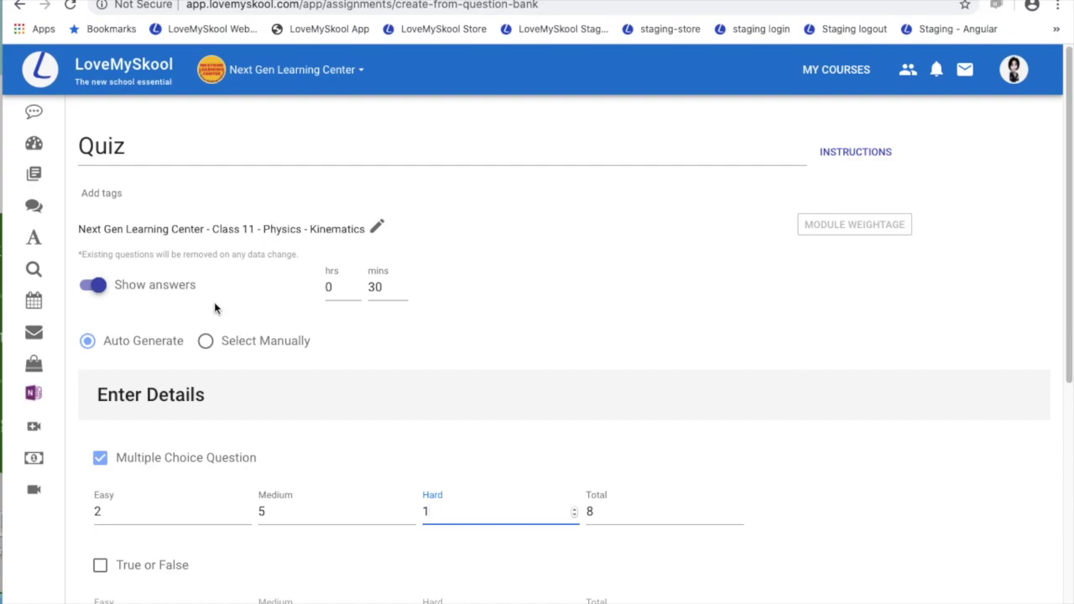
{"action": "scroll", "coordinate": [216, 307], "scroll_direction": "down", "scroll_amount": 7}
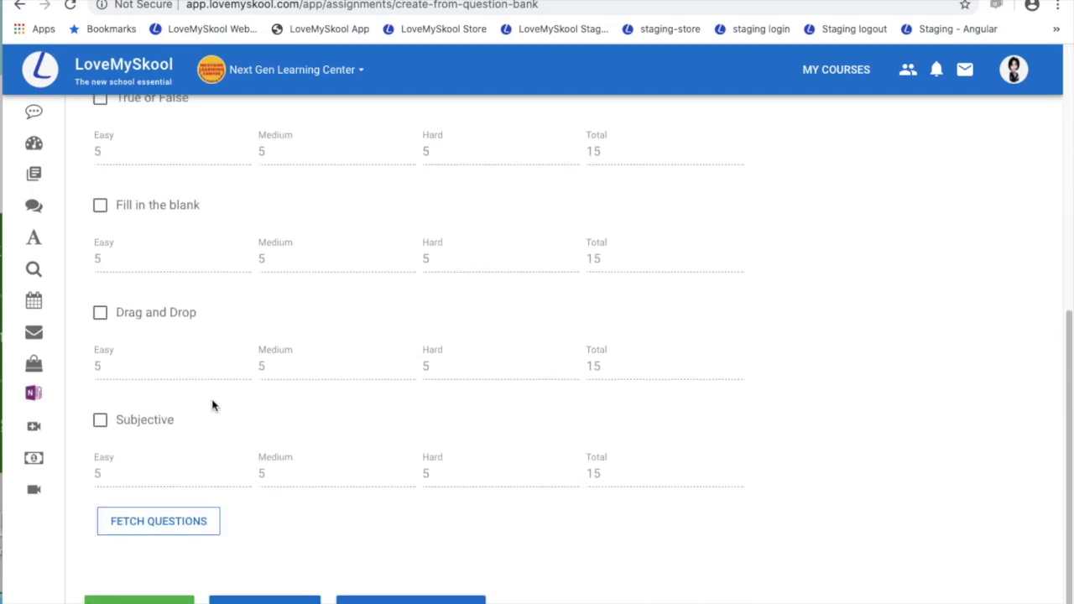
{"action": "left_click", "coordinate": [174, 524]}
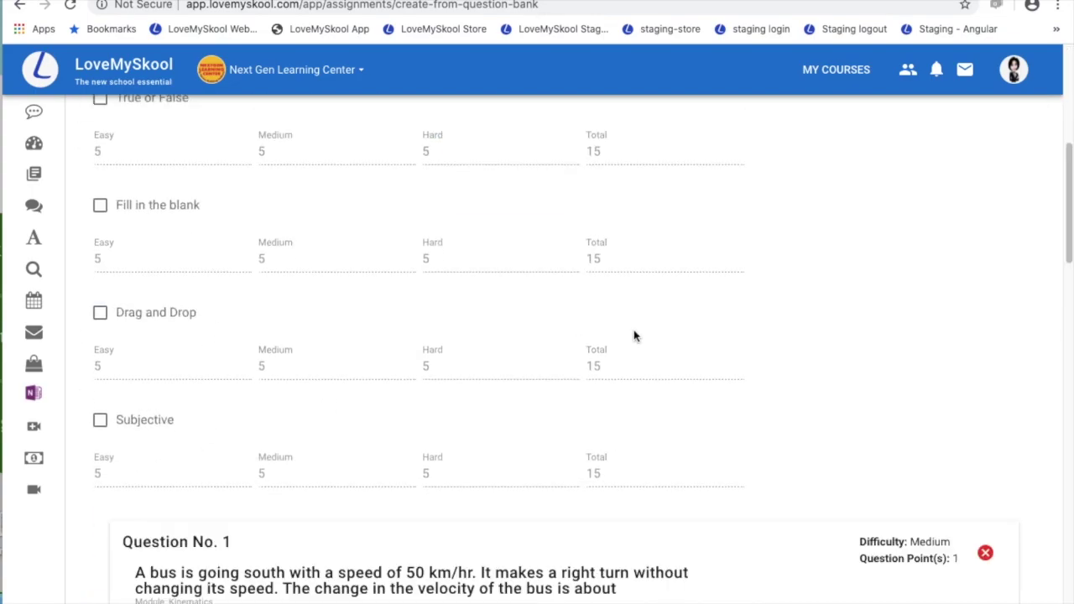
Step: Look through all the fetched quiz questions, checking their answers, difficulty and points, and return to the quiz settings
{"action": "scroll", "coordinate": [591, 457], "scroll_direction": "down", "scroll_amount": 4}
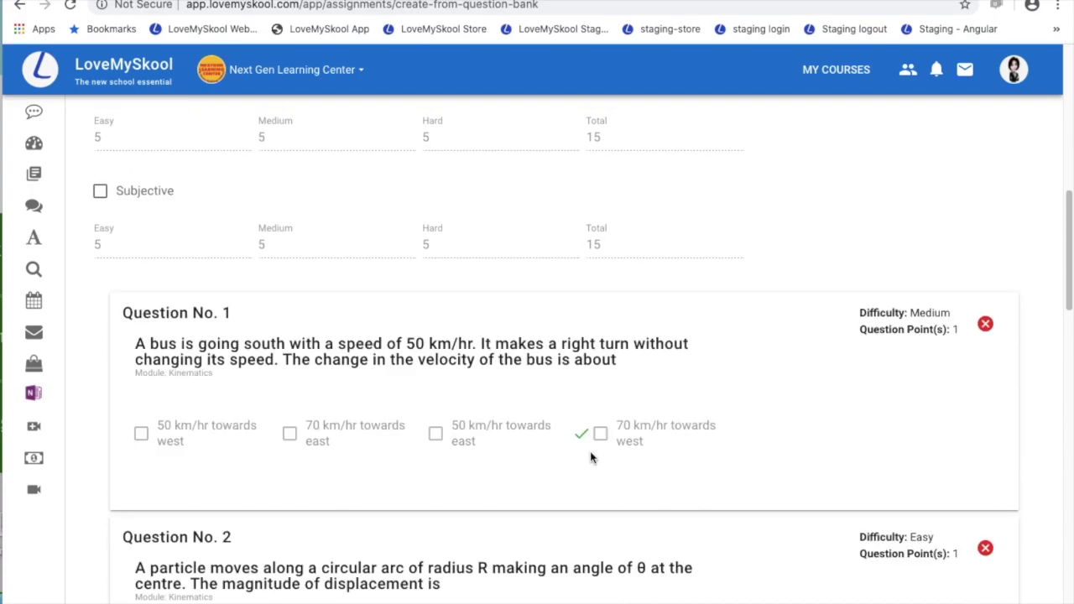
{"action": "scroll", "coordinate": [591, 458], "scroll_direction": "down", "scroll_amount": 3}
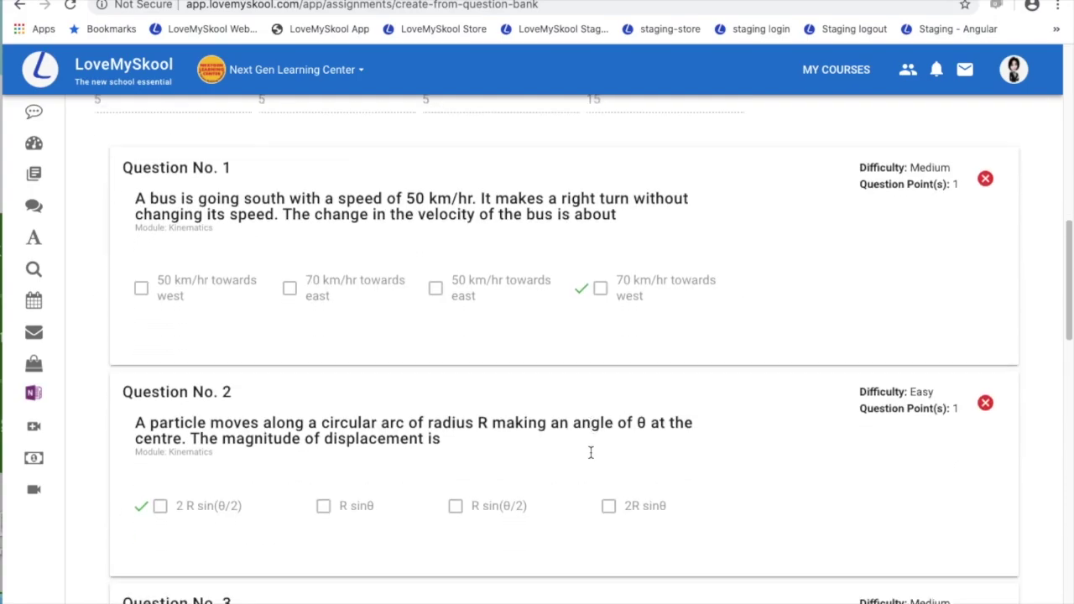
{"action": "scroll", "coordinate": [591, 453], "scroll_direction": "down", "scroll_amount": 6}
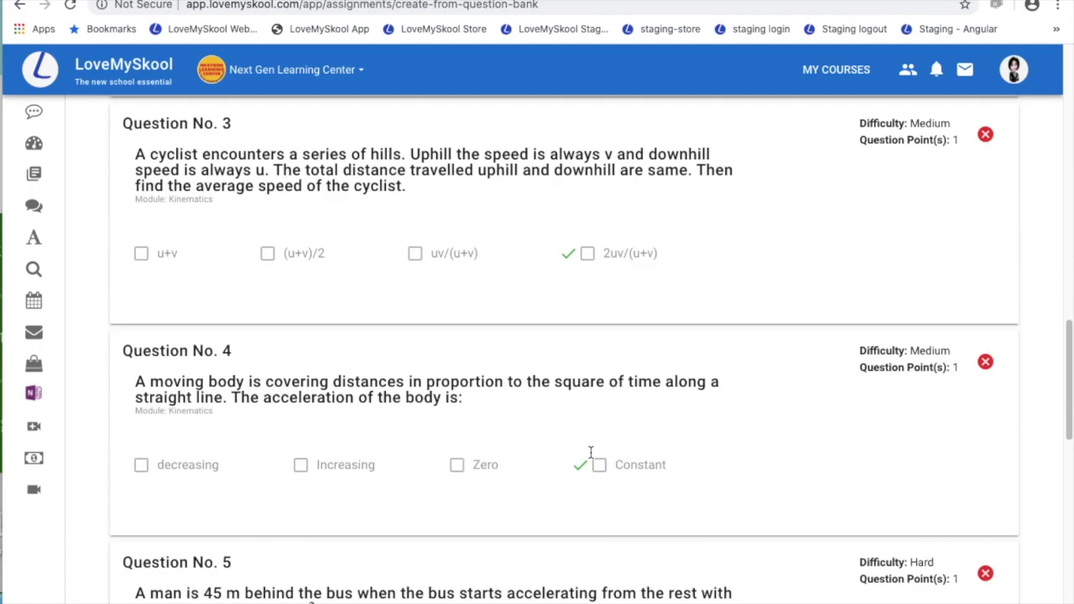
{"action": "scroll", "coordinate": [591, 452], "scroll_direction": "down", "scroll_amount": 6}
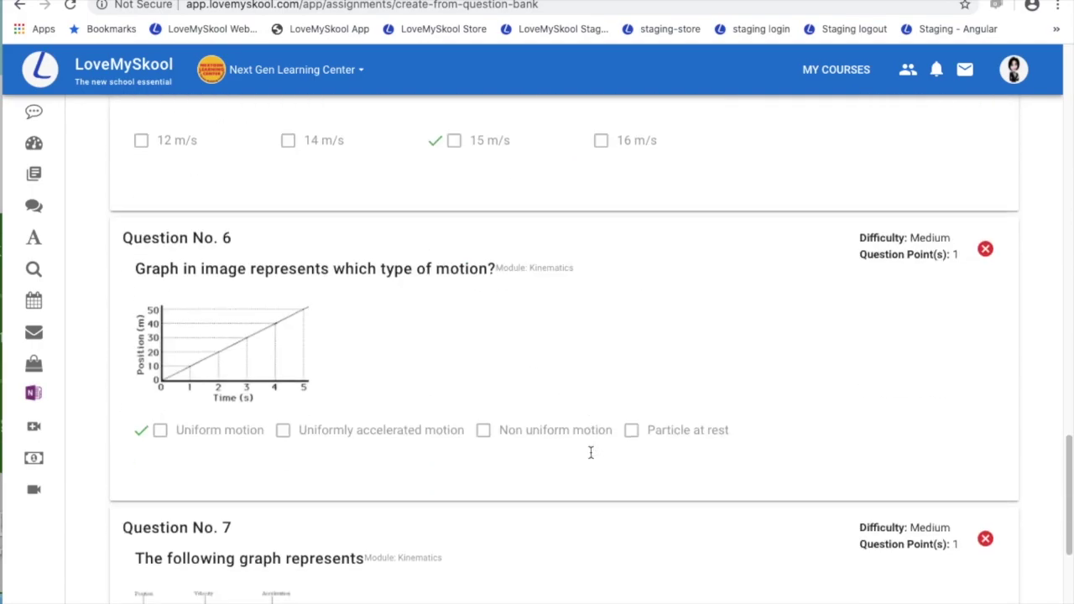
{"action": "scroll", "coordinate": [591, 452], "scroll_direction": "down", "scroll_amount": 2}
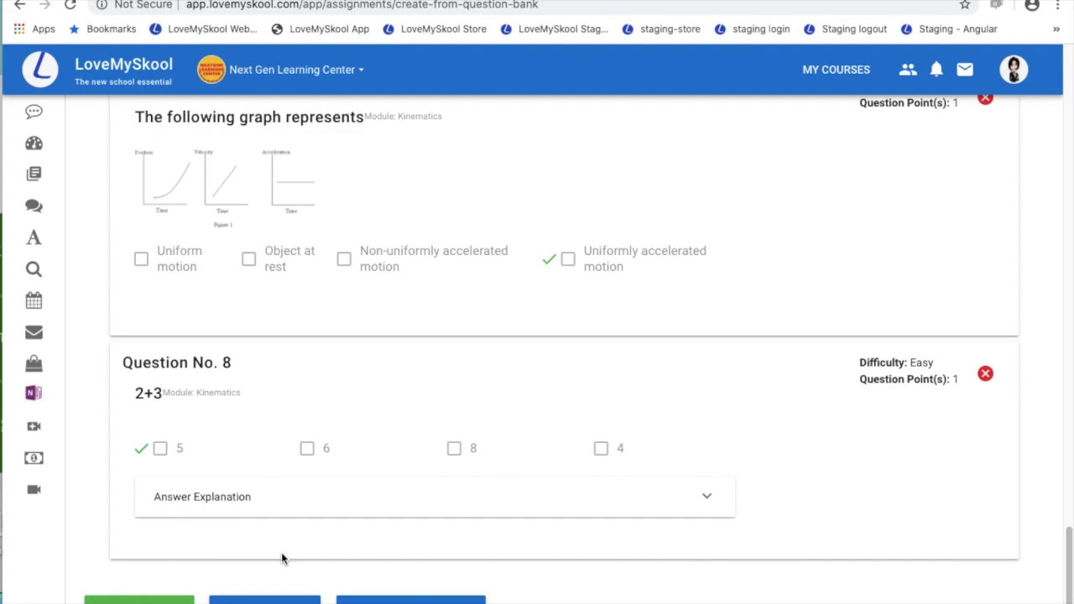
{"action": "scroll", "coordinate": [337, 486], "scroll_direction": "up", "scroll_amount": 15}
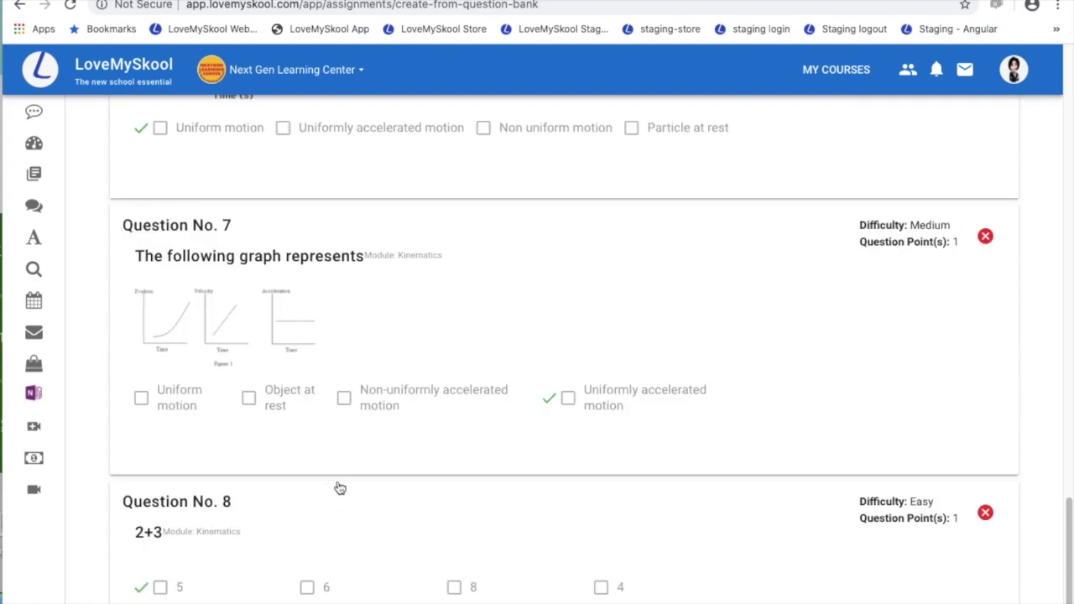
{"action": "scroll", "coordinate": [337, 485], "scroll_direction": "up", "scroll_amount": 10}
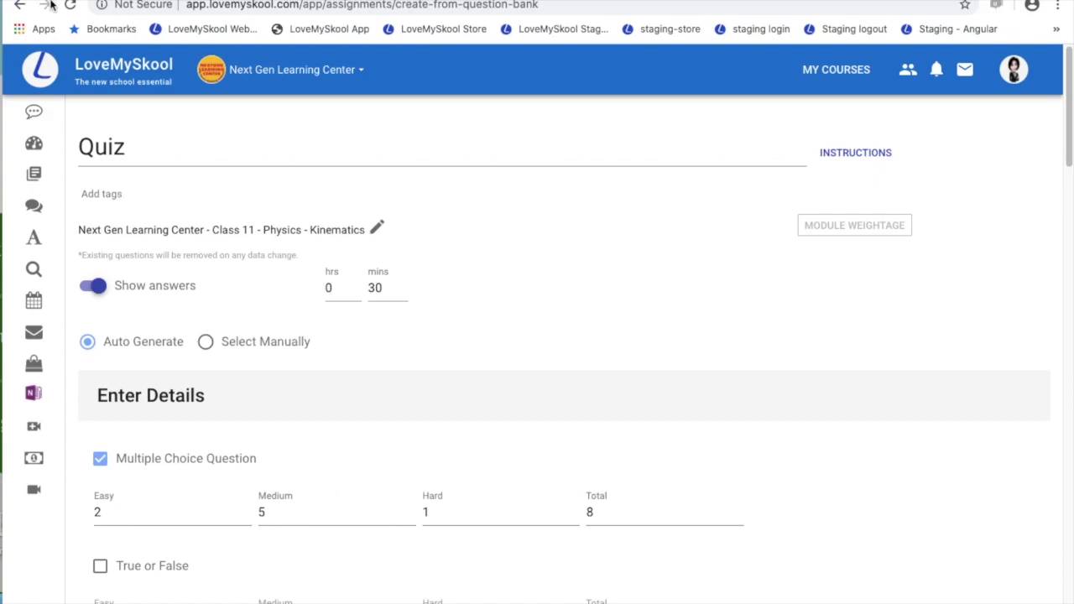
Step: Leave the quiz without saving it and return to the Kinematics assignments list
{"action": "left_click", "coordinate": [20, 7]}
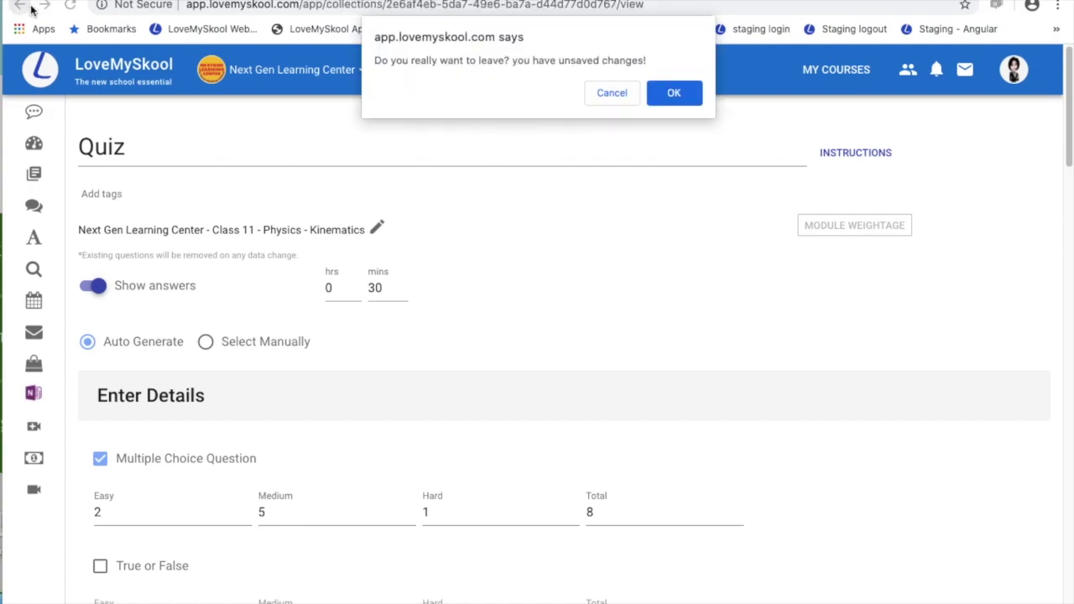
{"action": "left_click", "coordinate": [679, 91]}
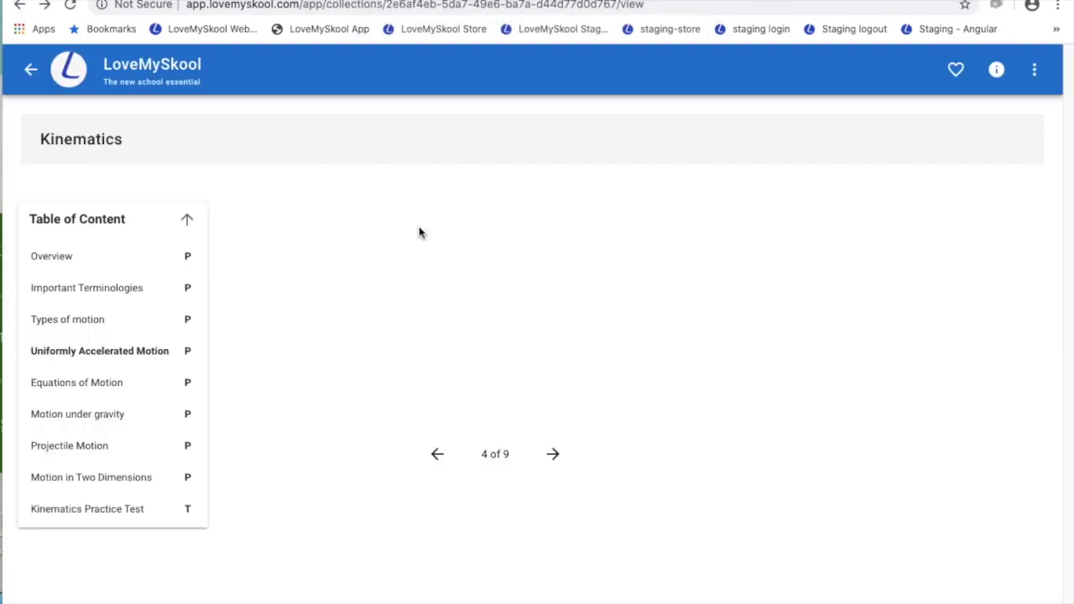
{"action": "left_click", "coordinate": [31, 70]}
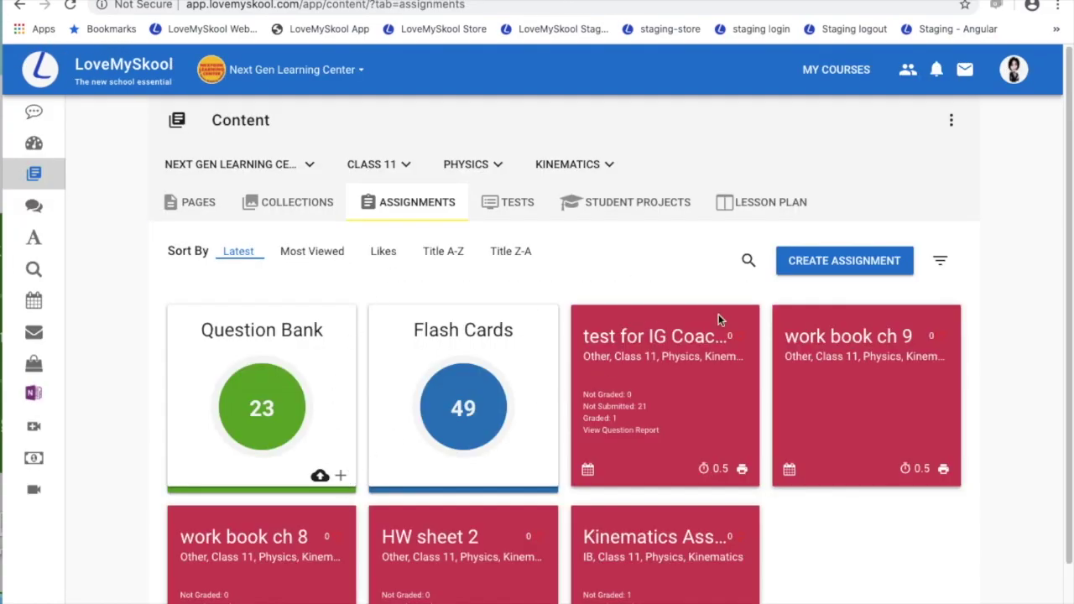
Step: Start a manual assignment, look over its settings and first multiple choice question, and leave without saving
{"action": "left_click", "coordinate": [861, 263]}
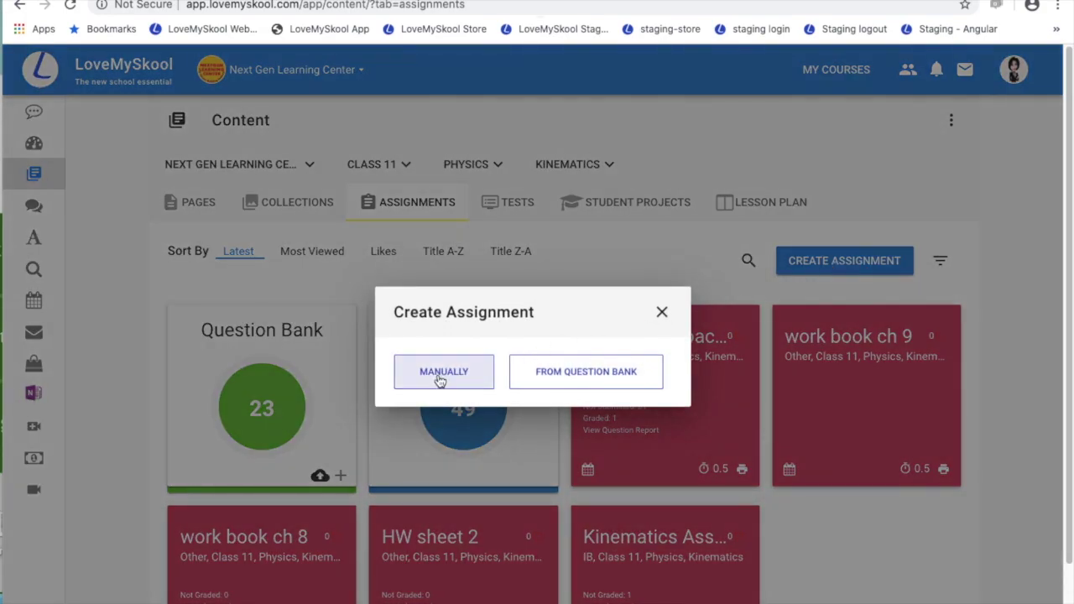
{"action": "left_click", "coordinate": [439, 380]}
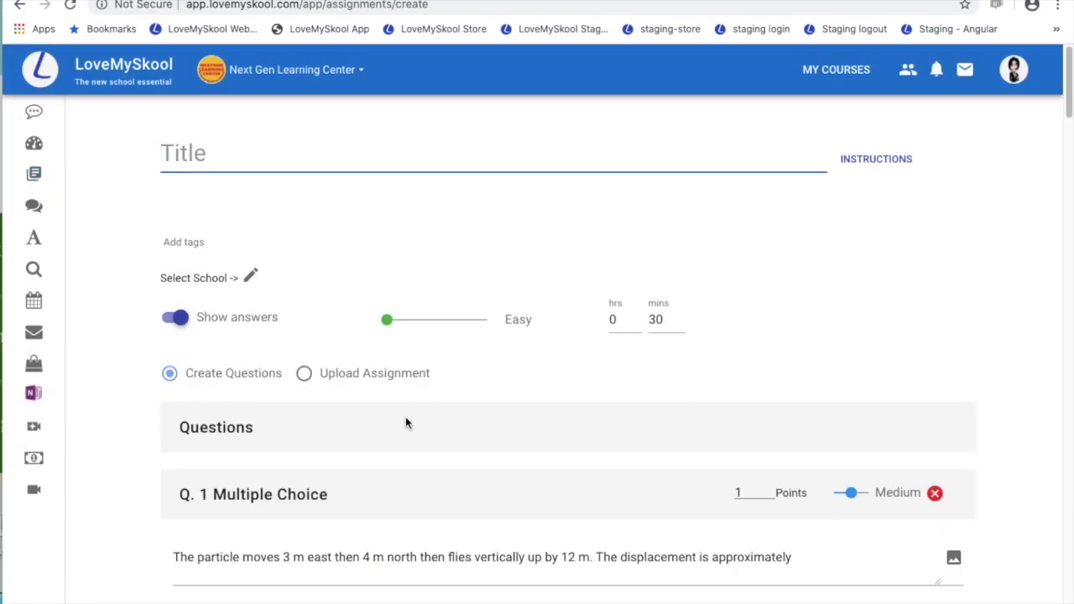
{"action": "scroll", "coordinate": [405, 416], "scroll_direction": "down", "scroll_amount": 2}
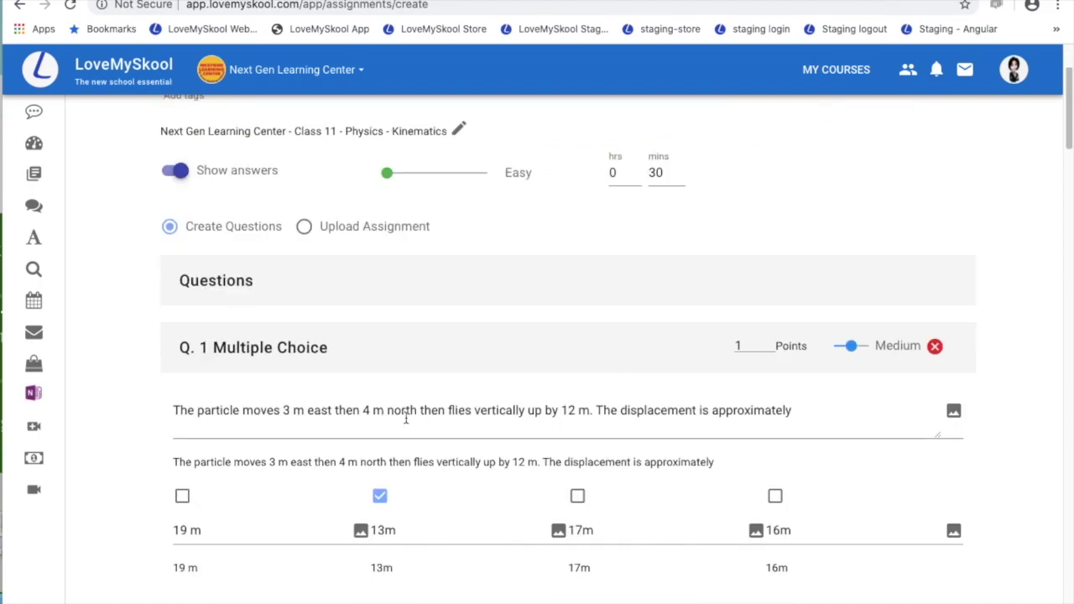
{"action": "scroll", "coordinate": [405, 416], "scroll_direction": "up", "scroll_amount": 3}
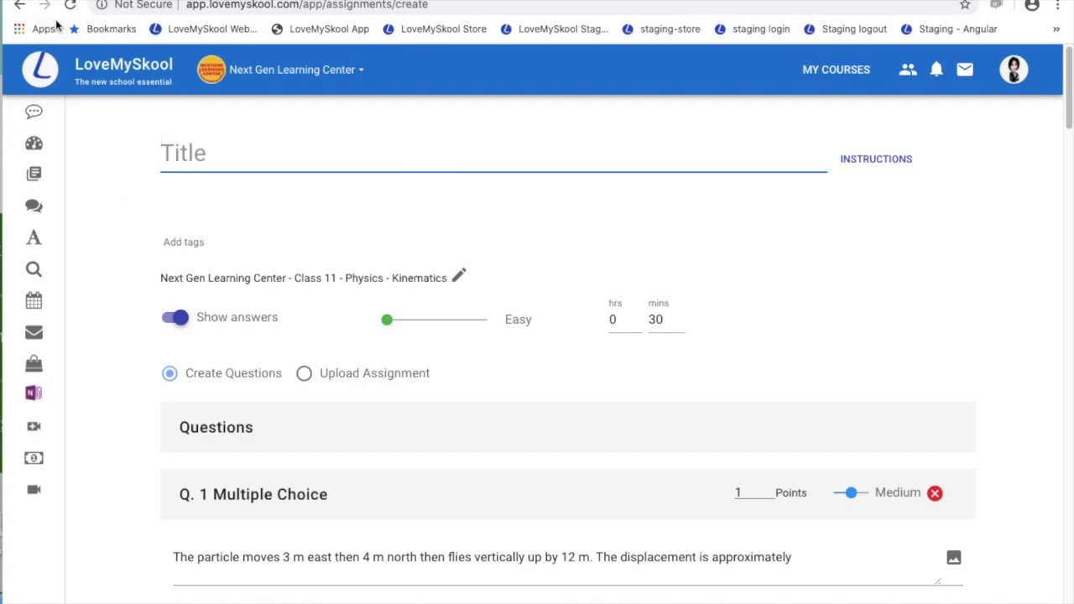
{"action": "left_click", "coordinate": [18, 7]}
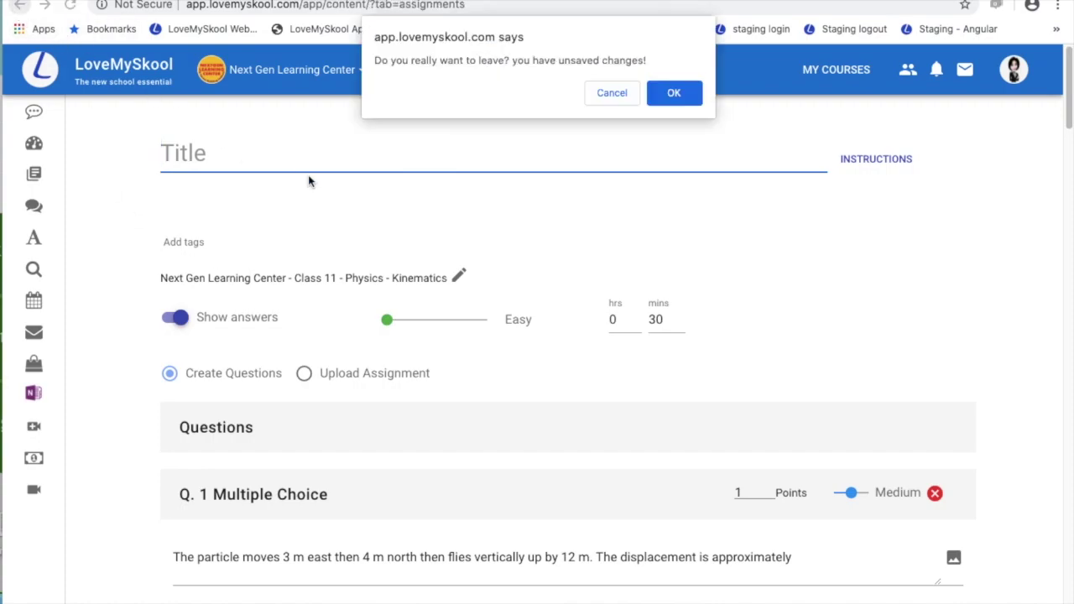
{"action": "left_click", "coordinate": [674, 92]}
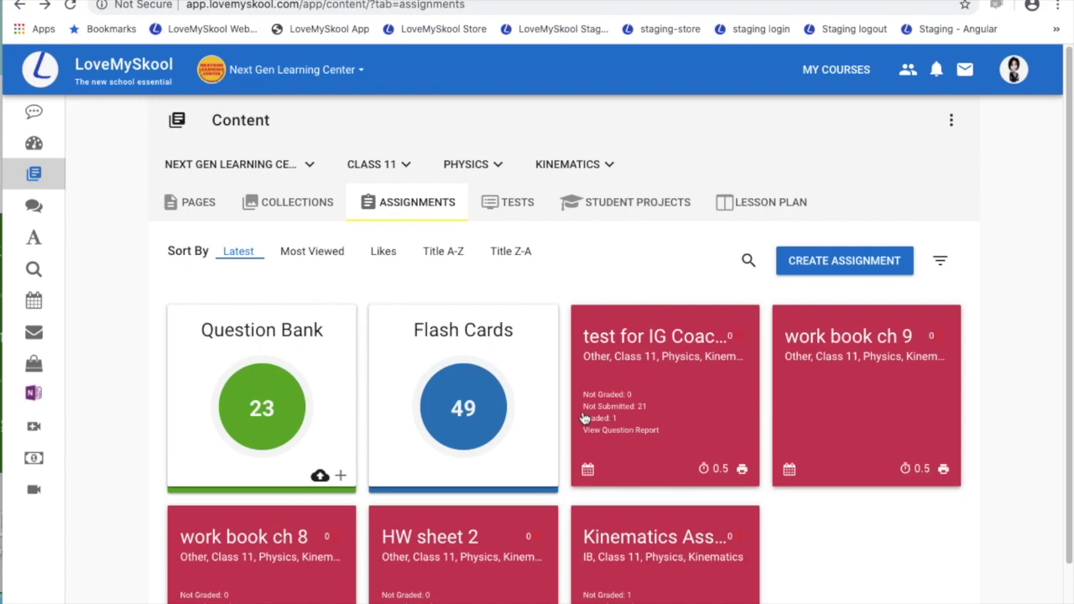
Step: Find the Kinematics Assignment in the assignments list and open its submission report for not graded work
{"action": "scroll", "coordinate": [530, 485], "scroll_direction": "down", "scroll_amount": 1}
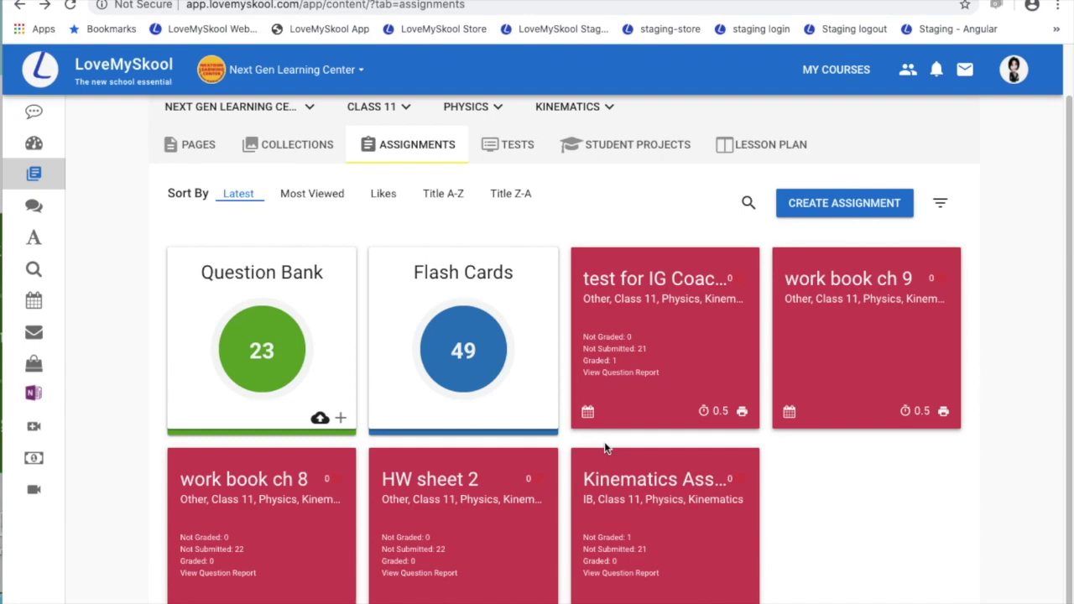
{"action": "scroll", "coordinate": [604, 441], "scroll_direction": "down", "scroll_amount": 1}
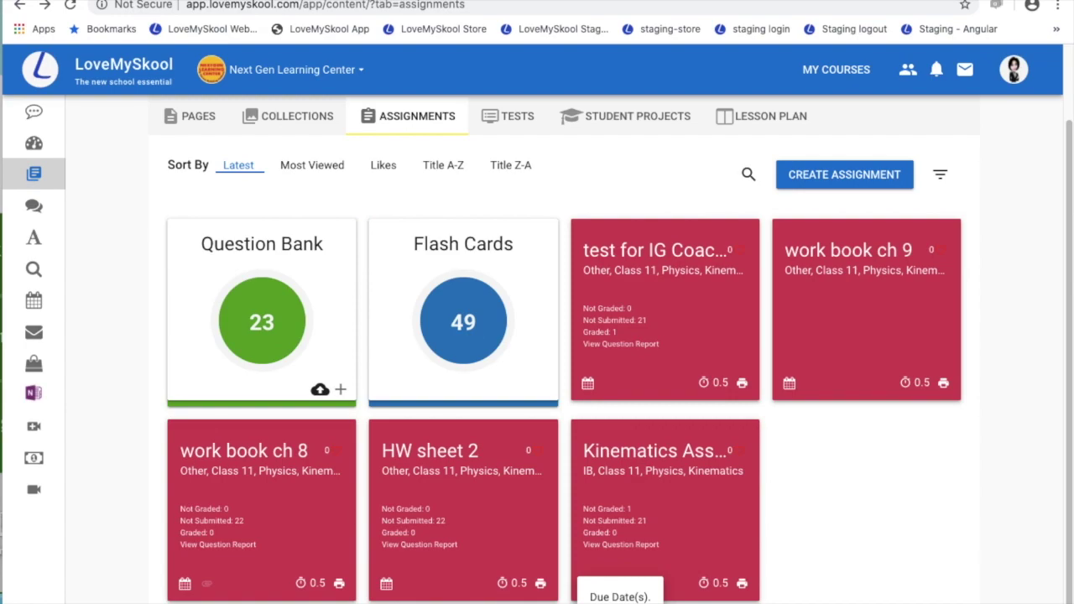
{"action": "left_click", "coordinate": [611, 515]}
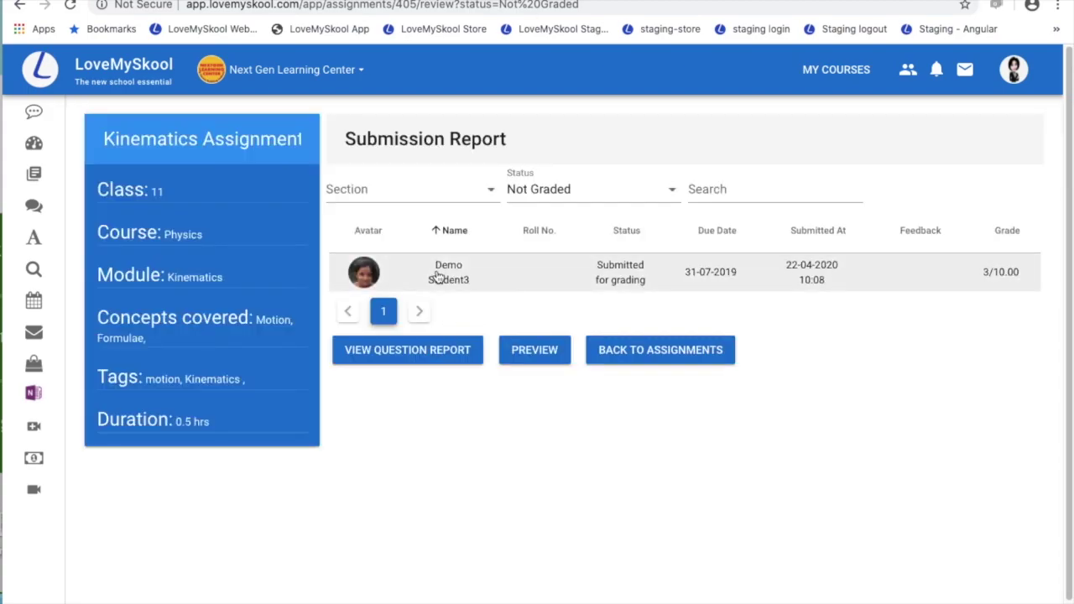
Step: Check the submission report's status filter options and open the assignment's question report
{"action": "left_click", "coordinate": [656, 191]}
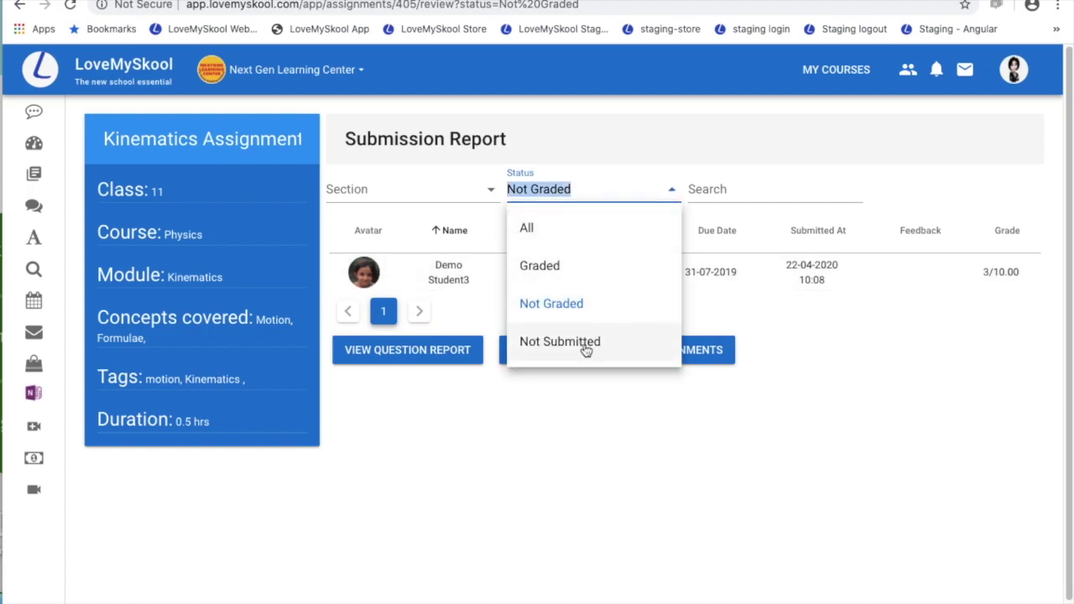
{"action": "left_click", "coordinate": [435, 362]}
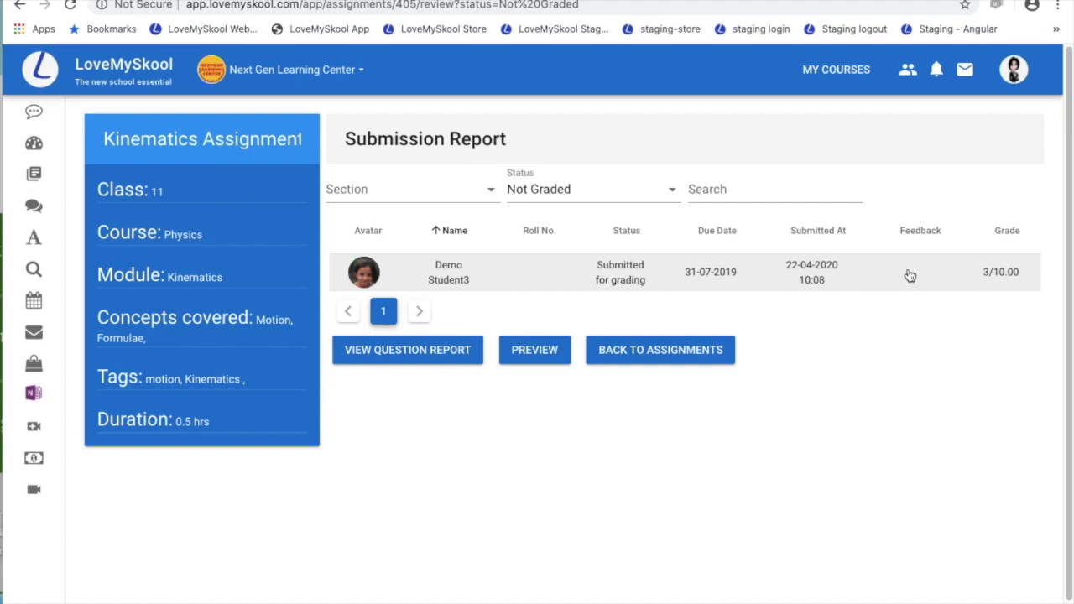
{"action": "left_click", "coordinate": [442, 352]}
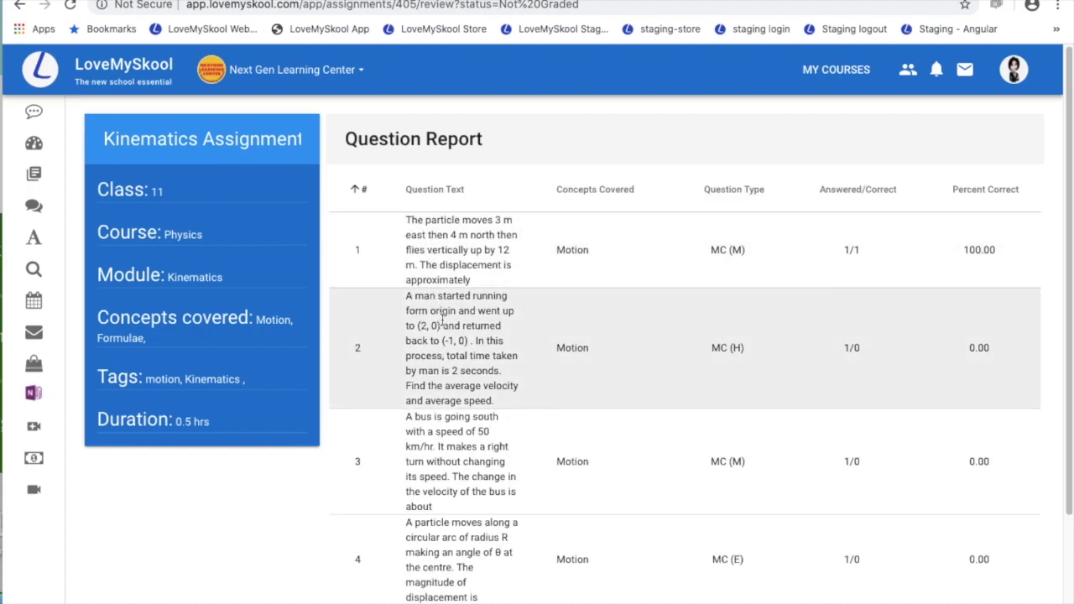
Step: Review all questions in the Kinematics Assignment's question report, including their concepts, types and percent correct
{"action": "scroll", "coordinate": [564, 387], "scroll_direction": "down", "scroll_amount": 3}
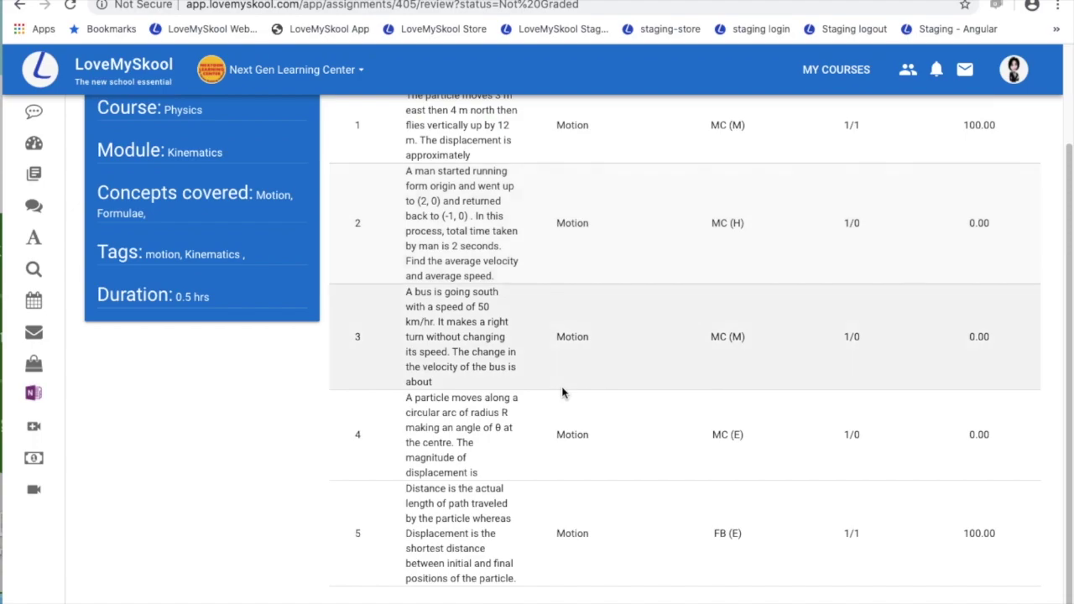
{"action": "scroll", "coordinate": [563, 392], "scroll_direction": "up", "scroll_amount": 2}
{"action": "scroll", "coordinate": [565, 382], "scroll_direction": "up", "scroll_amount": 1}
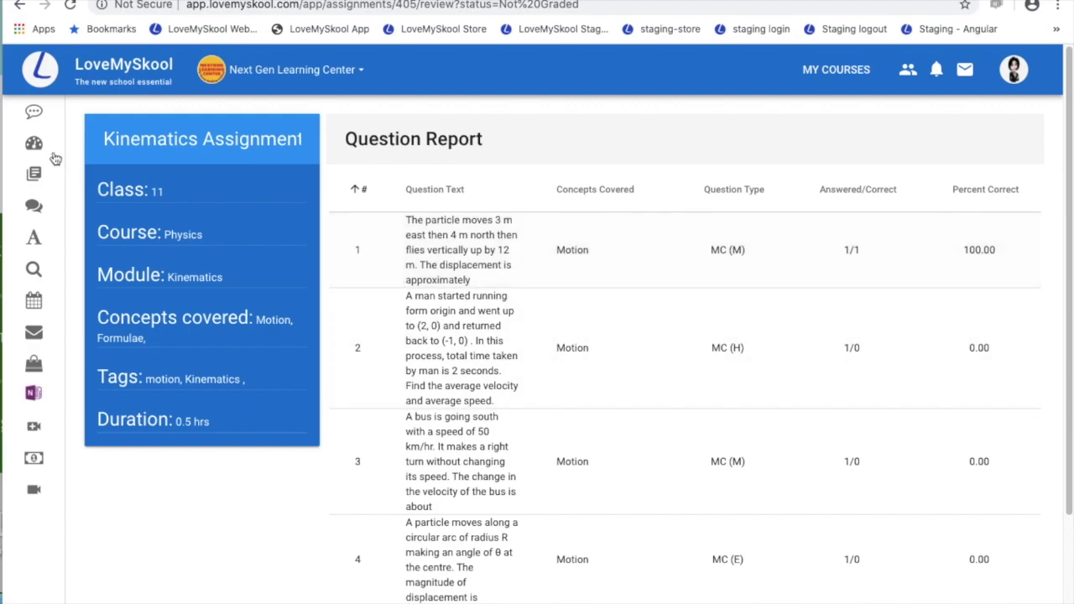
Step: Open the flash cards from the Kinematics assignments list and check the available module filter options
{"action": "left_click", "coordinate": [58, 187]}
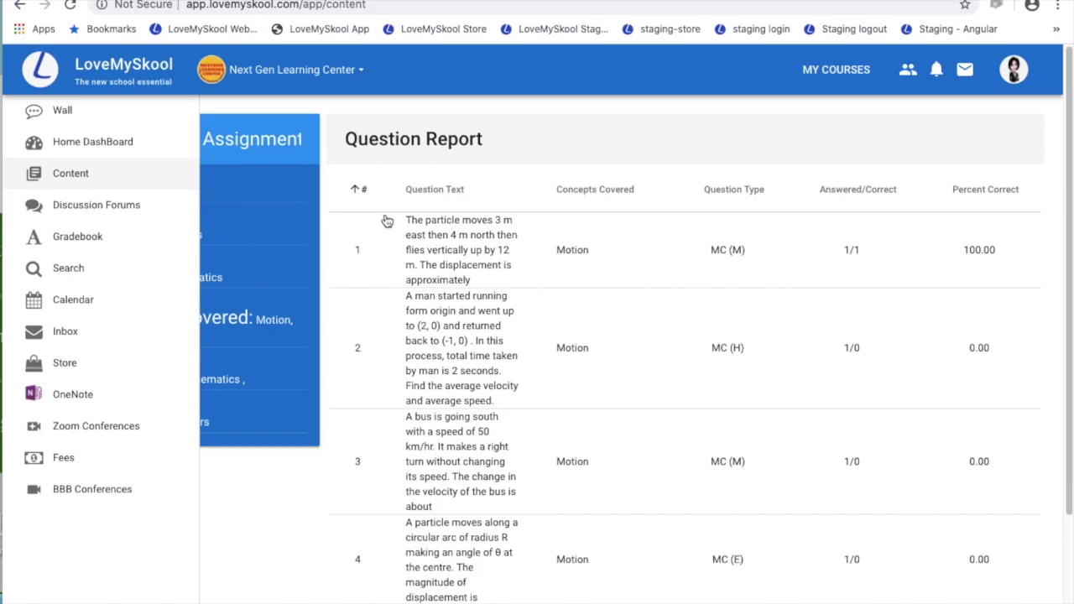
{"action": "left_click", "coordinate": [444, 205]}
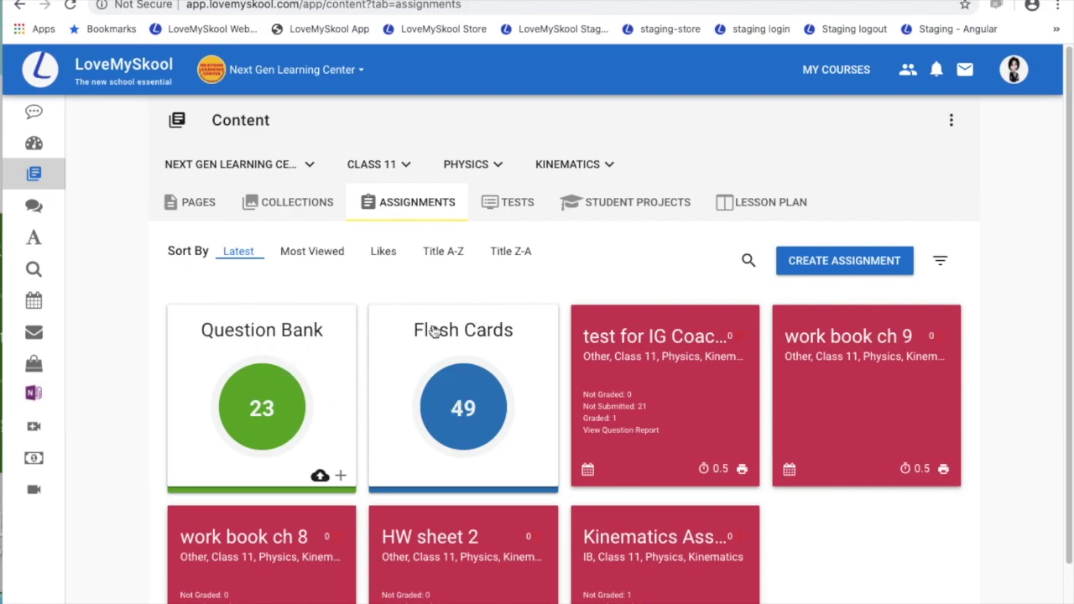
{"action": "left_click", "coordinate": [468, 426]}
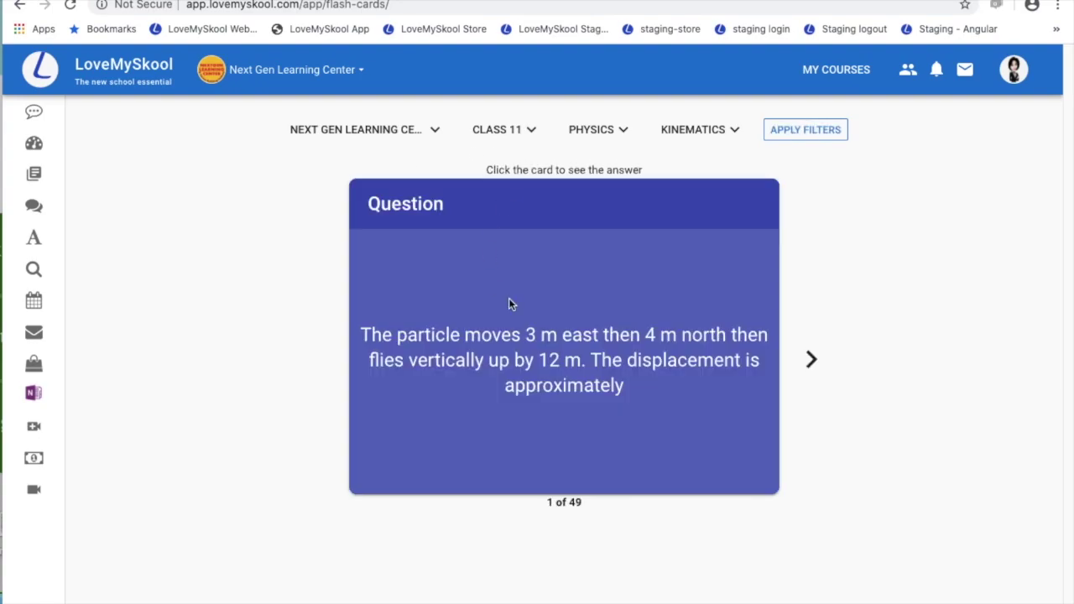
{"action": "left_click", "coordinate": [625, 132]}
{"action": "left_click", "coordinate": [690, 132]}
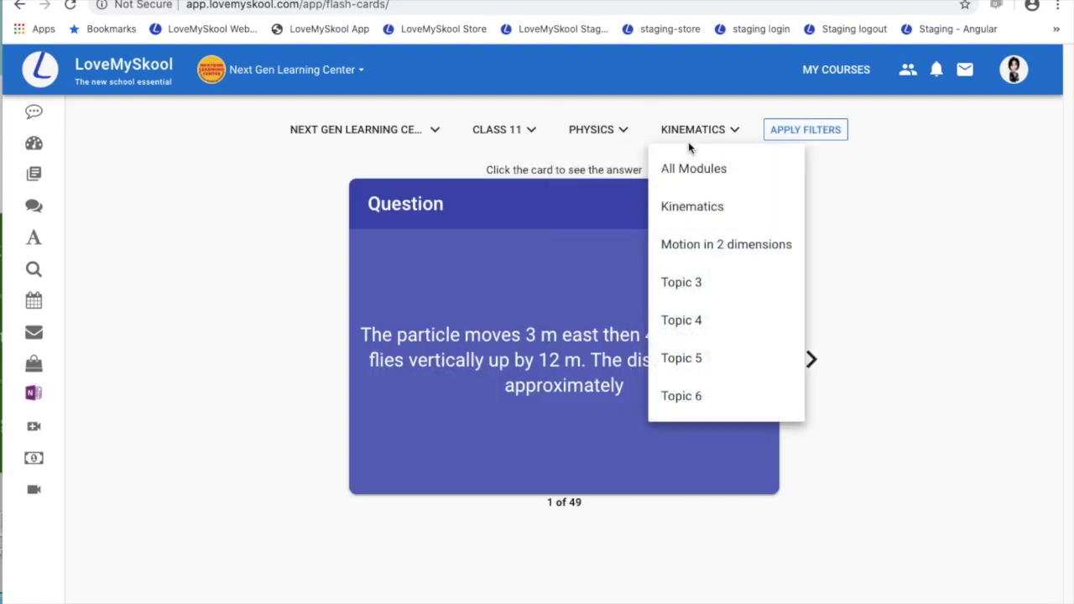
Step: Reveal the first flash card's answer and check its list of related pages
{"action": "left_click", "coordinate": [573, 362]}
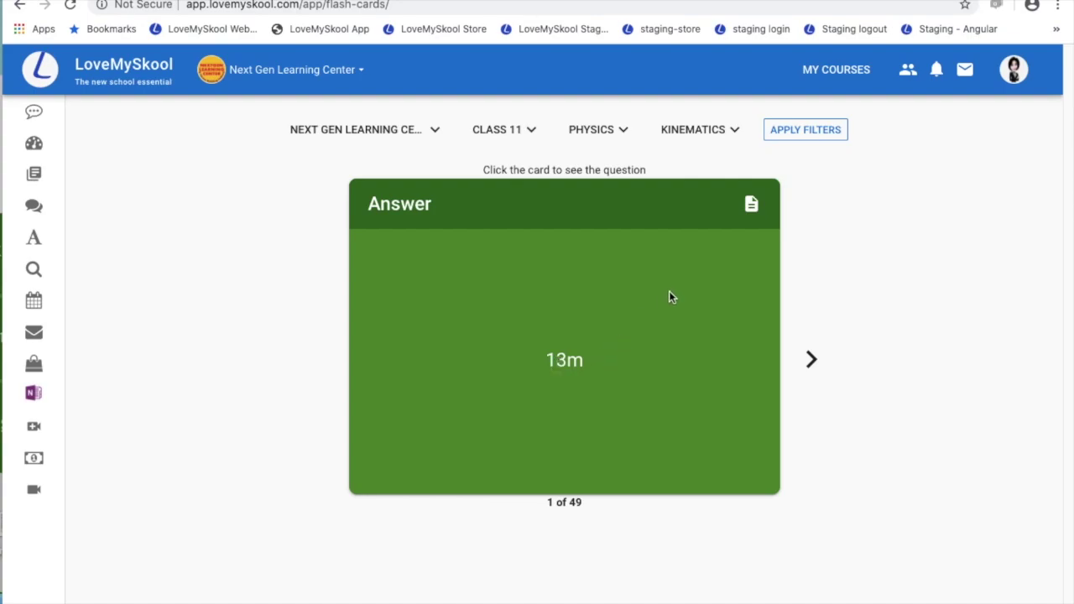
{"action": "left_click", "coordinate": [747, 212]}
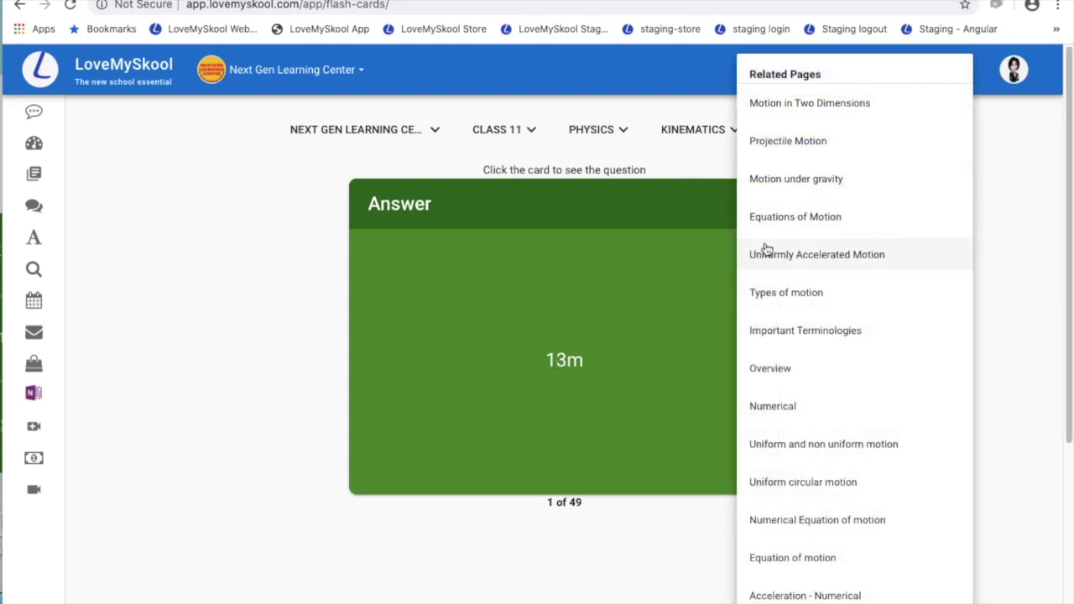
{"action": "left_click", "coordinate": [680, 297]}
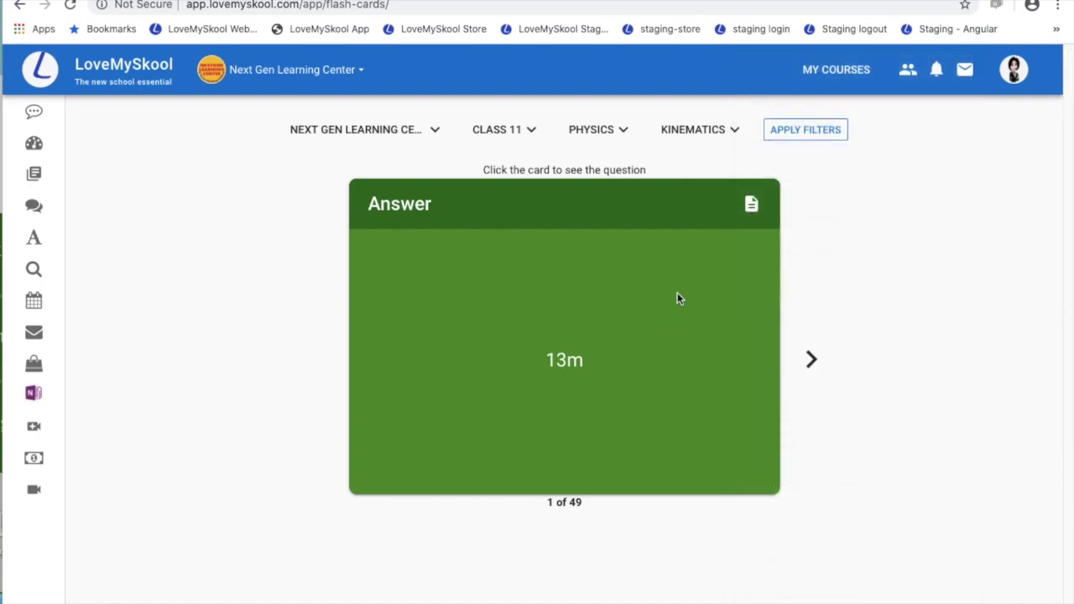
Step: Flip the second flash card to its answer and back, and advance through the deck to the fifth card
{"action": "left_click", "coordinate": [811, 360]}
{"action": "left_click", "coordinate": [810, 362]}
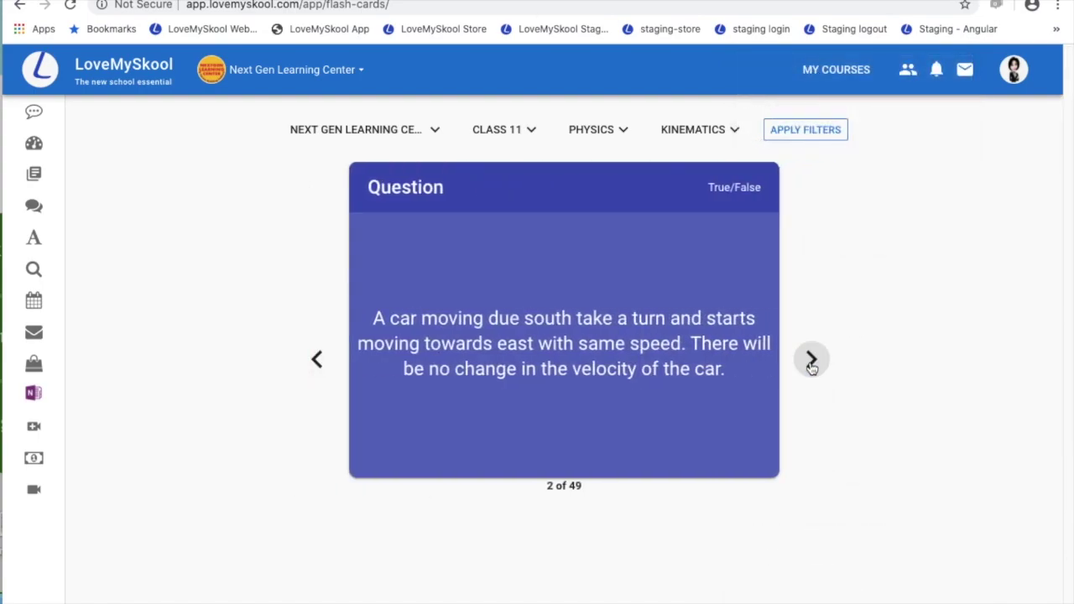
{"action": "left_click", "coordinate": [688, 362]}
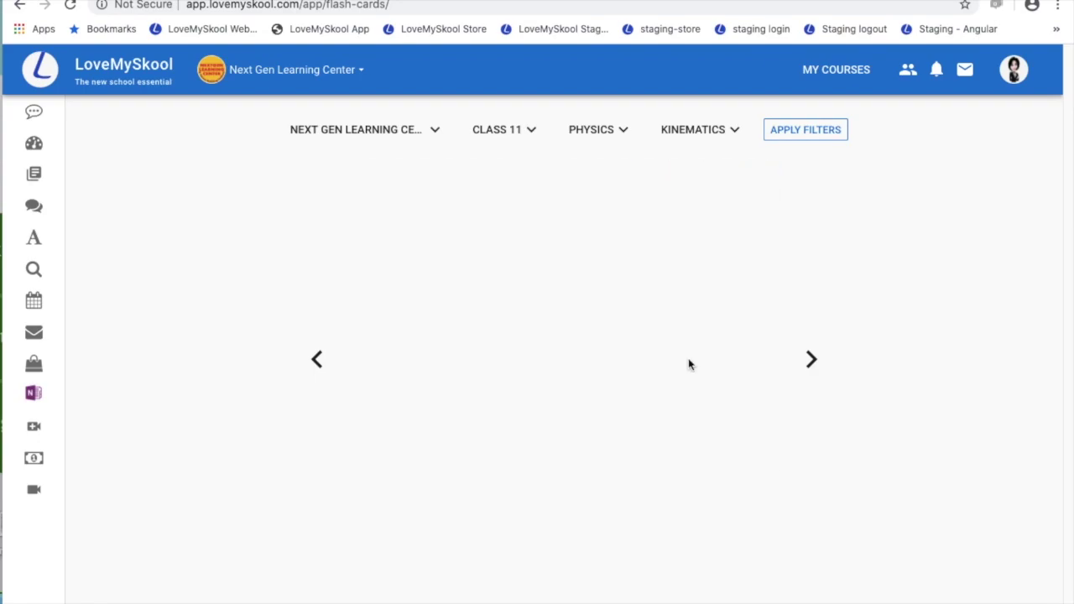
{"action": "left_click", "coordinate": [688, 360]}
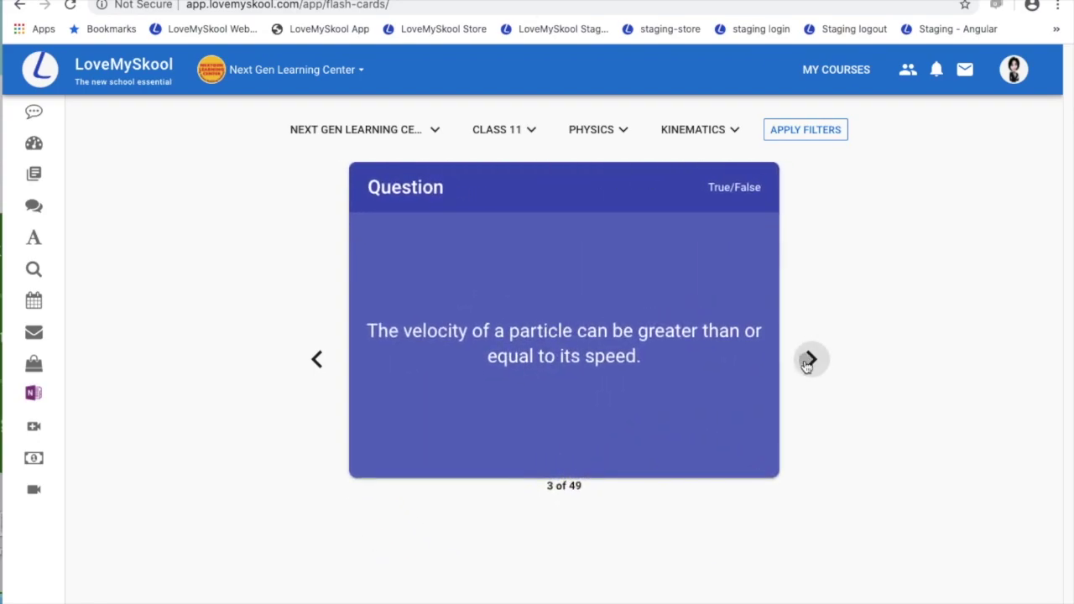
{"action": "left_click", "coordinate": [809, 360]}
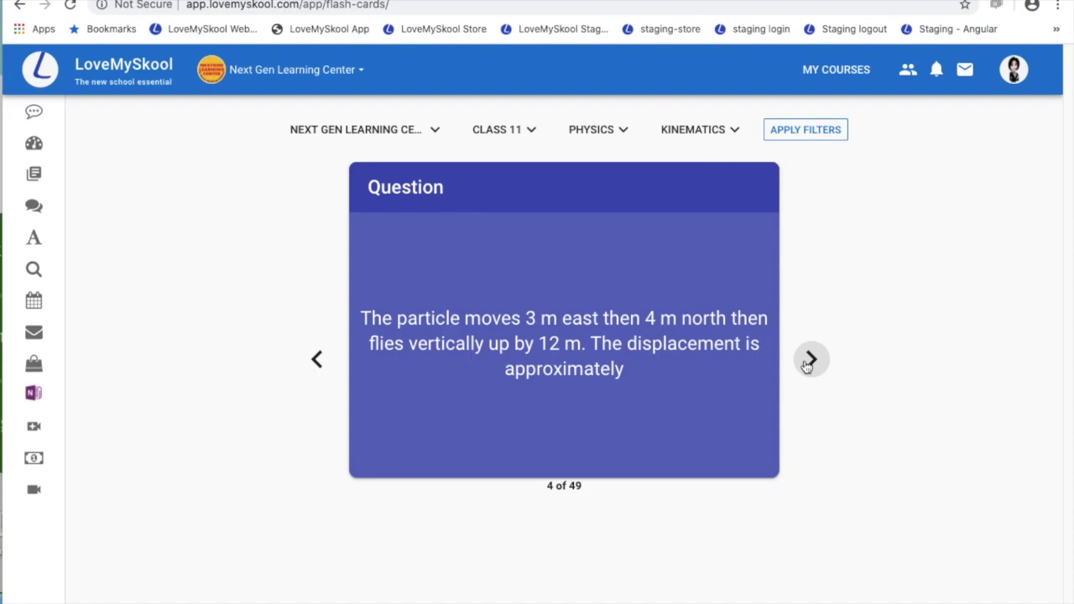
{"action": "left_click", "coordinate": [809, 361]}
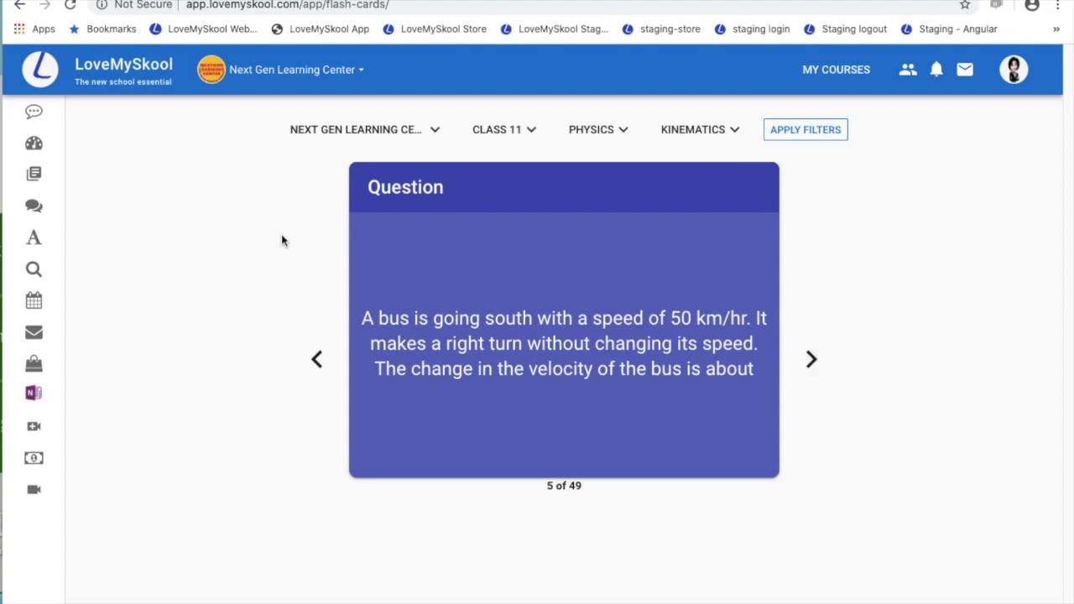
Step: Return to the course content and show the list of Kinematics tests
{"action": "left_click", "coordinate": [53, 175]}
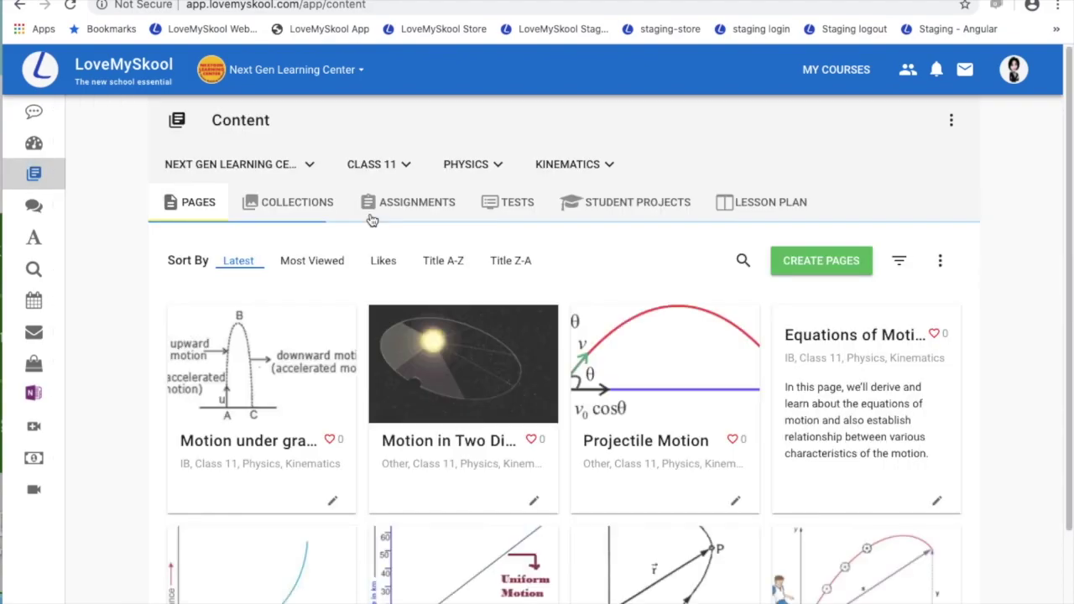
{"action": "left_click", "coordinate": [422, 205]}
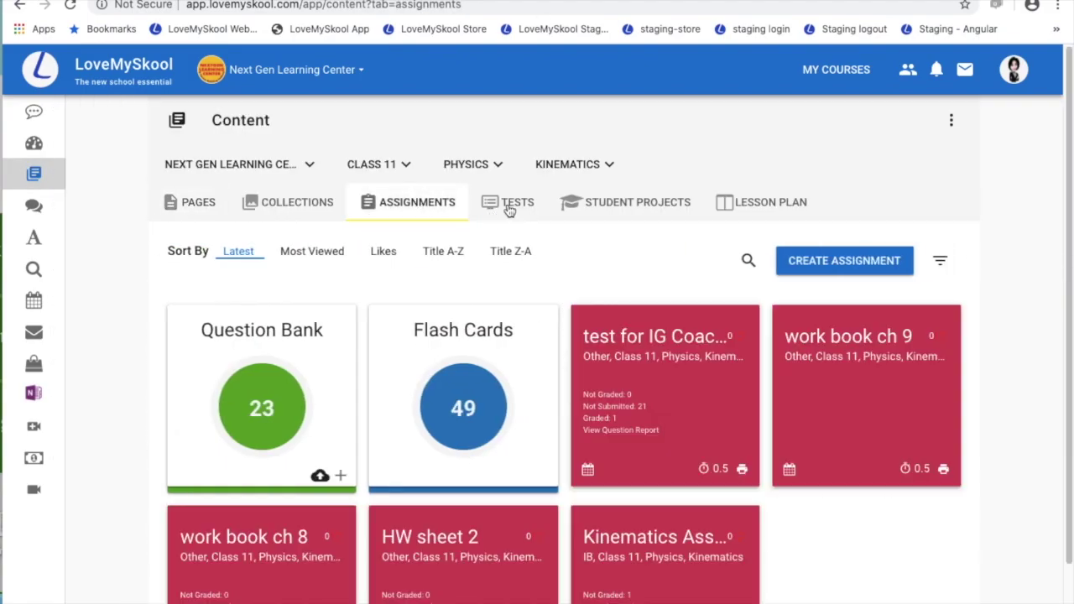
{"action": "left_click", "coordinate": [509, 208]}
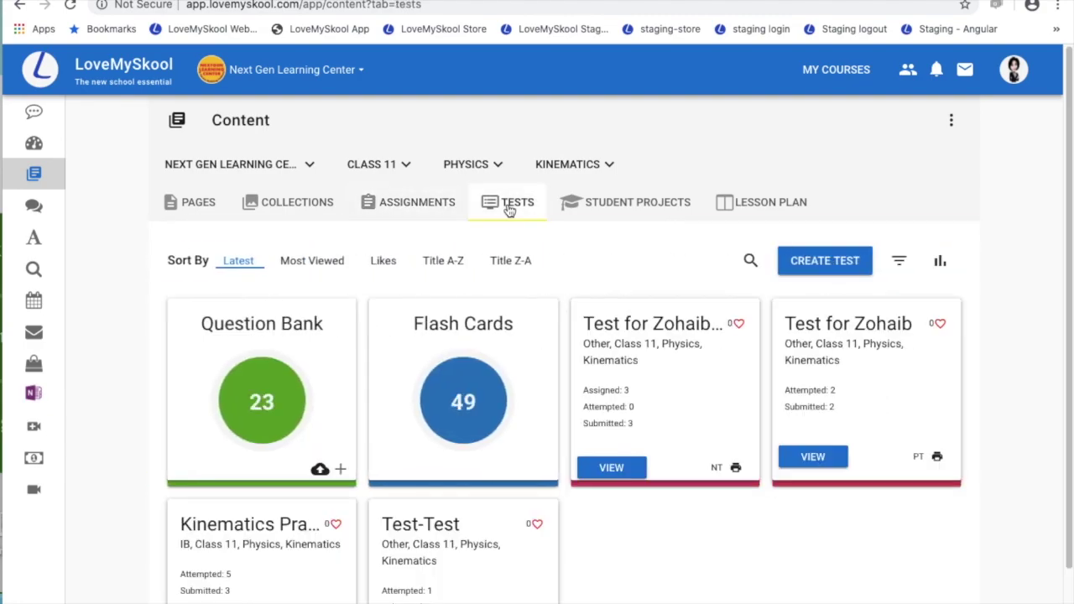
Step: Start an adaptive test, check its number of questions and duration settings, and leave without creating it
{"action": "left_click", "coordinate": [807, 264]}
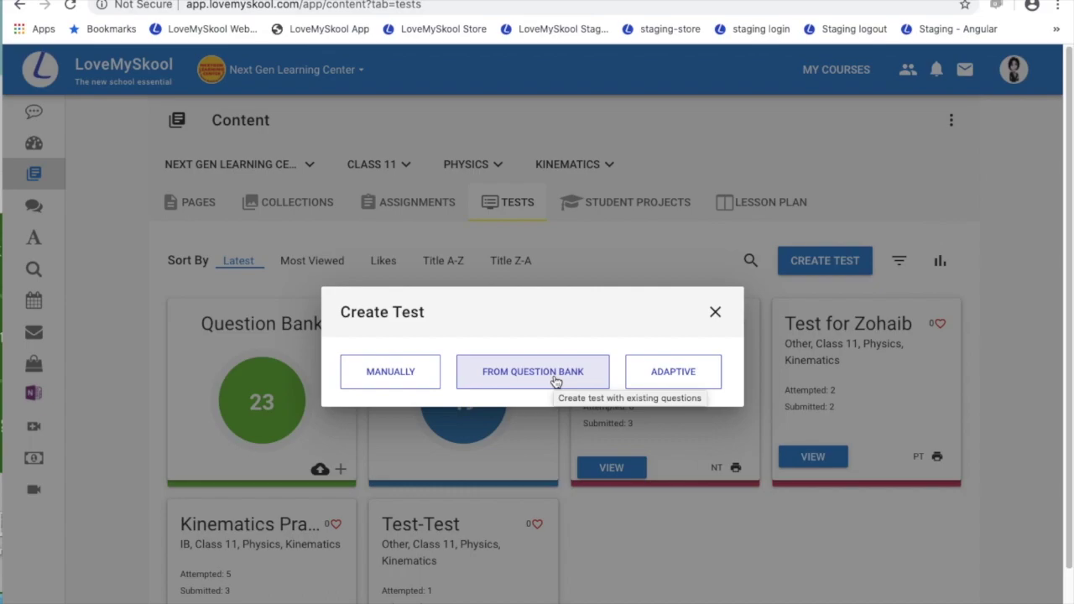
{"action": "left_click", "coordinate": [688, 380]}
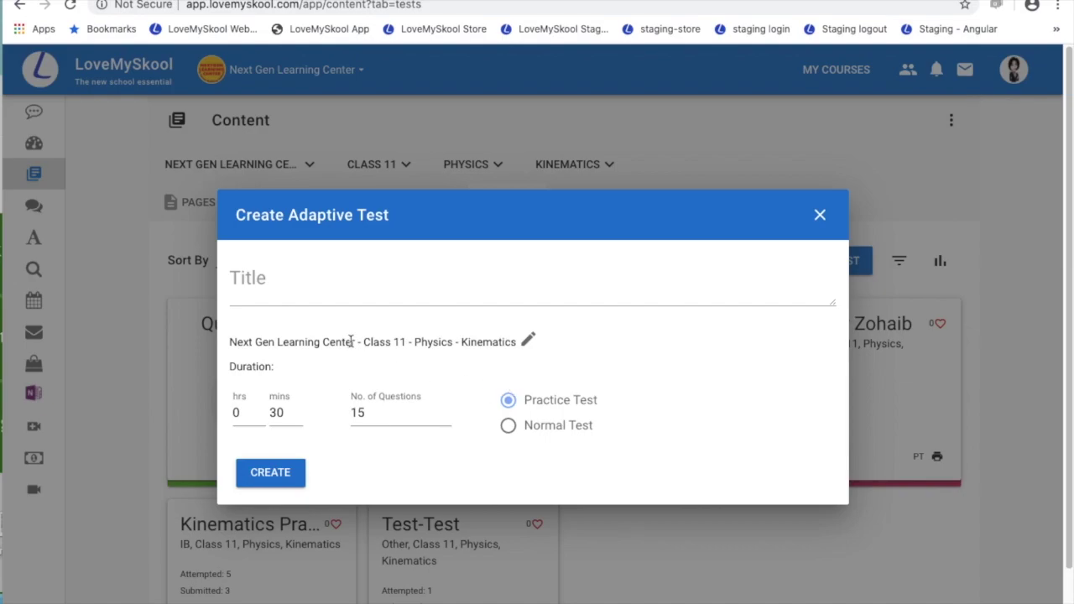
{"action": "double_click", "coordinate": [362, 411]}
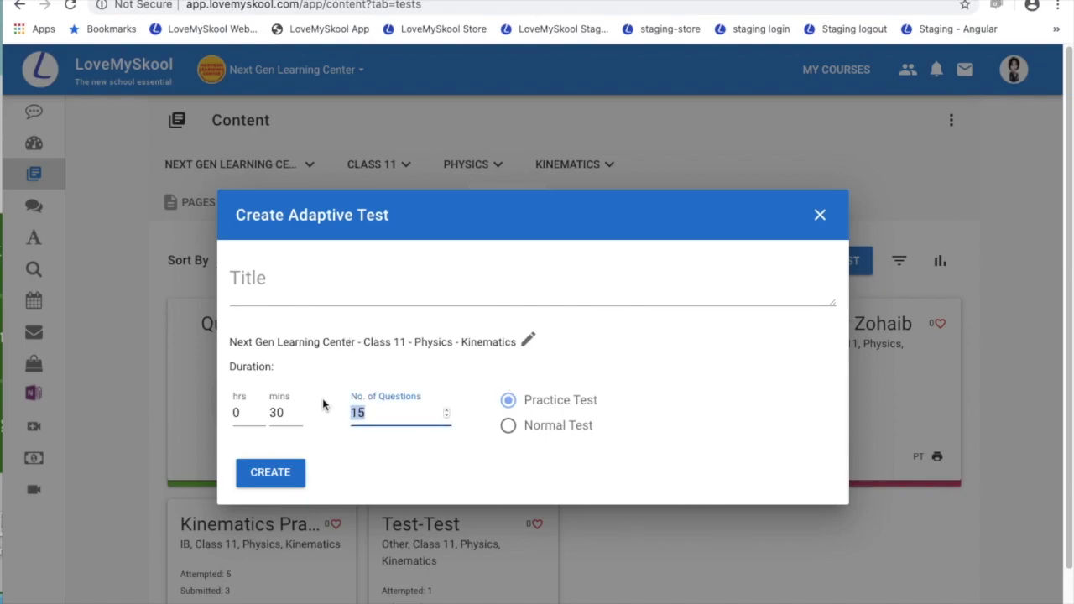
{"action": "double_click", "coordinate": [277, 412]}
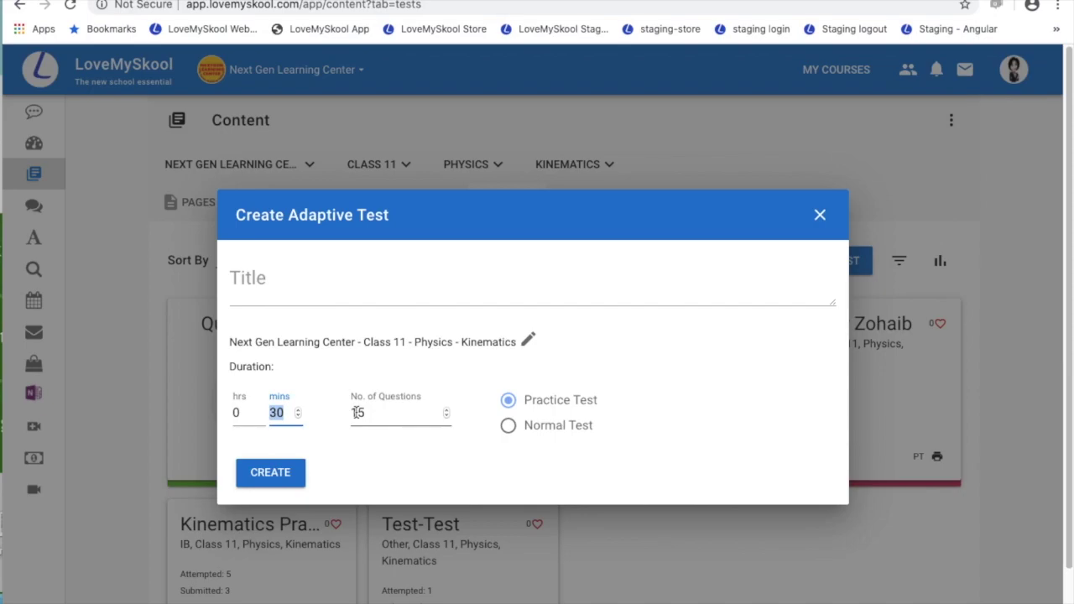
{"action": "left_click", "coordinate": [821, 215]}
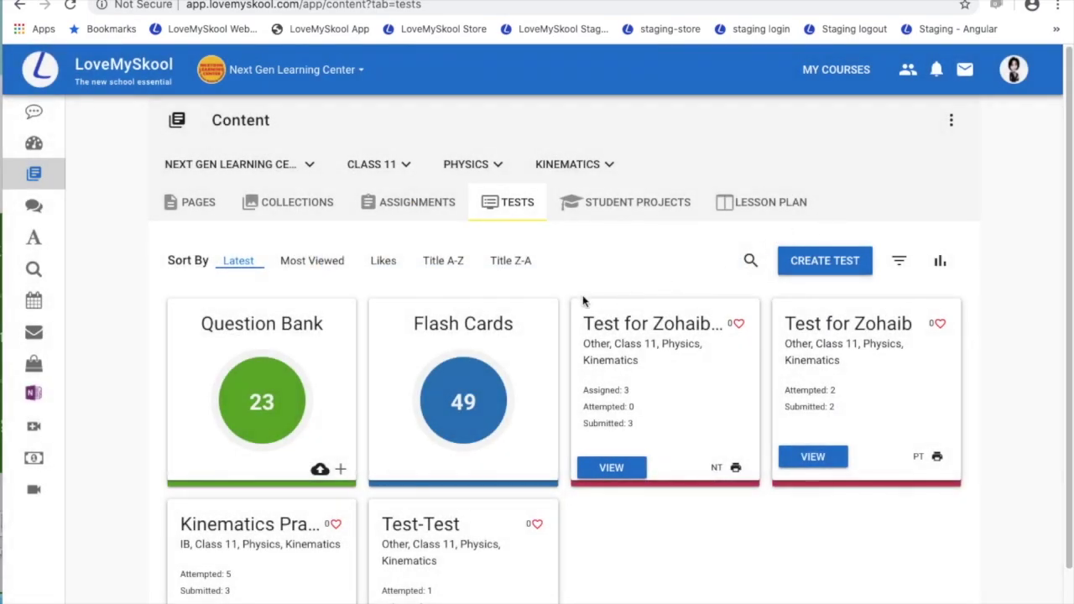
Step: Open the Physics Class 11 course dashboard from the teacher's courses
{"action": "scroll", "coordinate": [528, 433], "scroll_direction": "down", "scroll_amount": 1}
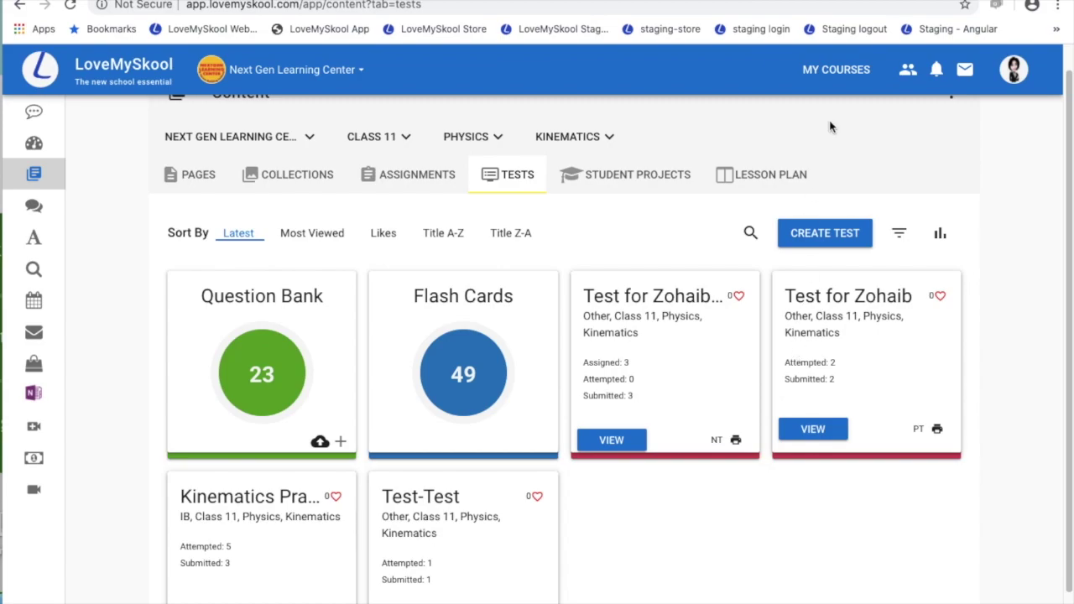
{"action": "left_click", "coordinate": [835, 77]}
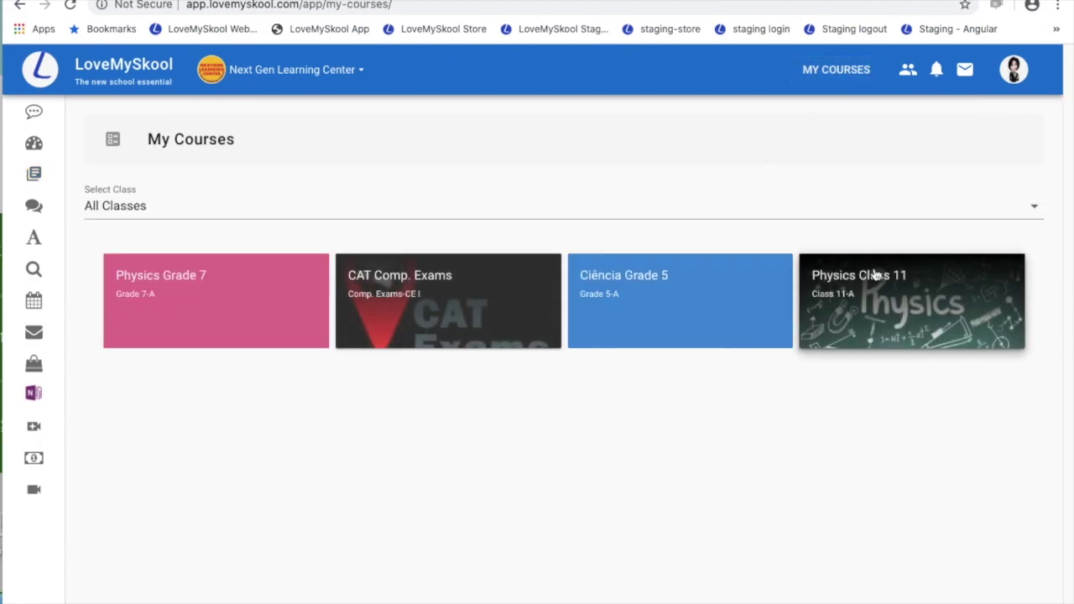
{"action": "left_click", "coordinate": [875, 275]}
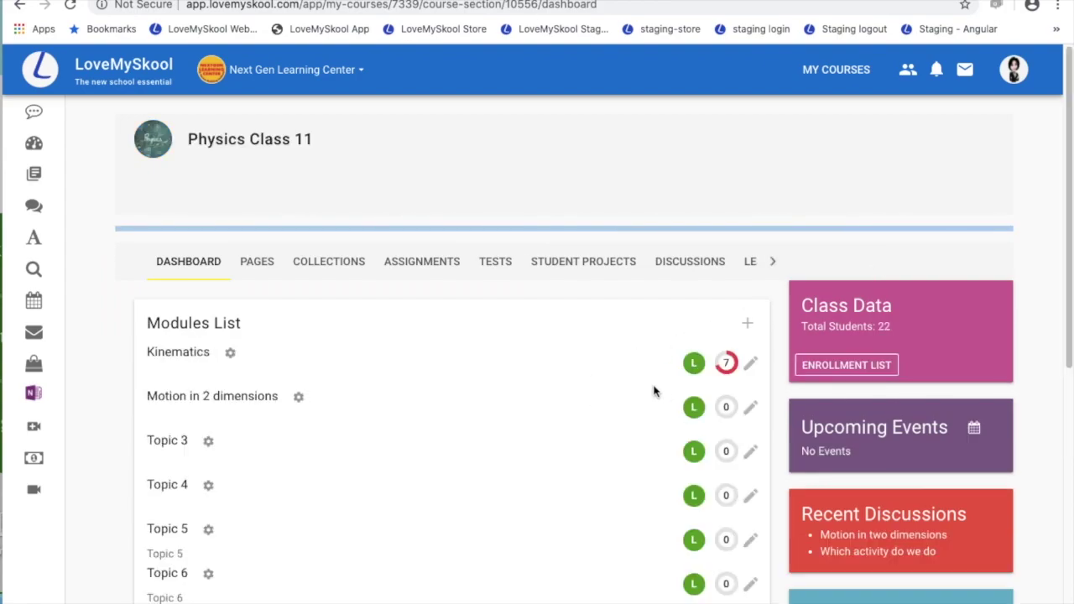
Step: Open the students' score analysis for the Kinematics module and view the first student's proficiency analysis
{"action": "scroll", "coordinate": [571, 412], "scroll_direction": "down", "scroll_amount": 2}
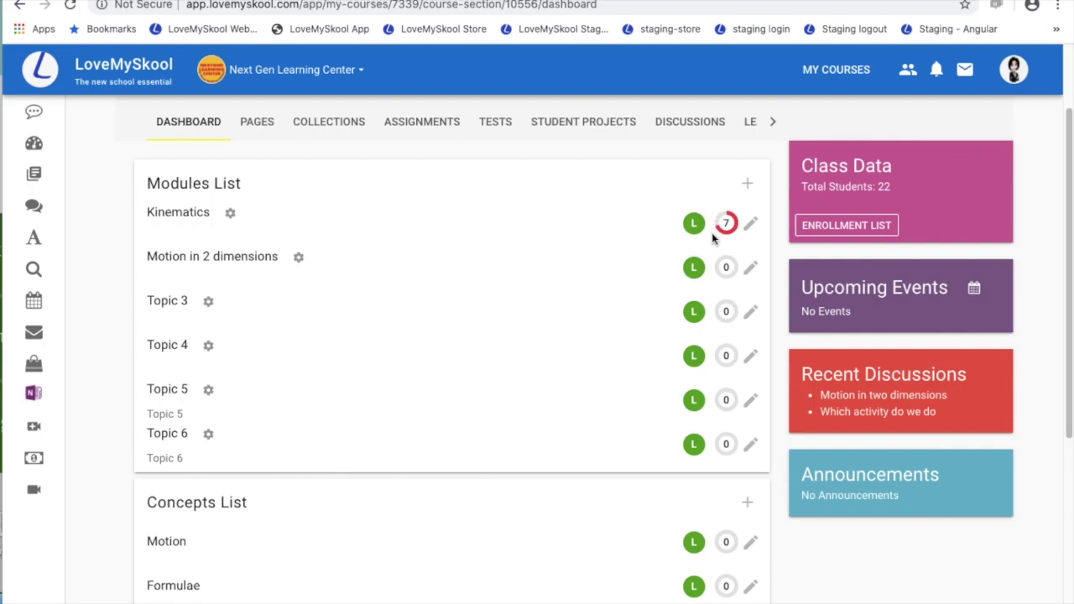
{"action": "scroll", "coordinate": [624, 260], "scroll_direction": "up", "scroll_amount": 1}
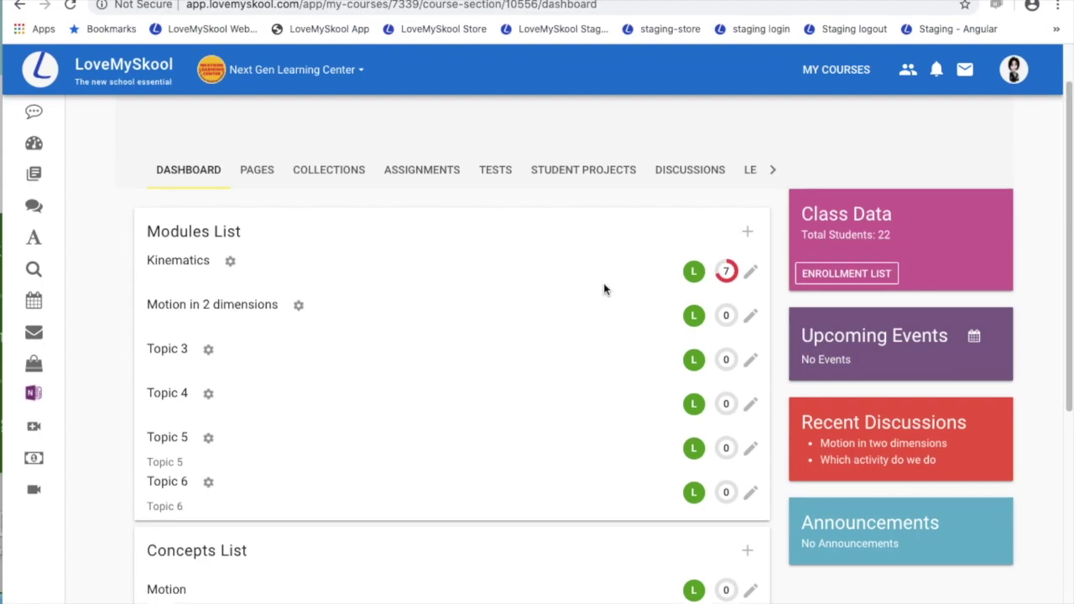
{"action": "left_click", "coordinate": [726, 274]}
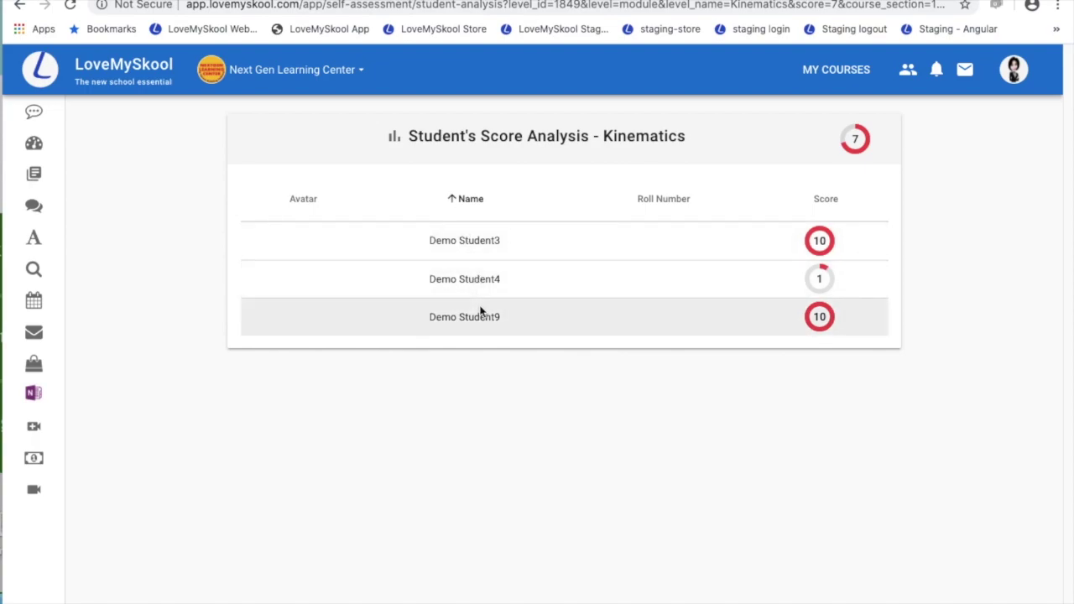
{"action": "left_click", "coordinate": [819, 243]}
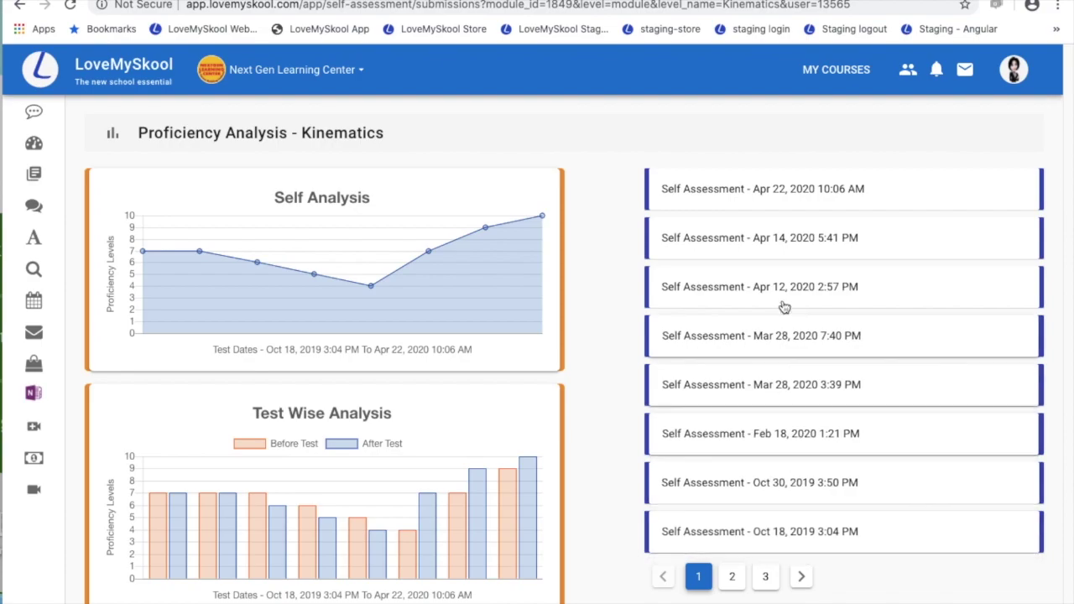
Step: Open the Apr 22, 2020 10:06 AM self assessment and review its marks, feedback area and question summary
{"action": "left_click", "coordinate": [779, 198]}
{"action": "scroll", "coordinate": [542, 431], "scroll_direction": "down", "scroll_amount": 5}
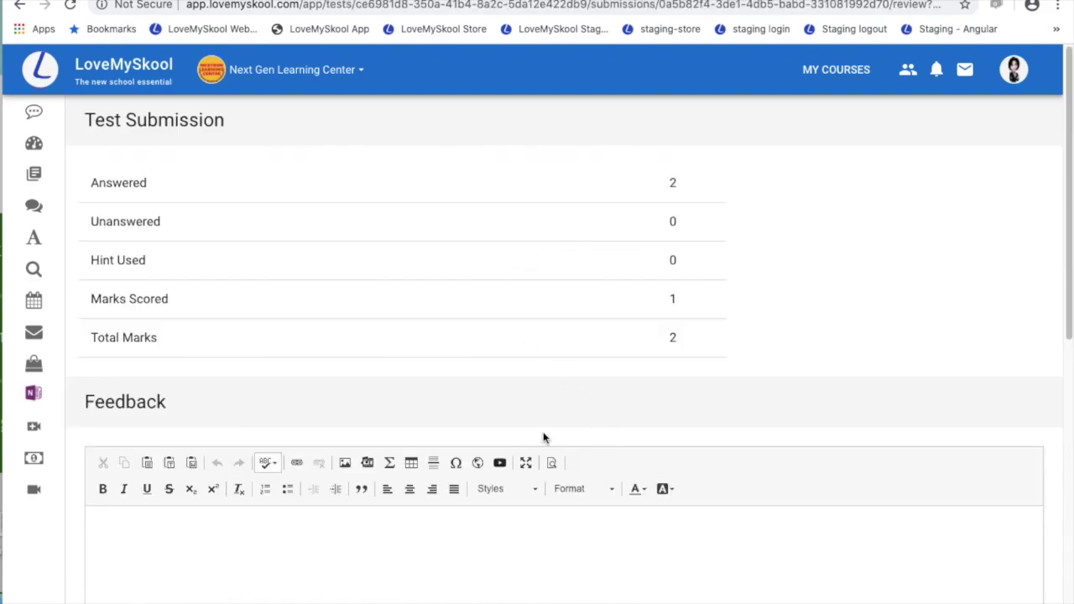
{"action": "scroll", "coordinate": [542, 437], "scroll_direction": "down", "scroll_amount": 2}
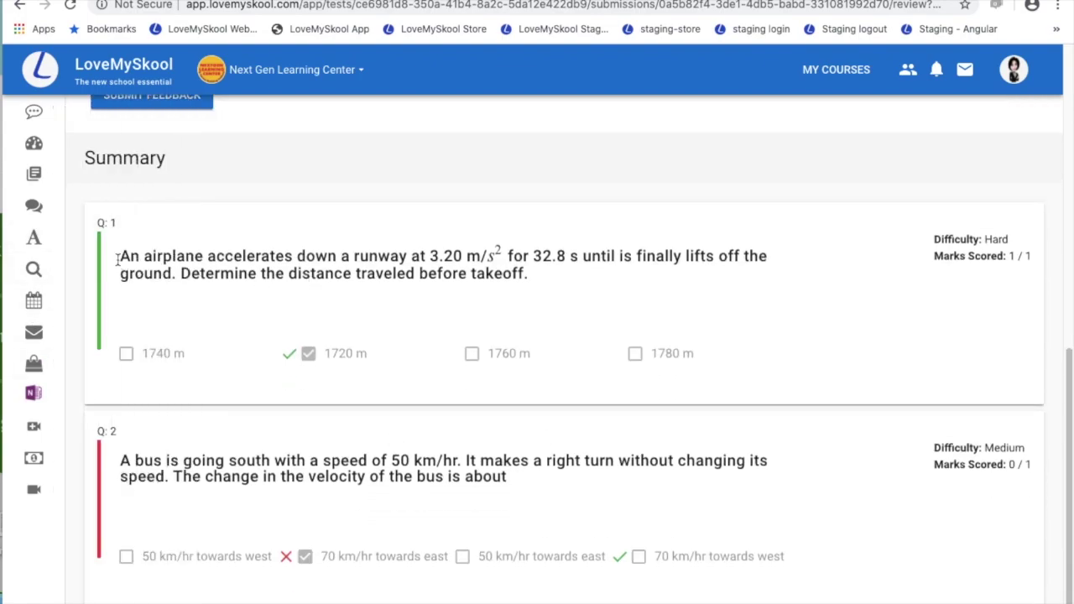
{"action": "scroll", "coordinate": [131, 410], "scroll_direction": "down", "scroll_amount": 1}
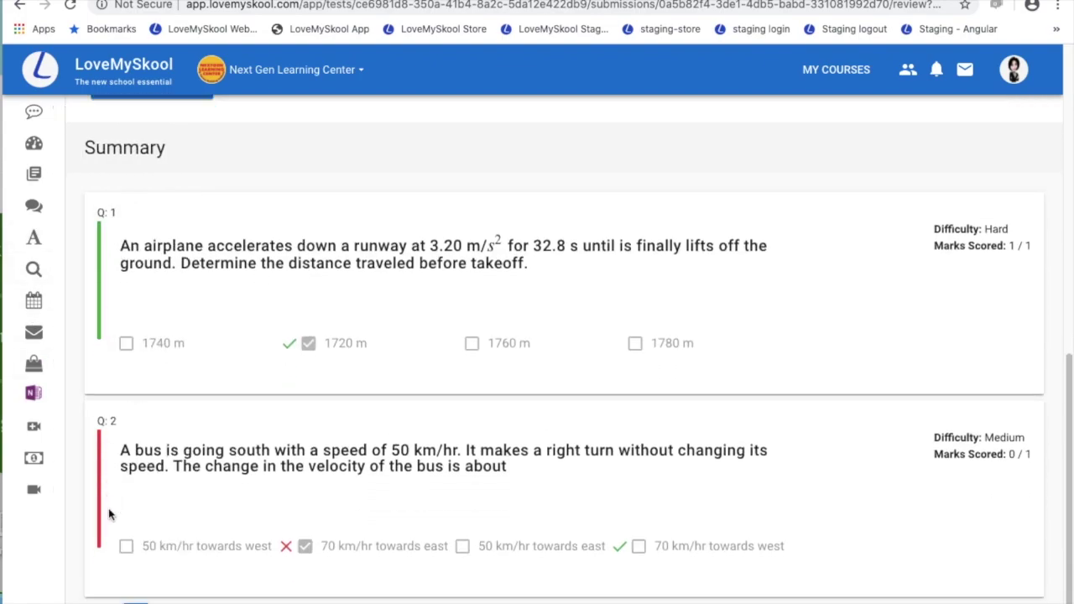
{"action": "scroll", "coordinate": [386, 456], "scroll_direction": "up", "scroll_amount": 6}
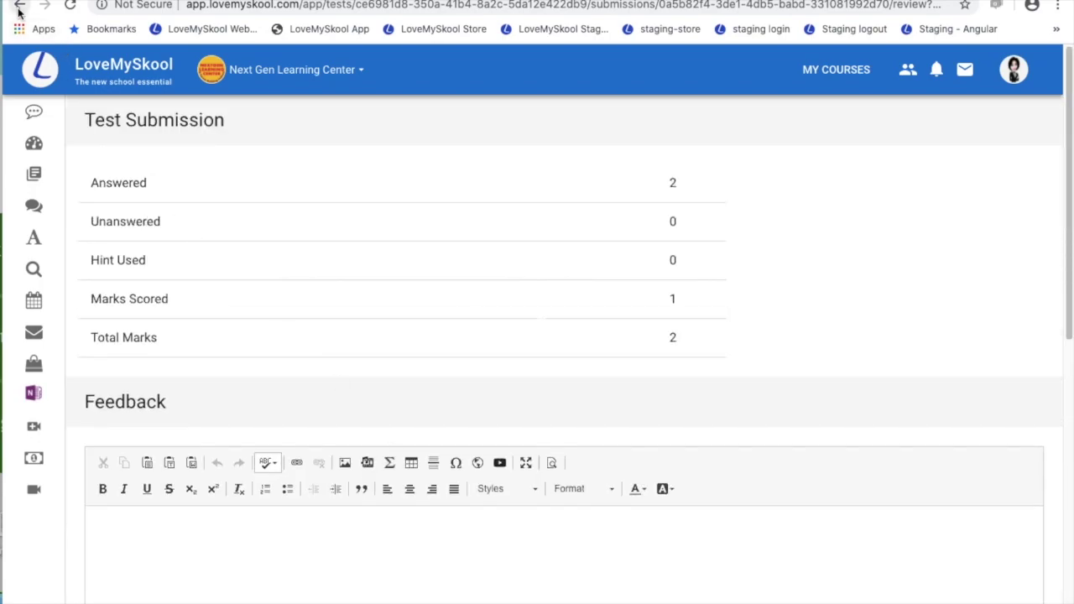
Step: Open the discussion forums
{"action": "mouse_move", "coordinate": [58, 187]}
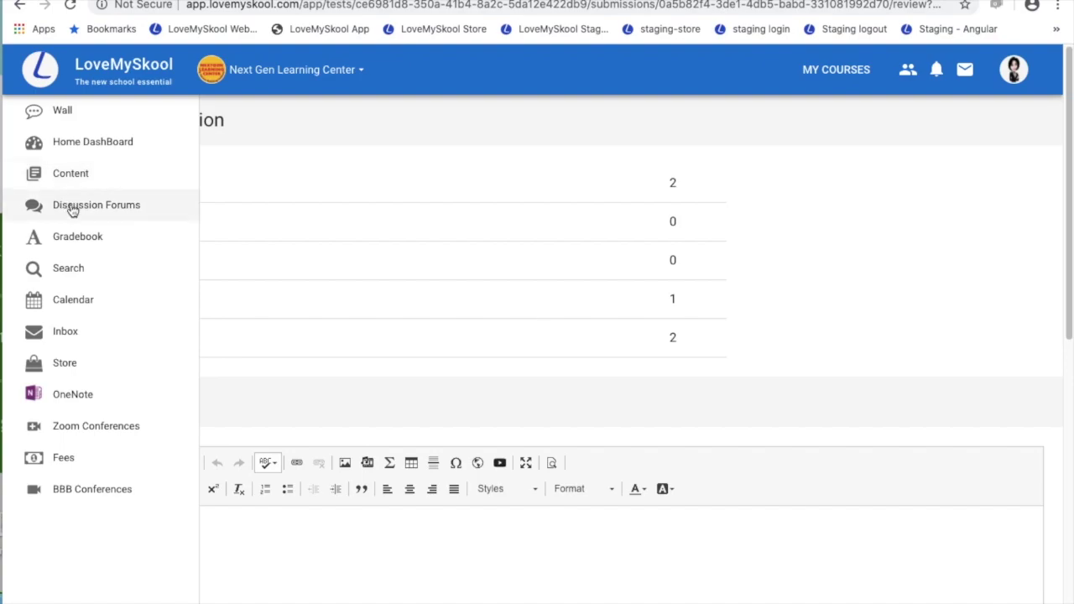
{"action": "left_click", "coordinate": [72, 211]}
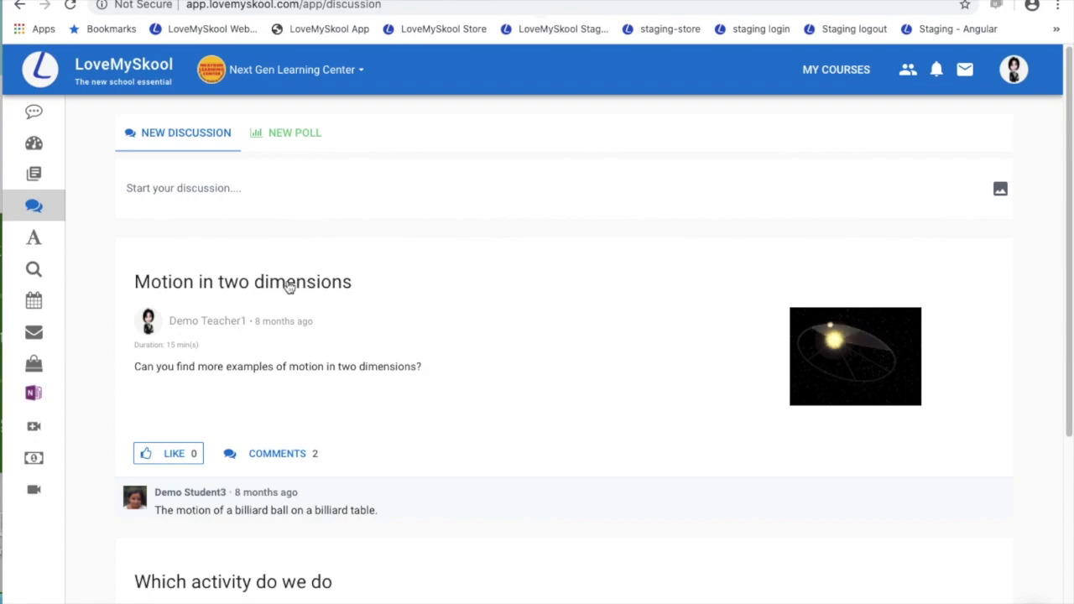
Step: Look through the forum's discussion post and the "Which activity do we do" poll
{"action": "scroll", "coordinate": [260, 297], "scroll_direction": "down", "scroll_amount": 3}
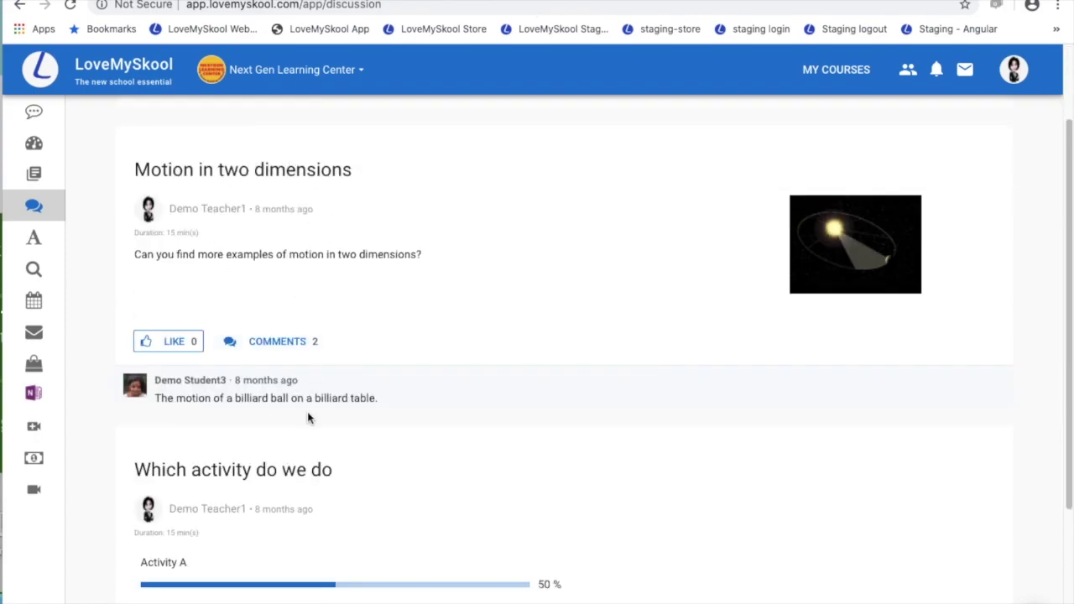
{"action": "scroll", "coordinate": [310, 417], "scroll_direction": "down", "scroll_amount": 3}
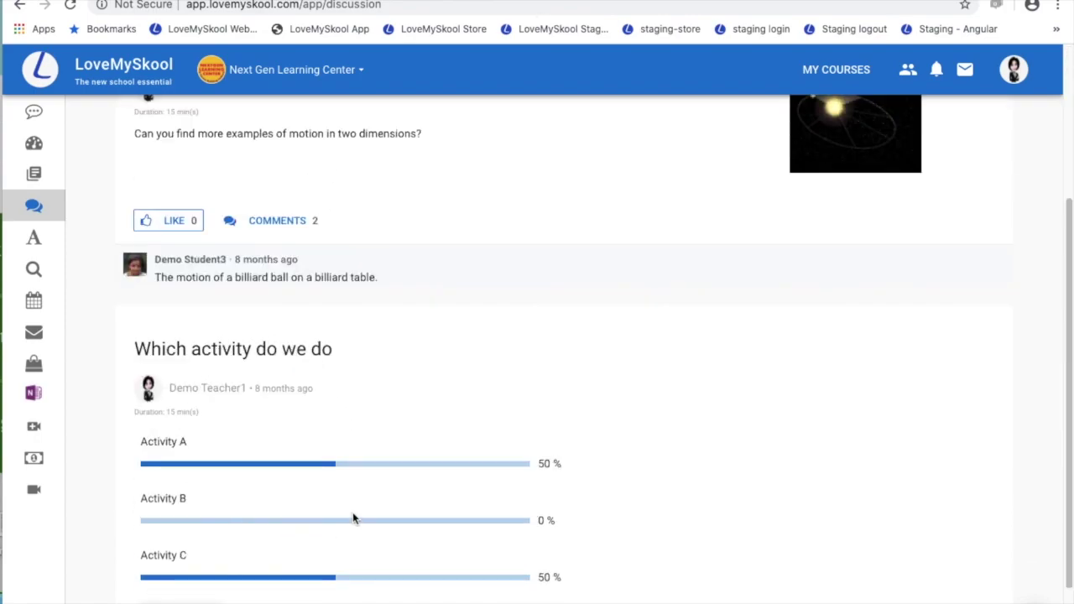
{"action": "scroll", "coordinate": [352, 515], "scroll_direction": "up", "scroll_amount": 1}
{"action": "scroll", "coordinate": [353, 513], "scroll_direction": "up", "scroll_amount": 4}
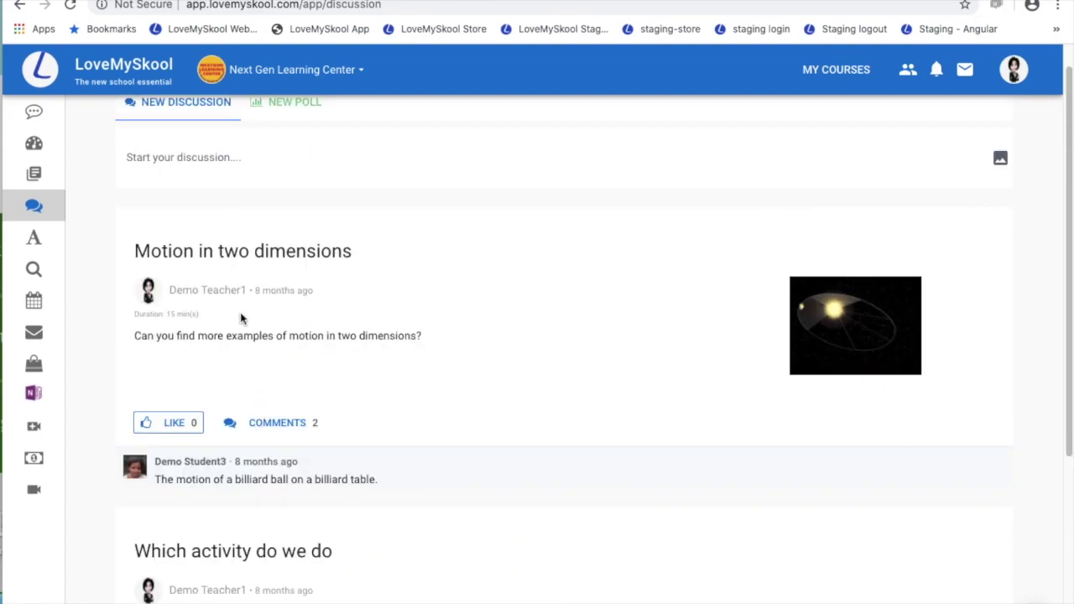
Step: Open the "Motion in two dimensions" discussion, read through the post and show the replies to the billiard ball comment
{"action": "left_click", "coordinate": [278, 257]}
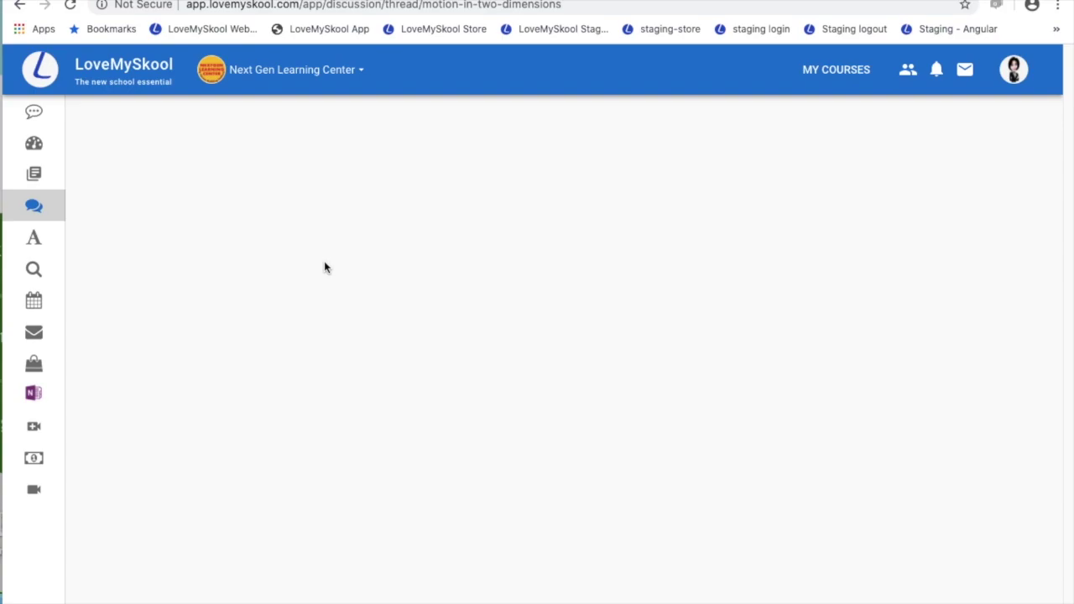
{"action": "scroll", "coordinate": [225, 373], "scroll_direction": "down", "scroll_amount": 2}
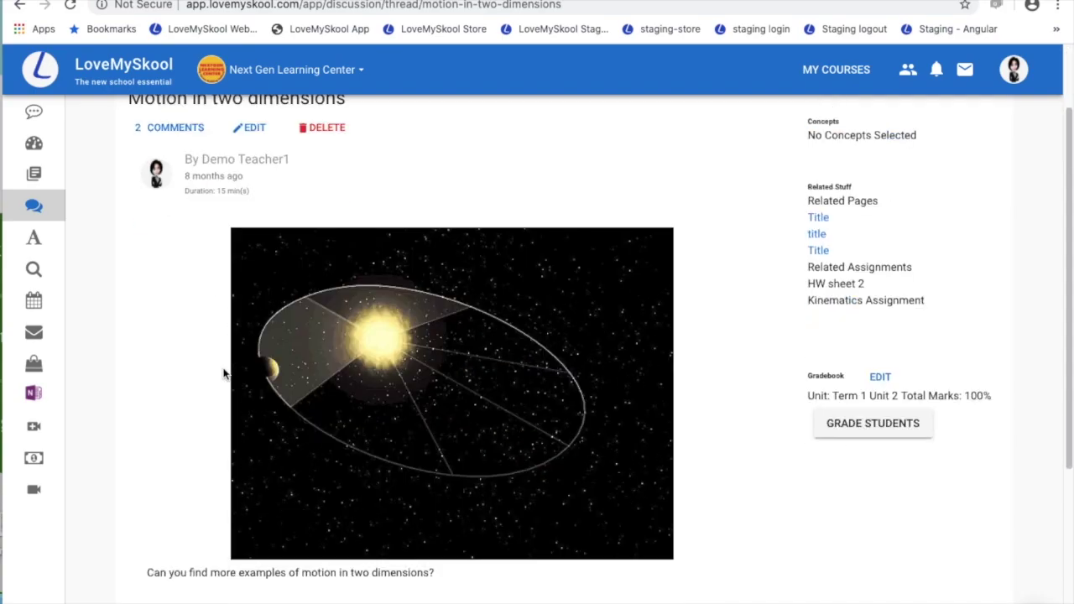
{"action": "scroll", "coordinate": [223, 373], "scroll_direction": "down", "scroll_amount": 1}
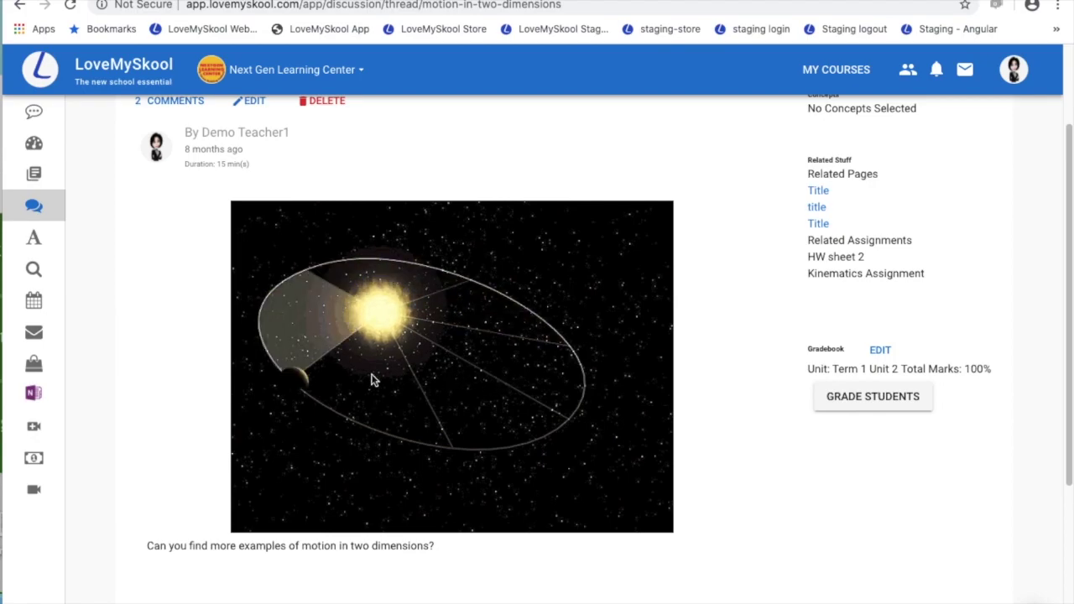
{"action": "scroll", "coordinate": [372, 377], "scroll_direction": "down", "scroll_amount": 2}
{"action": "scroll", "coordinate": [360, 431], "scroll_direction": "down", "scroll_amount": 1}
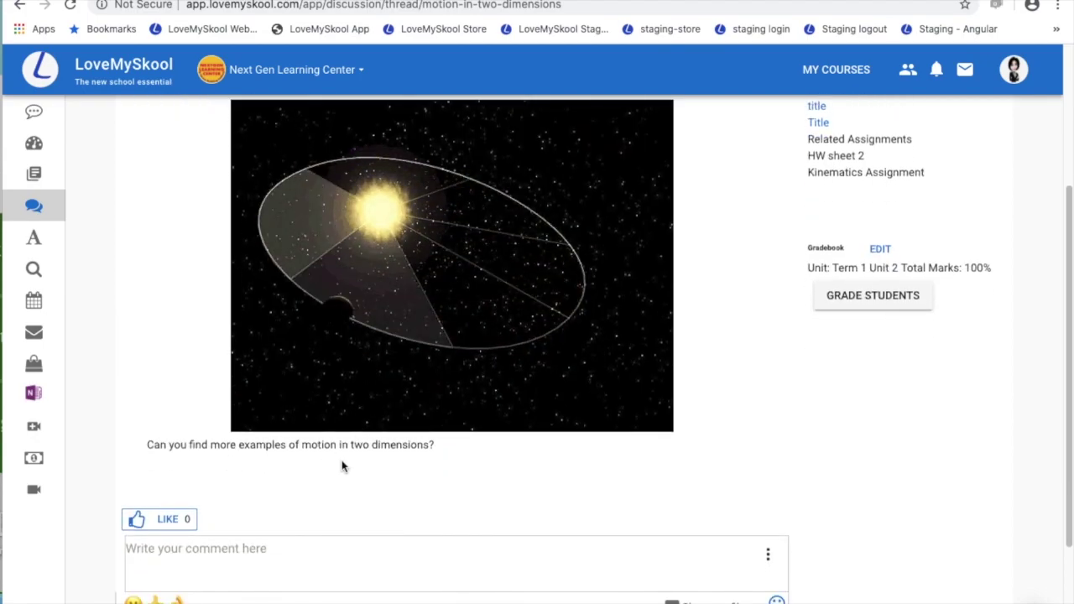
{"action": "scroll", "coordinate": [341, 464], "scroll_direction": "down", "scroll_amount": 2}
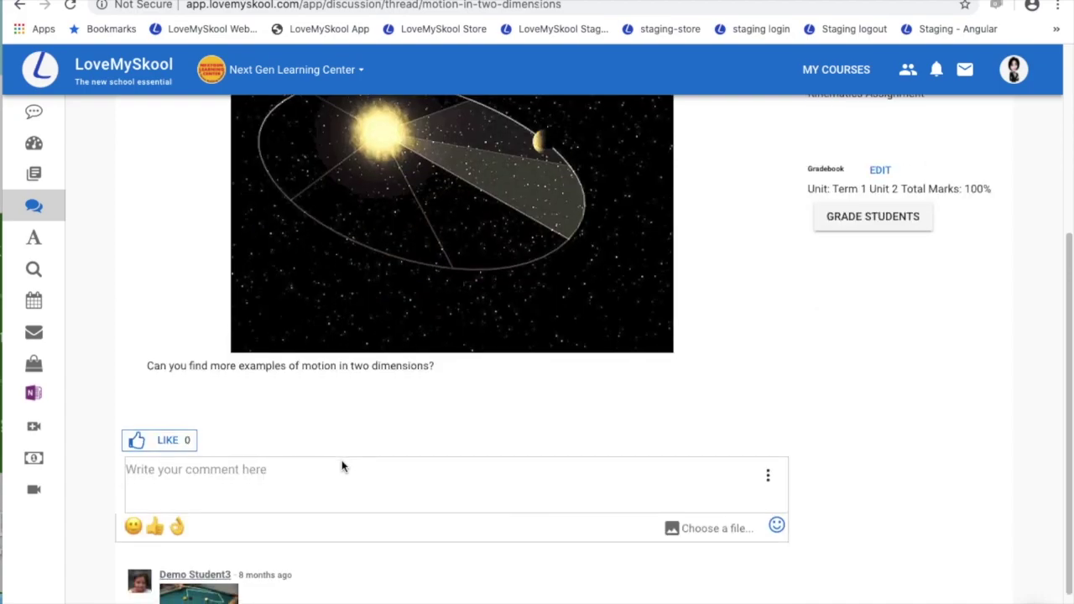
{"action": "scroll", "coordinate": [342, 467], "scroll_direction": "down", "scroll_amount": 2}
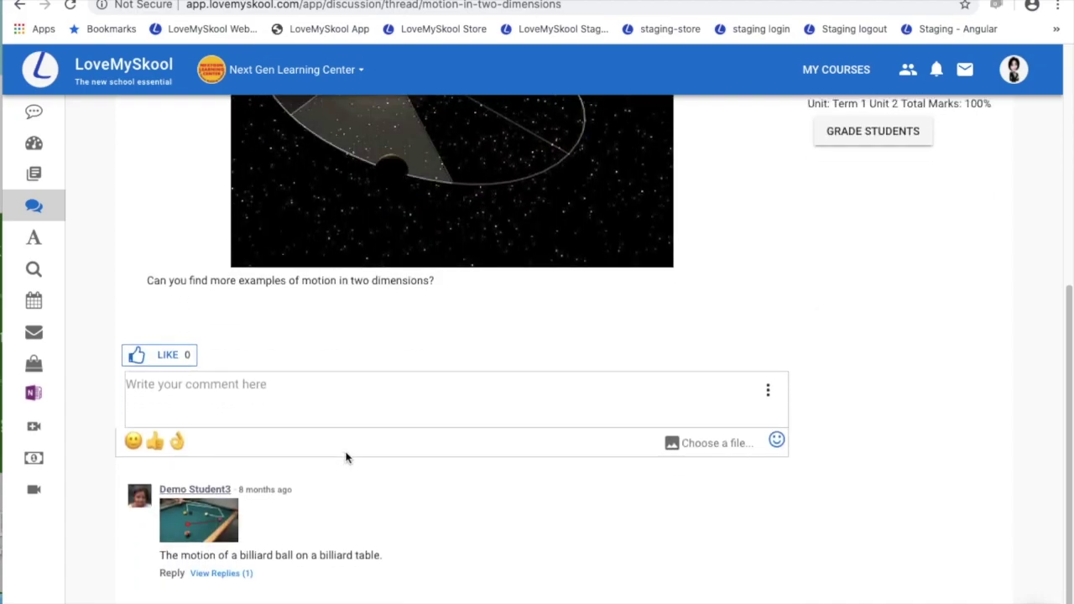
{"action": "left_click", "coordinate": [228, 577]}
{"action": "scroll", "coordinate": [385, 560], "scroll_direction": "down", "scroll_amount": 2}
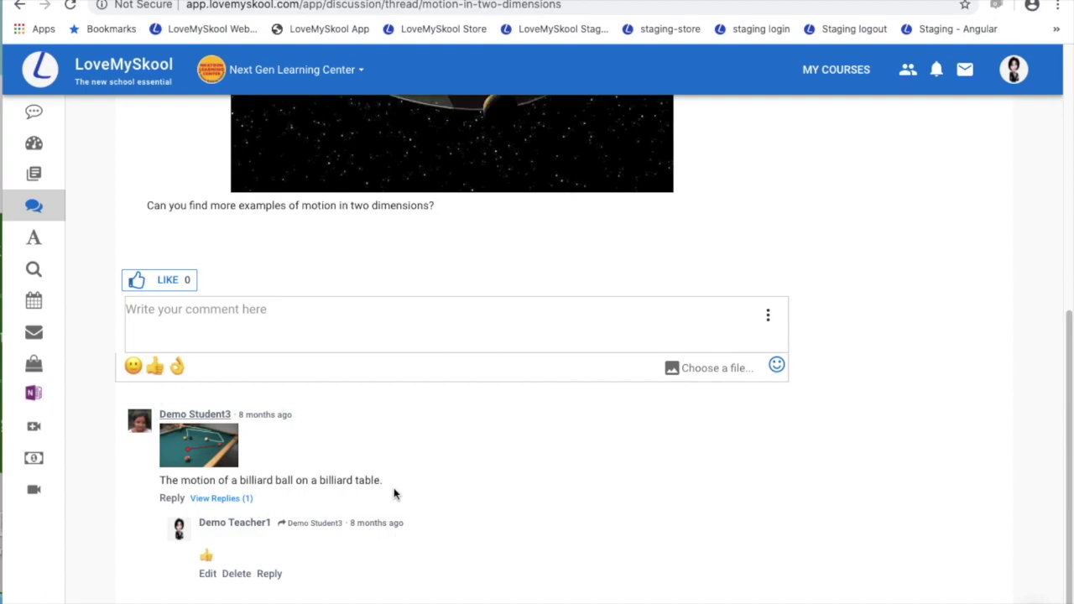
Step: Review the thread's tags, related items and gradebook details, and return to the discussion list
{"action": "scroll", "coordinate": [403, 499], "scroll_direction": "up", "scroll_amount": 5}
{"action": "scroll", "coordinate": [403, 499], "scroll_direction": "up", "scroll_amount": 1}
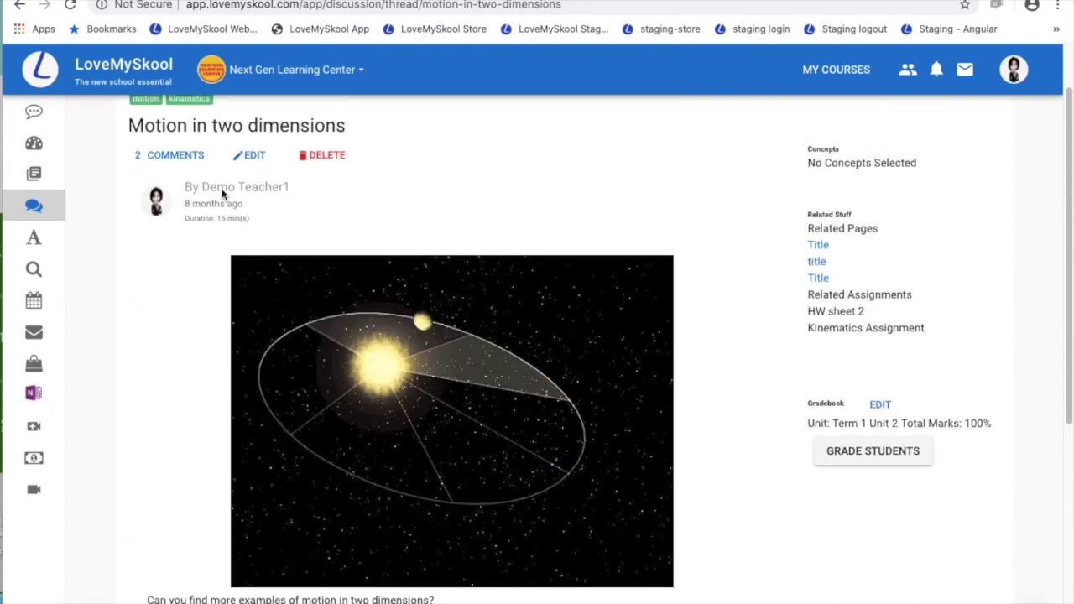
{"action": "scroll", "coordinate": [189, 221], "scroll_direction": "up", "scroll_amount": 1}
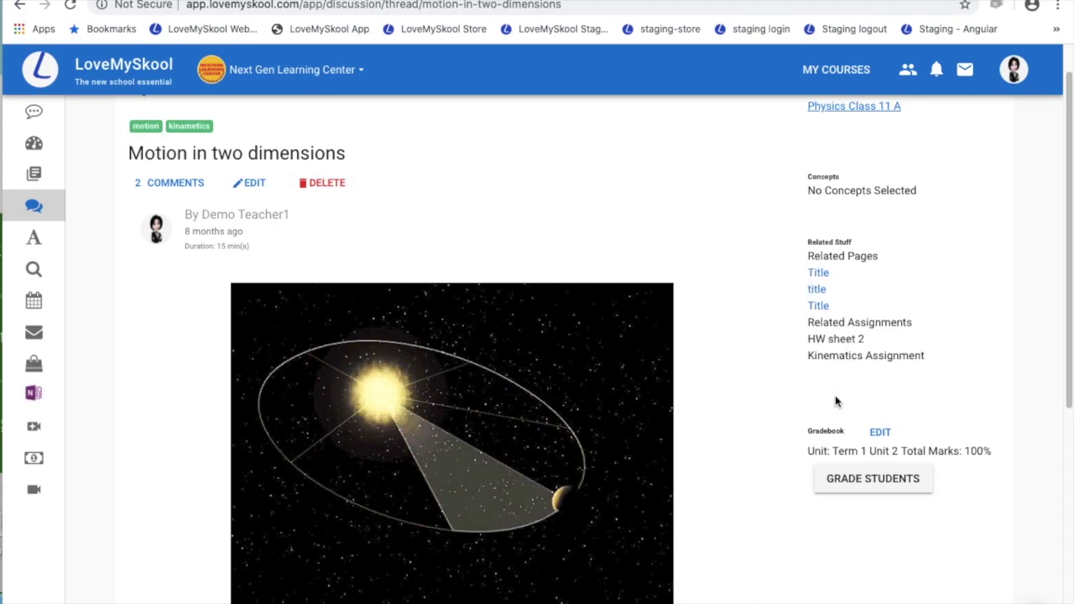
{"action": "scroll", "coordinate": [692, 377], "scroll_direction": "up", "scroll_amount": 1}
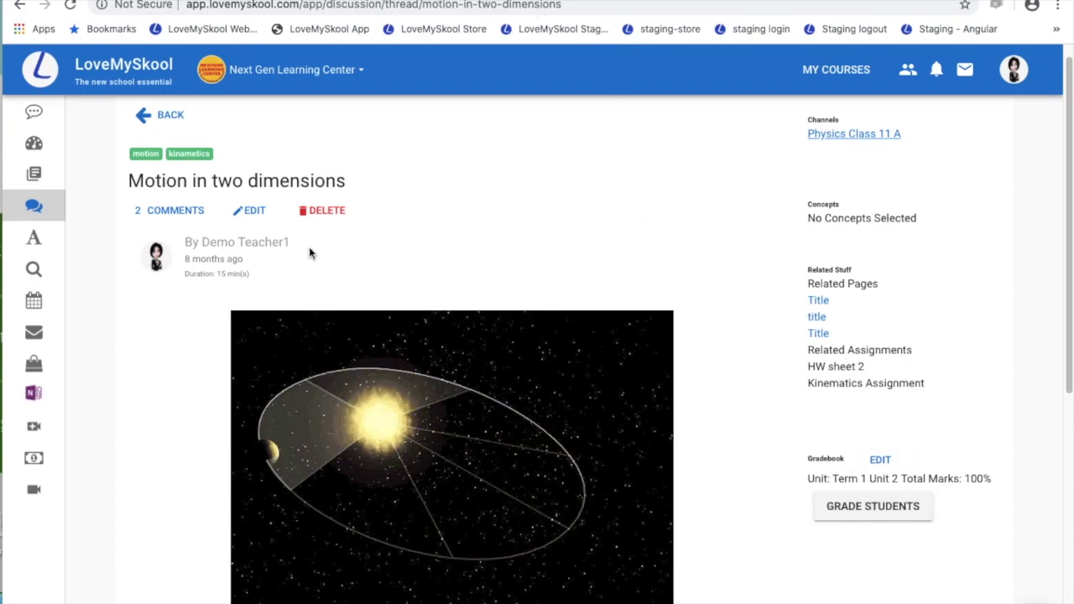
{"action": "left_click", "coordinate": [142, 116]}
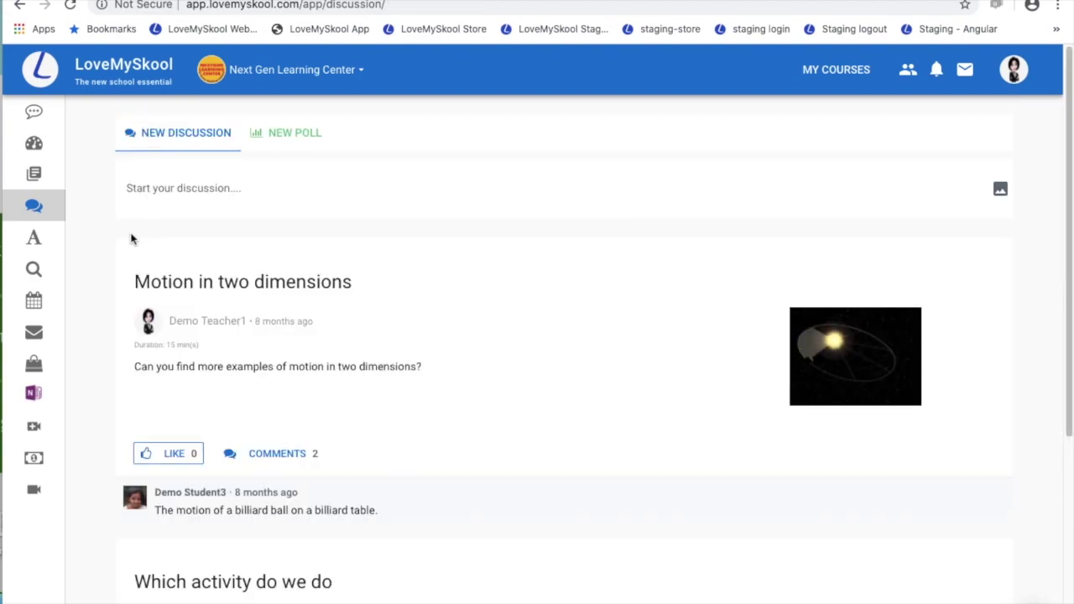
Step: Open the gradebook and display the Physics grades of Grade 7-A for Term 1 Unit 1
{"action": "mouse_move", "coordinate": [61, 241]}
{"action": "left_click", "coordinate": [61, 238]}
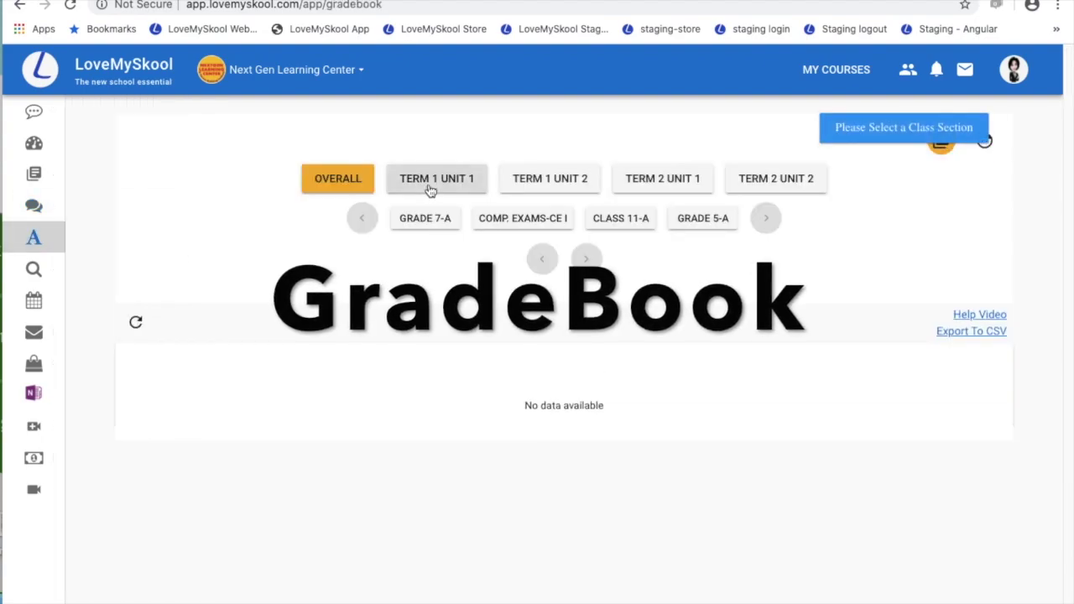
{"action": "left_click", "coordinate": [431, 186]}
{"action": "left_click", "coordinate": [420, 228]}
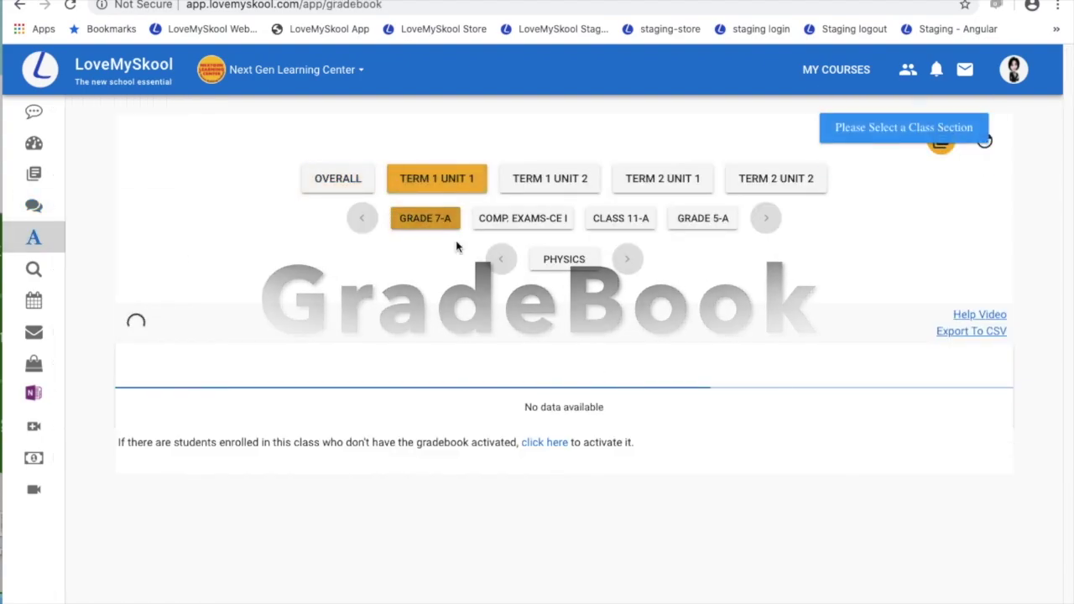
{"action": "left_click", "coordinate": [559, 262]}
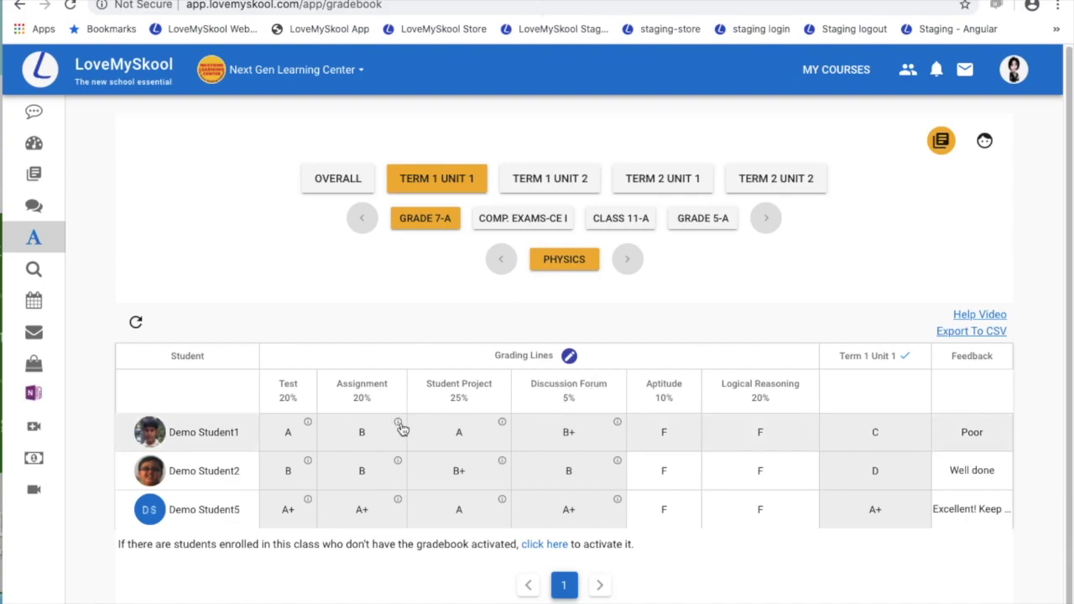
Step: View the first student's assignment mark details, close them and look over the class's grades
{"action": "mouse_move", "coordinate": [402, 428]}
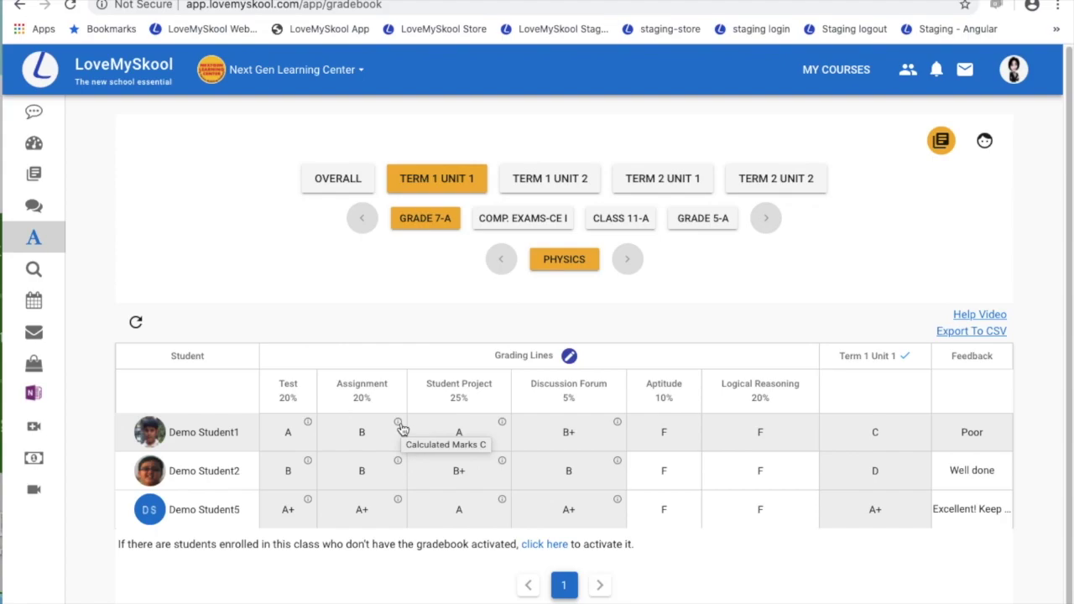
{"action": "left_click", "coordinate": [400, 423]}
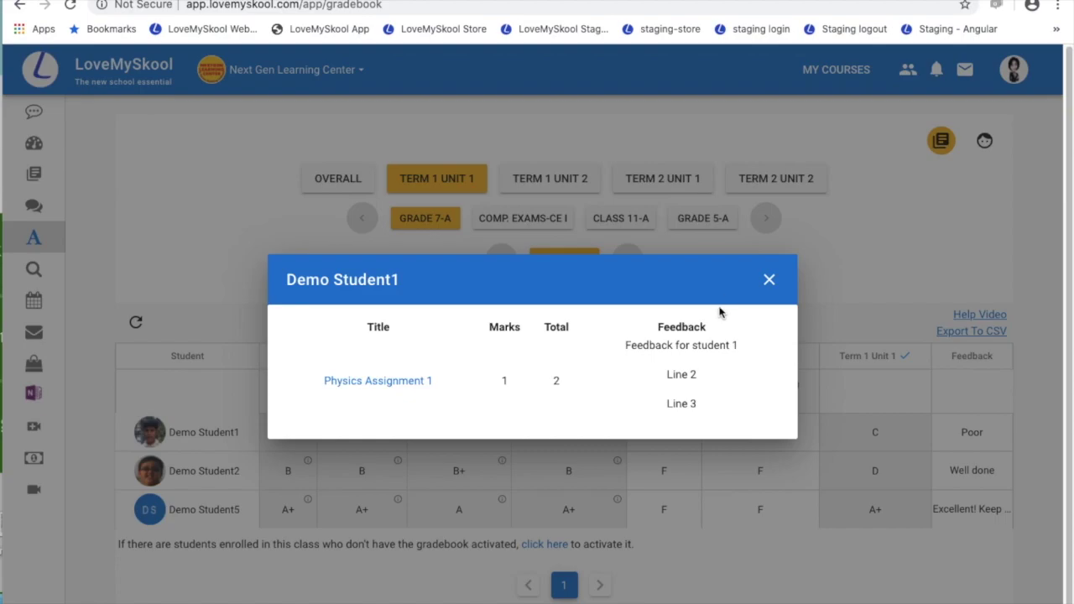
{"action": "left_click", "coordinate": [766, 282]}
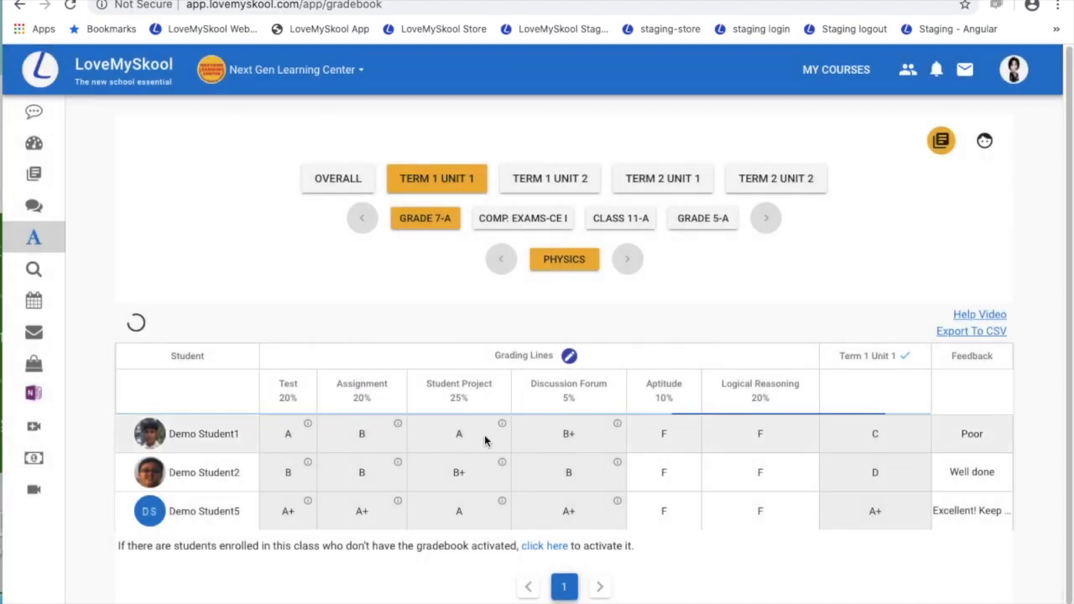
{"action": "scroll", "coordinate": [486, 439], "scroll_direction": "down", "scroll_amount": 1}
{"action": "mouse_move", "coordinate": [481, 438]}
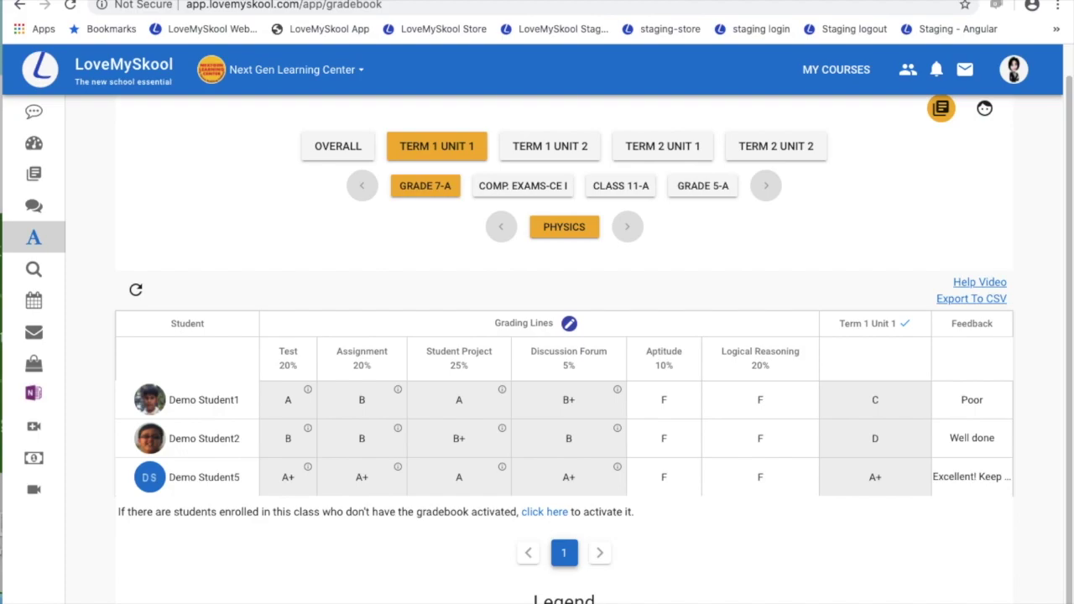
{"action": "scroll", "coordinate": [477, 590], "scroll_direction": "up", "scroll_amount": 1}
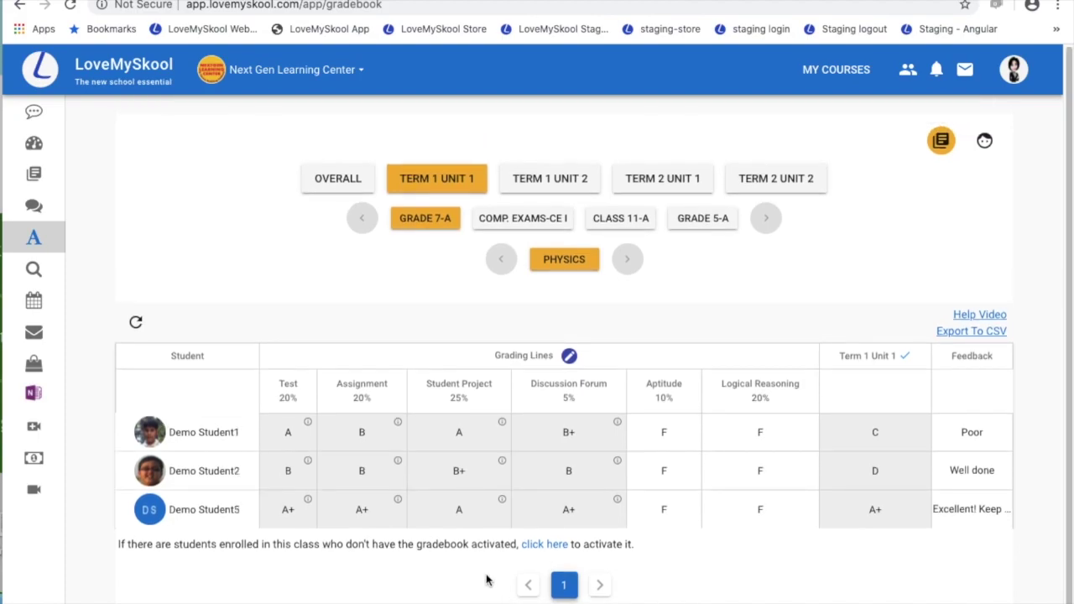
Step: Open the first student's profile from the gradebook and check the available course filter options
{"action": "mouse_move", "coordinate": [354, 513]}
{"action": "left_click", "coordinate": [210, 435]}
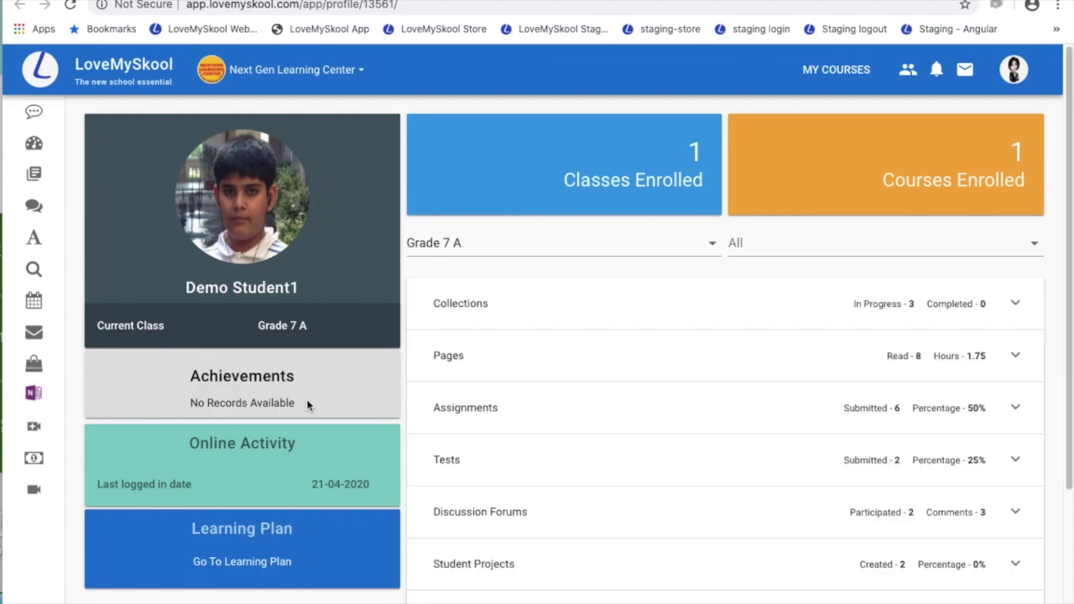
{"action": "scroll", "coordinate": [249, 432], "scroll_direction": "down", "scroll_amount": 1}
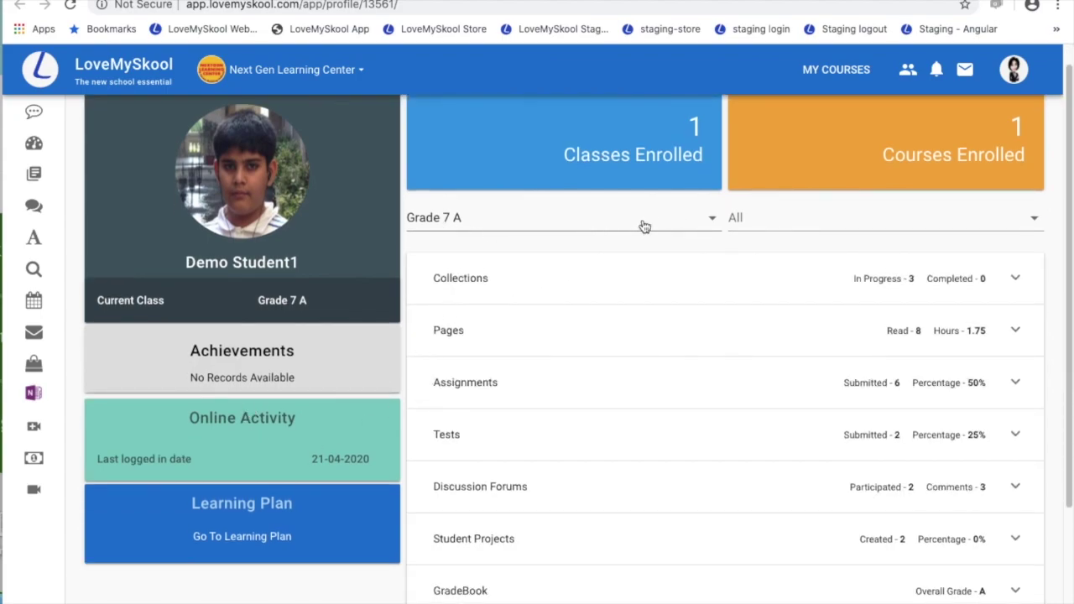
{"action": "left_click", "coordinate": [756, 226]}
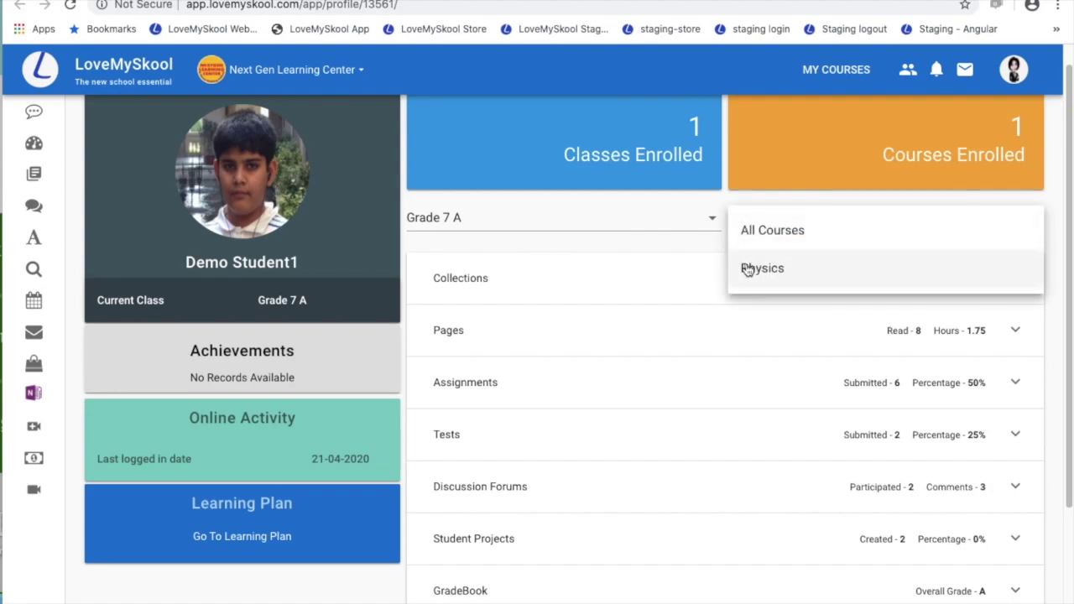
{"action": "left_click", "coordinate": [637, 250]}
Step: Expand the Collections progress and the Assignments marks in the student's profile and review the remaining performance sections
{"action": "scroll", "coordinate": [564, 299], "scroll_direction": "down", "scroll_amount": 2}
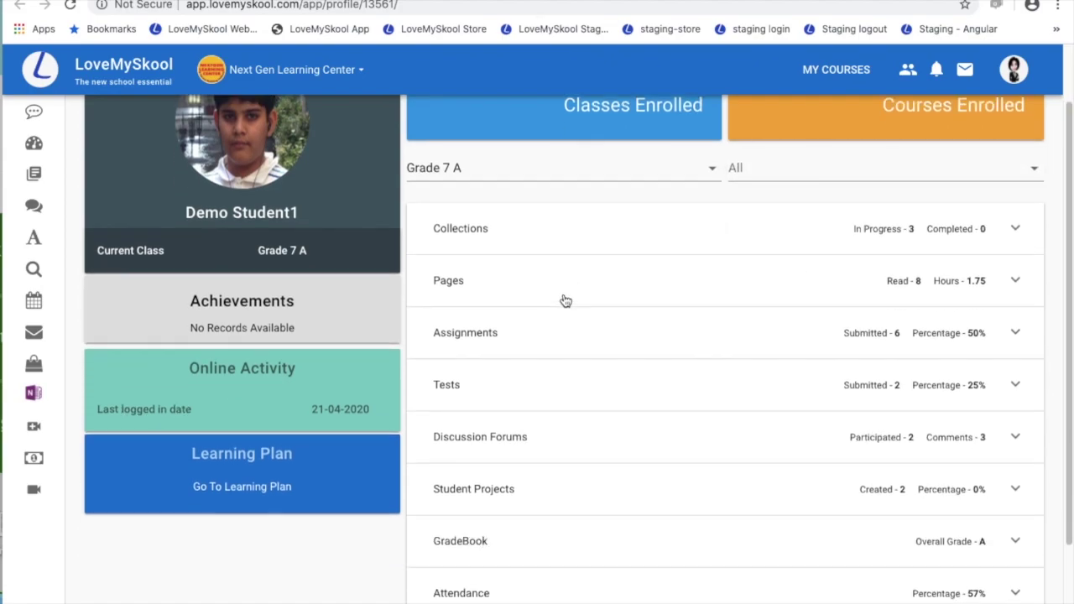
{"action": "left_click", "coordinate": [536, 238]}
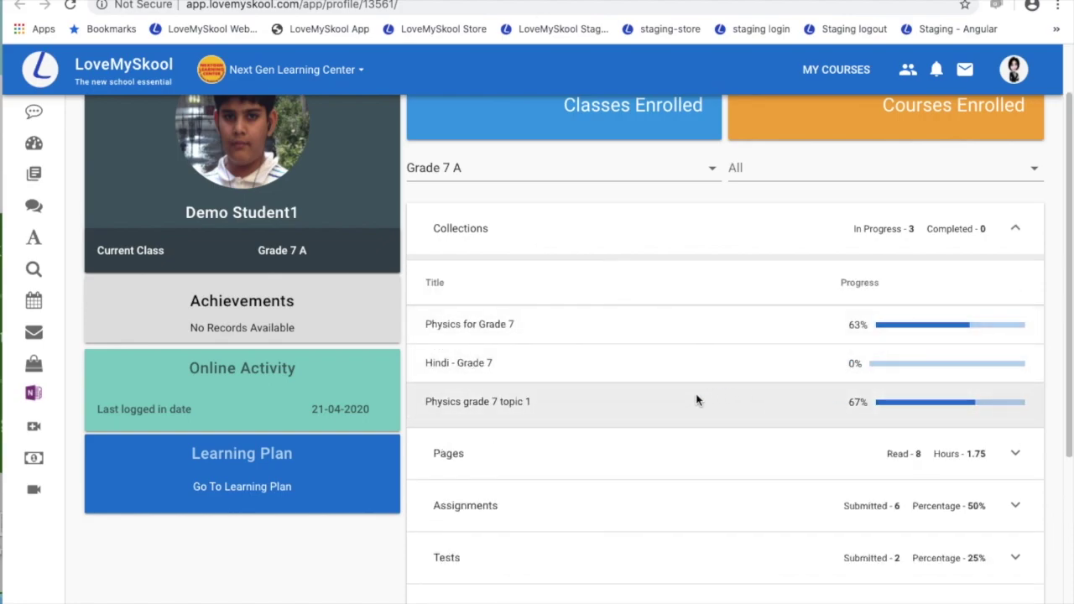
{"action": "scroll", "coordinate": [703, 396], "scroll_direction": "down", "scroll_amount": 4}
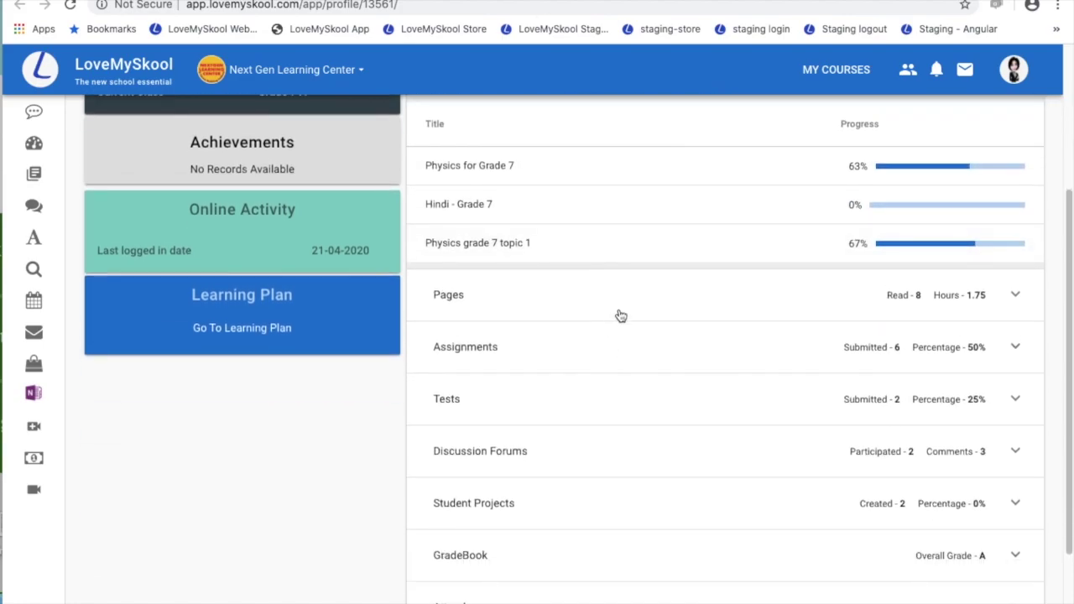
{"action": "left_click", "coordinate": [673, 359]}
{"action": "scroll", "coordinate": [671, 355], "scroll_direction": "down", "scroll_amount": 4}
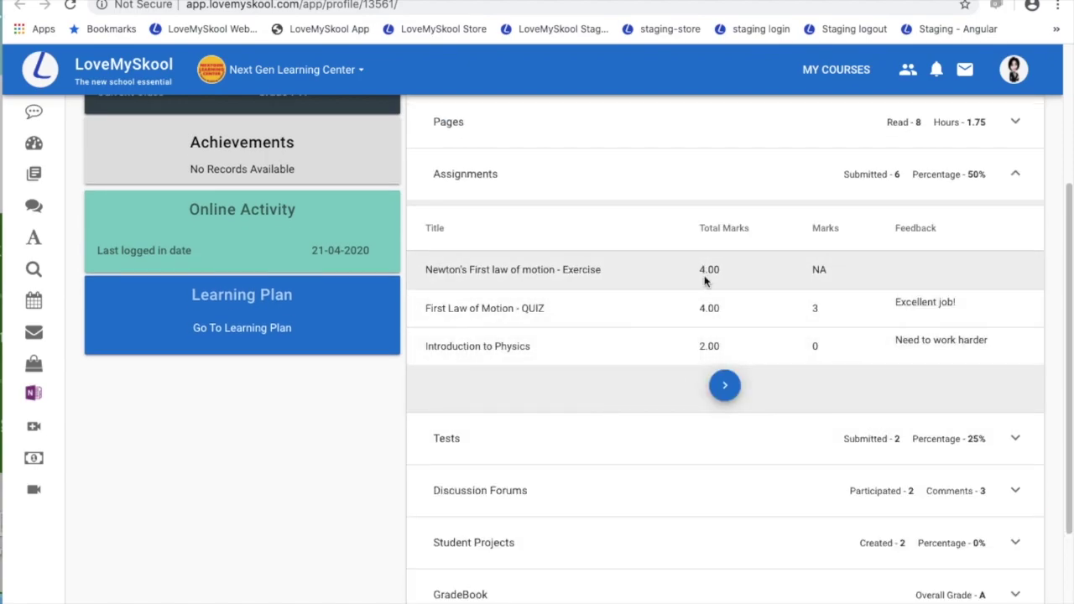
{"action": "scroll", "coordinate": [637, 381], "scroll_direction": "down", "scroll_amount": 1}
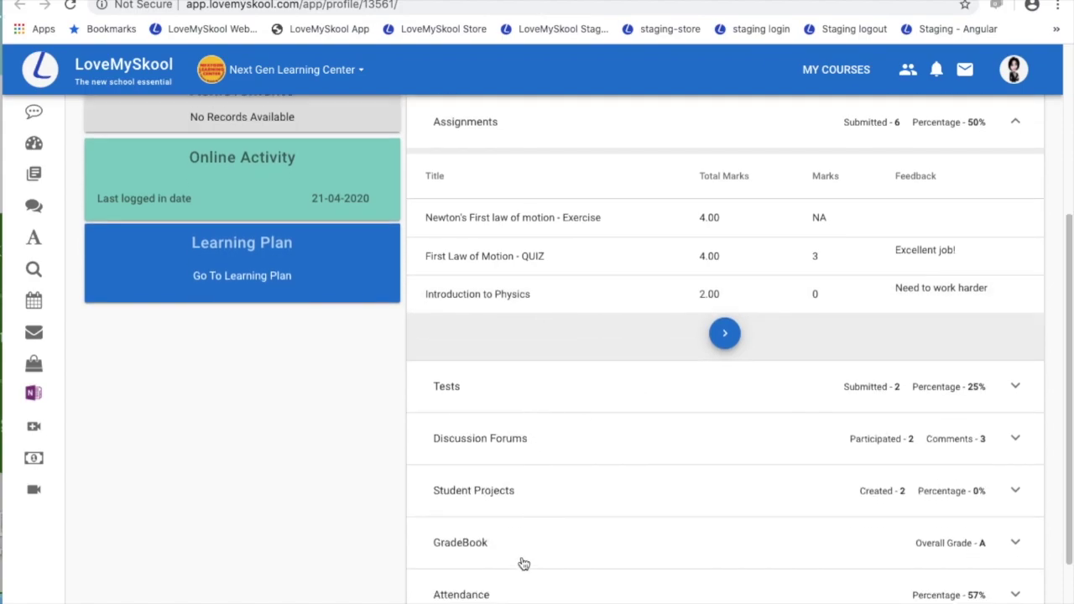
{"action": "scroll", "coordinate": [487, 583], "scroll_direction": "down", "scroll_amount": 2}
{"action": "scroll", "coordinate": [517, 488], "scroll_direction": "up", "scroll_amount": 1}
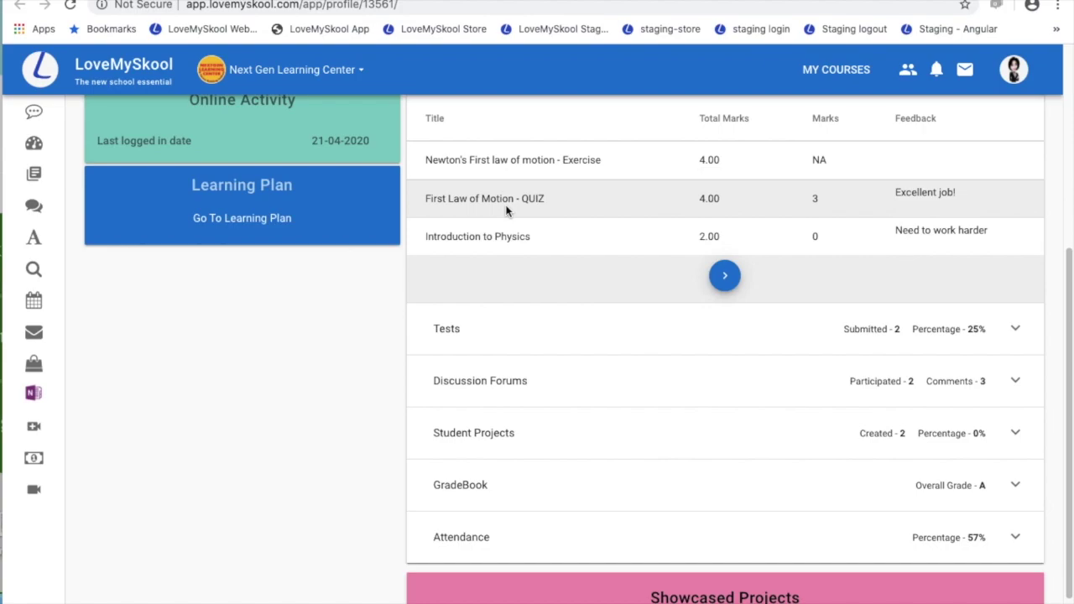
{"action": "scroll", "coordinate": [493, 242], "scroll_direction": "up", "scroll_amount": 6}
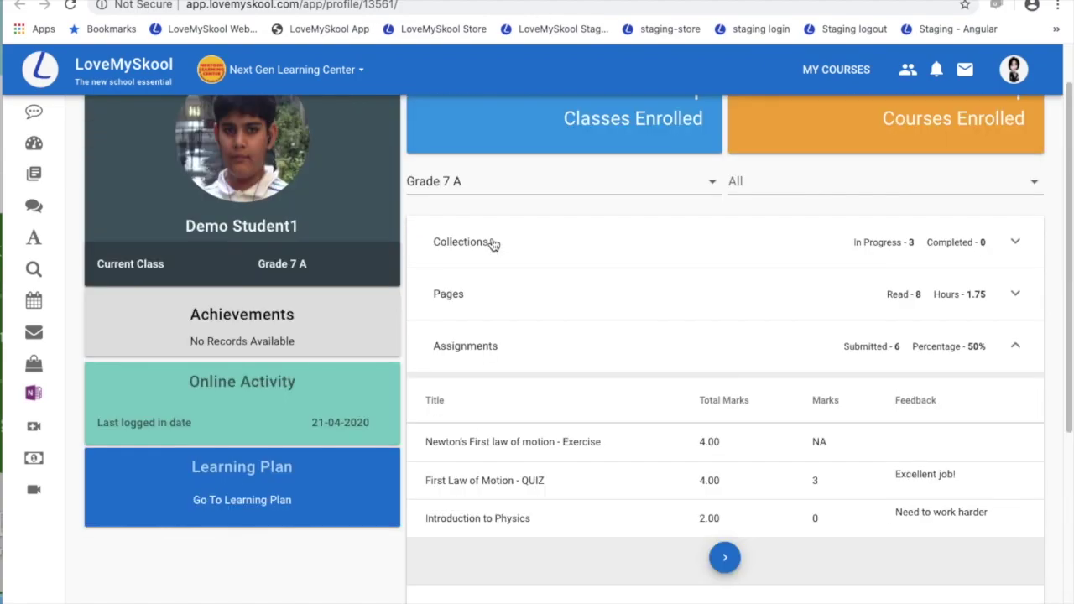
{"action": "scroll", "coordinate": [491, 243], "scroll_direction": "up", "scroll_amount": 1}
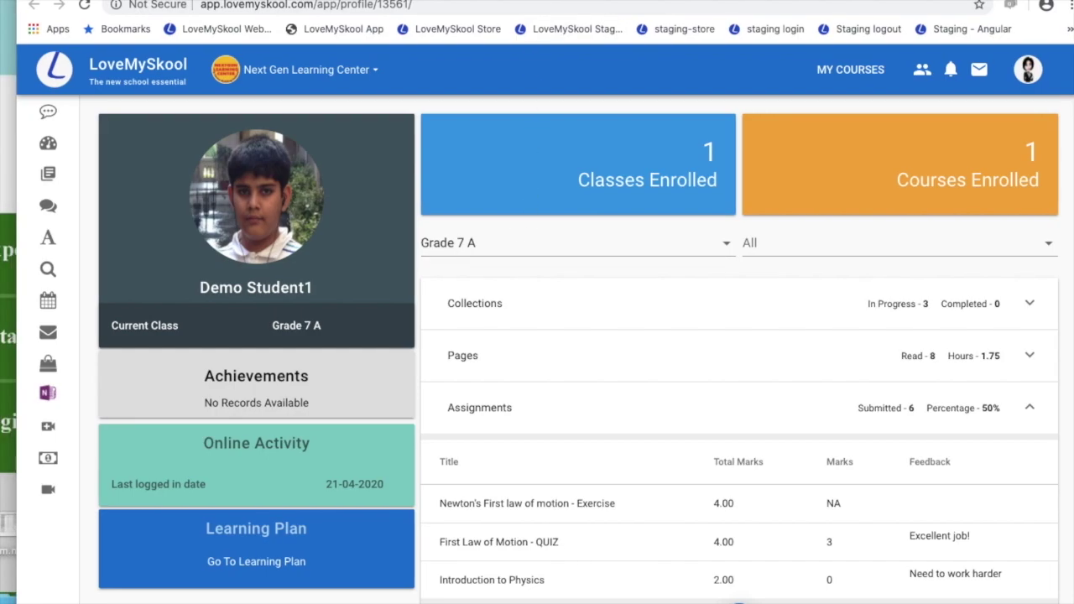
Step: Open the Zoom Conferences page
{"action": "mouse_move", "coordinate": [59, 180]}
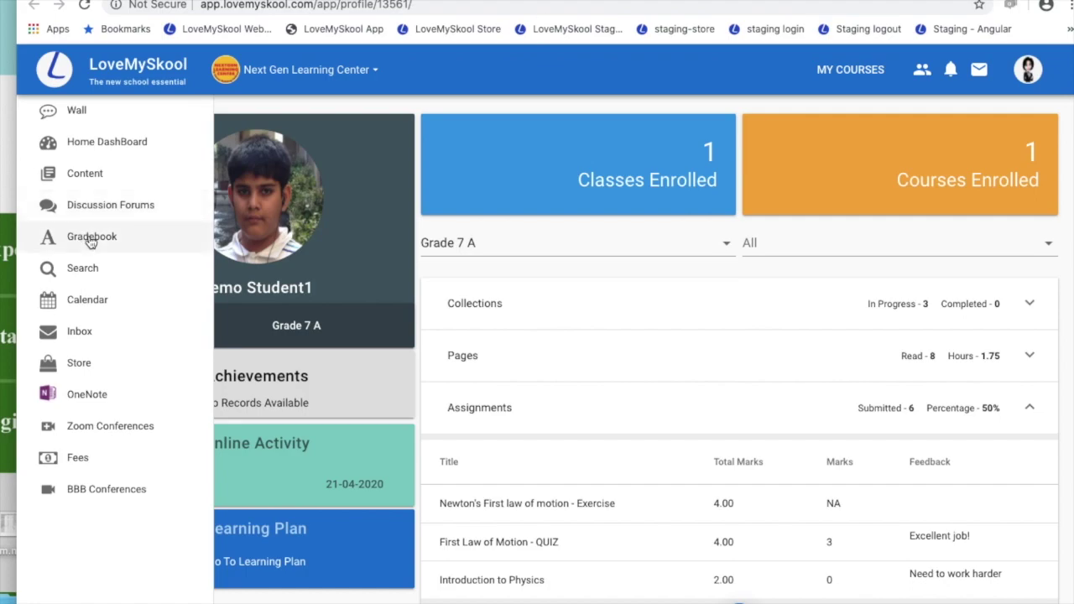
{"action": "left_click", "coordinate": [123, 430]}
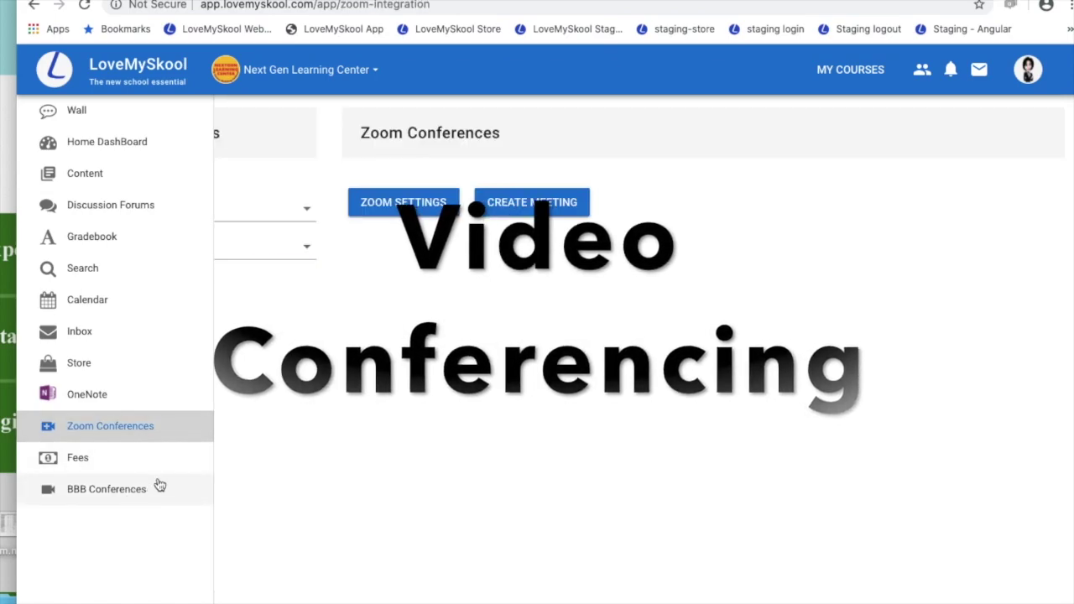
Step: Show the Zoom conferences for the Class 11-A section
{"action": "left_click", "coordinate": [294, 206]}
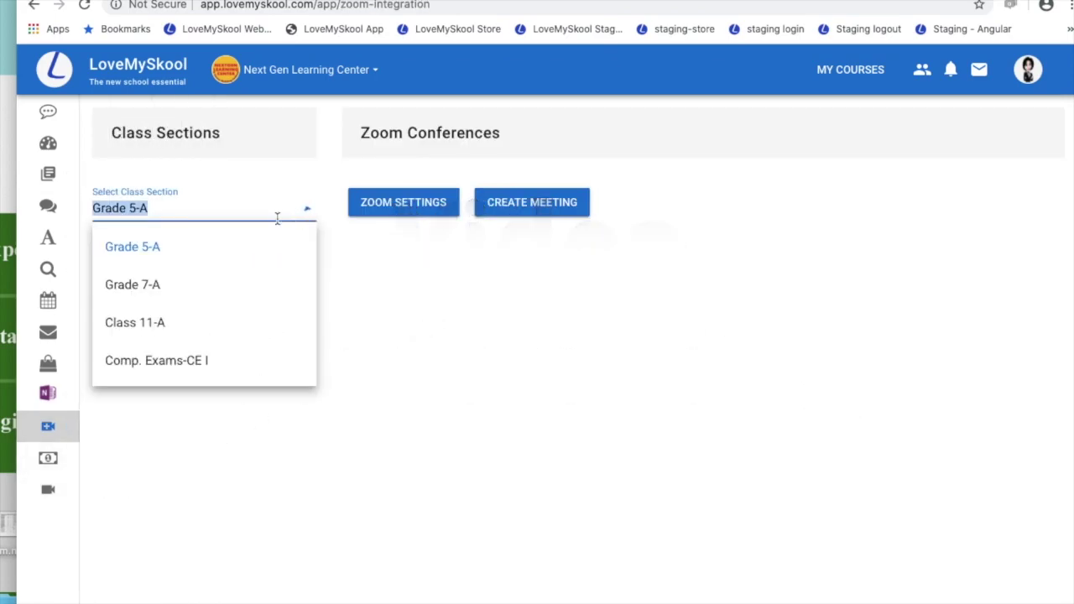
{"action": "left_click", "coordinate": [180, 325]}
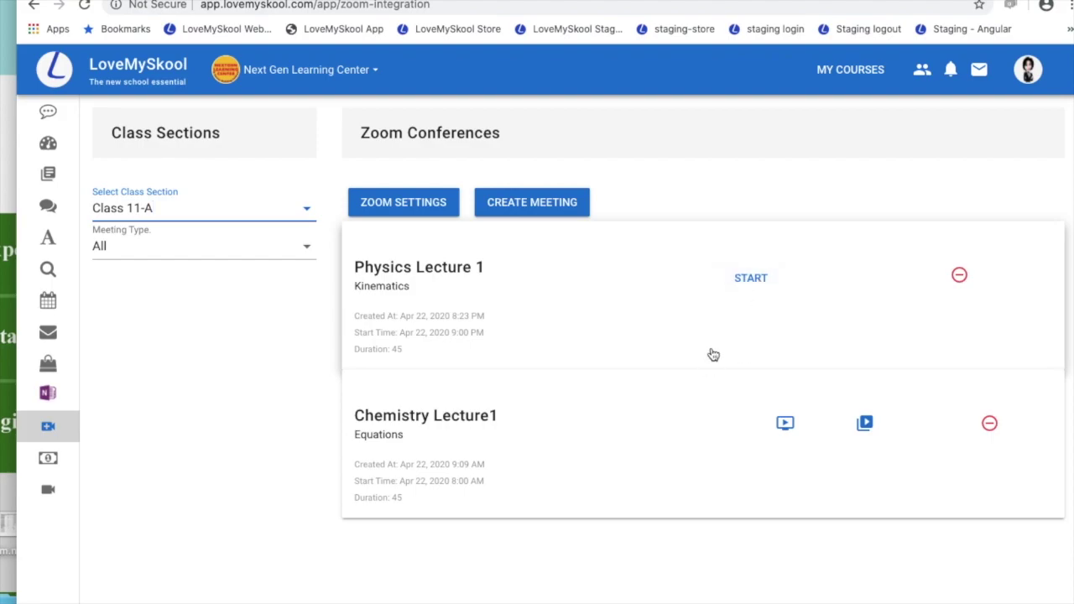
Step: View the saved video URL of Chemistry Lecture1 without changing it, then open its recording and return to the conferences
{"action": "left_click", "coordinate": [785, 426]}
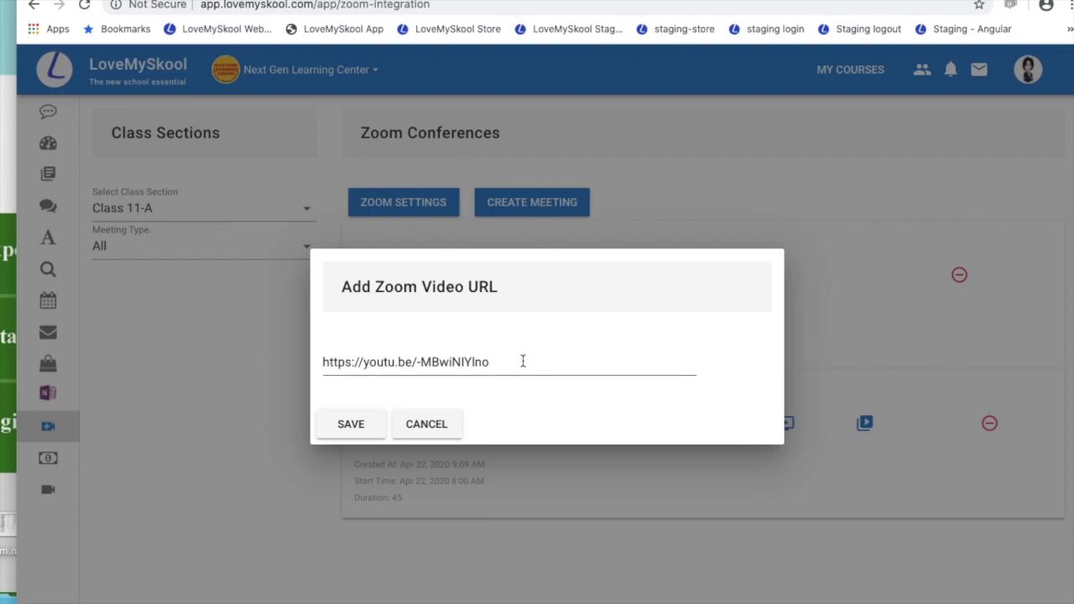
{"action": "left_click", "coordinate": [450, 432]}
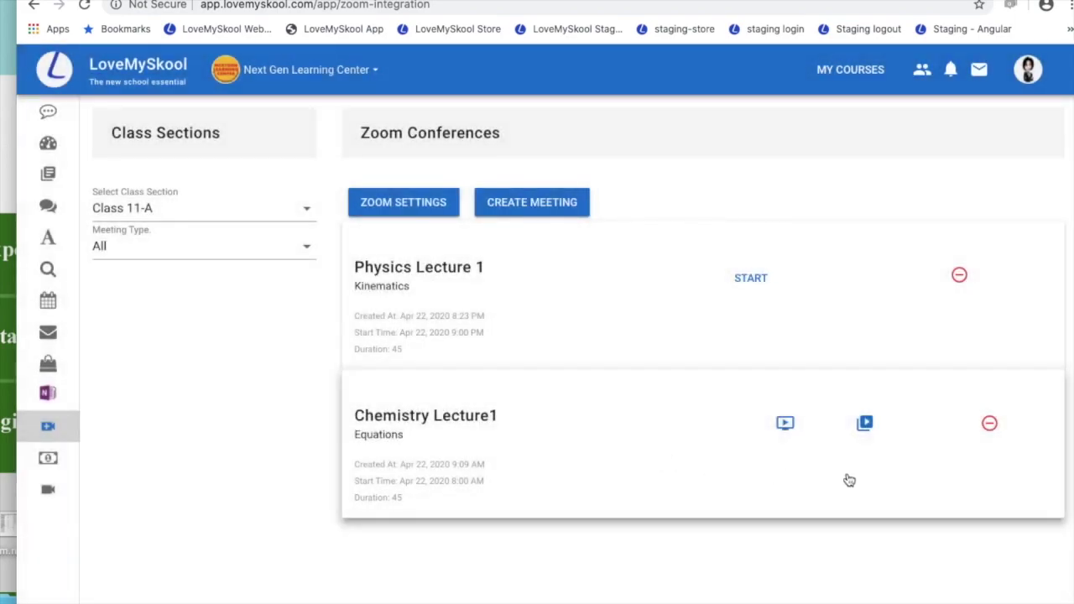
{"action": "left_click", "coordinate": [866, 426]}
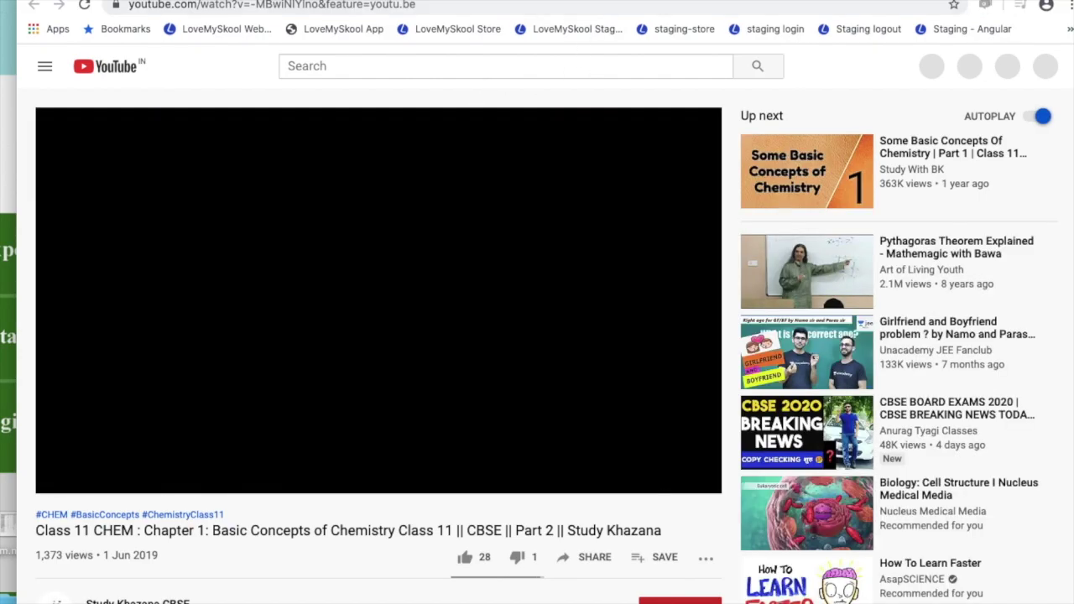
{"action": "left_click", "coordinate": [585, 1]}
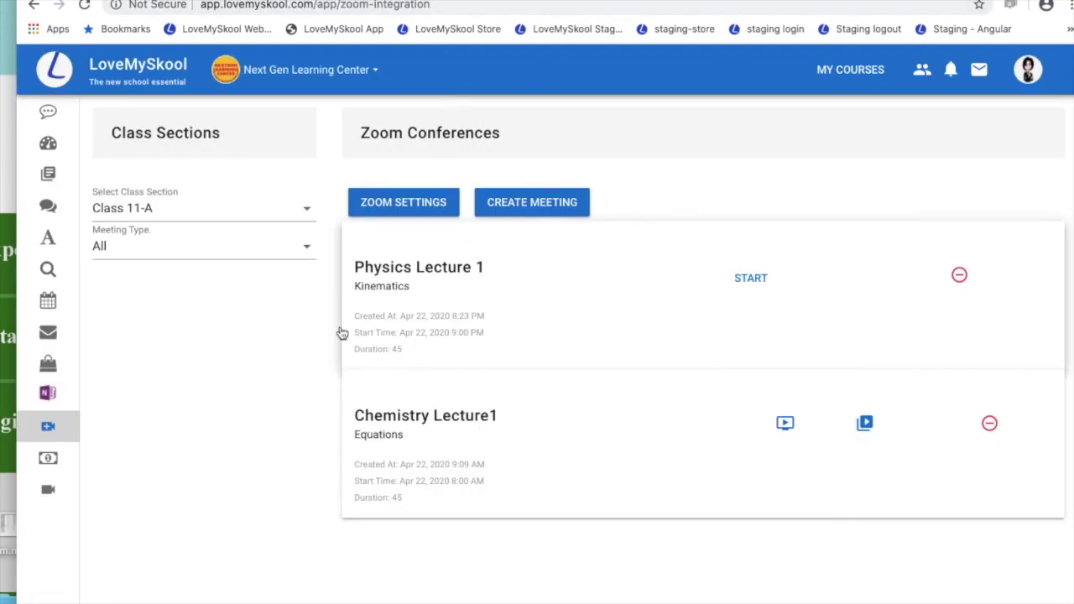
Step: Open the BBB Conferences page and filter it to the Class 11-A section
{"action": "mouse_move", "coordinate": [70, 432]}
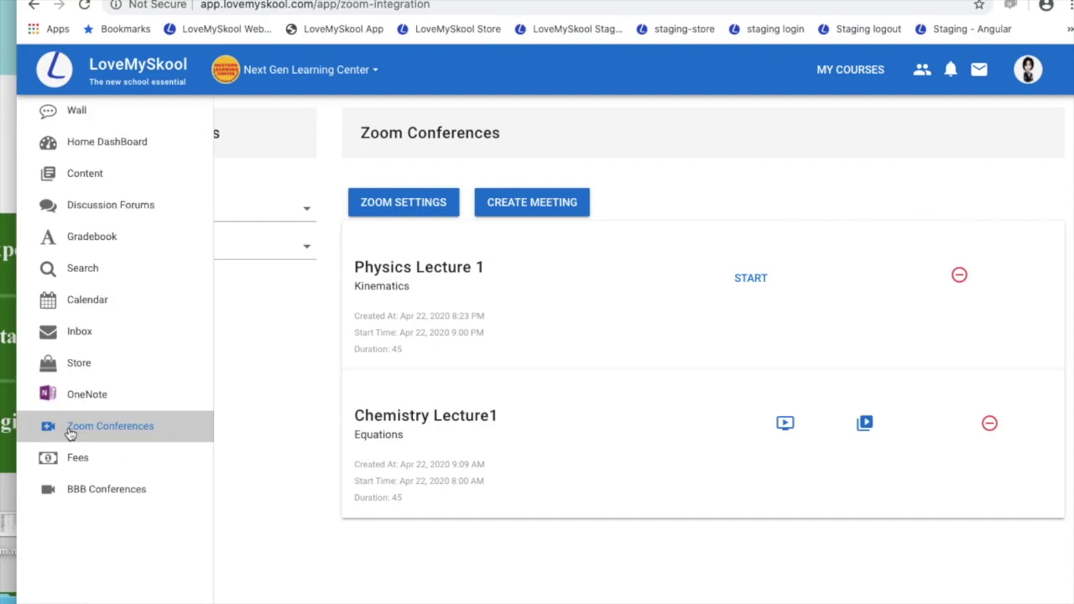
{"action": "left_click", "coordinate": [104, 495]}
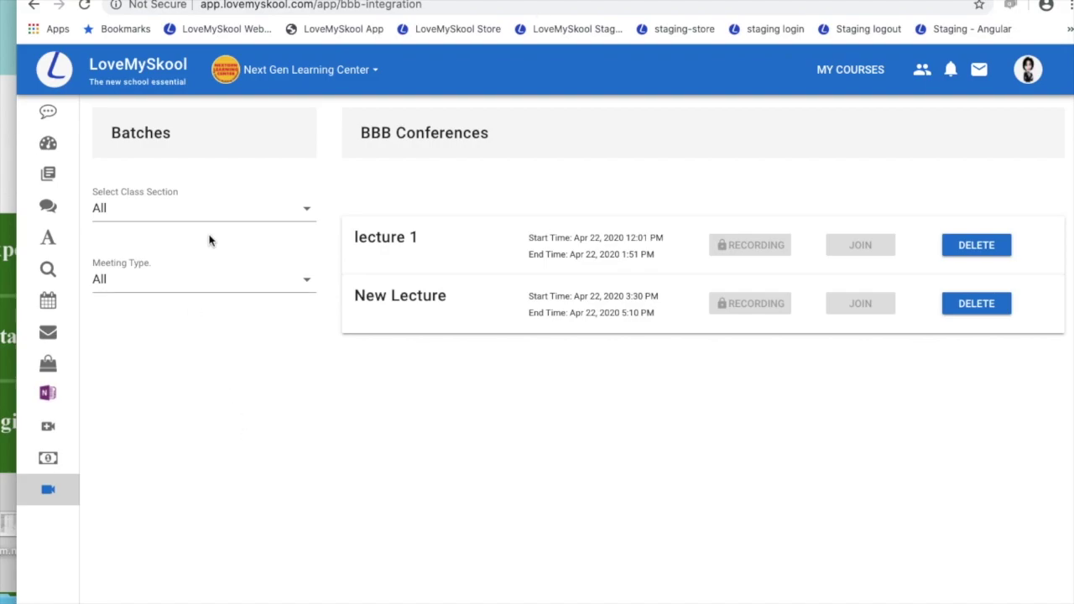
{"action": "left_click", "coordinate": [300, 212]}
{"action": "left_click", "coordinate": [190, 397]}
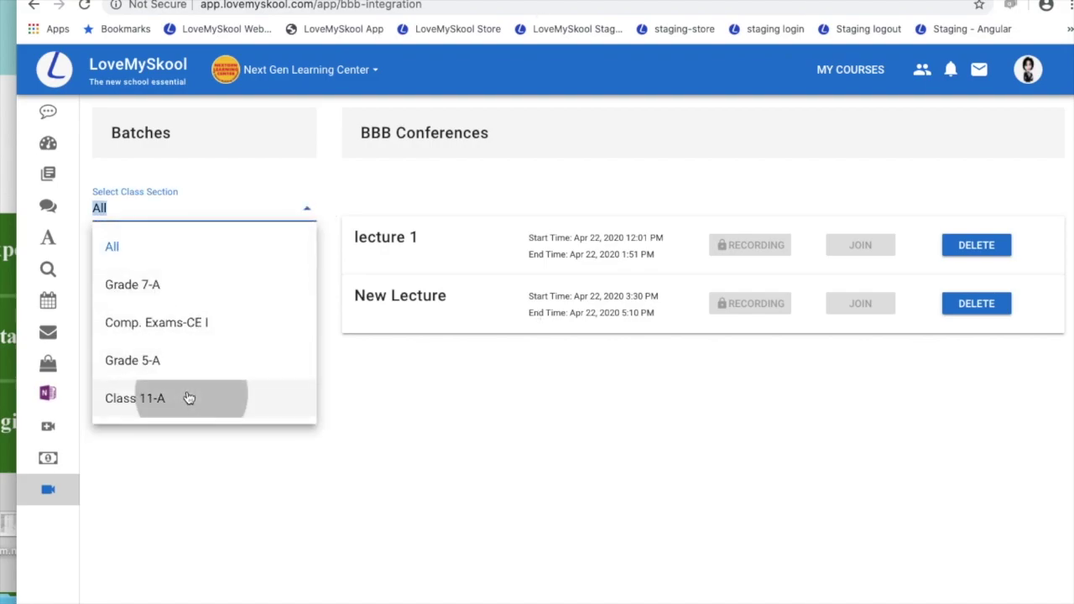
Step: Set up a new BBB meeting named "Lecture 1" with the description "Lecture1" and the date 2020-04-22
{"action": "left_click", "coordinate": [406, 209]}
{"action": "left_click", "coordinate": [411, 269]}
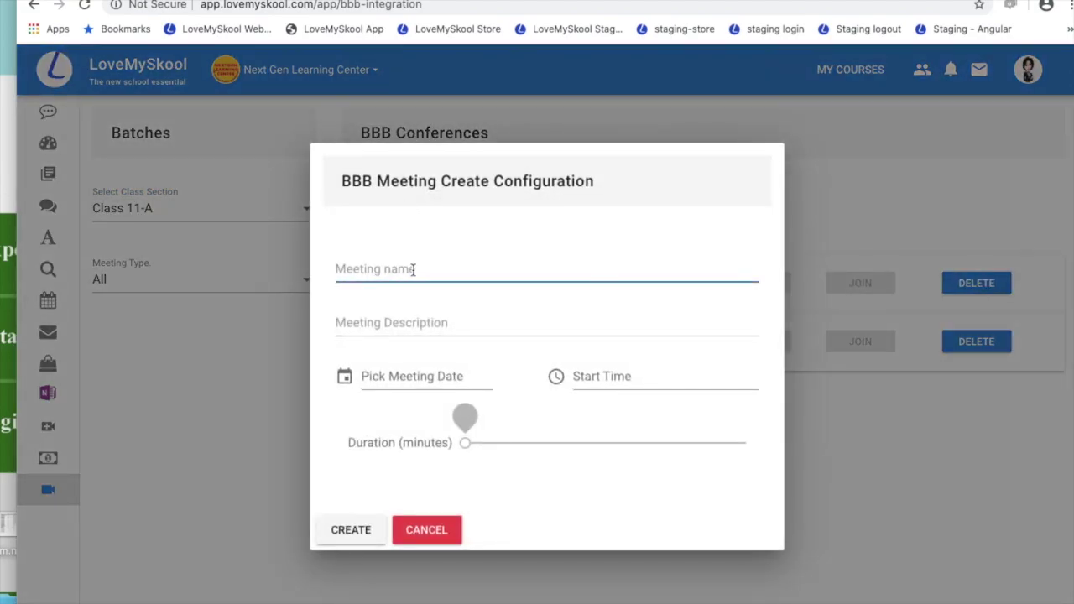
{"action": "type", "text": "Lecture 1"}
{"action": "key", "text": "Tab"}
{"action": "type", "text": "Lec"}
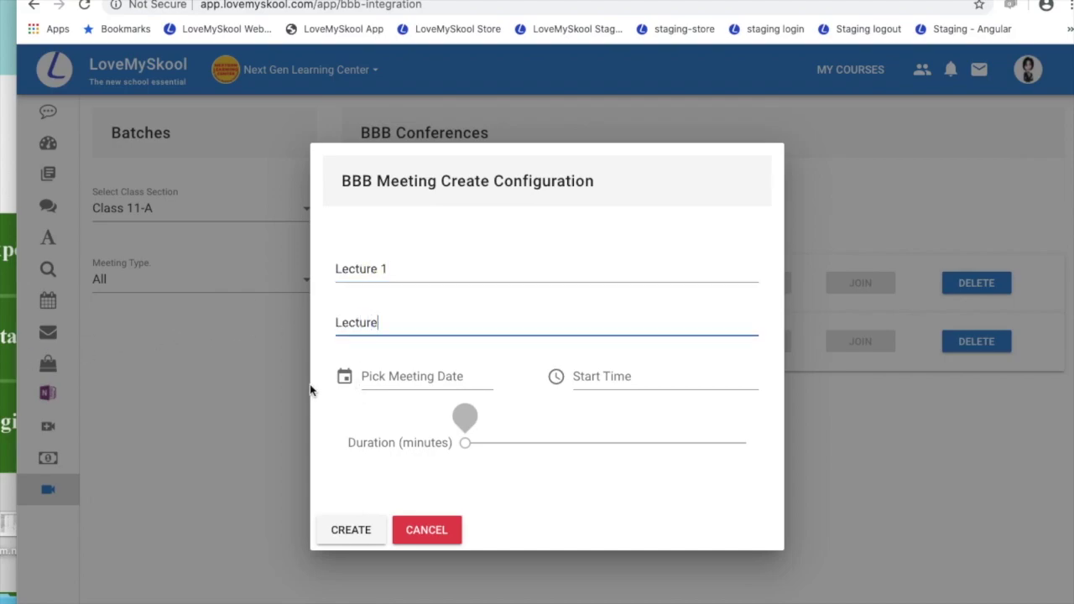
{"action": "left_click", "coordinate": [447, 376]}
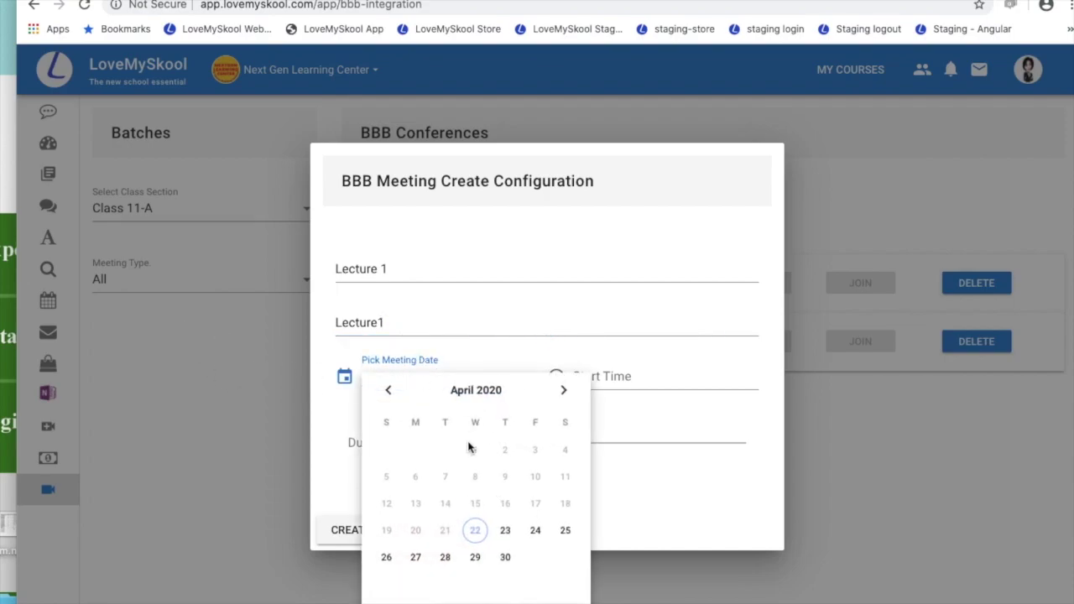
{"action": "left_click", "coordinate": [475, 531]}
Step: Set the meeting's start time to 20:30 and its duration to 90 minutes, and create it
{"action": "left_click", "coordinate": [618, 379]}
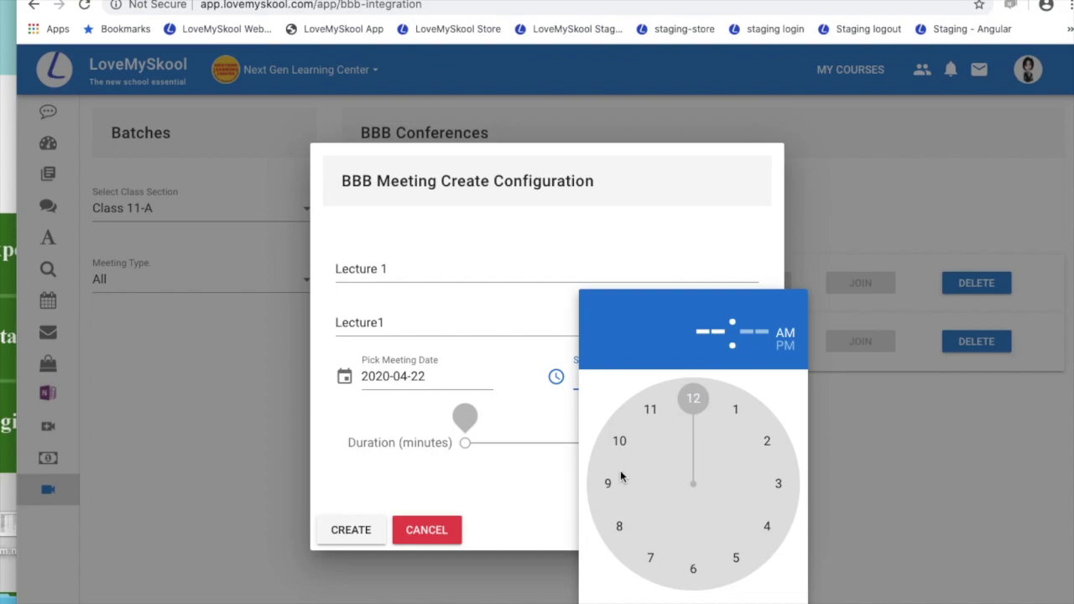
{"action": "left_click", "coordinate": [625, 521]}
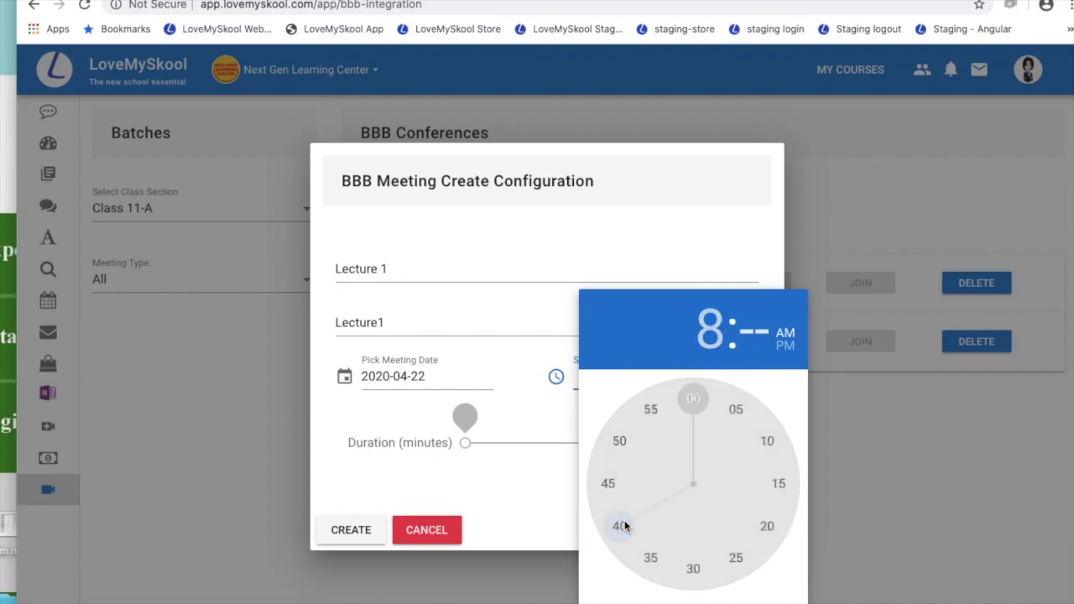
{"action": "left_click", "coordinate": [696, 526]}
{"action": "left_click", "coordinate": [788, 348]}
{"action": "left_click", "coordinate": [776, 603]}
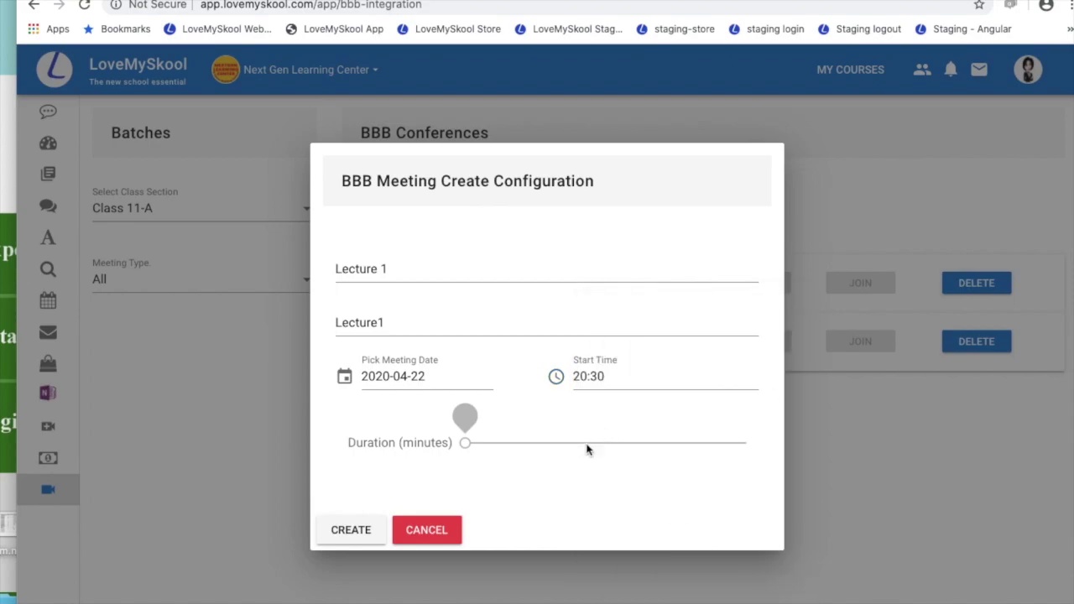
{"action": "left_click_drag", "start_coordinate": [466, 426], "coordinate": [528, 428]}
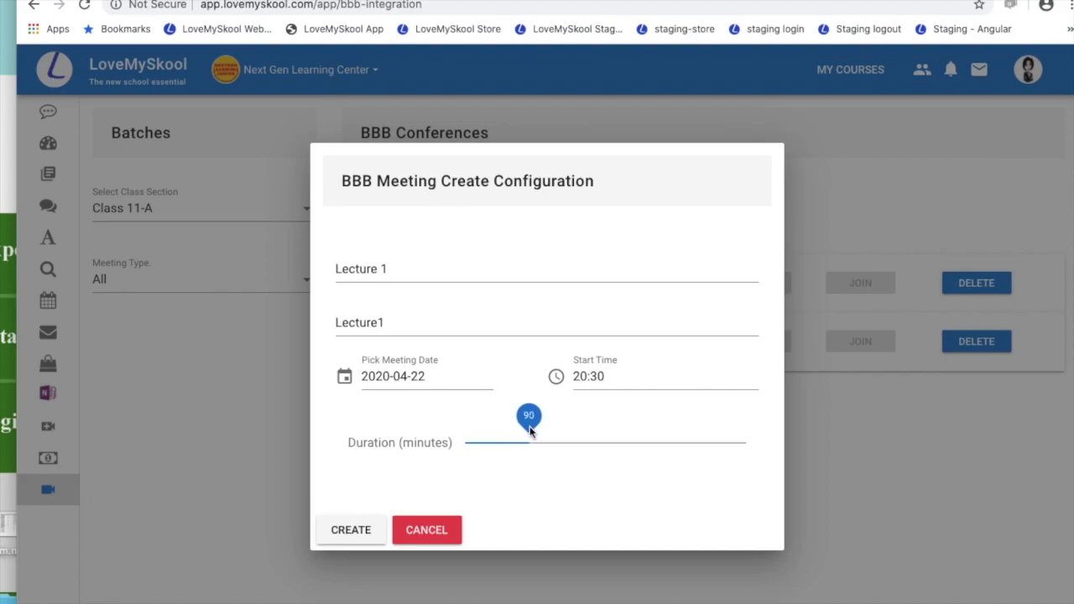
{"action": "left_click", "coordinate": [348, 530]}
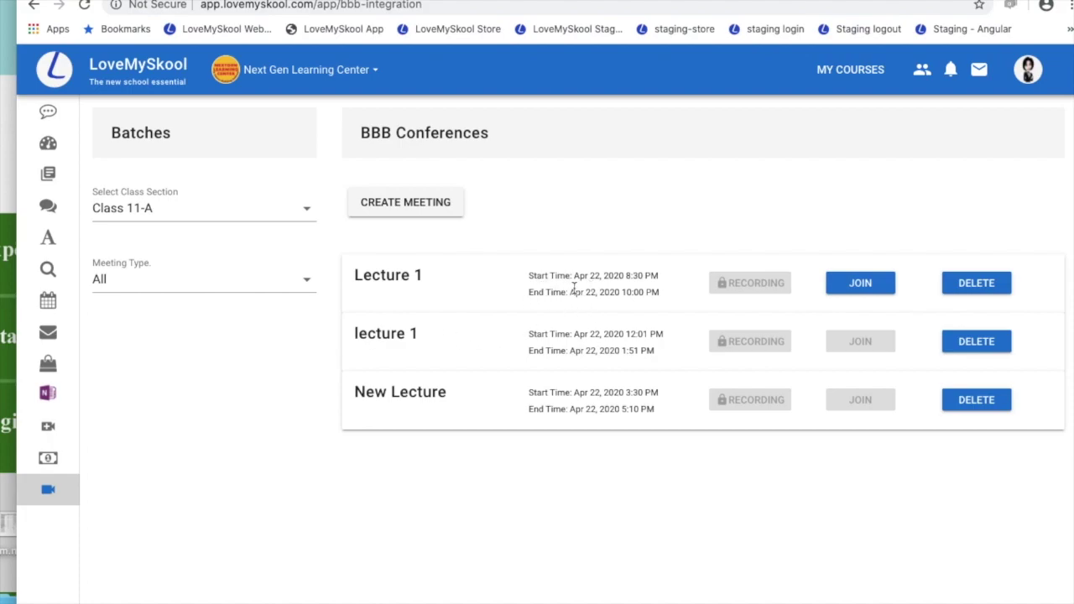
Step: Join the new Lecture 1 meeting with microphone audio and confirm the echo test
{"action": "left_click", "coordinate": [869, 290]}
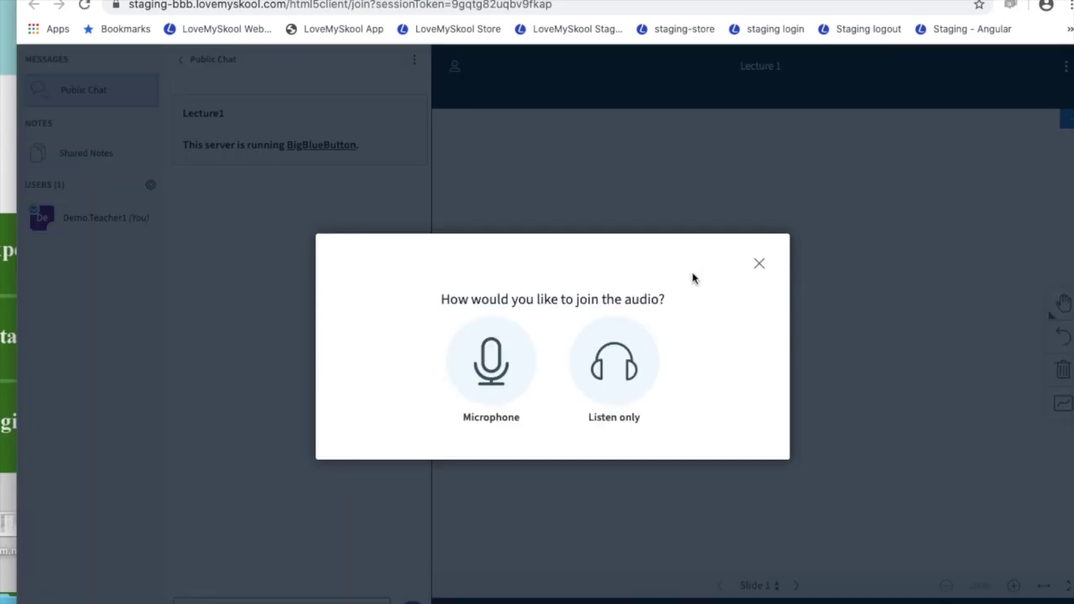
{"action": "left_click", "coordinate": [492, 367]}
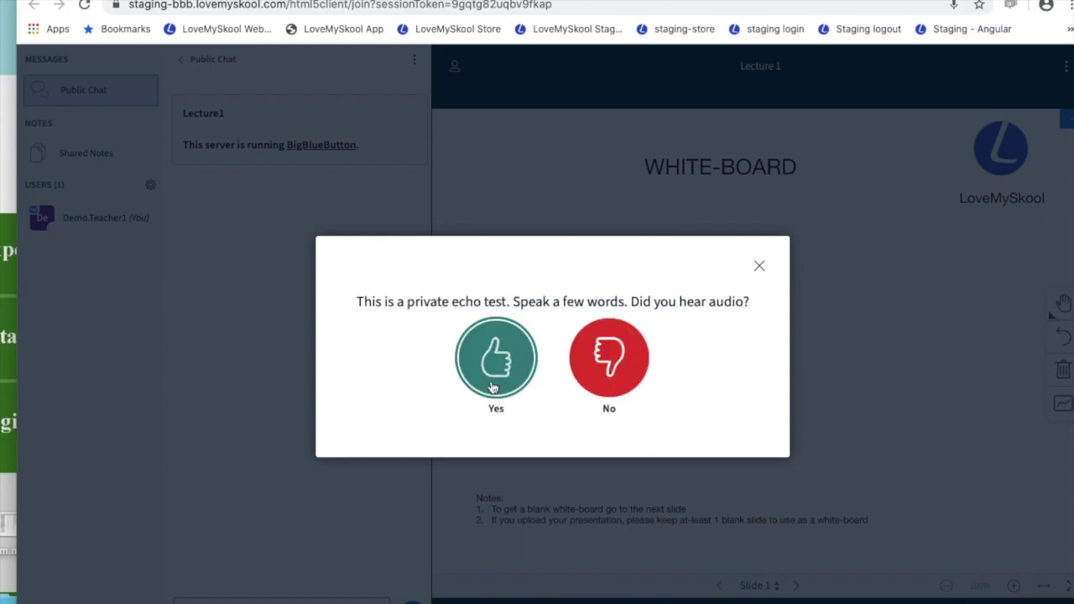
{"action": "left_click", "coordinate": [498, 382]}
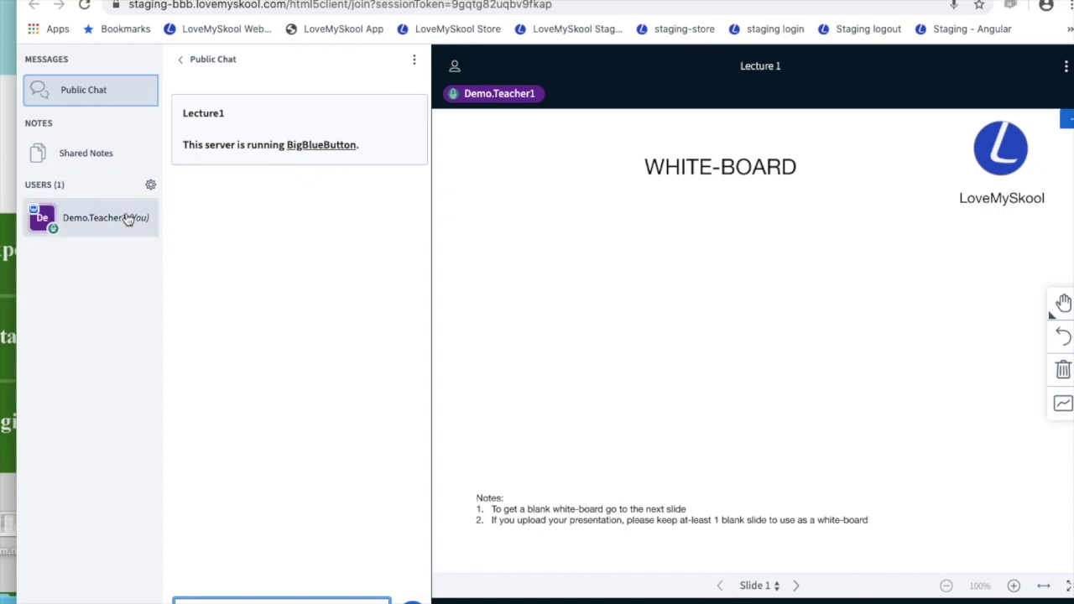
Step: Review the user management options, such as muting all users and locking viewers, and close them
{"action": "left_click", "coordinate": [151, 186]}
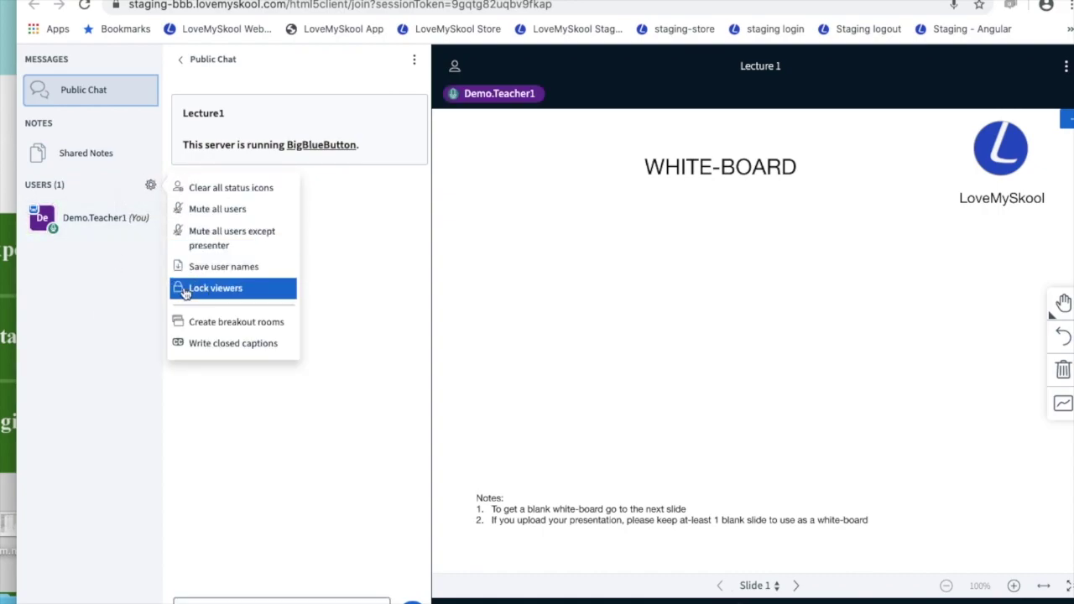
{"action": "left_click", "coordinate": [120, 299]}
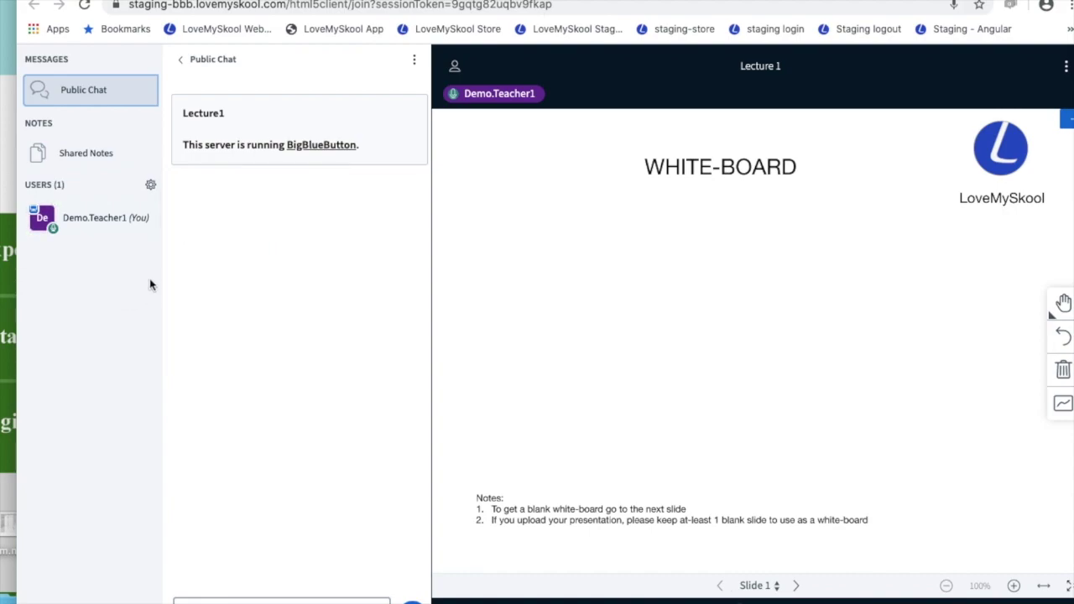
Step: Draw a tall red triangle on the left half of the whiteboard with the Triangle tool
{"action": "left_click", "coordinate": [1064, 303]}
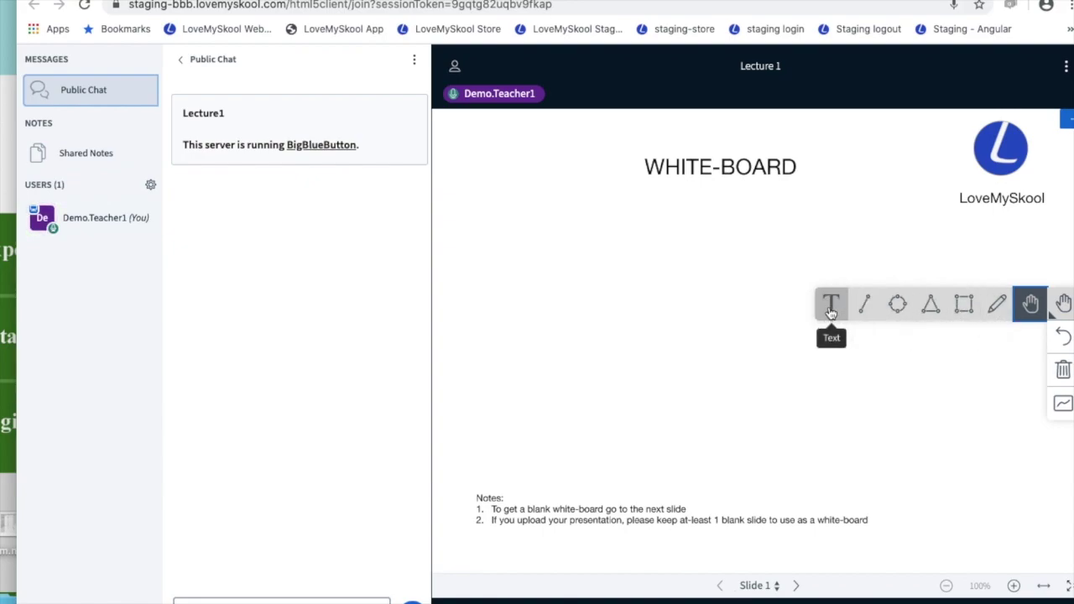
{"action": "left_click", "coordinate": [931, 309]}
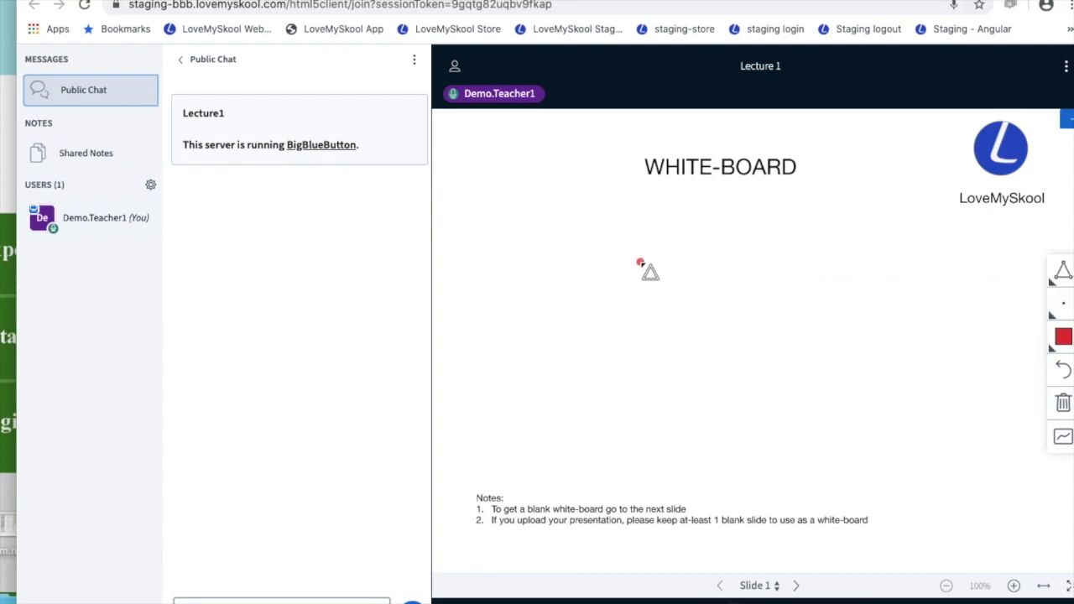
{"action": "left_click_drag", "start_coordinate": [595, 256], "coordinate": [506, 432]}
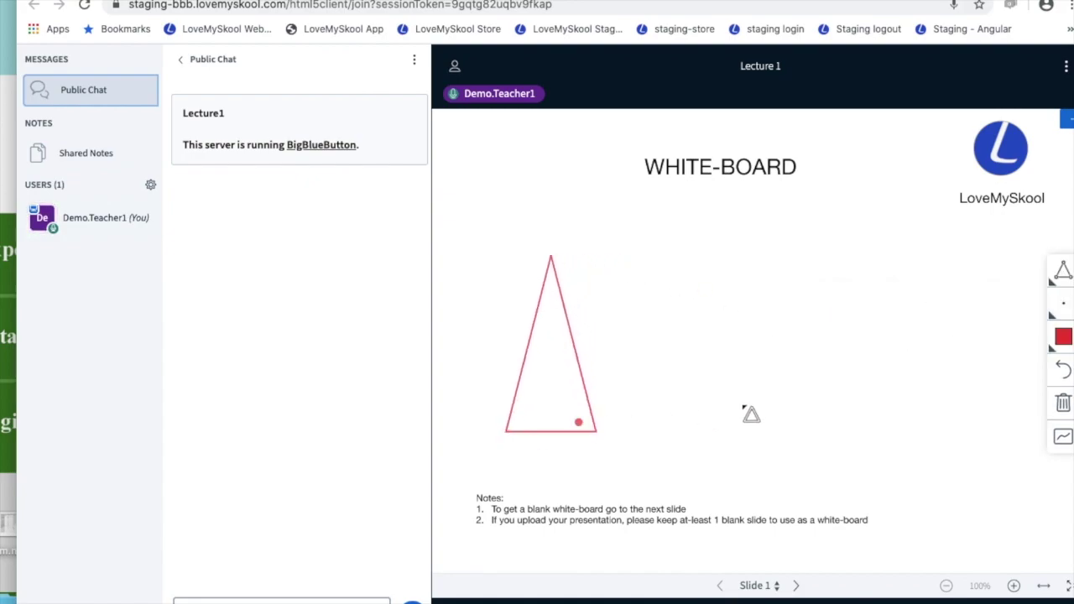
Step: Mark the triangle's lower-left angle as 60° and its top angle as x with the Pencil, and turn on the multi-user whiteboard
{"action": "left_click", "coordinate": [1060, 271]}
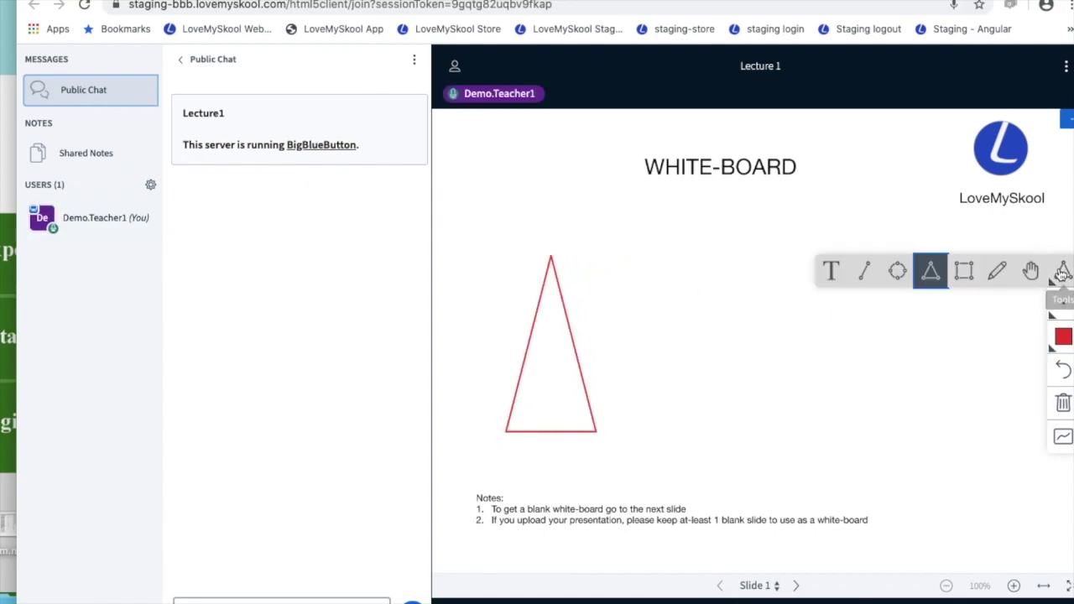
{"action": "left_click", "coordinate": [987, 271]}
{"action": "mouse_move", "coordinate": [509, 417]}
{"action": "left_mouse_down"}
{"action": "mouse_move", "coordinate": [525, 429]}
{"action": "mouse_move", "coordinate": [556, 396]}
{"action": "left_mouse_up"}
{"action": "mouse_move", "coordinate": [547, 277]}
{"action": "left_mouse_down"}
{"action": "mouse_move", "coordinate": [562, 282]}
{"action": "mouse_move", "coordinate": [553, 302]}
{"action": "mouse_move", "coordinate": [556, 288]}
{"action": "mouse_move", "coordinate": [560, 296]}
{"action": "left_mouse_up"}
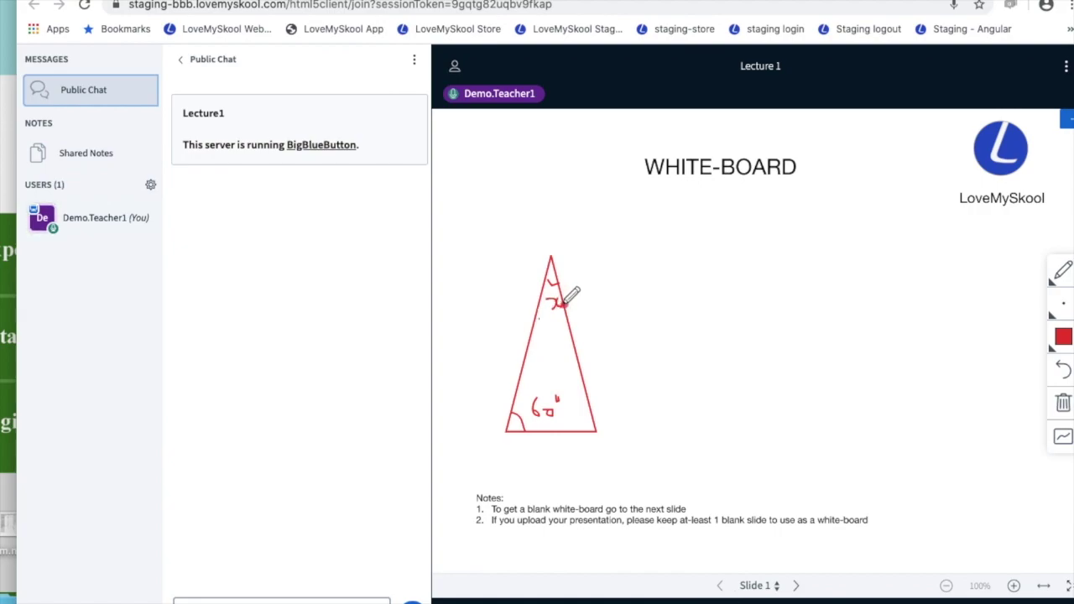
{"action": "left_click", "coordinate": [1062, 440]}
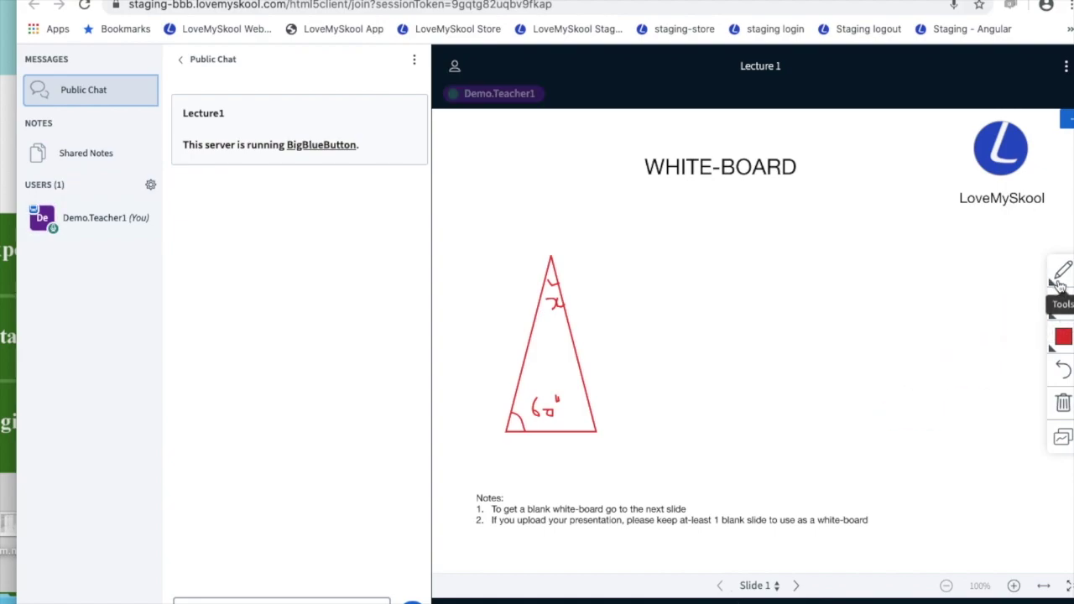
Step: Add a text box beside the triangle reading "Possible Values of x" with the options "A. 40", "B. 130" and "C 120"
{"action": "left_click", "coordinate": [1060, 275]}
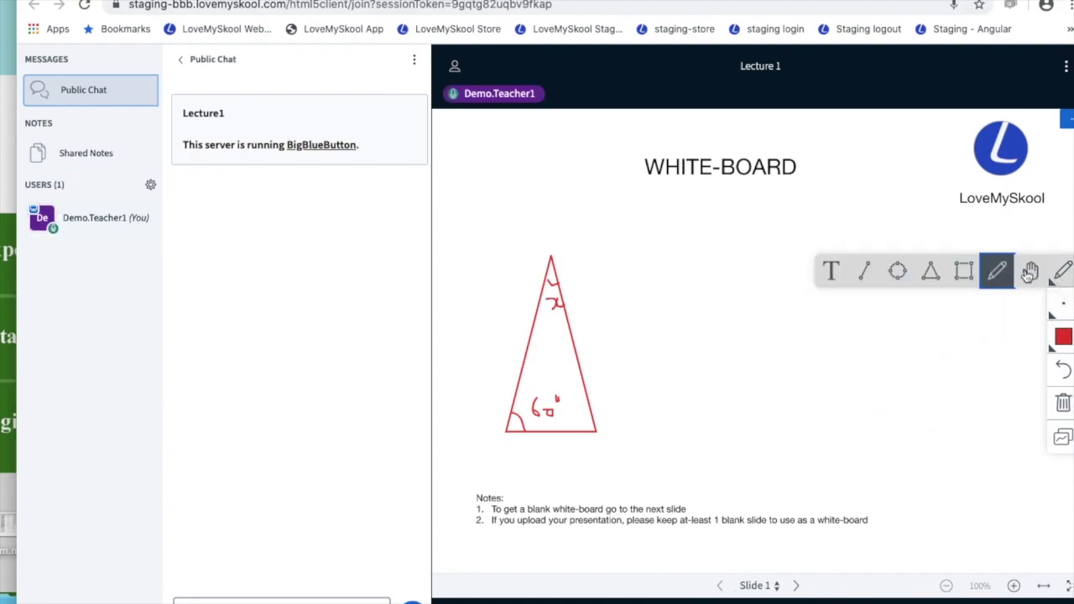
{"action": "left_click", "coordinate": [829, 270]}
{"action": "left_click_drag", "start_coordinate": [688, 250], "coordinate": [920, 448]}
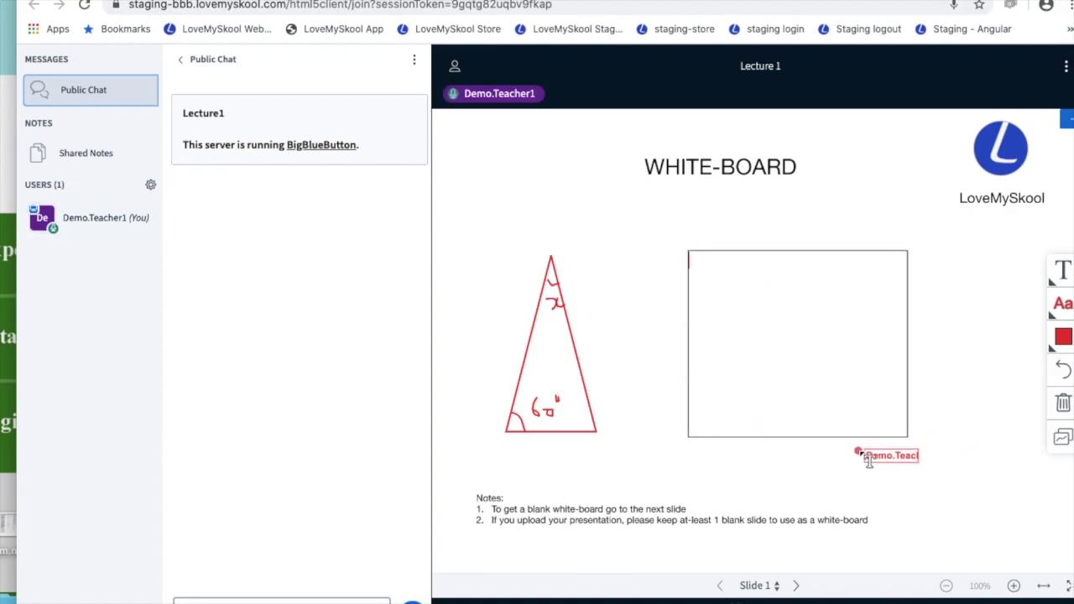
{"action": "type", "text": "Possi"}
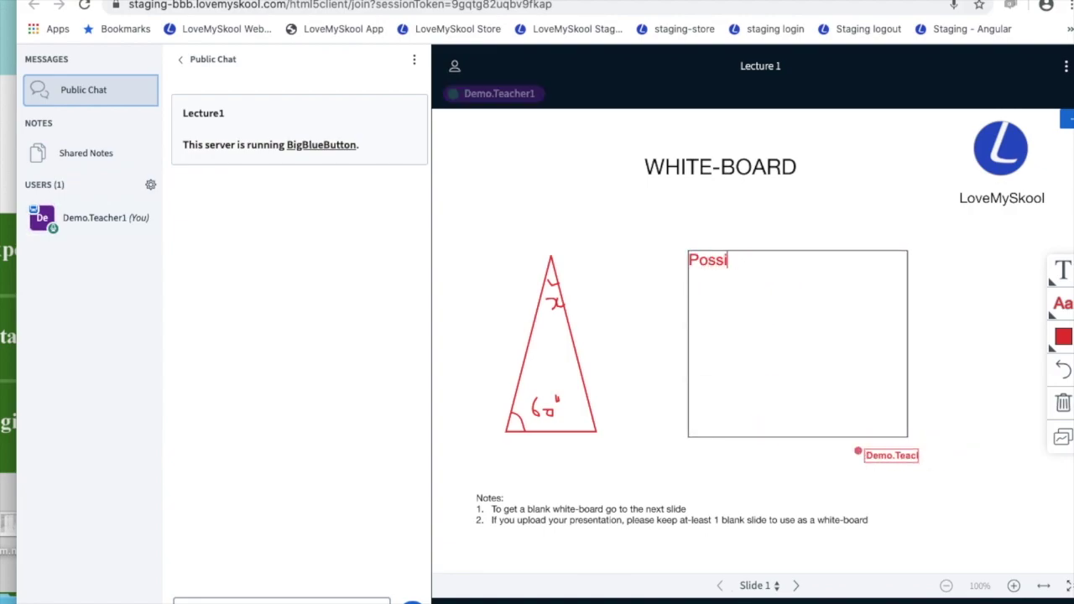
{"action": "key", "text": "BackSpace"}
{"action": "type", "text": "ible Values of x "}
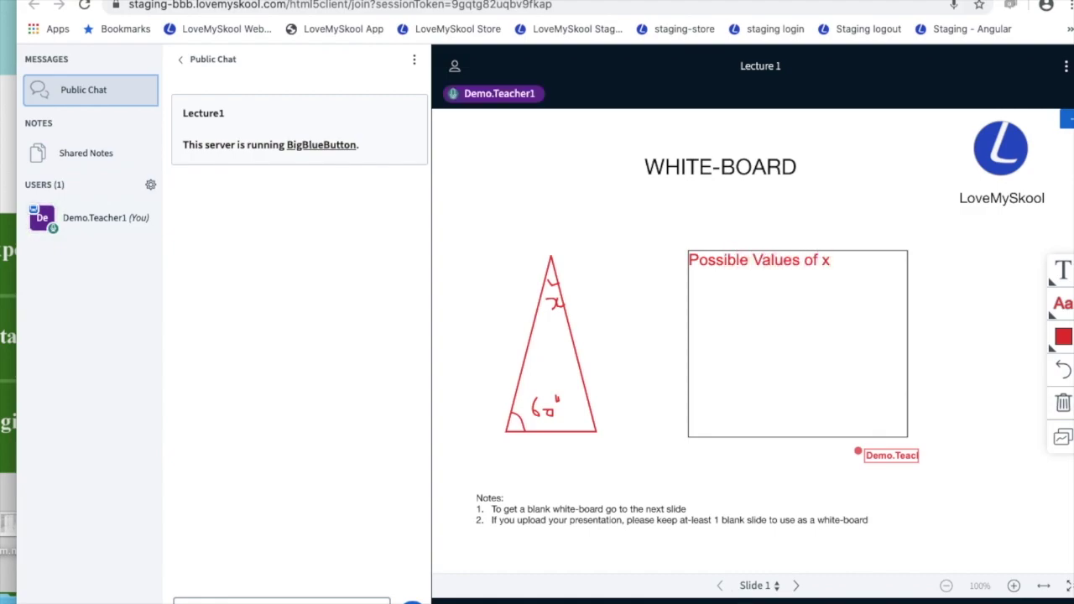
{"action": "type", "text": "A"}
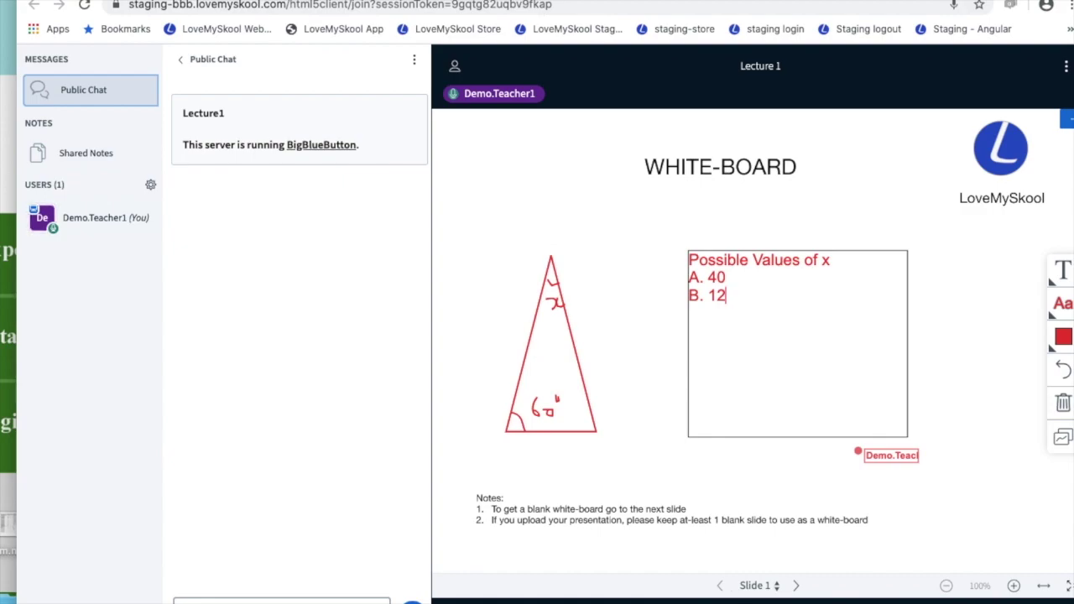
{"action": "type", "text": "0"}
{"action": "key", "text": "Return"}
{"action": "type", "text": "C.120"}
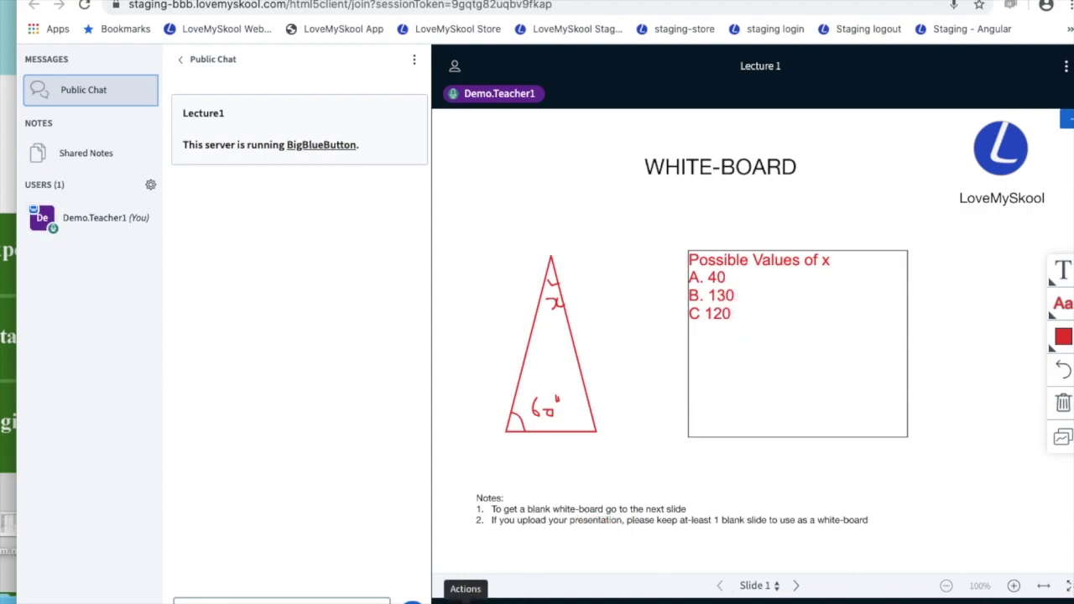
Step: Start an A / B / C poll for the whiteboard question and publish its polling results
{"action": "left_click", "coordinate": [465, 599]}
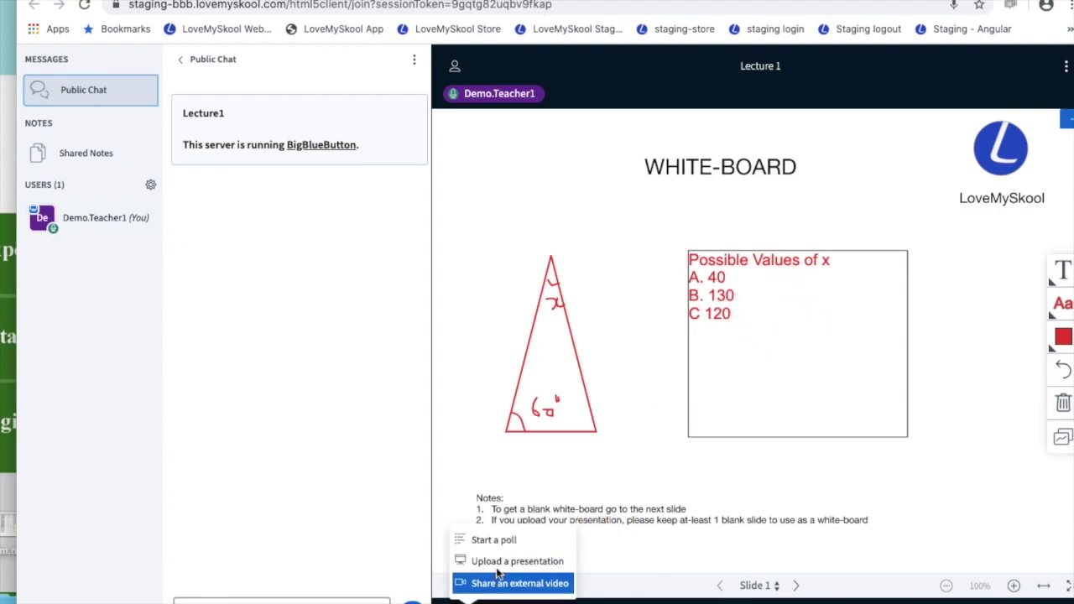
{"action": "left_click", "coordinate": [495, 540]}
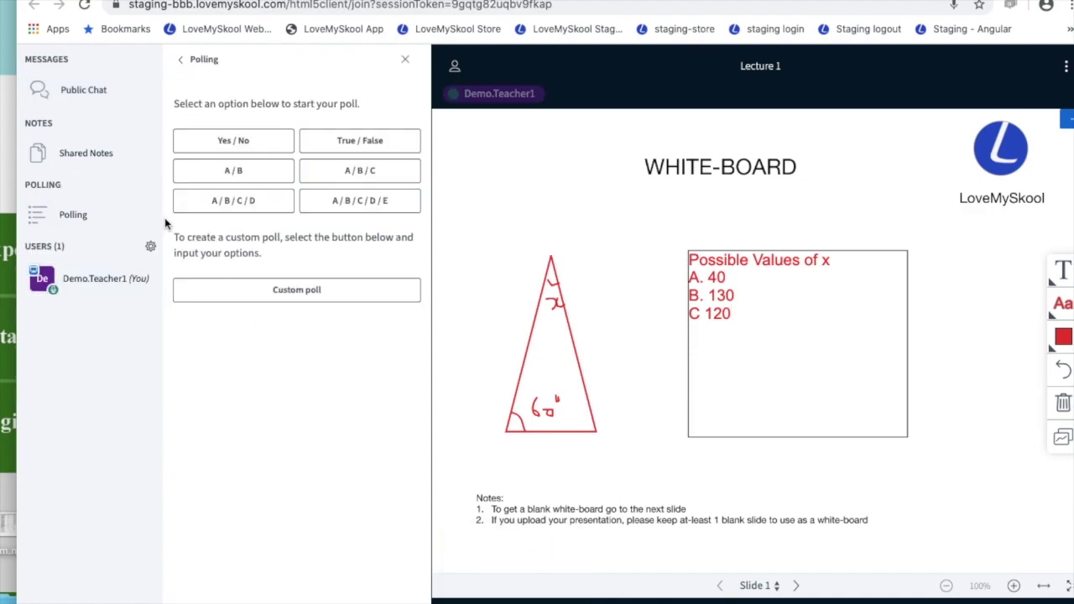
{"action": "left_click", "coordinate": [343, 174]}
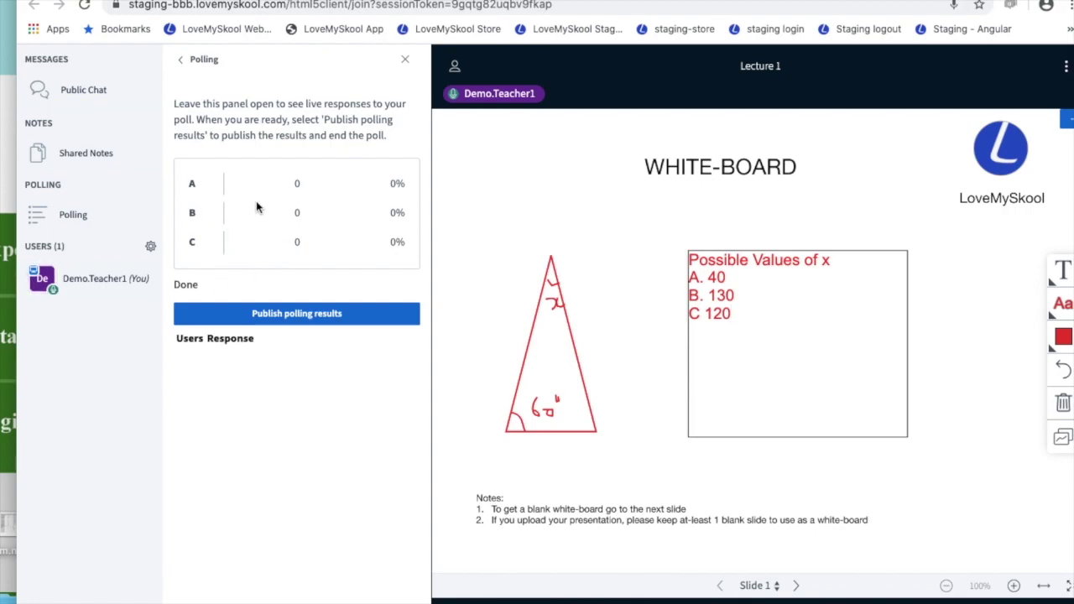
{"action": "left_click", "coordinate": [313, 322]}
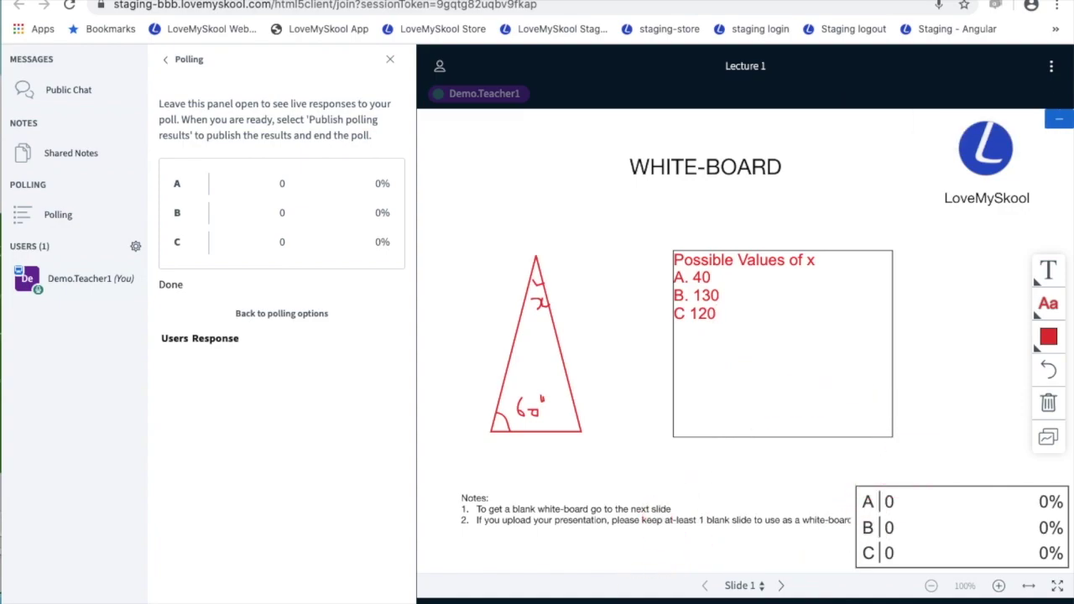
{"action": "left_click", "coordinate": [453, 596]}
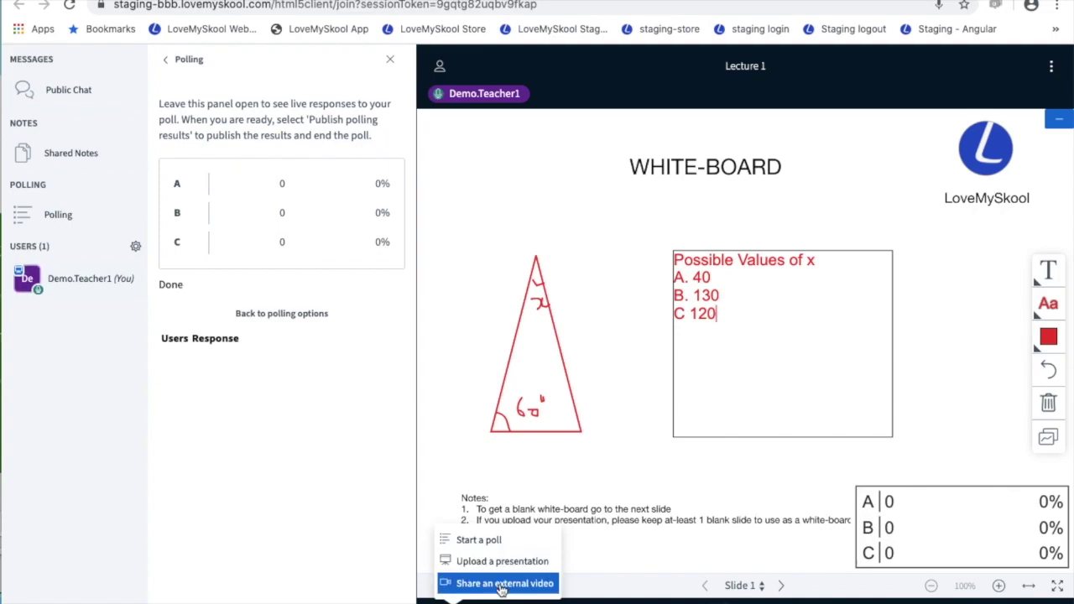
{"action": "left_click", "coordinate": [494, 584]}
{"action": "left_click", "coordinate": [411, 333]}
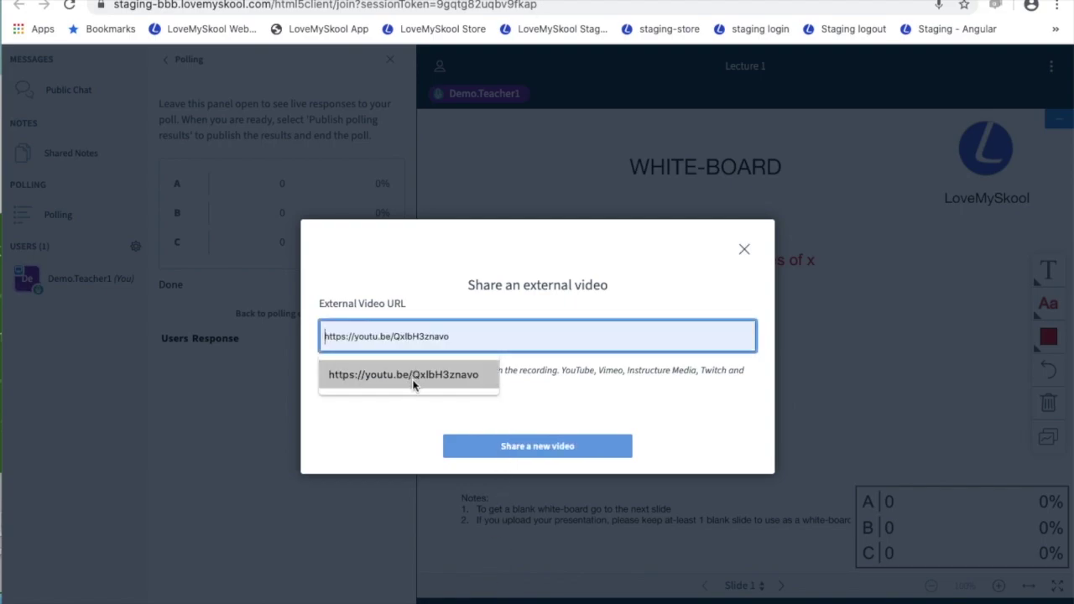
{"action": "left_click", "coordinate": [413, 382]}
{"action": "left_click", "coordinate": [528, 446]}
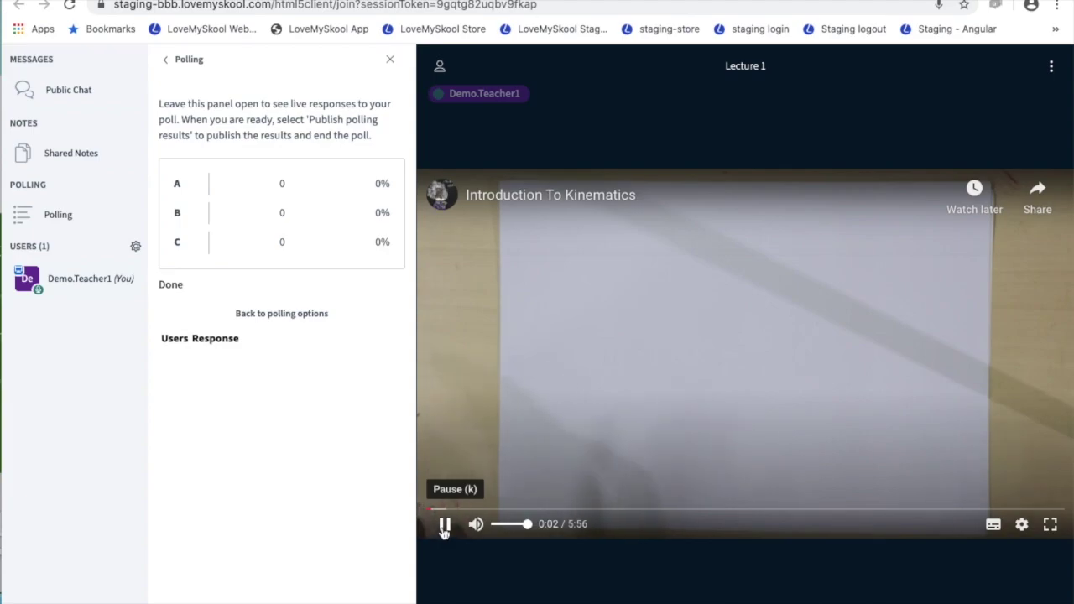
{"action": "left_click", "coordinate": [443, 529]}
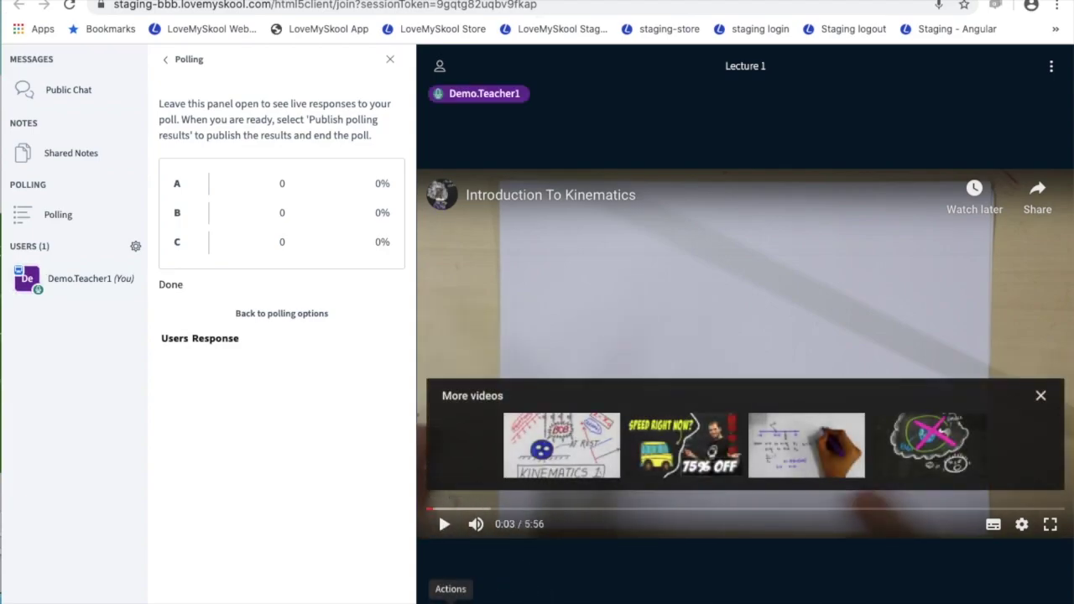
Step: Stop sharing the external video, then check the blank slide 2 and return to slide 1
{"action": "left_click", "coordinate": [453, 596]}
{"action": "left_click", "coordinate": [499, 578]}
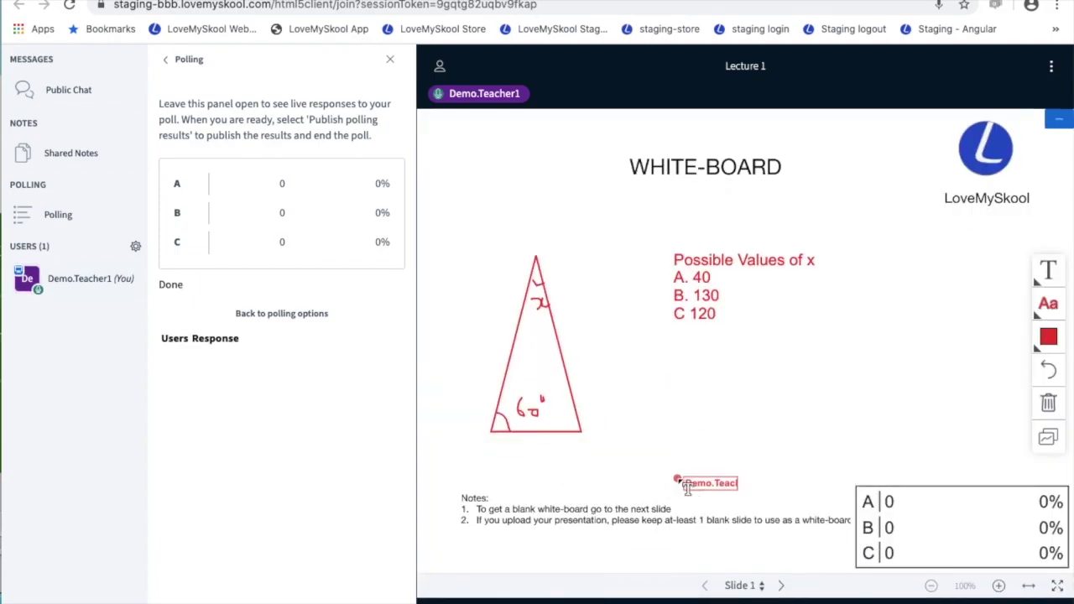
{"action": "left_click", "coordinate": [781, 586]}
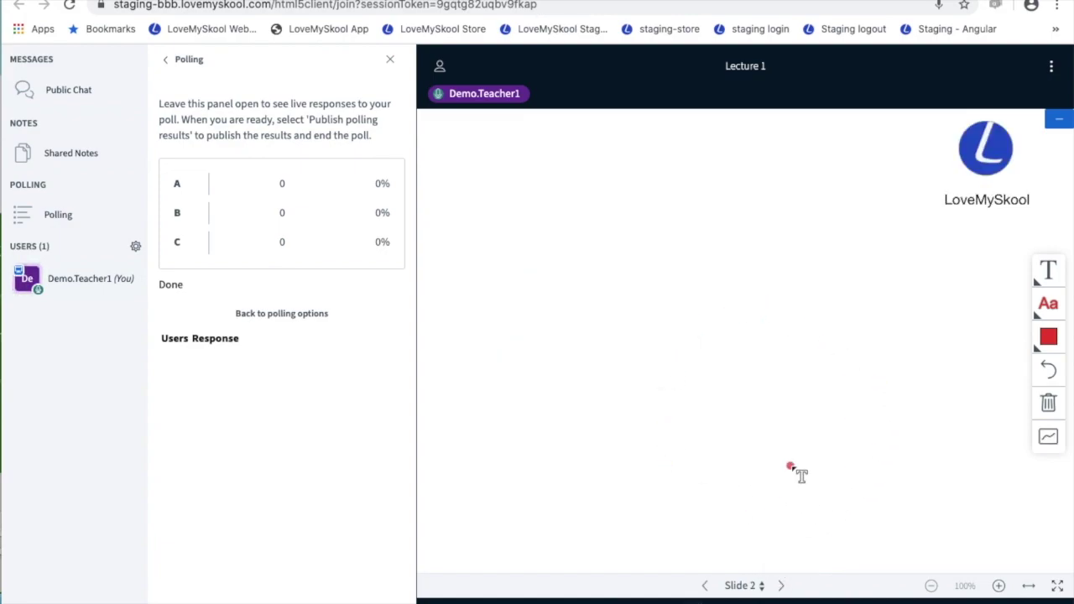
{"action": "left_click", "coordinate": [706, 586]}
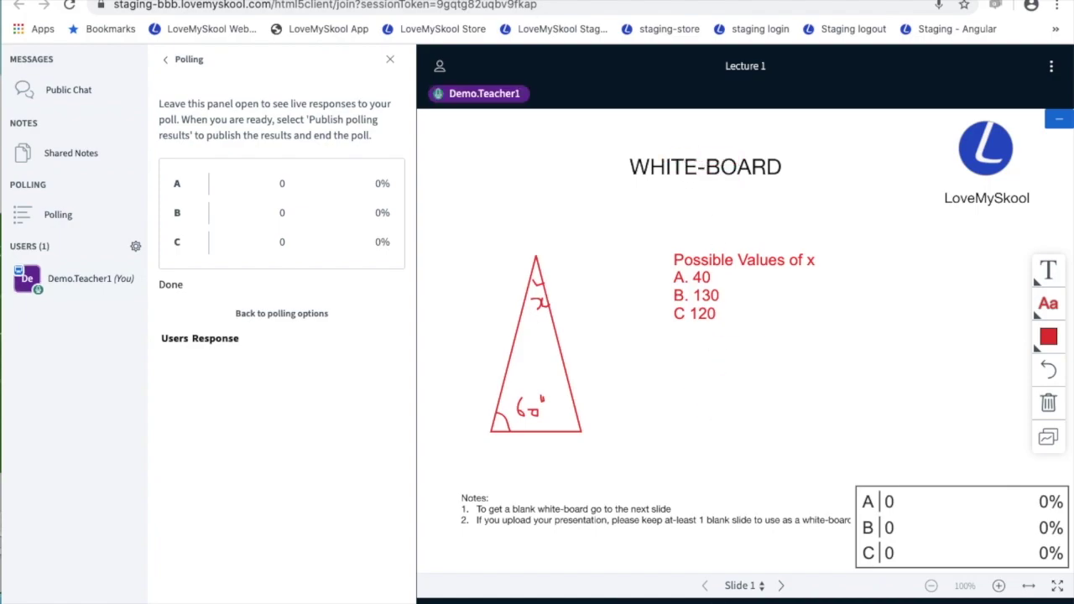
Step: End the Lecture 1 meeting for everyone and return to the BBB Conferences list
{"action": "left_click", "coordinate": [1051, 65]}
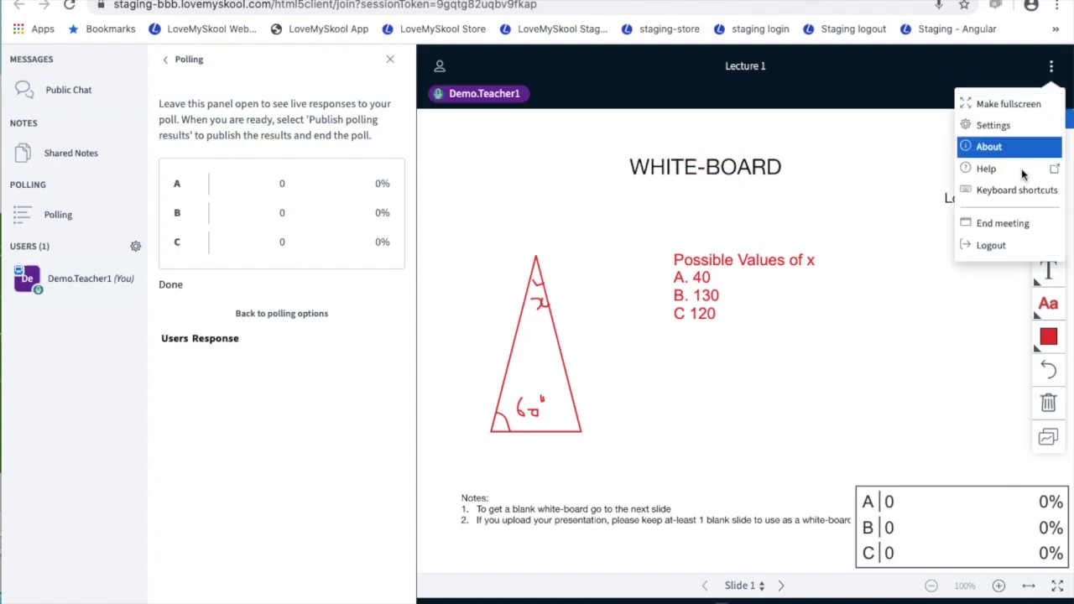
{"action": "left_click", "coordinate": [994, 223]}
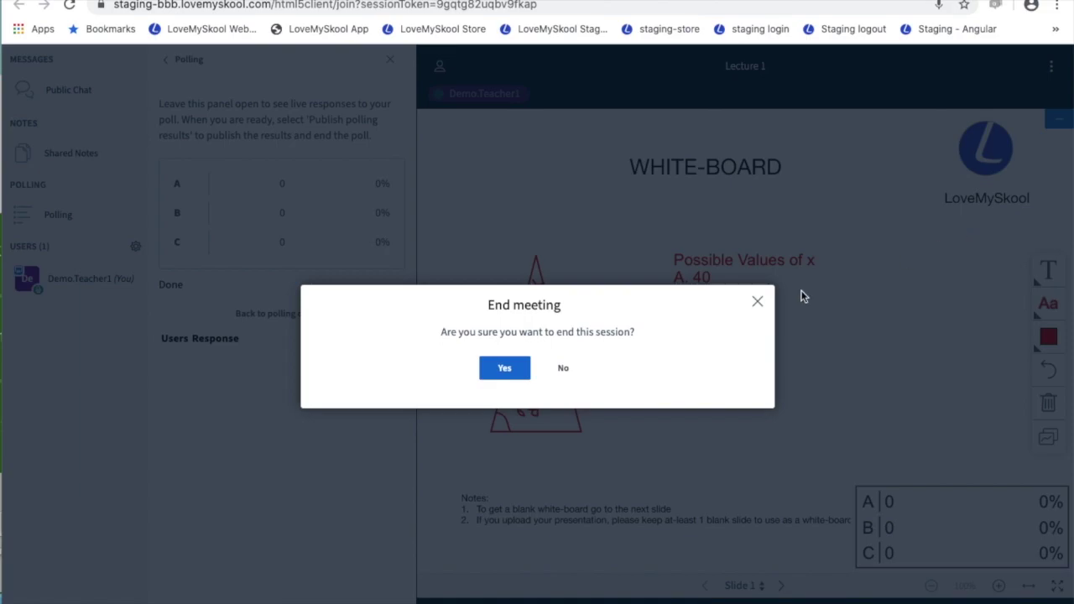
{"action": "left_click", "coordinate": [510, 363]}
{"action": "left_click", "coordinate": [537, 375]}
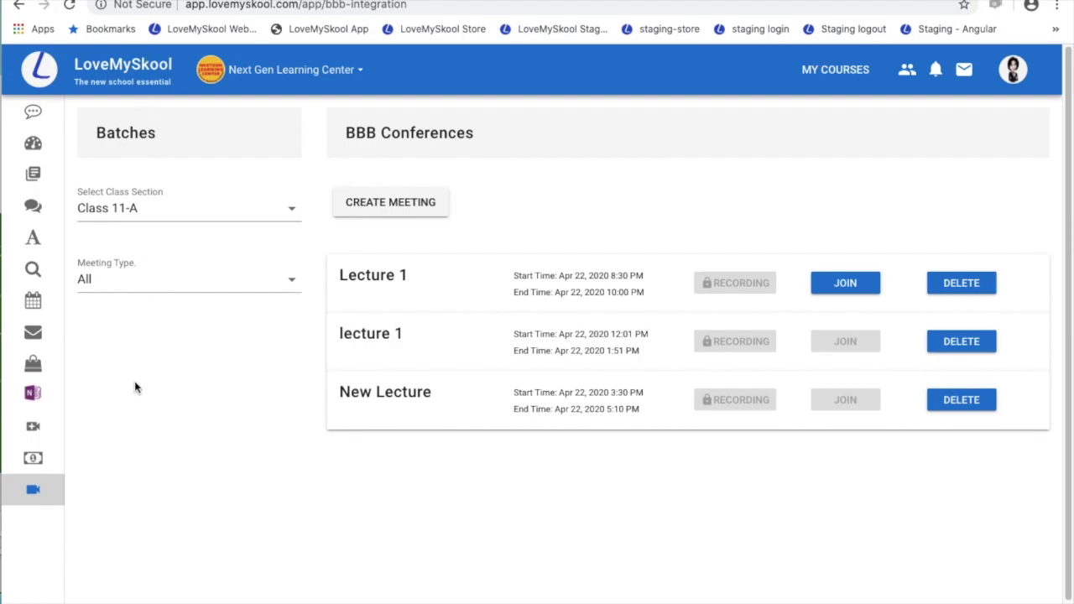
Step: Open the student fee details and examine the first Grade 7-A student's first instalment, including paid amount and payment date
{"action": "mouse_move", "coordinate": [31, 464]}
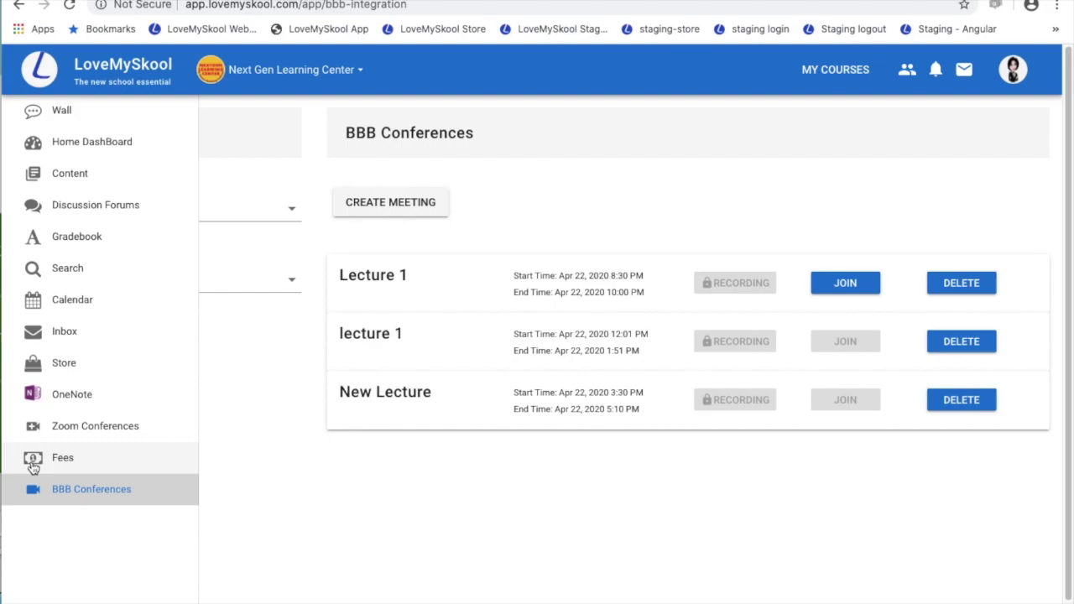
{"action": "left_click", "coordinate": [31, 464]}
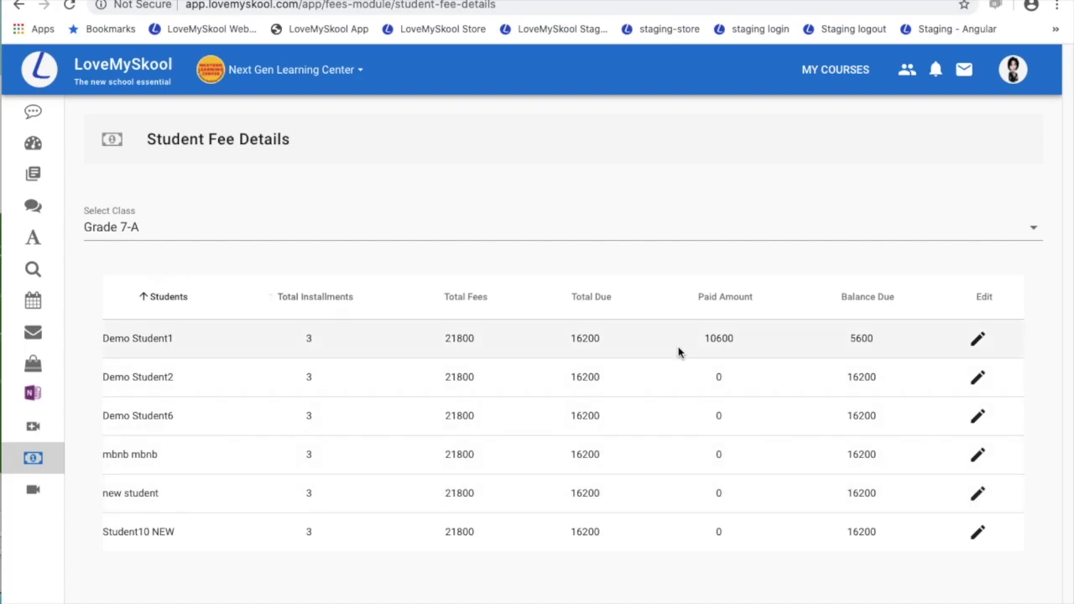
{"action": "left_click", "coordinate": [978, 342]}
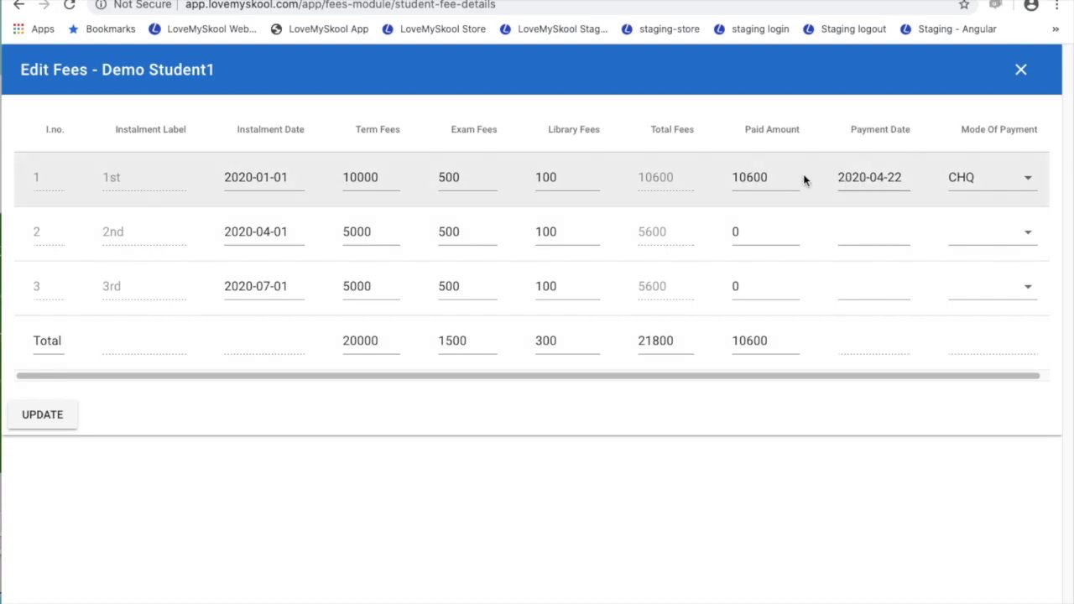
{"action": "left_click_drag", "start_coordinate": [773, 177], "coordinate": [721, 180]}
{"action": "left_click", "coordinate": [893, 183]}
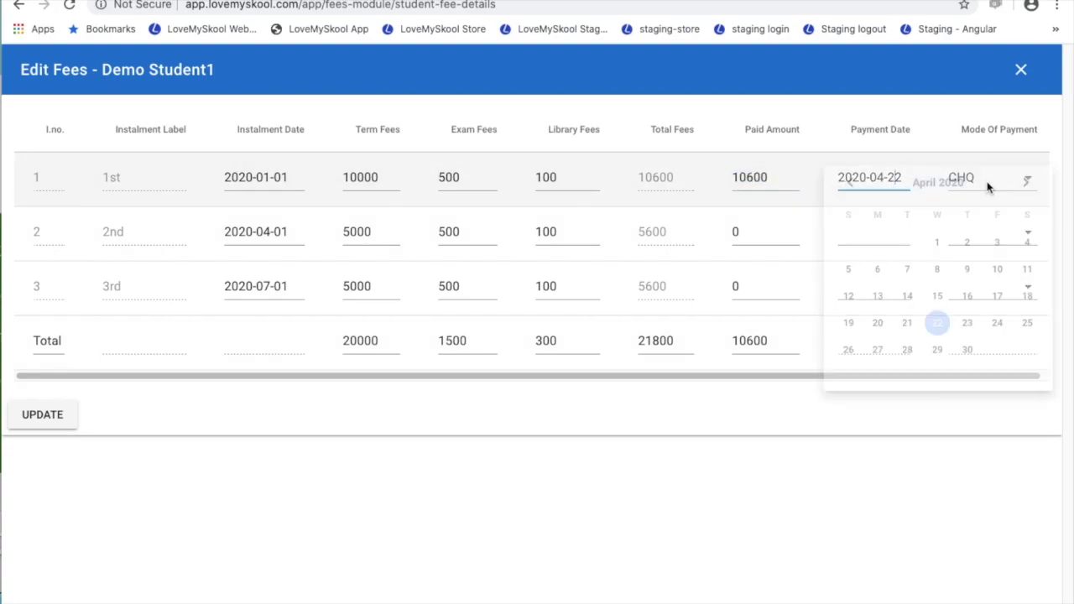
{"action": "left_click", "coordinate": [965, 131]}
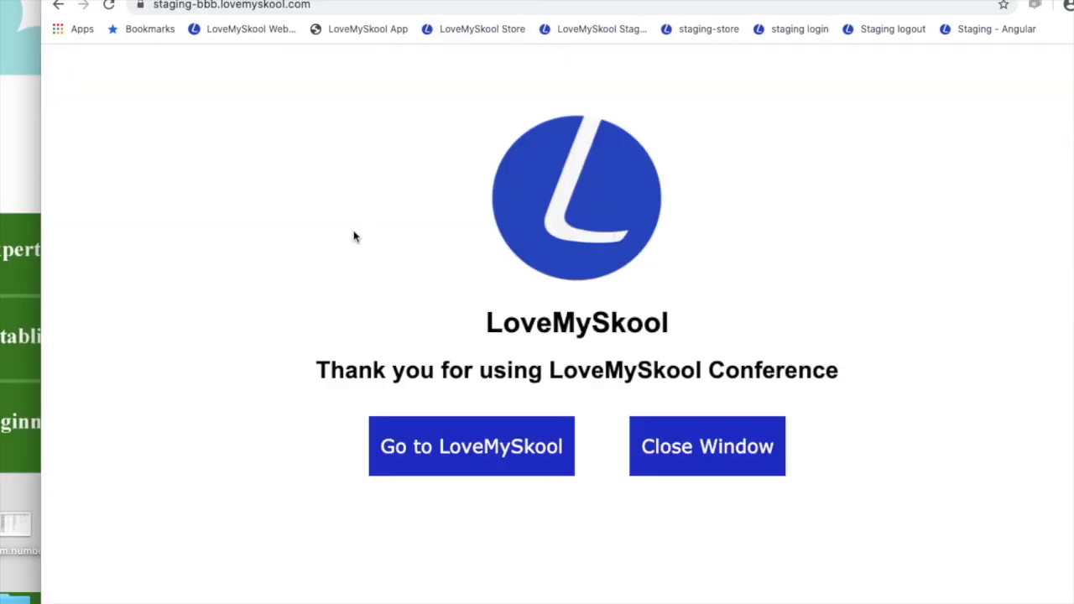
Step: Close the ended conference's window and open the Wall
{"action": "left_click", "coordinate": [696, 443]}
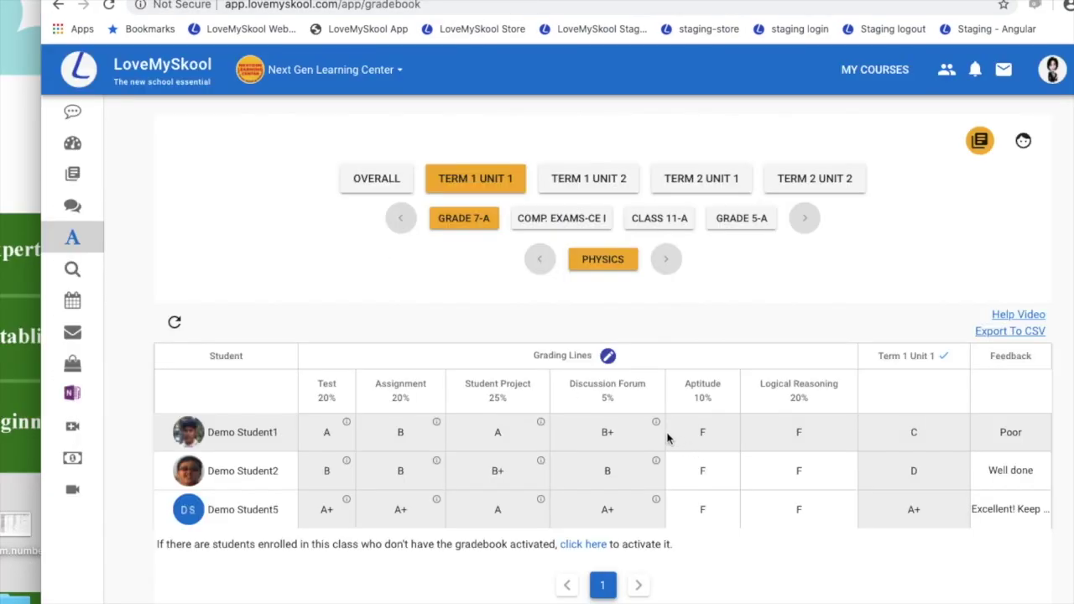
{"action": "mouse_move", "coordinate": [91, 136]}
{"action": "left_click", "coordinate": [88, 113]}
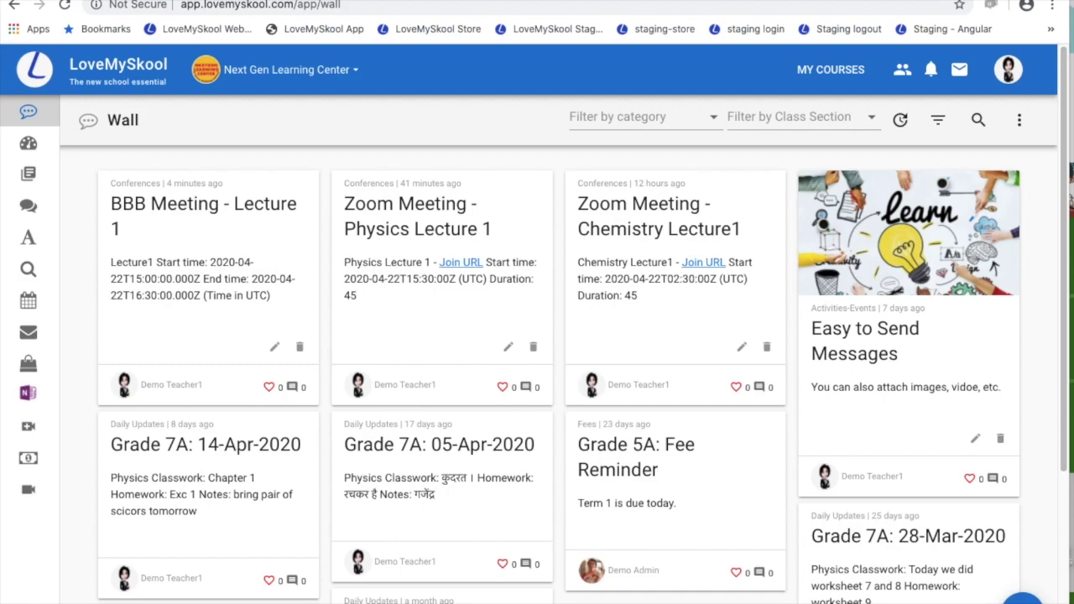
Step: Open the lovemyskool.com website in a new tab and dismiss its announcement pop-up
{"action": "double_click", "coordinate": [340, 6]}
{"action": "key", "text": "super+t"}
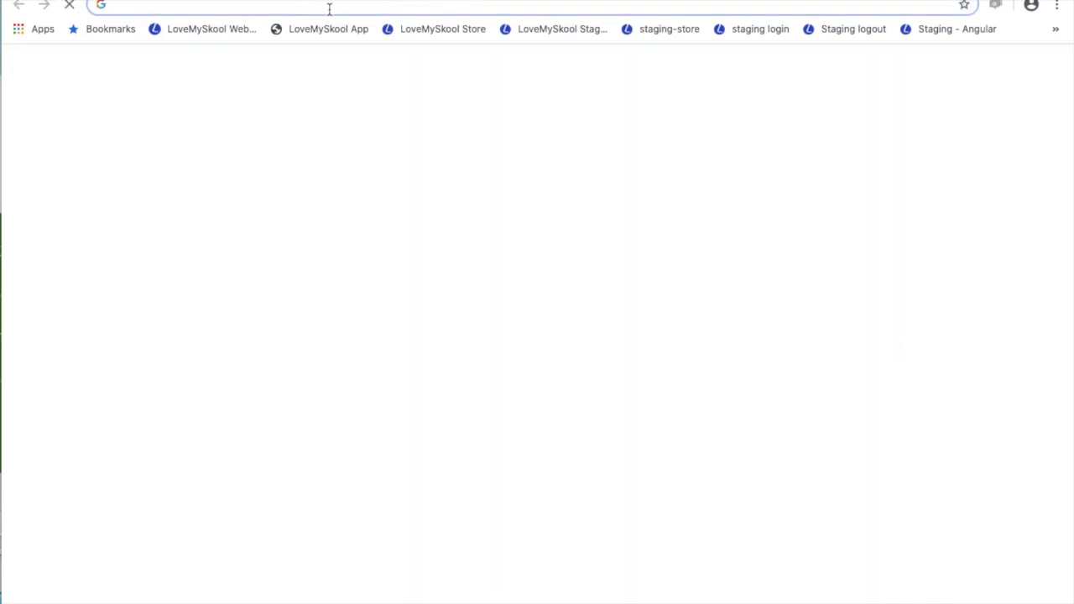
{"action": "type", "text": "olo"}
{"action": "key", "text": "BackSpace"}
{"action": "key", "text": "BackSpace"}
{"action": "key", "text": "BackSpace"}
{"action": "type", "text": "lo"}
{"action": "key", "text": "Return"}
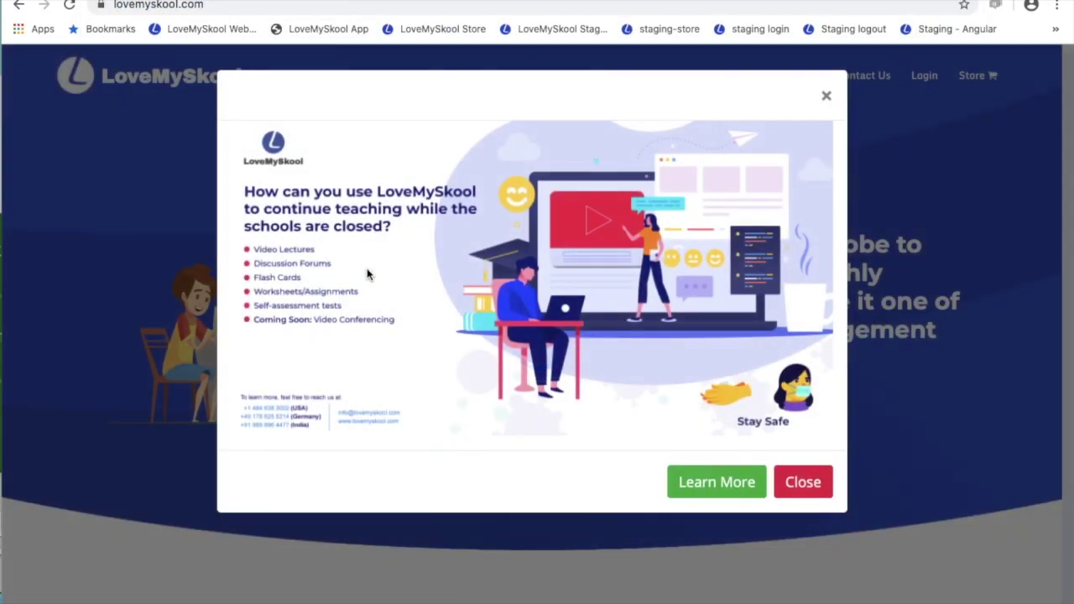
{"action": "left_click", "coordinate": [826, 96]}
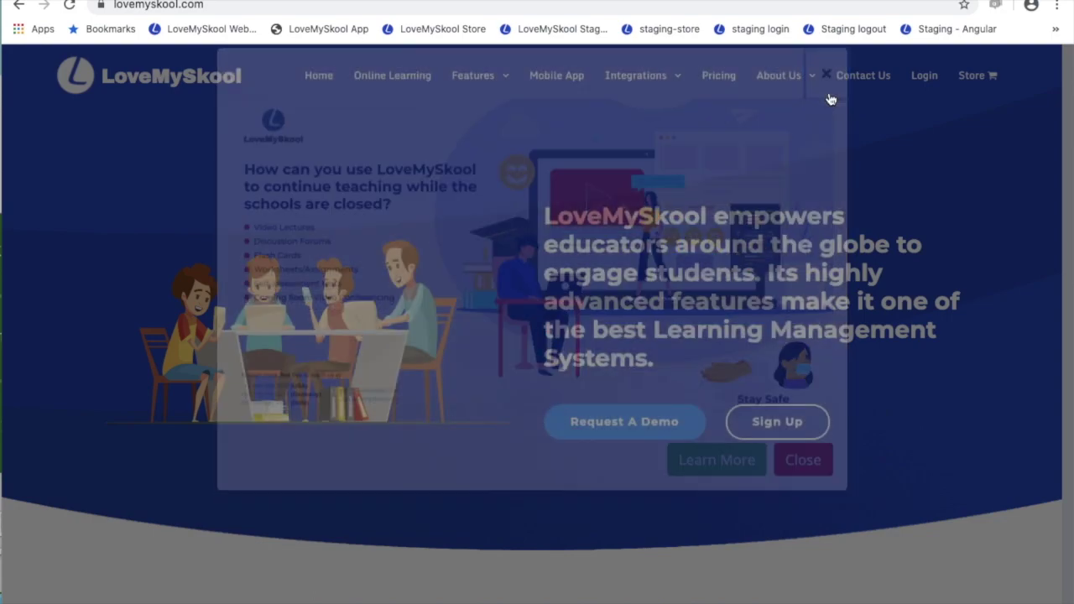